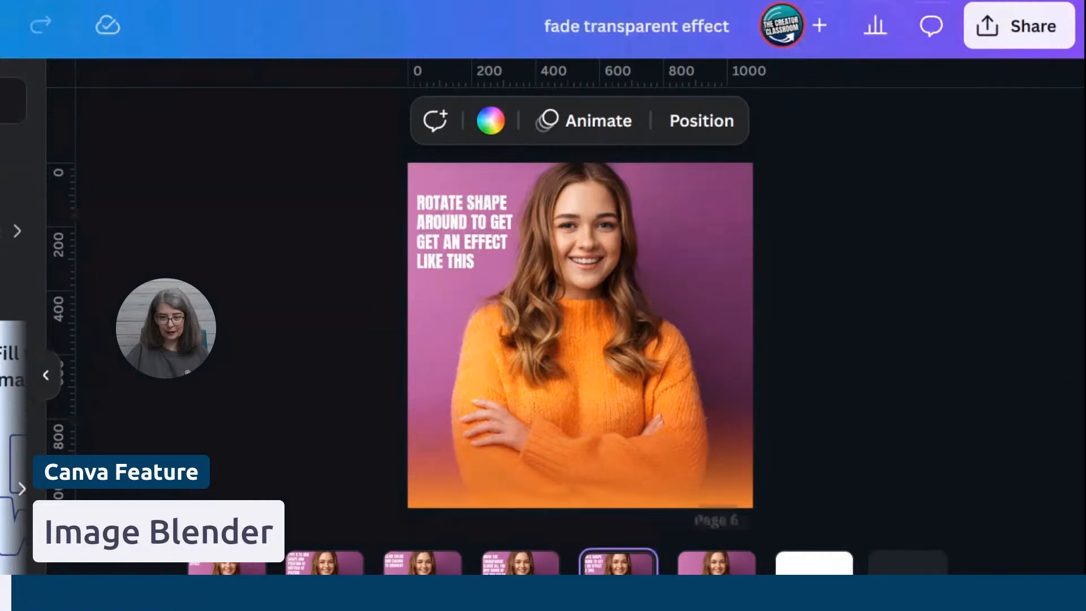
Select the woman's photo on page 6, find the Image Blender app and open it
left_click(716, 565)
left_click(949, 368)
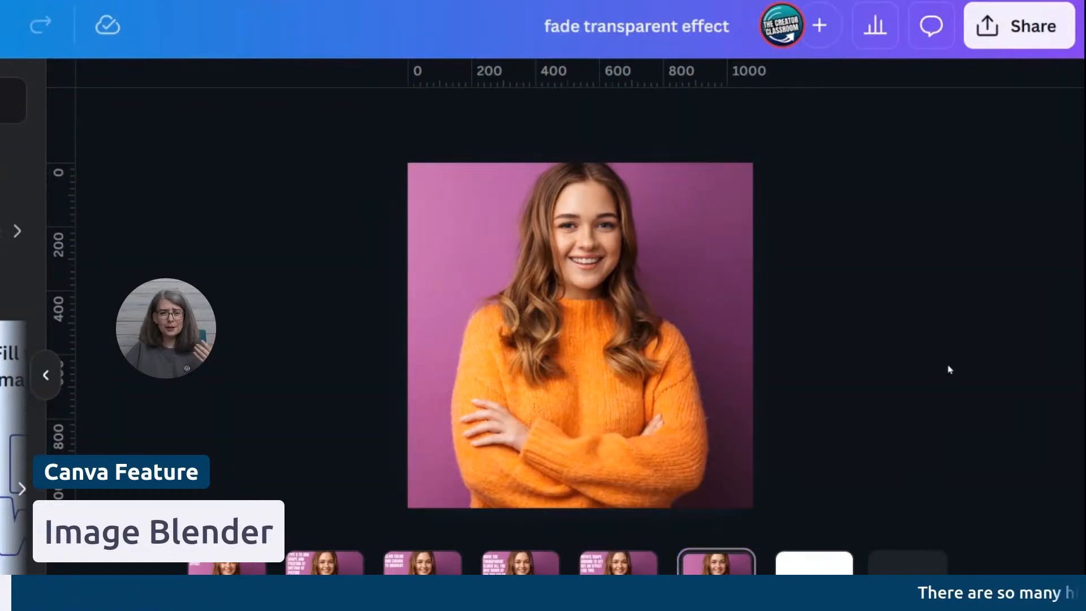
left_click(664, 352)
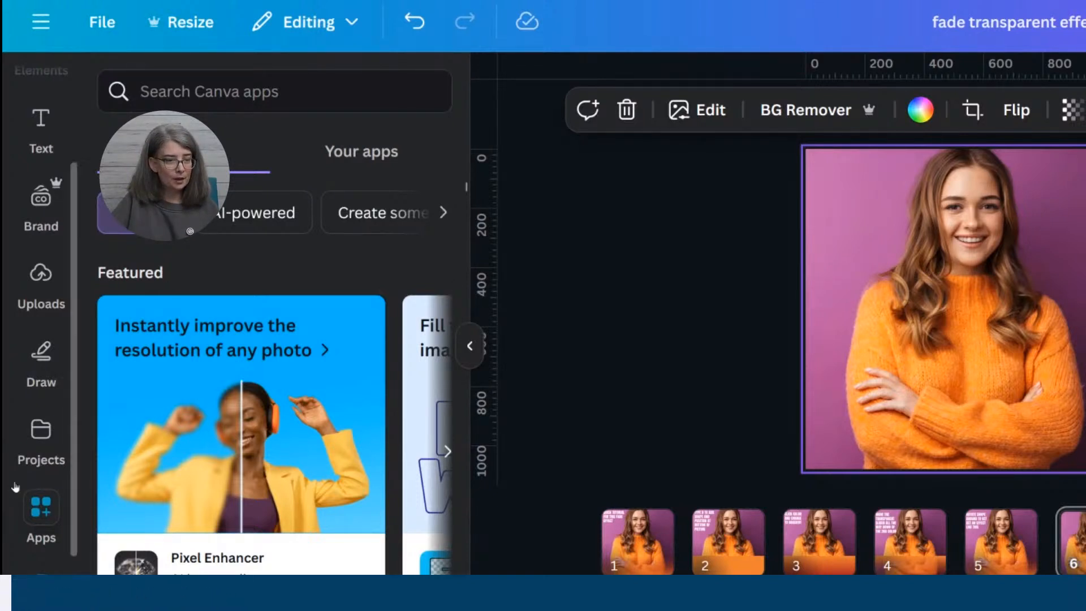
left_click(34, 527)
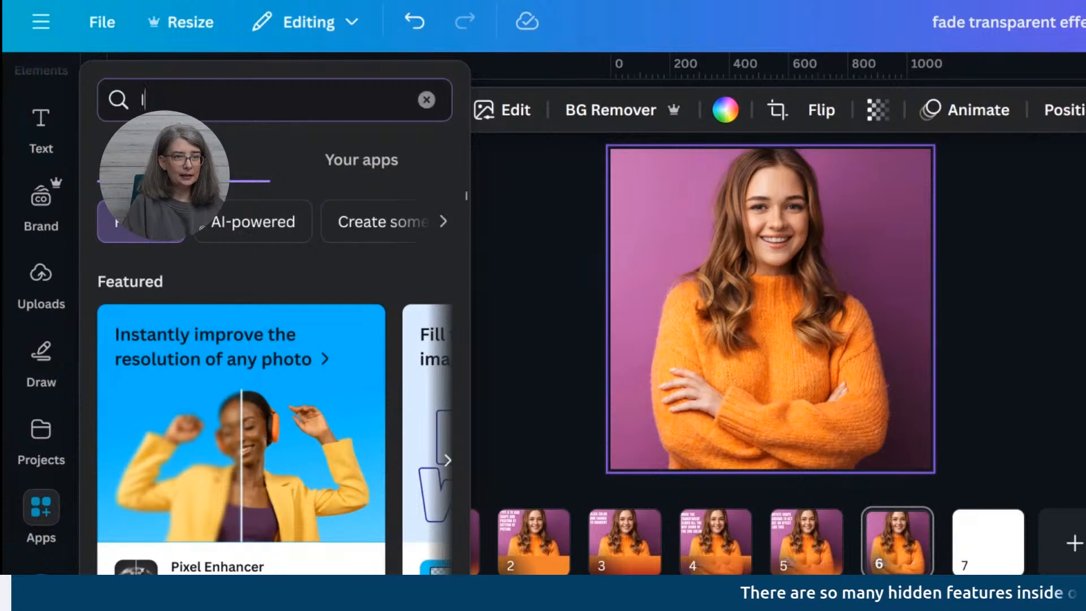
type("Image Blender")
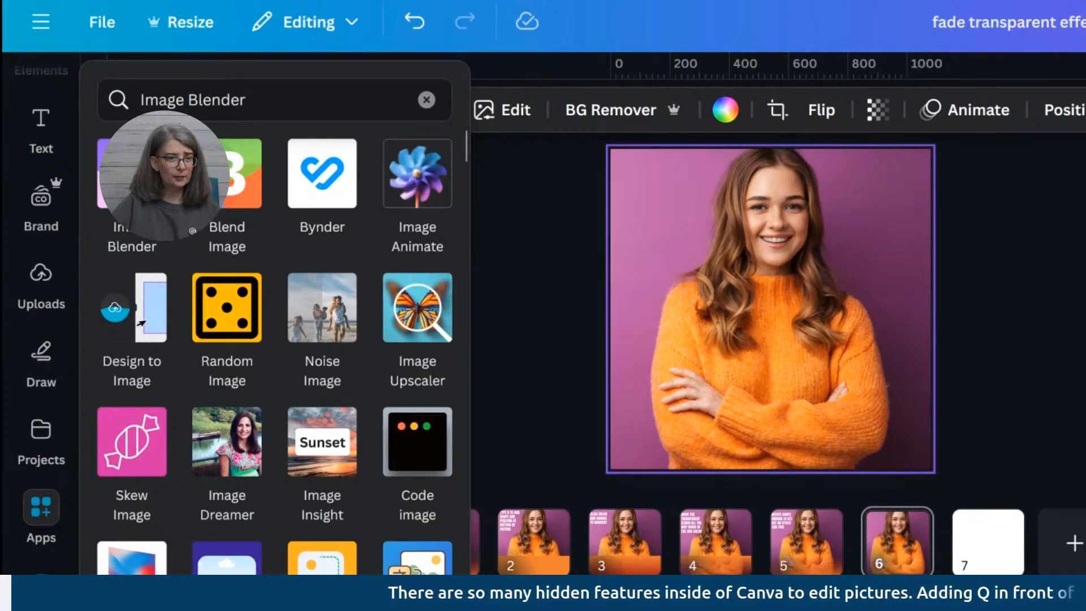
left_click(132, 172)
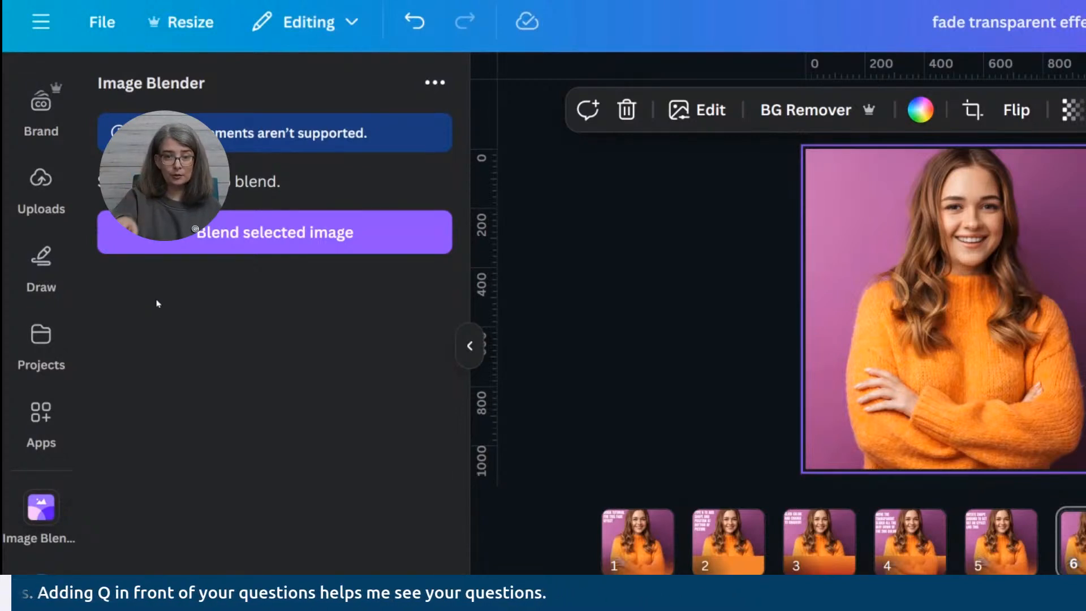
Add the first orange gradient graphic from the "dark orange" element results to page 6 and enlarge it to cover the whole page
left_click(1004, 563)
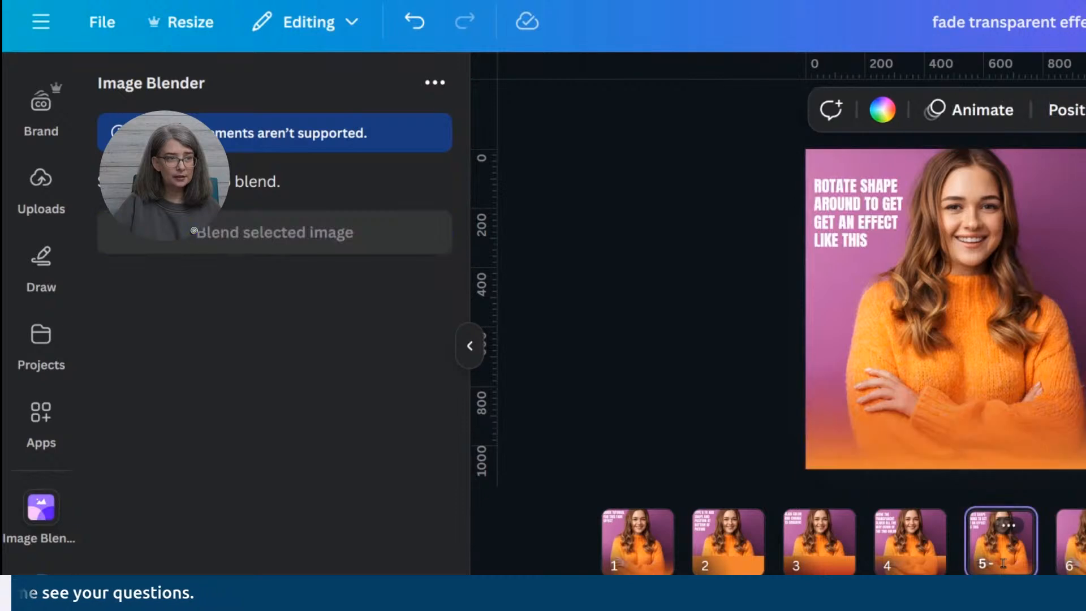
left_click(1083, 563)
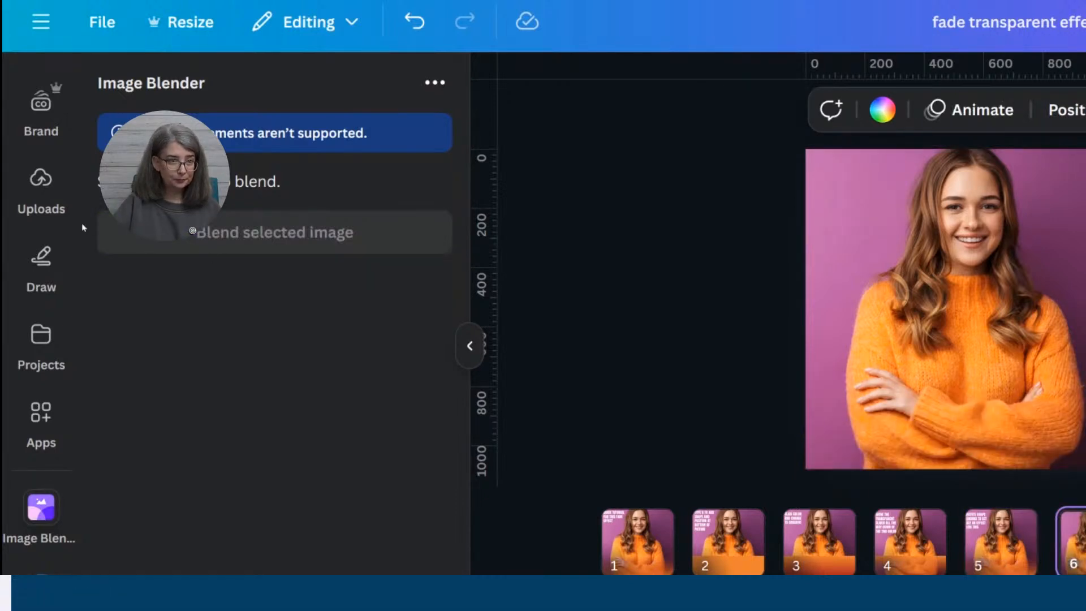
scroll(36, 226, "up", 4)
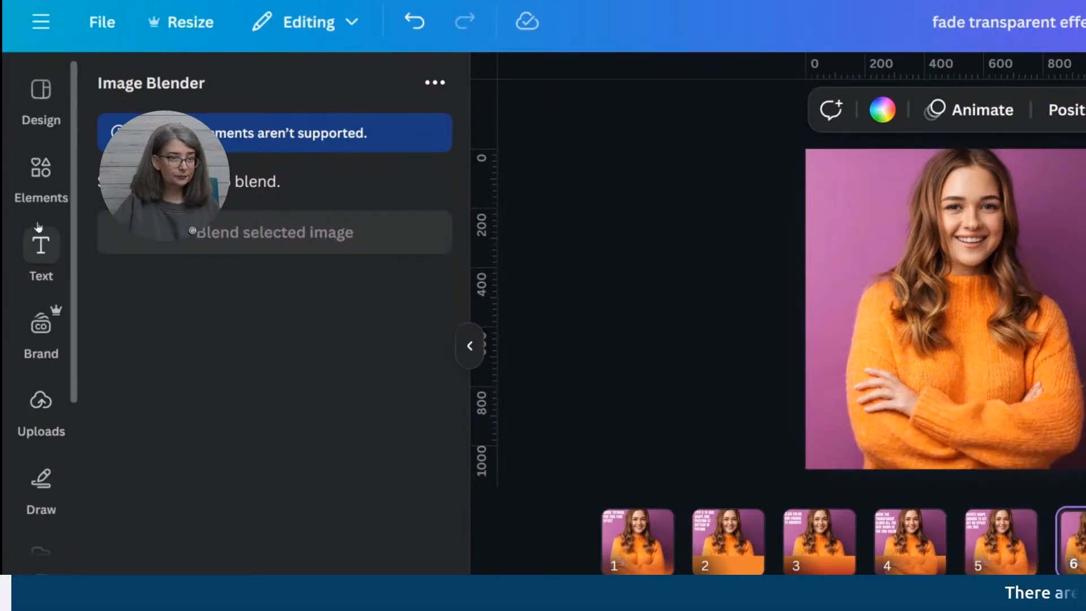
left_click(50, 176)
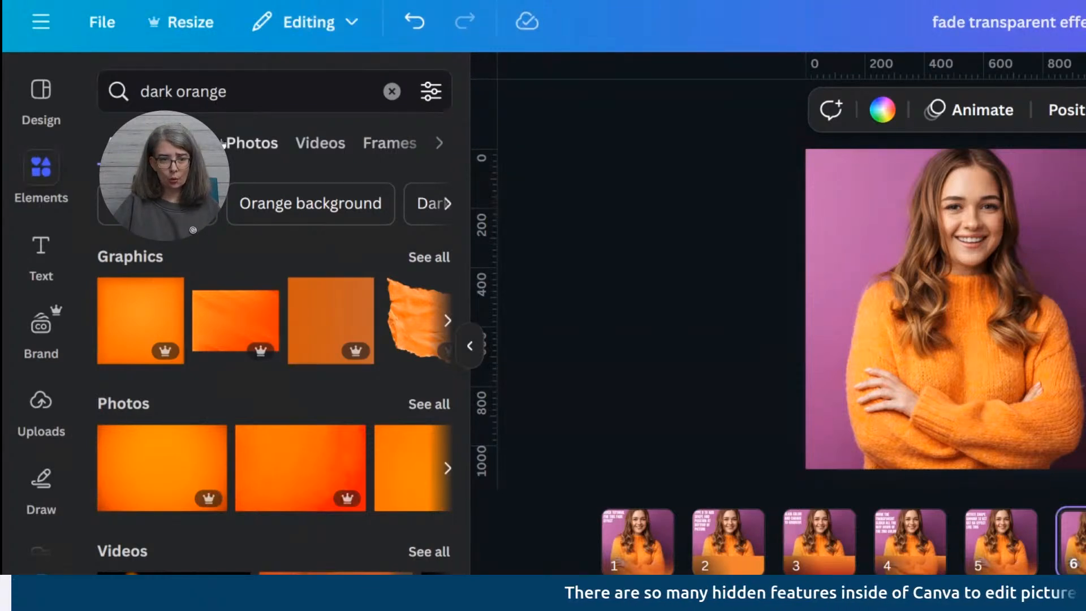
left_click(143, 327)
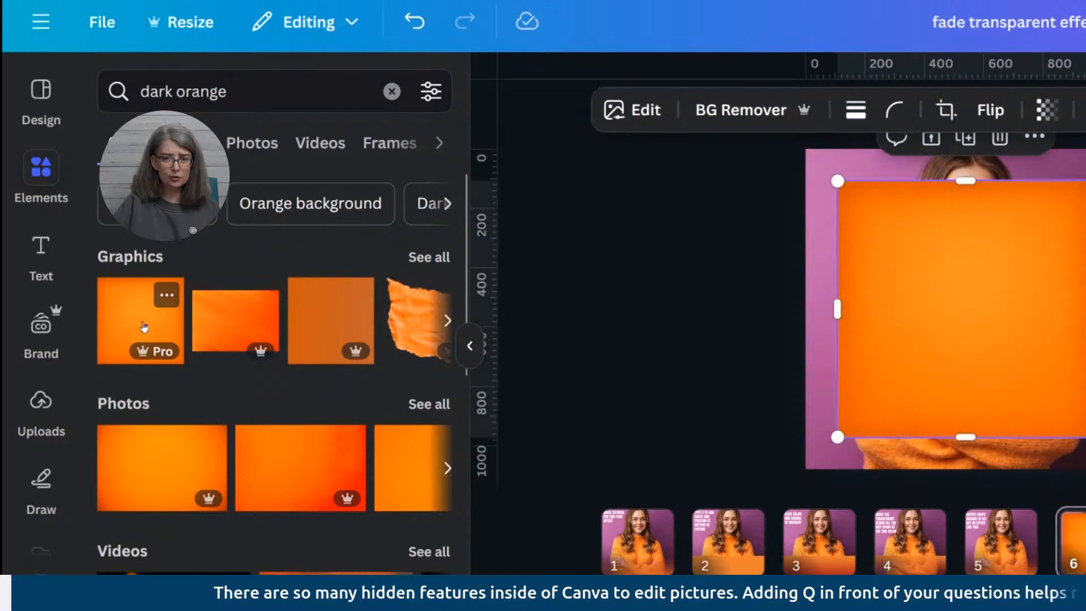
left_click_drag(925, 294, 888, 249)
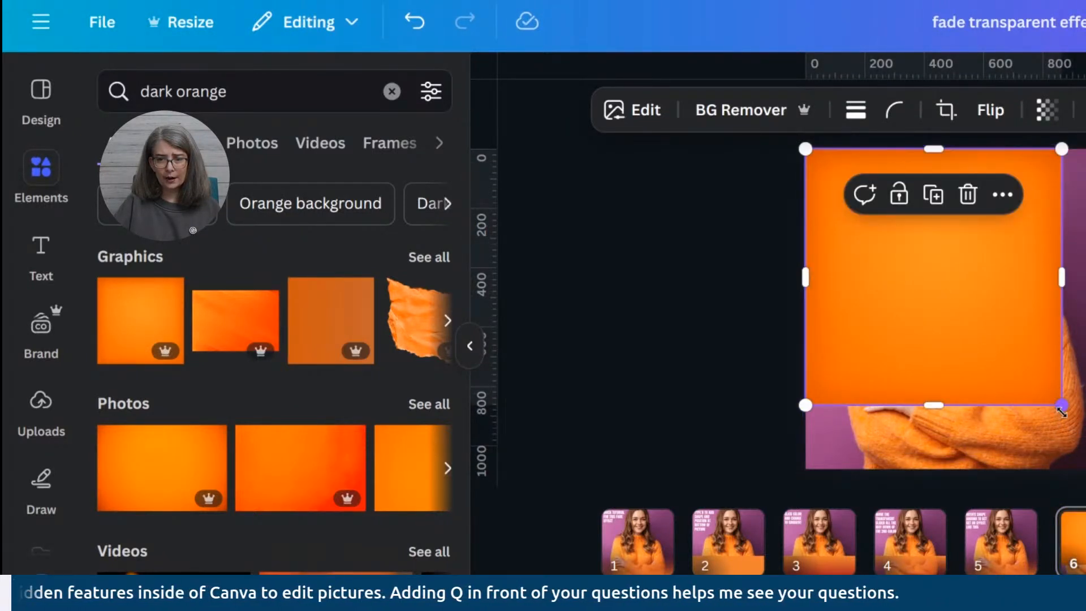
left_click_drag(1062, 405, 1085, 469)
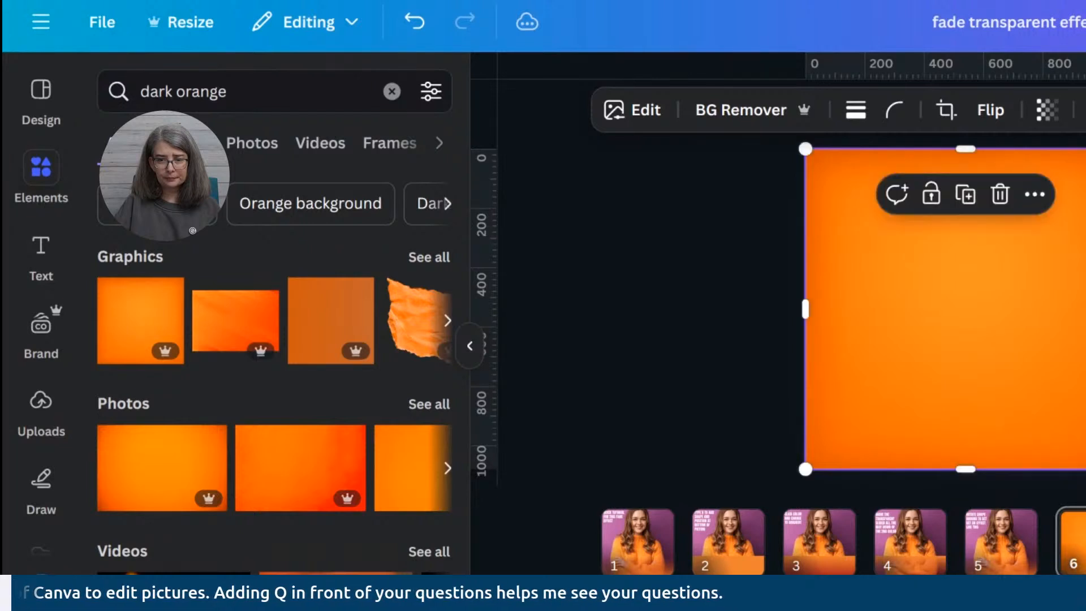
key("Escape")
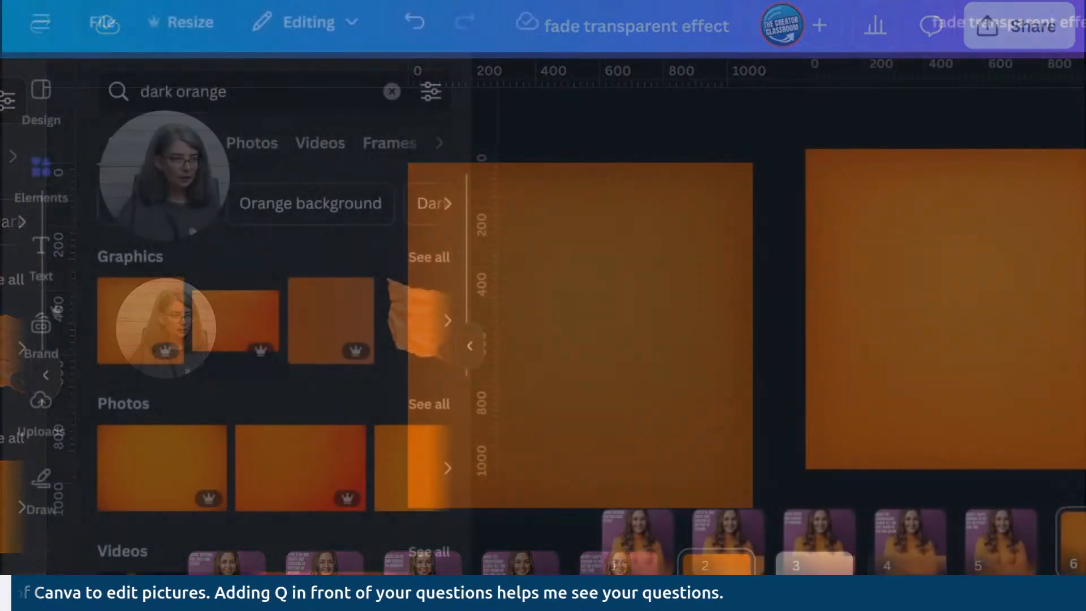
Return to Image Blender and select the orange graphic covering page 6
scroll(56, 456, "down", 4)
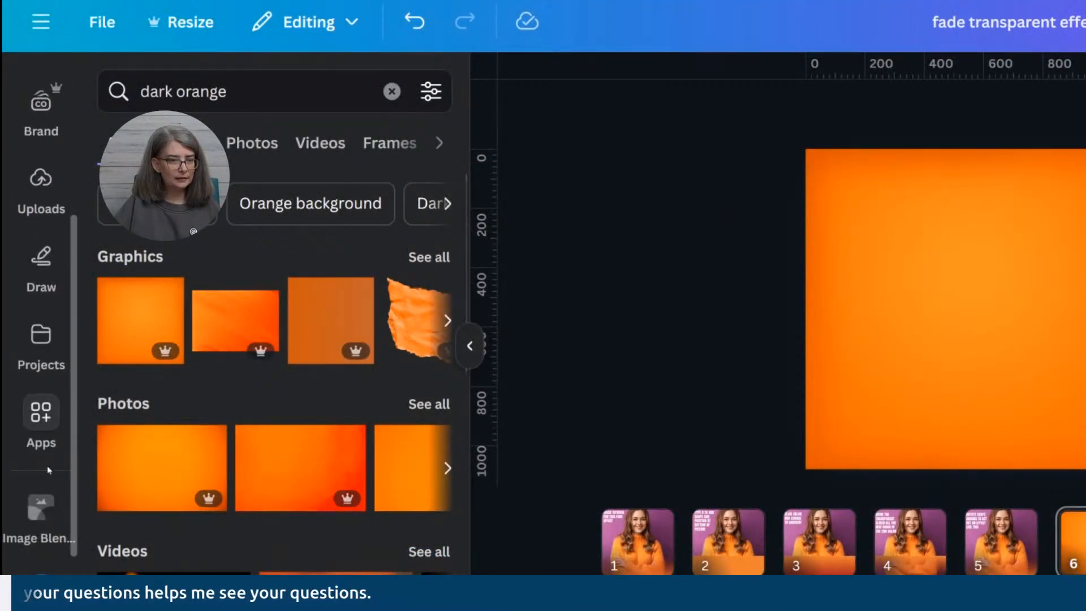
left_click(40, 508)
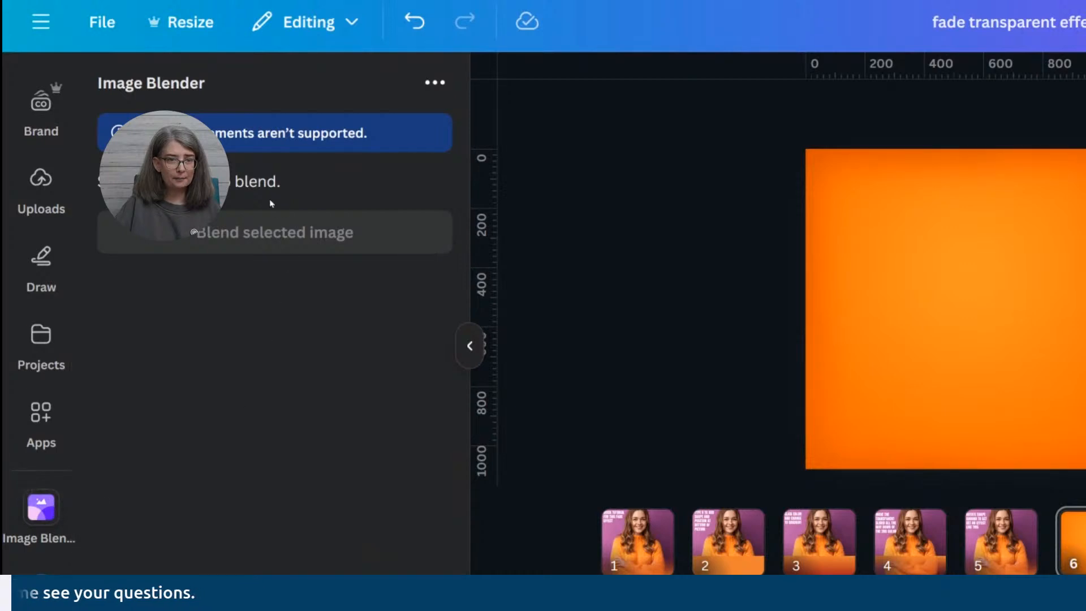
left_click(1000, 325)
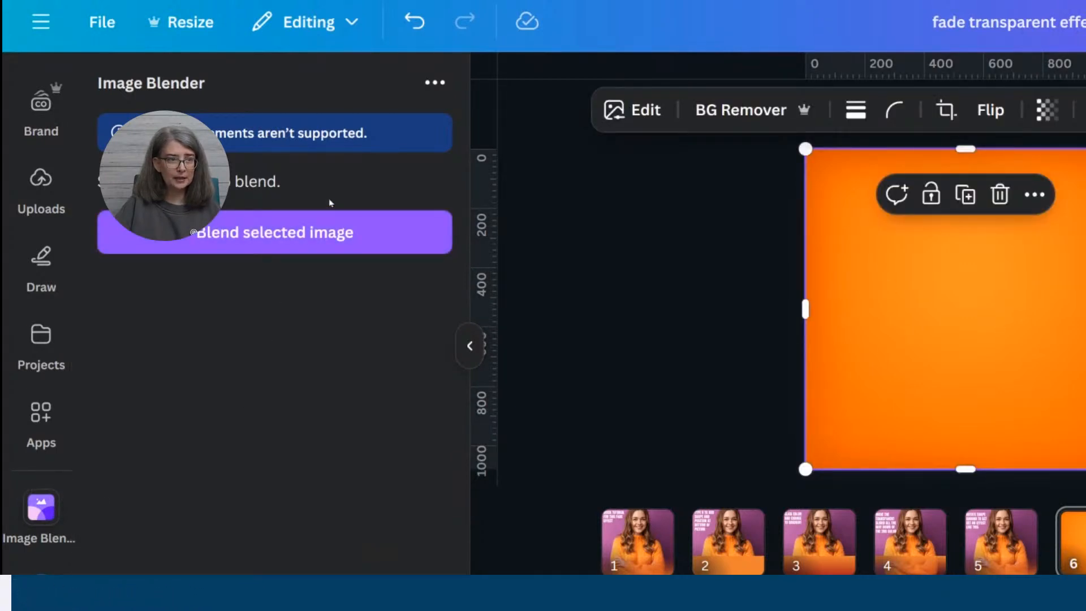
left_click(308, 243)
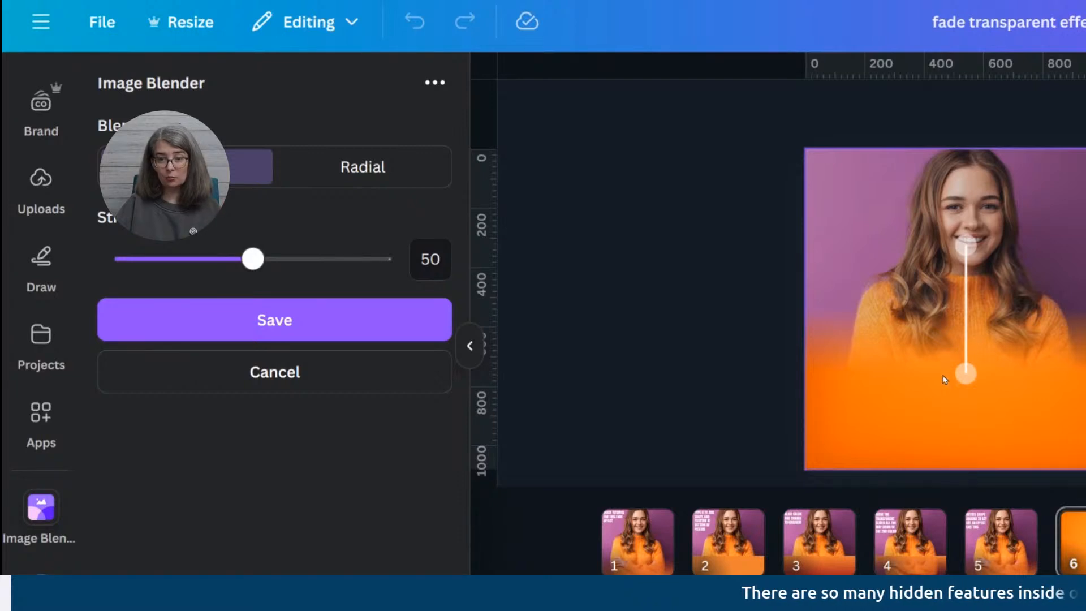
left_click_drag(969, 379, 952, 424)
mouse_move(953, 461)
left_mouse_down()
mouse_move(958, 439)
mouse_move(954, 462)
left_mouse_up()
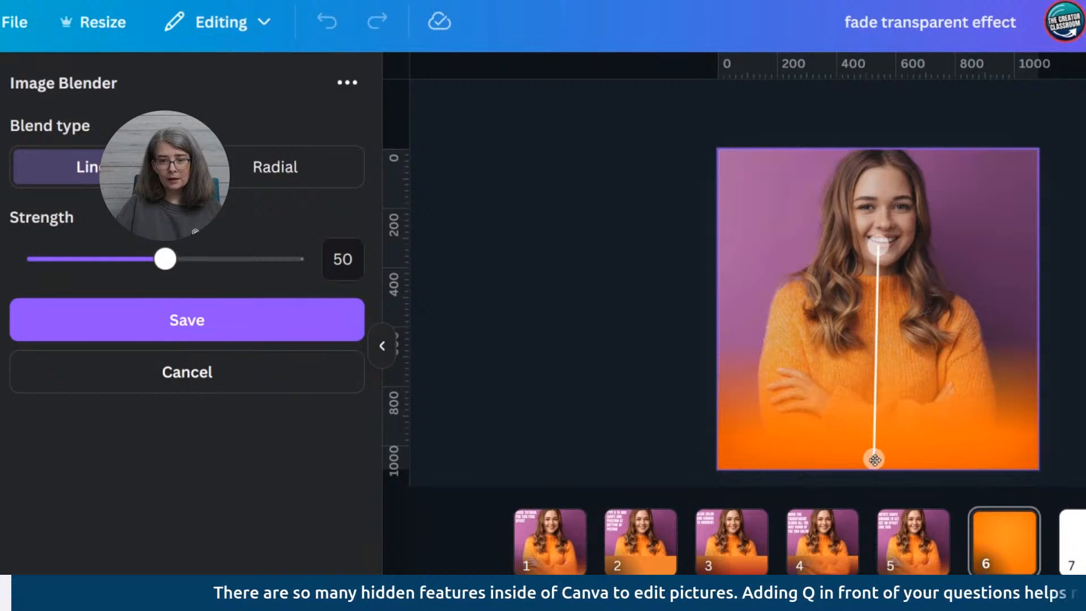
left_click_drag(875, 458, 903, 459)
left_click_drag(876, 248, 868, 368)
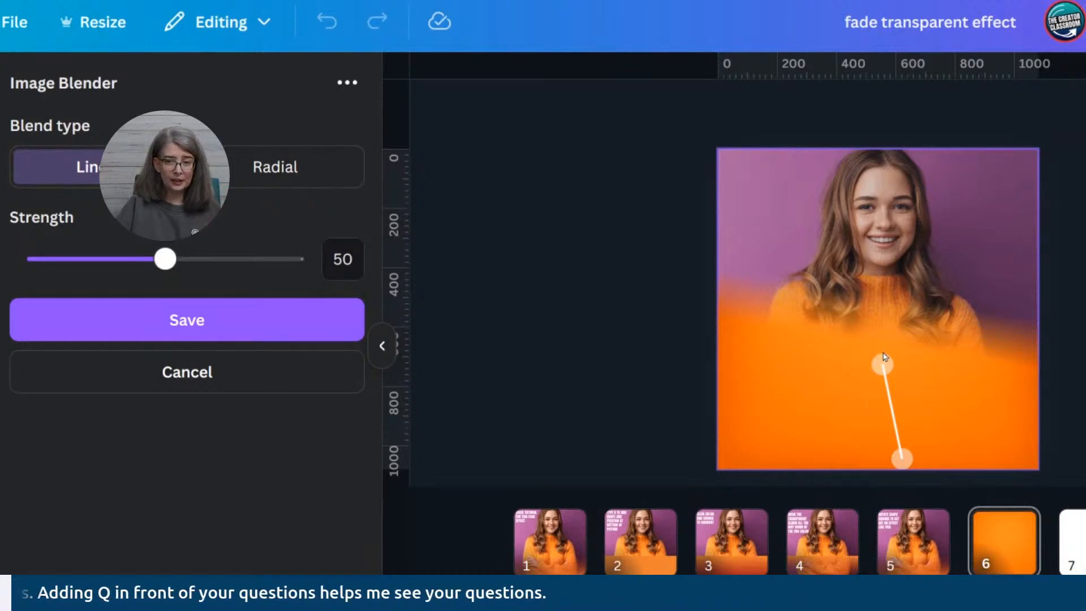
left_click(274, 372)
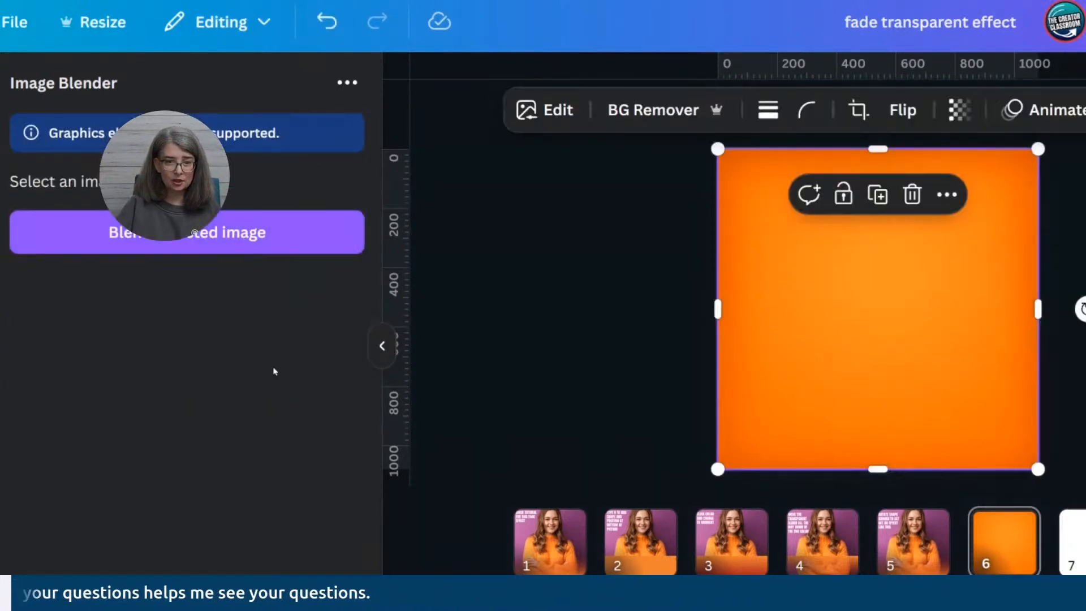
Save a linear blend of the orange graphic at strength 25, with the fade line running from the woman's mid-torso to the page's lower edge
left_click(213, 233)
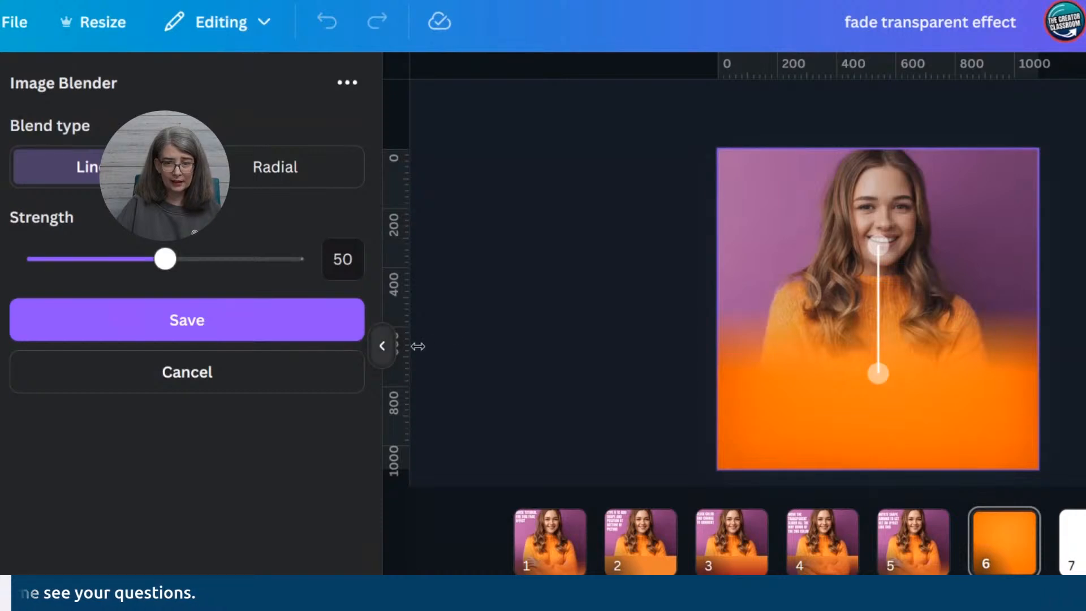
left_click_drag(878, 406, 870, 490)
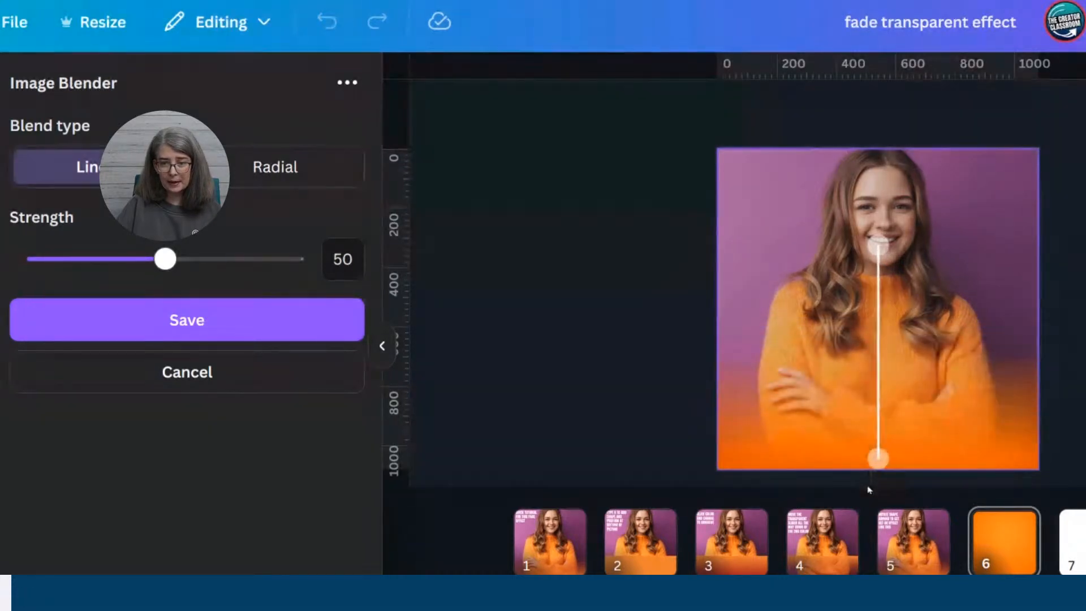
left_click_drag(883, 244, 873, 288)
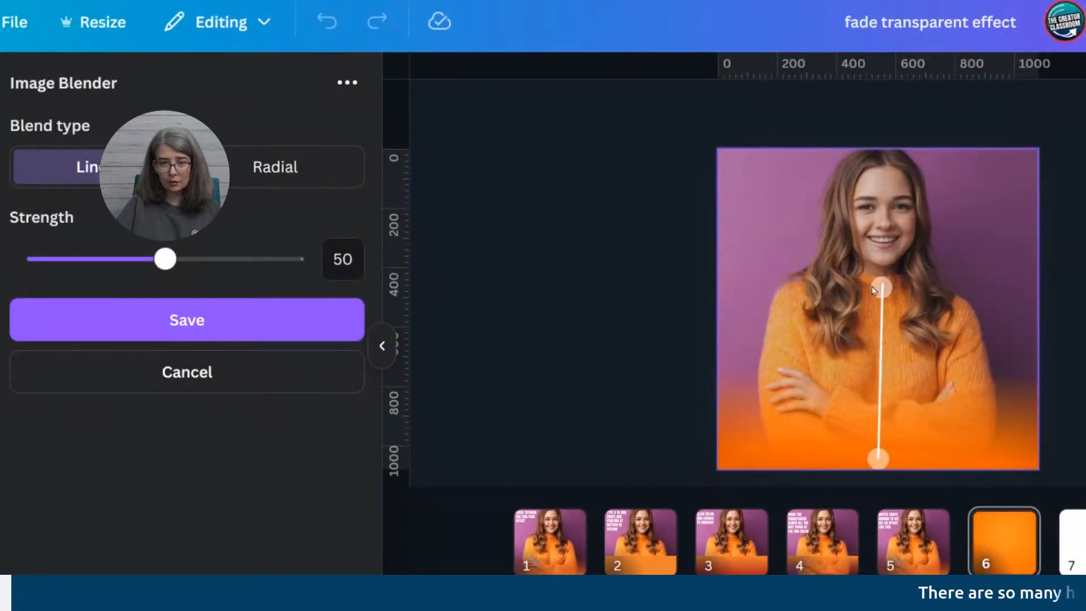
left_click_drag(862, 344, 887, 351)
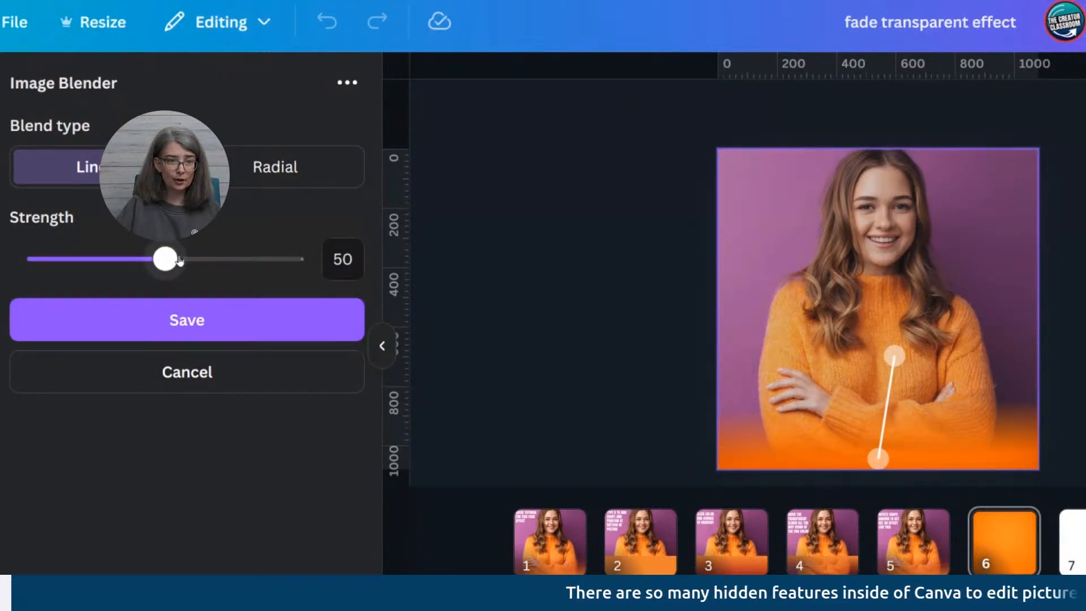
left_click_drag(179, 260, 102, 259)
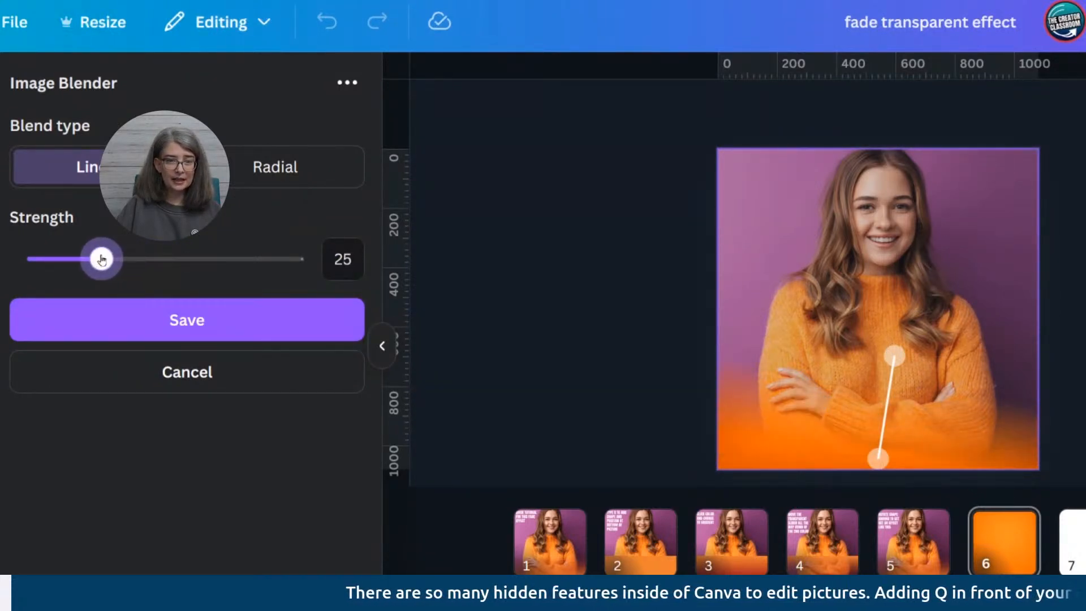
left_click(243, 329)
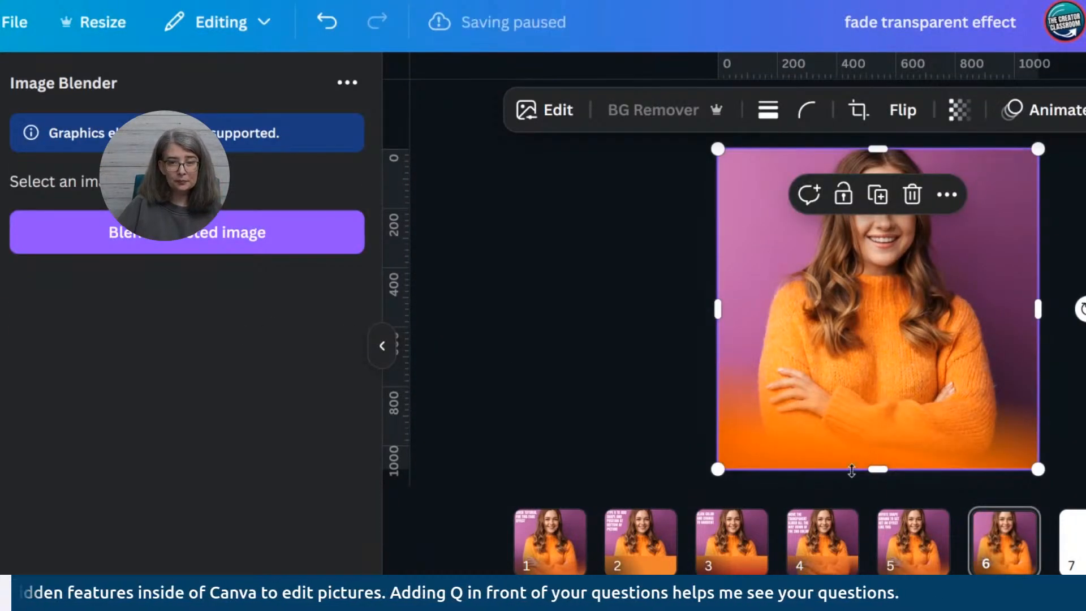
Compare page 6 with page 5 by examining the gradient shape along page 5's lower edge
left_click(929, 567)
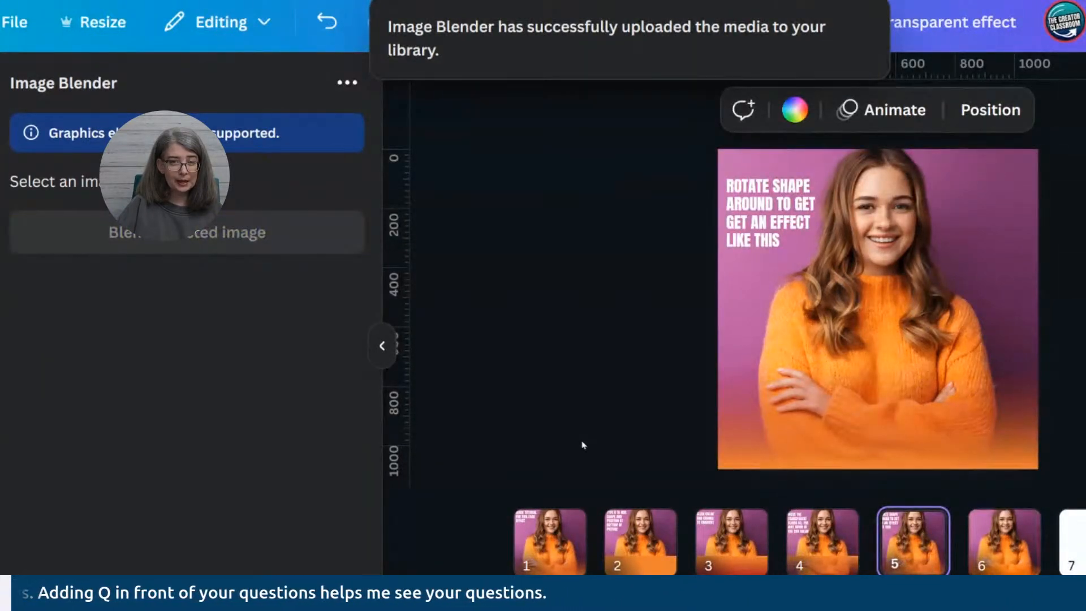
left_click(858, 448)
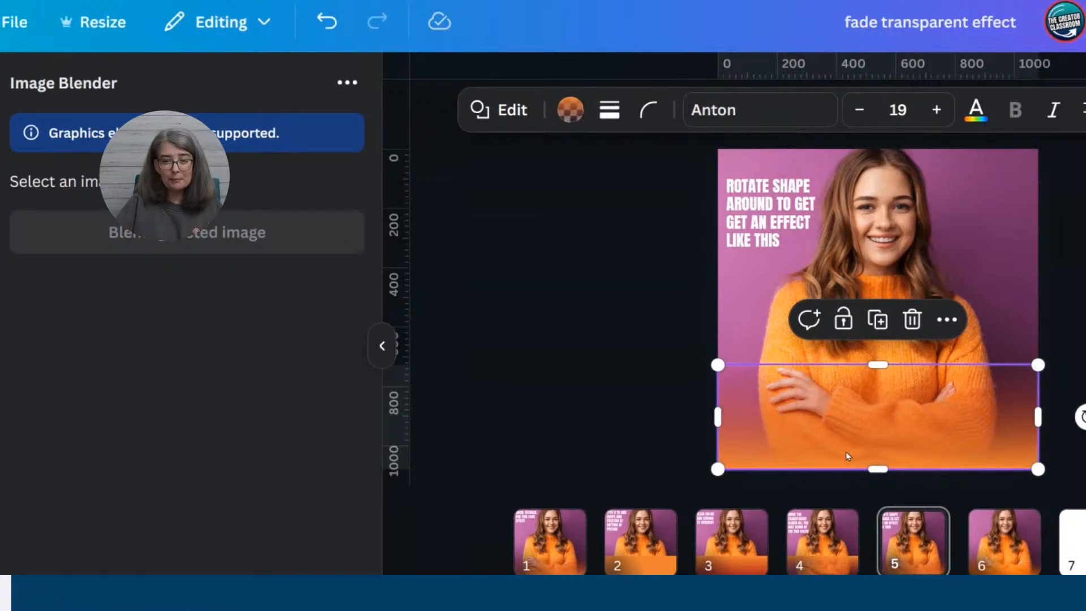
left_click(1024, 573)
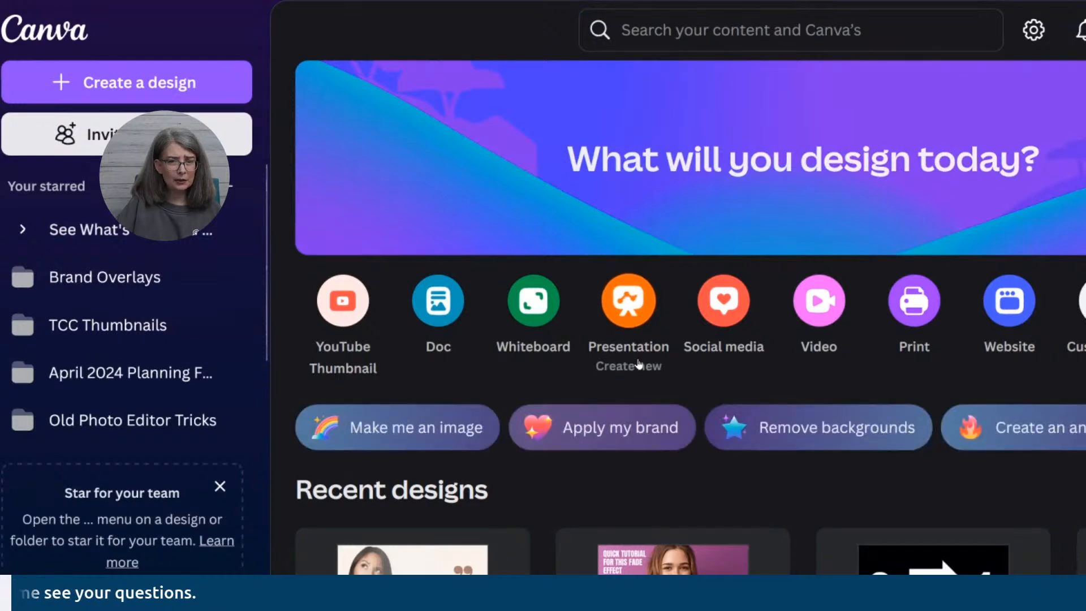
Create a new blank YouTube Thumbnail design from the social media formats
left_click(725, 314)
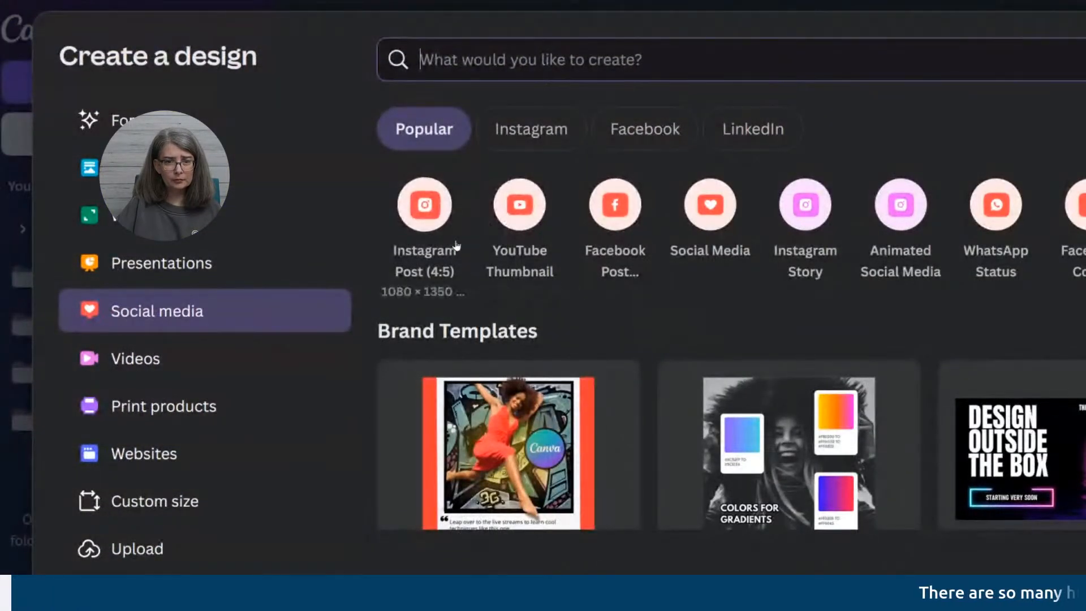
left_click(529, 224)
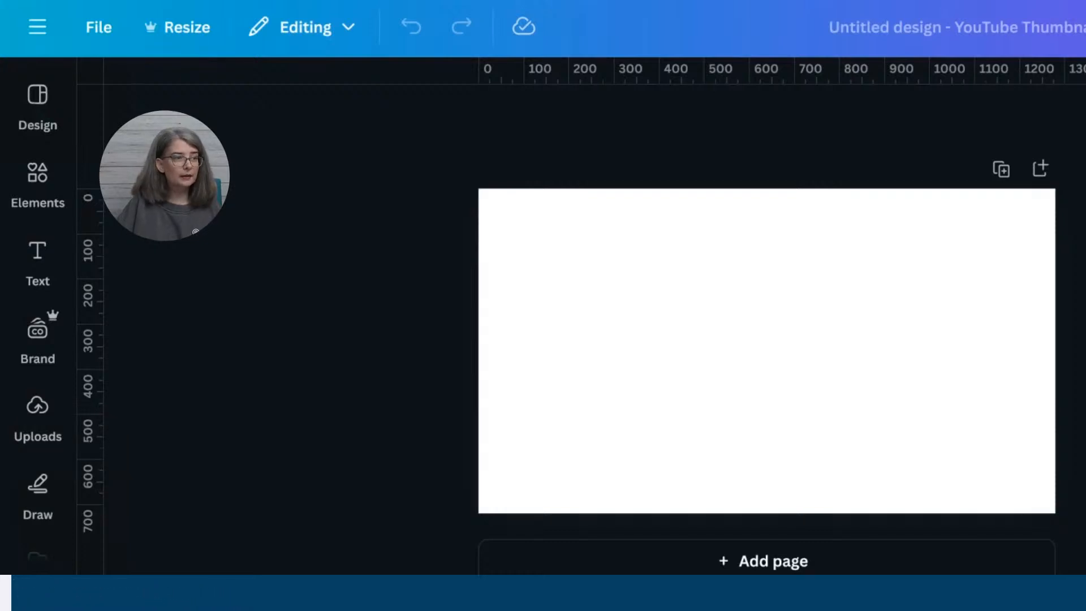
Add the recently used orange gradient graphic to the thumbnail and move it to the page's upper-left corner
left_click(37, 411)
left_click(38, 260)
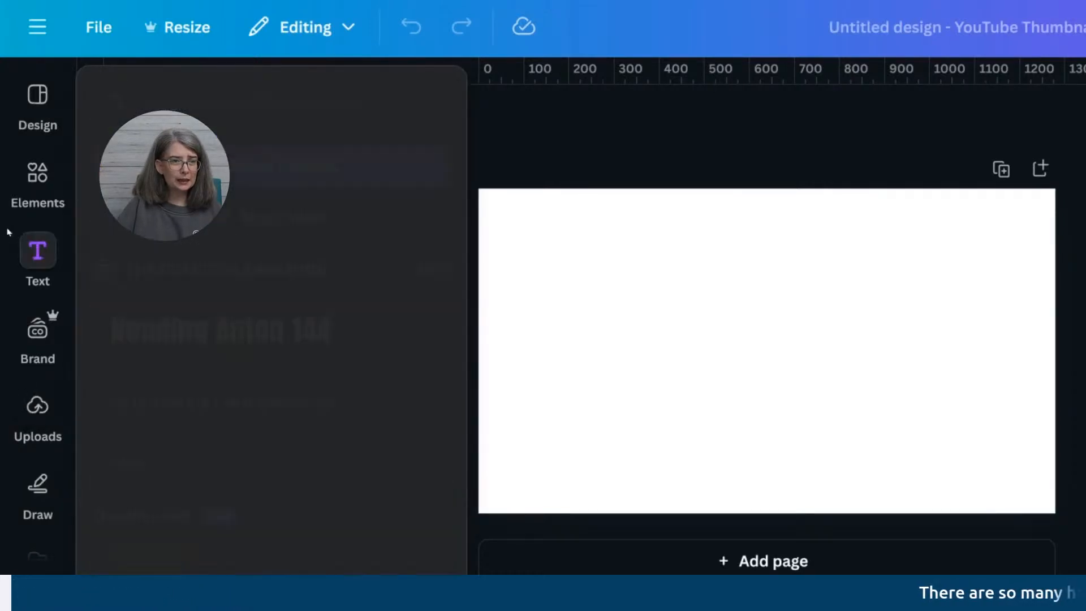
left_click(35, 184)
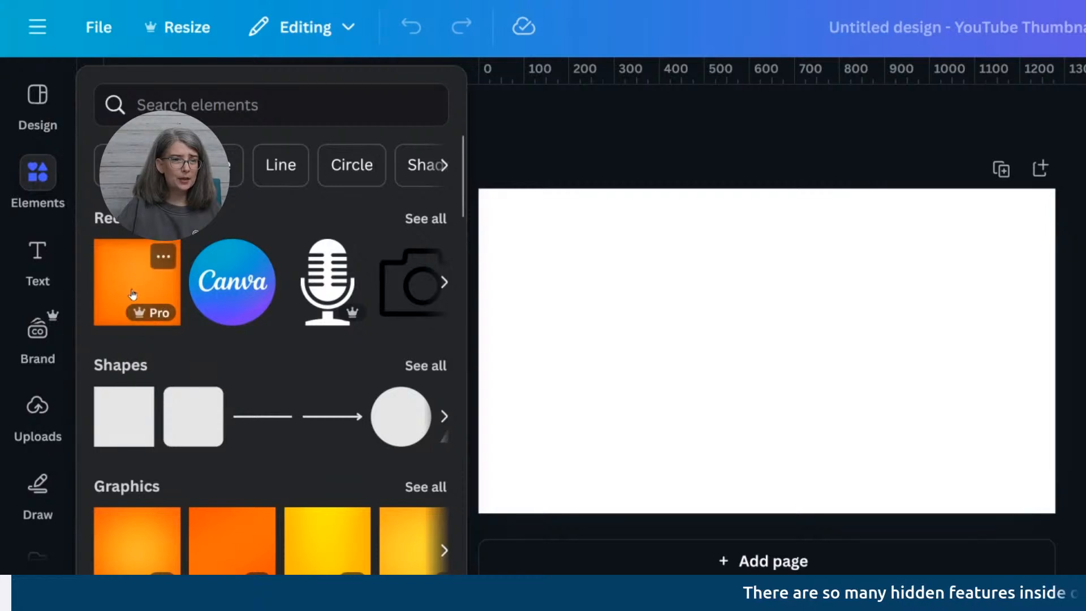
left_click(130, 292)
left_click_drag(758, 371, 598, 331)
Crop the orange graphic to a 16:9 aspect ratio
double_click(598, 333)
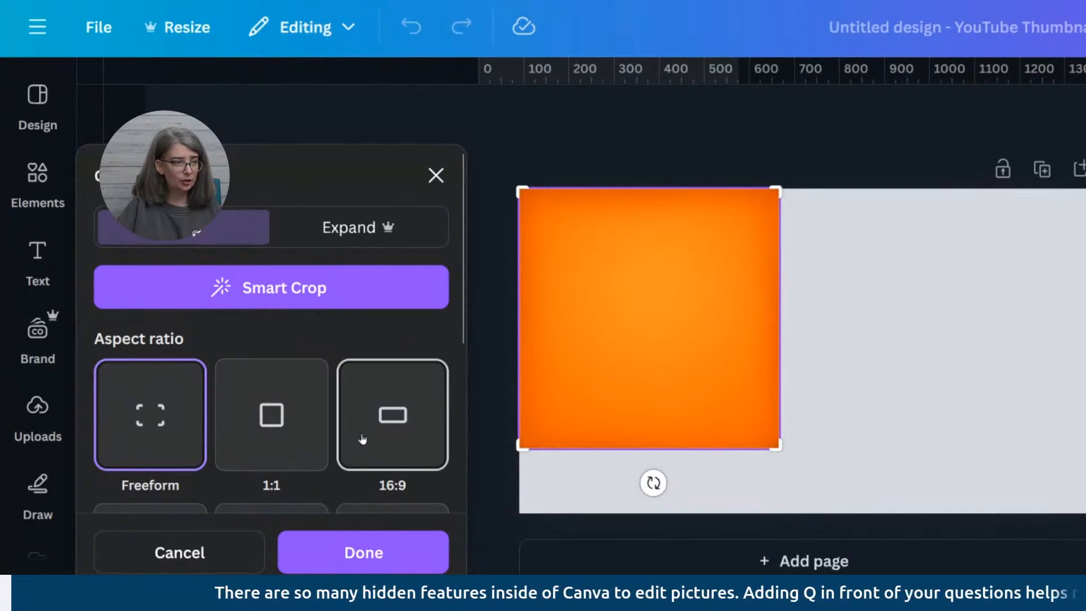
left_click(363, 439)
left_click(364, 551)
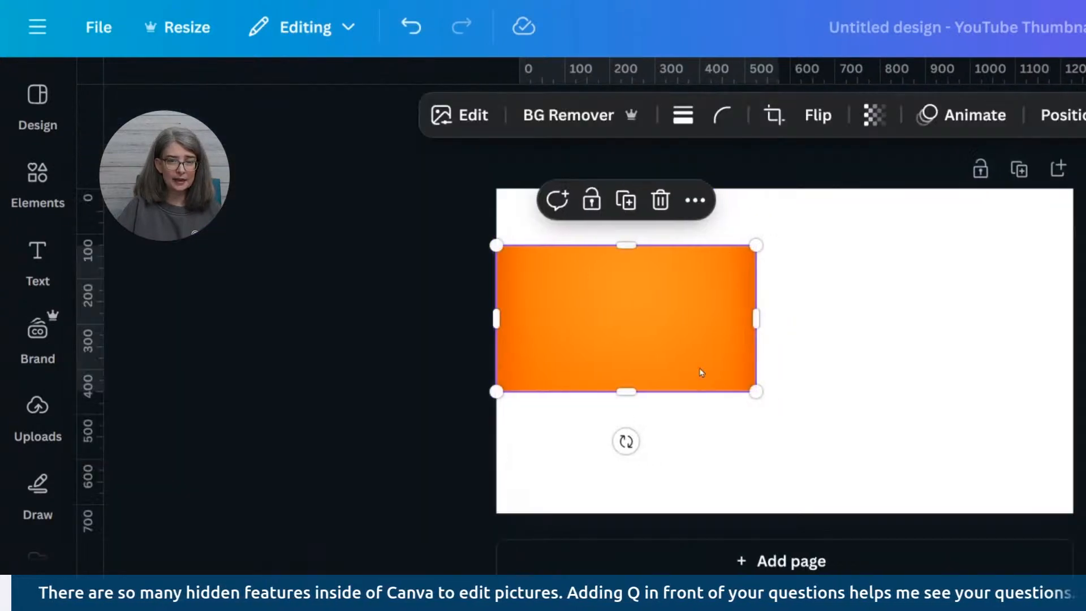
Move the orange graphic to the page's upper-left corner and enlarge it to fill the whole thumbnail
left_click_drag(615, 346, 609, 294)
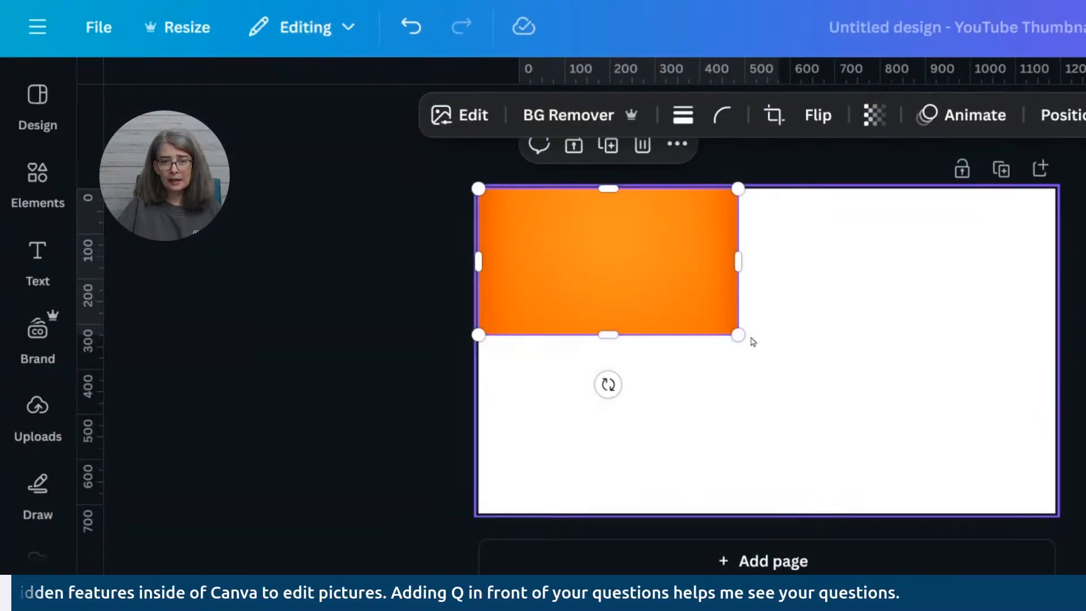
left_click_drag(753, 351, 1055, 513)
left_click(1051, 522)
left_click(1050, 502)
key("Escape")
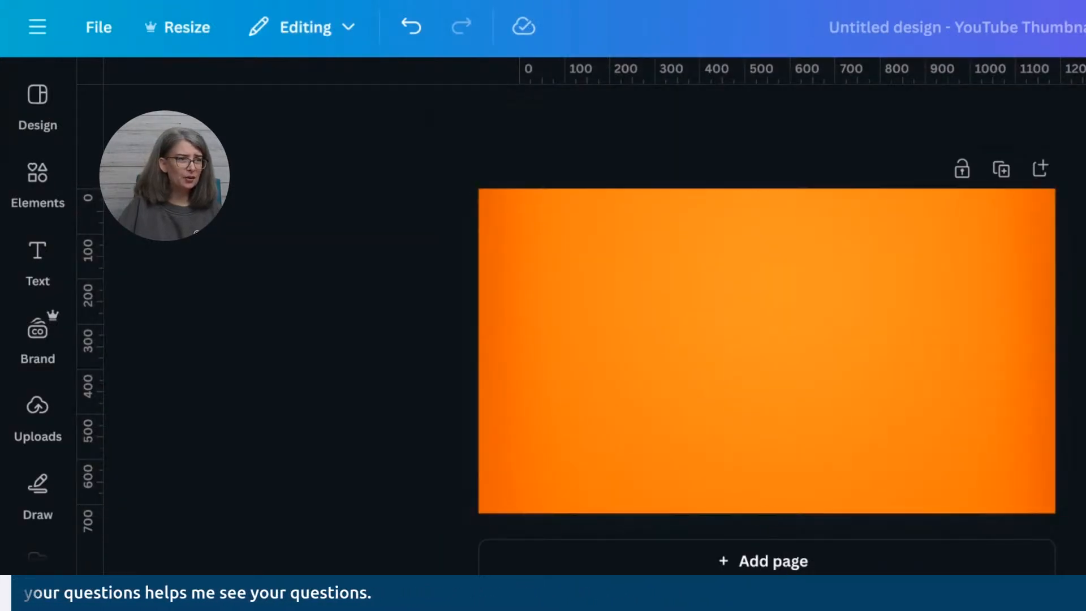
Open the full-page orange graphic for blending in Image Blender
left_click(855, 356)
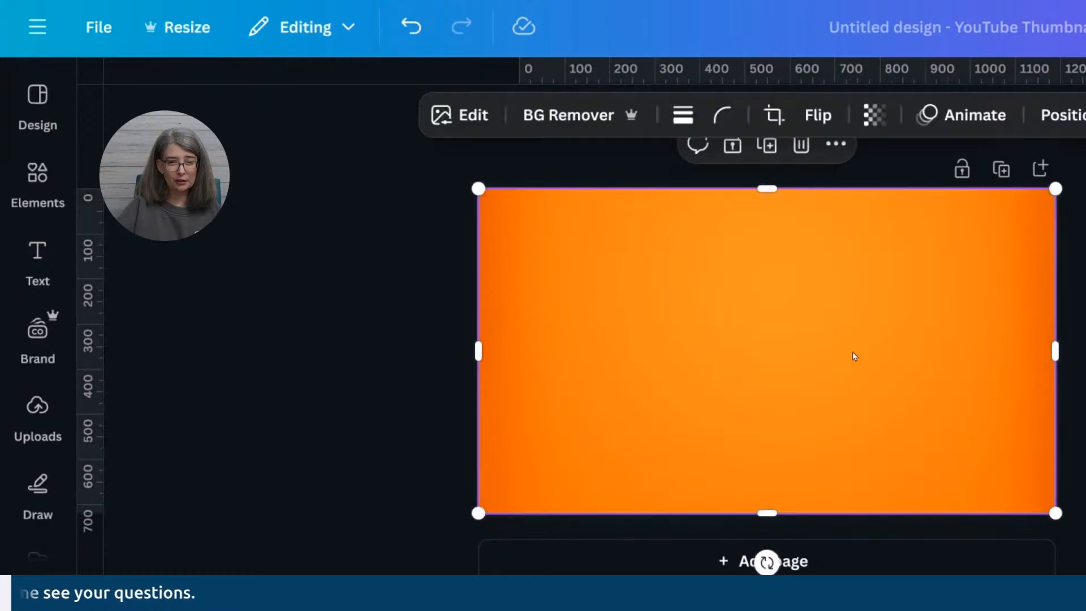
mouse_move(45, 438)
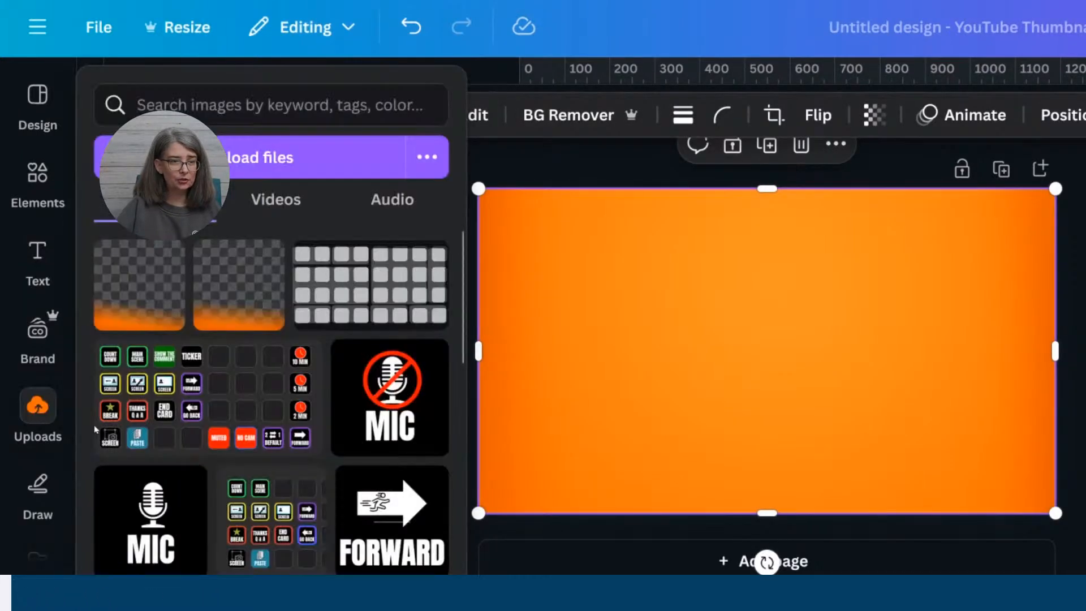
scroll(97, 431, "down", 1)
scroll(62, 478, "down", 3)
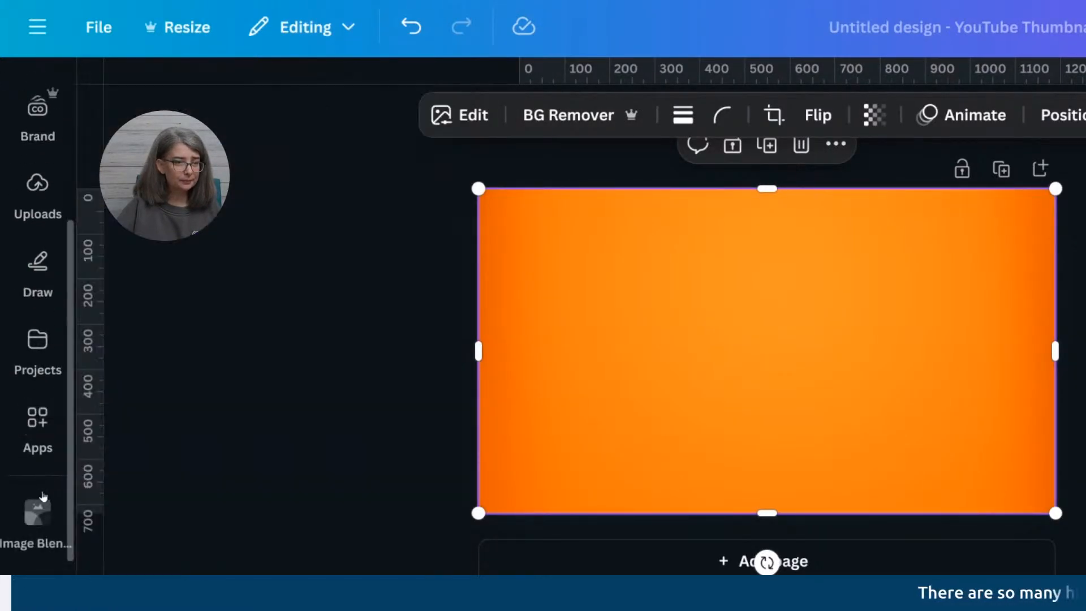
left_click(38, 512)
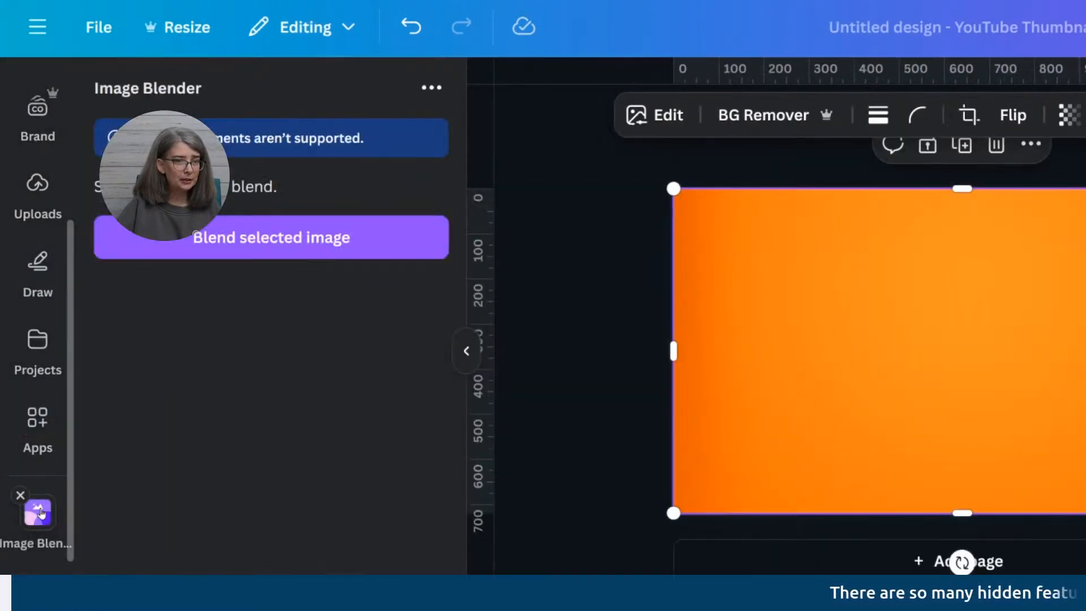
left_click(281, 245)
Reposition both blend handles so the orange graphic fades out along its right side, adjust the strength and save the blend
left_click_drag(969, 470, 854, 263)
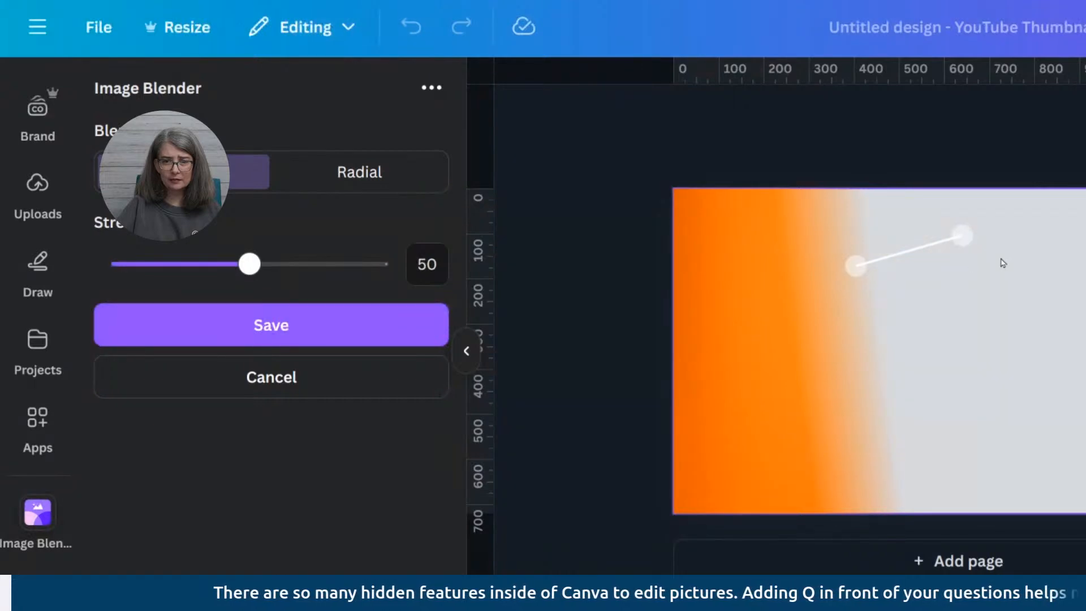
left_click_drag(962, 235, 1085, 289)
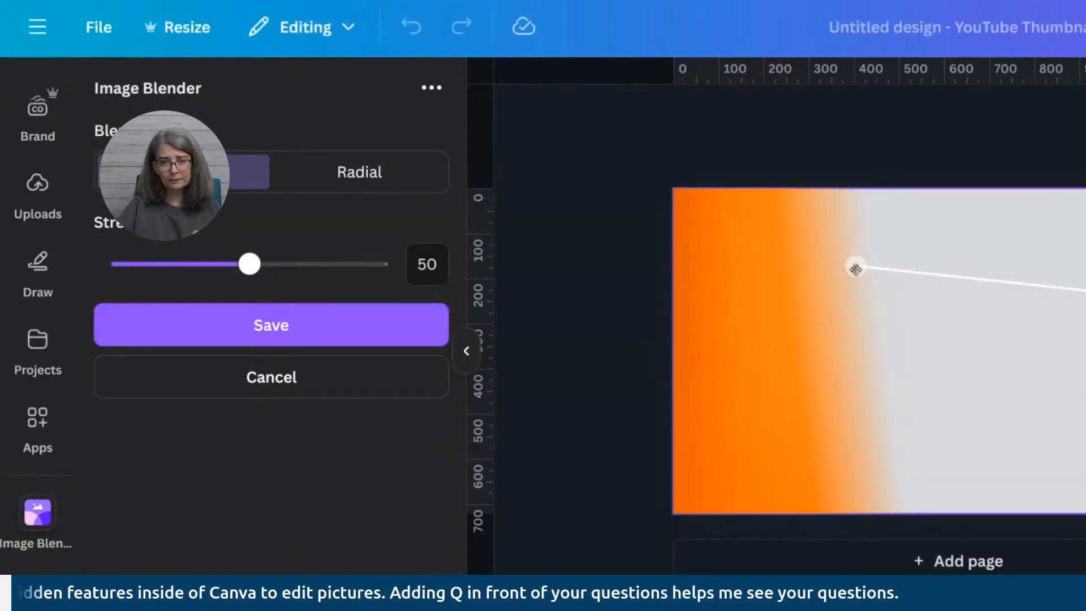
left_click_drag(854, 263, 1079, 342)
left_click_drag(192, 263, 143, 261)
left_click(274, 324)
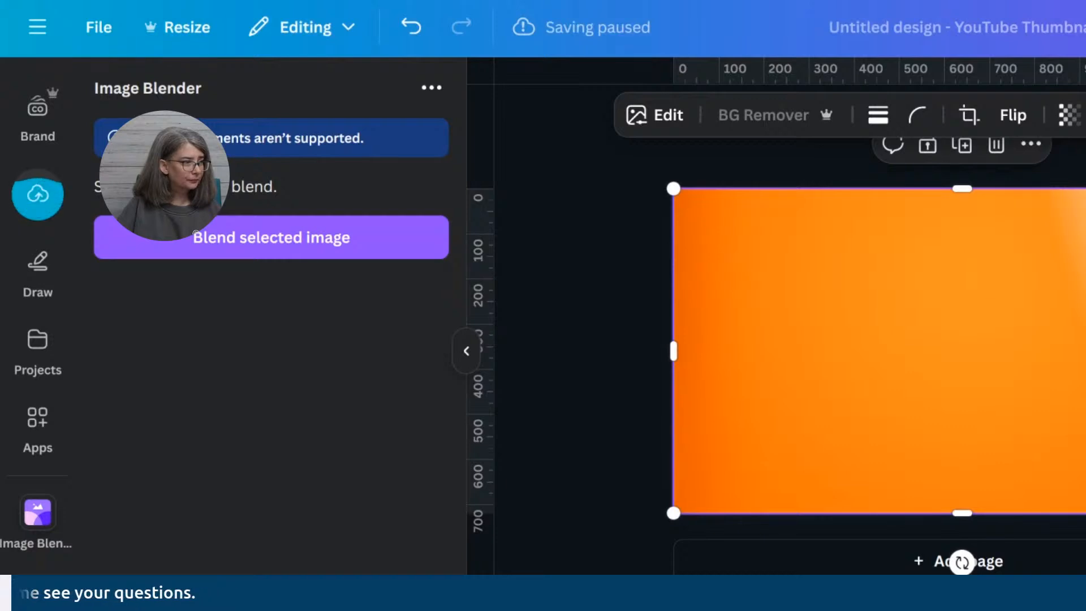
left_click(196, 227)
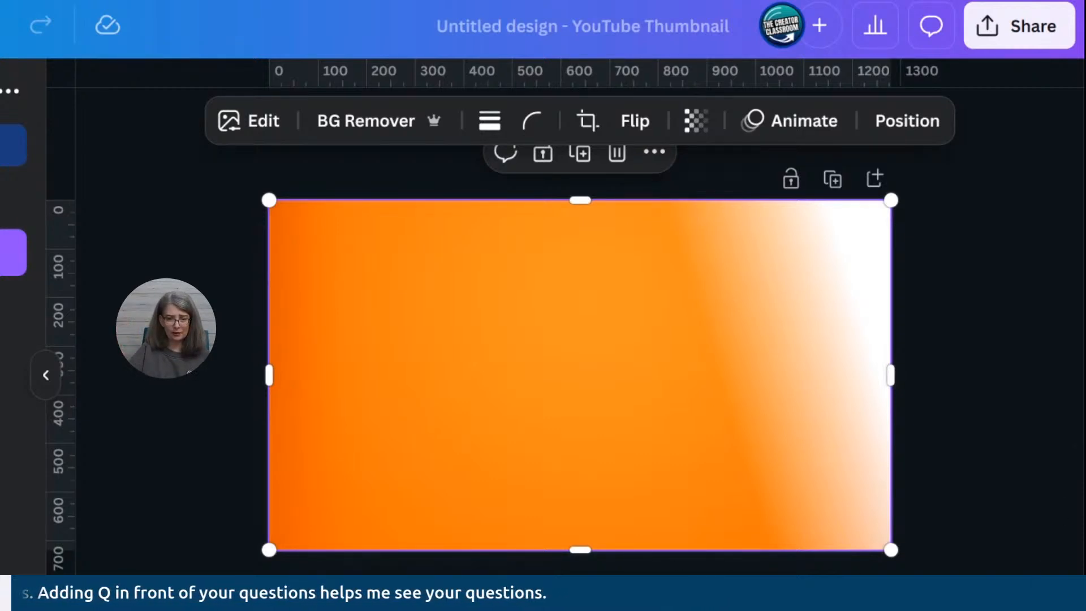
Add a second page and fill it with the existing "Building Streaming Shortcuts" thumbnail
key("ctrl+Return")
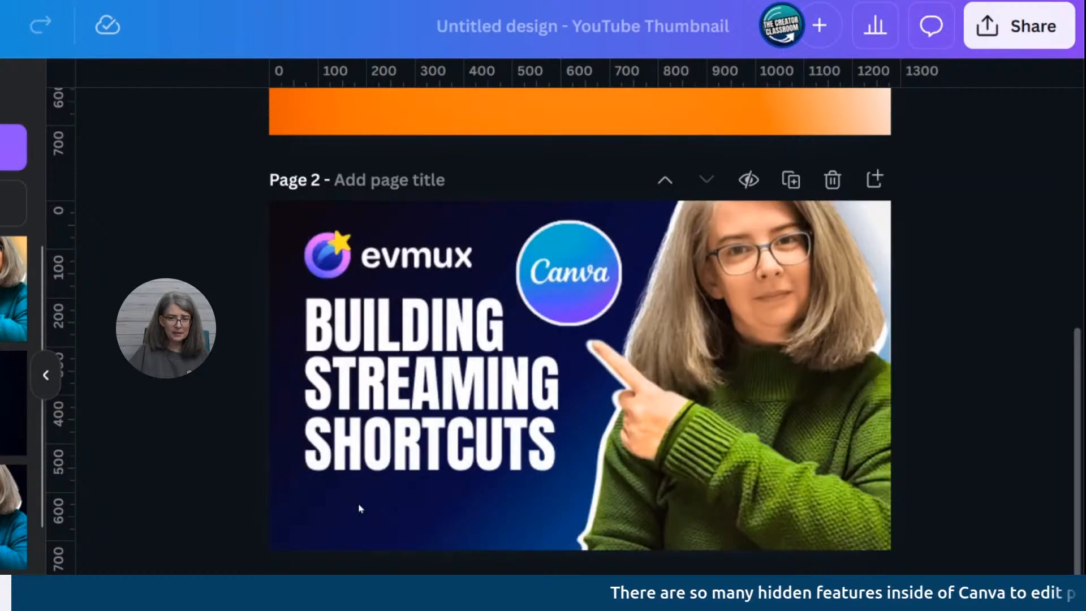
left_click(360, 508)
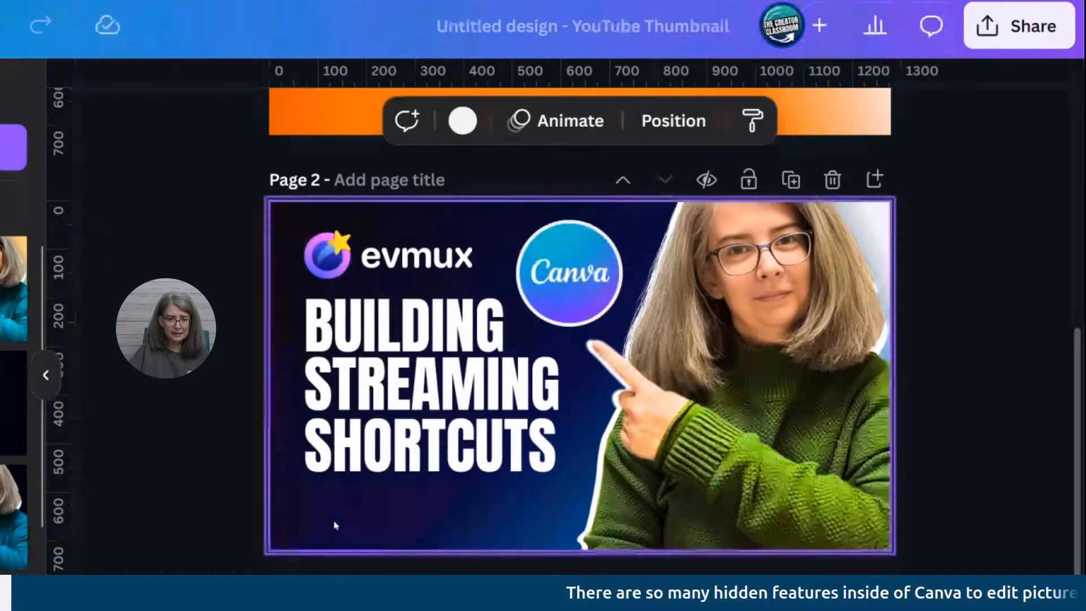
mouse_move(334, 517)
left_mouse_down()
mouse_move(412, 553)
mouse_move(175, 502)
mouse_move(41, 516)
mouse_move(267, 533)
mouse_move(409, 514)
mouse_move(333, 513)
left_mouse_up()
Delete the portrait group and the "Building Streaming Shortcuts" headline from page 2
left_click(758, 533)
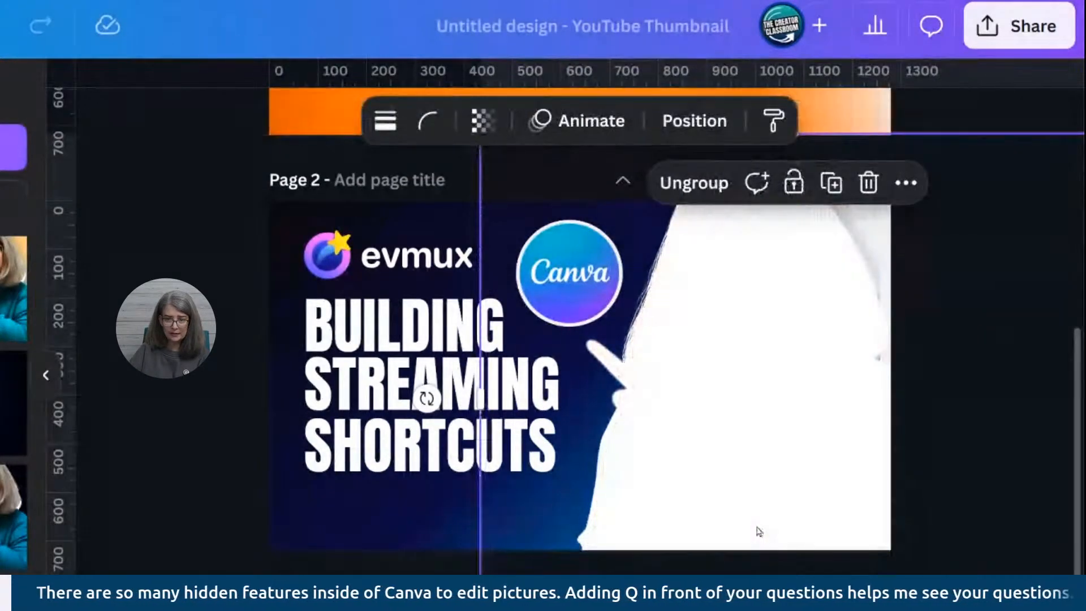
key("Delete")
left_click(436, 447)
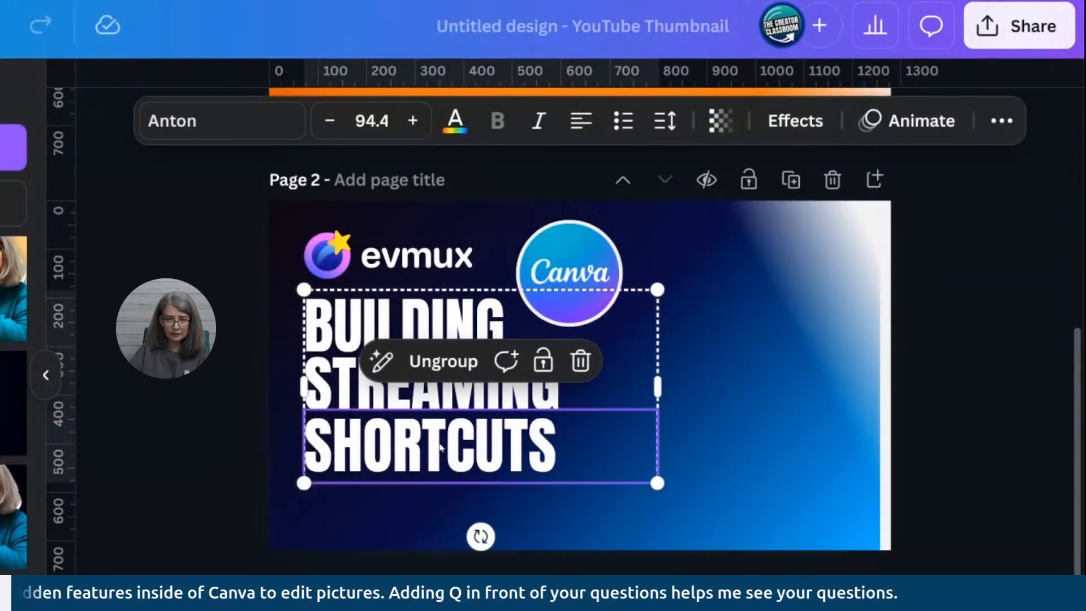
key("Delete")
key("Delete")
left_click(459, 379)
key("Delete")
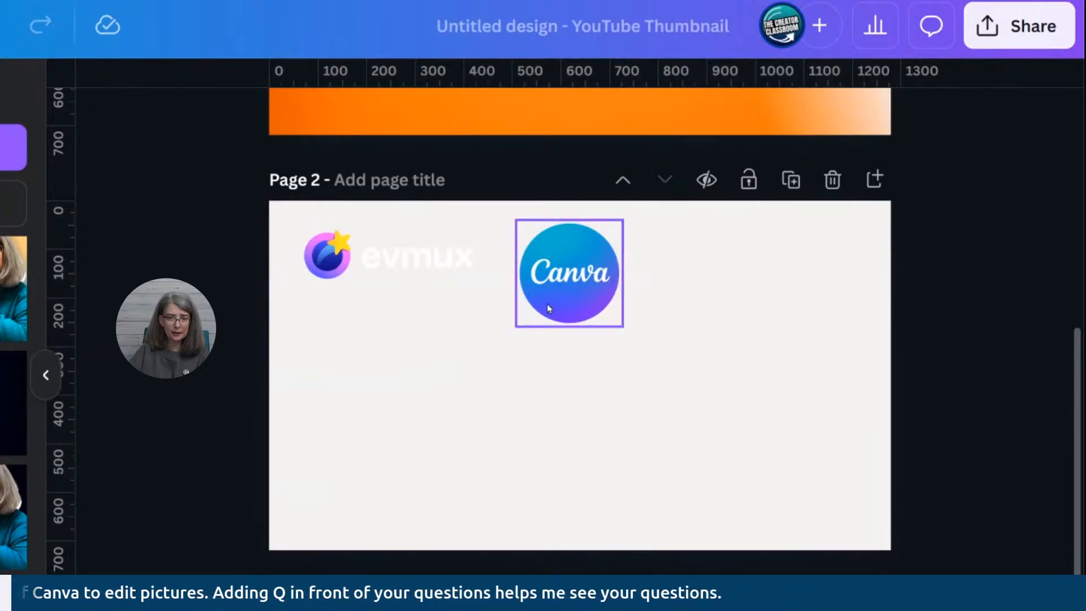
left_click(549, 308)
key("ctrl+z")
Delete the evmux and Canva logos from page 2
left_click(427, 270)
key("Delete")
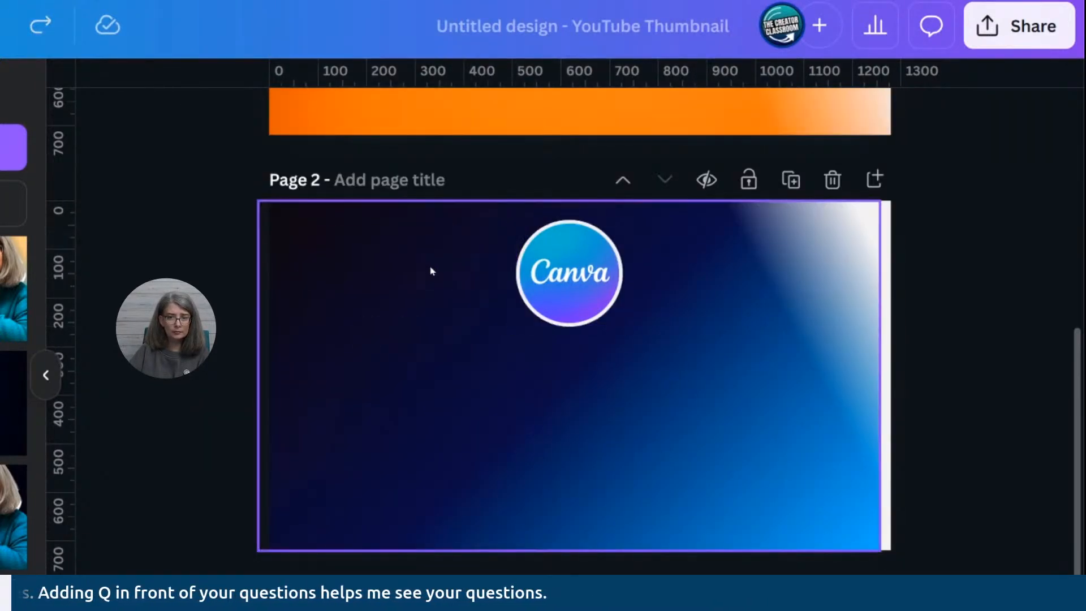
left_click(560, 291)
key("Delete")
Reposition the faded blue gradient image so it covers the whole of page 2
left_click_drag(645, 394, 498, 426)
mouse_move(609, 419)
left_mouse_down()
mouse_move(667, 441)
mouse_move(615, 427)
left_mouse_up()
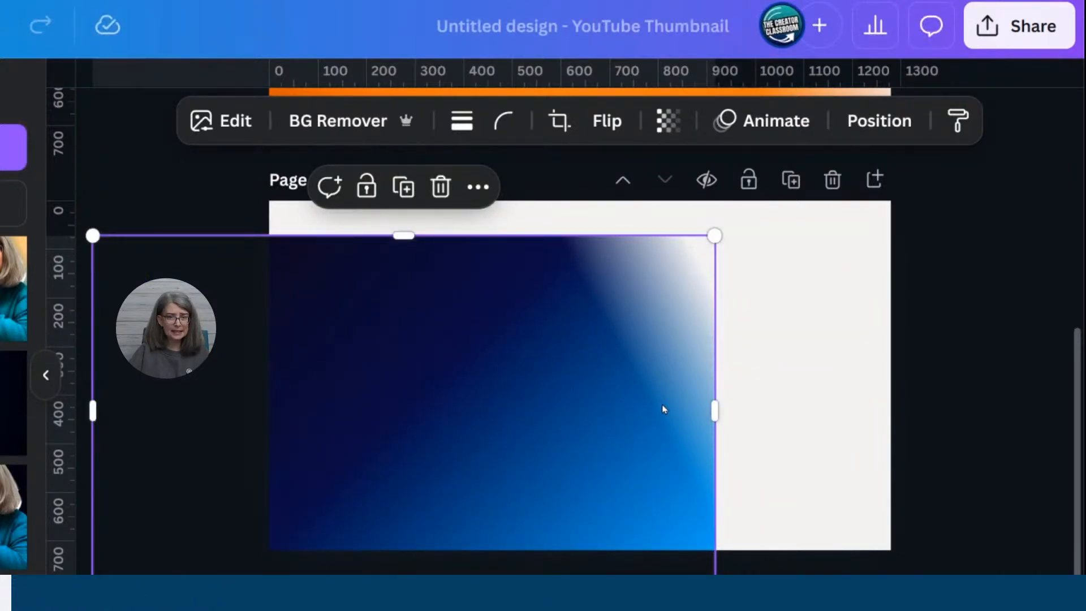
left_click_drag(603, 424, 714, 372)
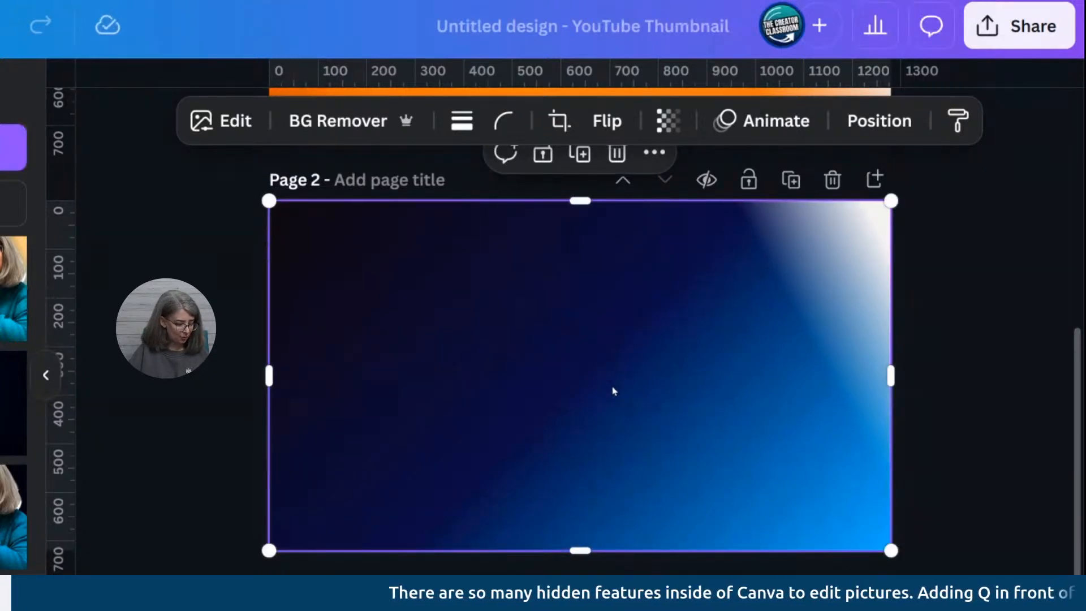
Select page 2's background layer beneath the gradient and set its colour to the near-black TCC palette swatch
key("alt+1")
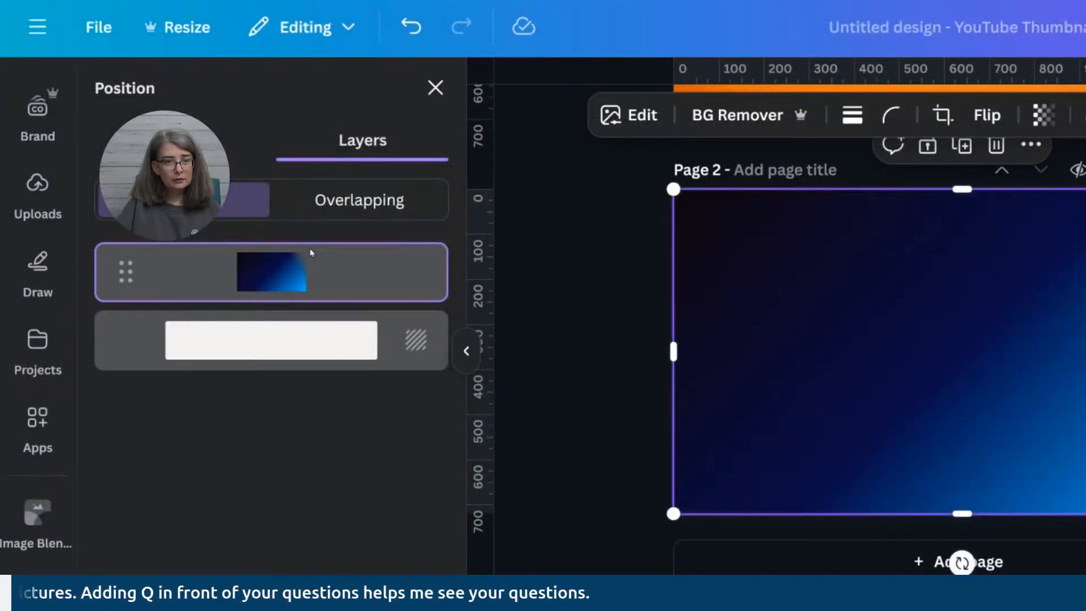
left_click(262, 333)
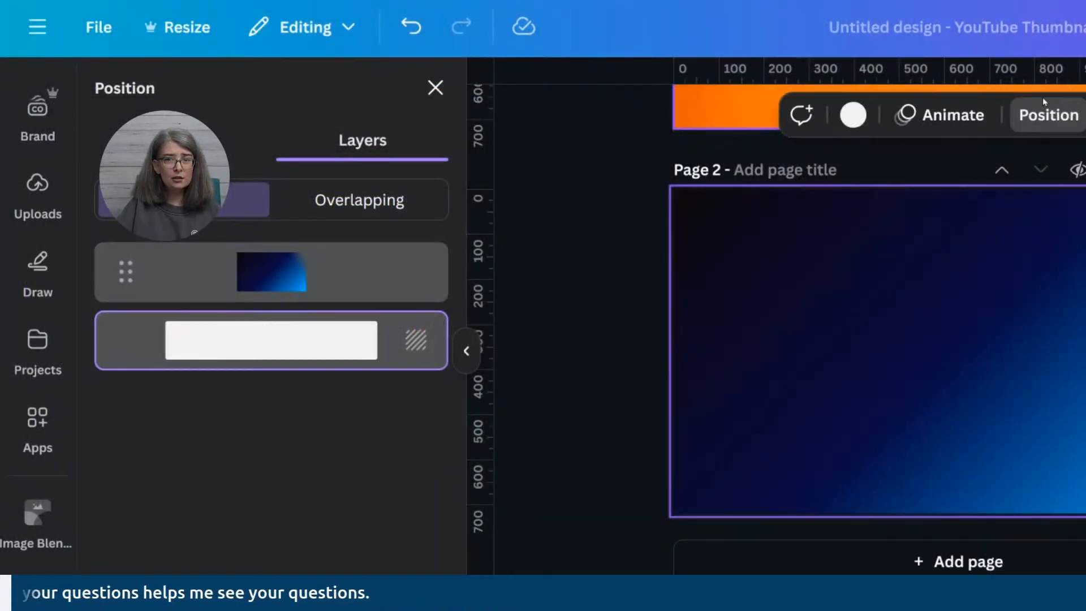
left_click(853, 116)
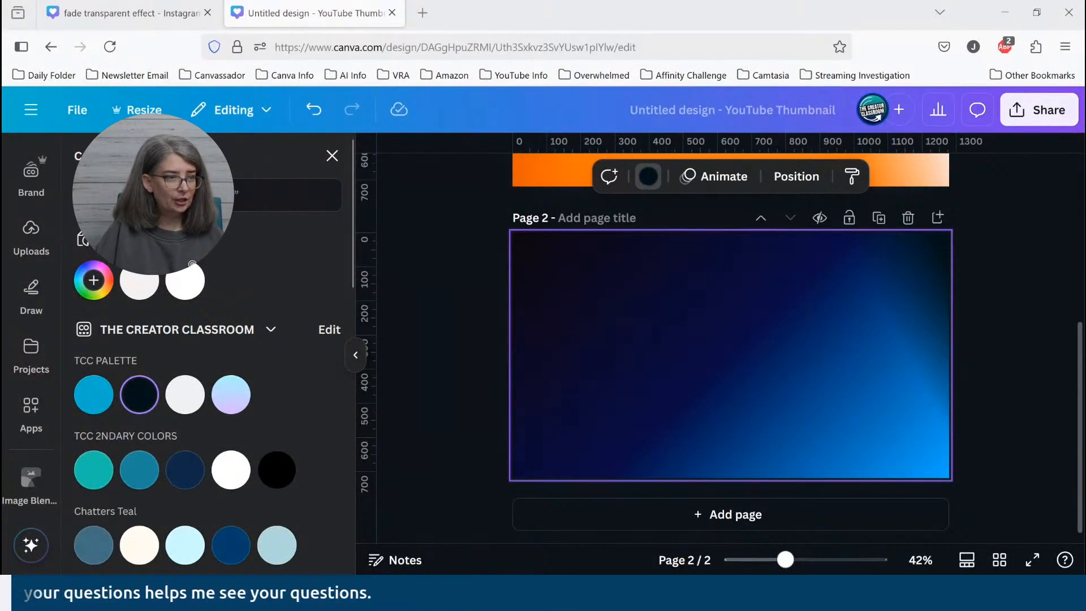
Try bright blue, navy #112a47, the blue-lilac gradient, black, pale teal and dark blue as page 2's background colour
left_click(92, 402)
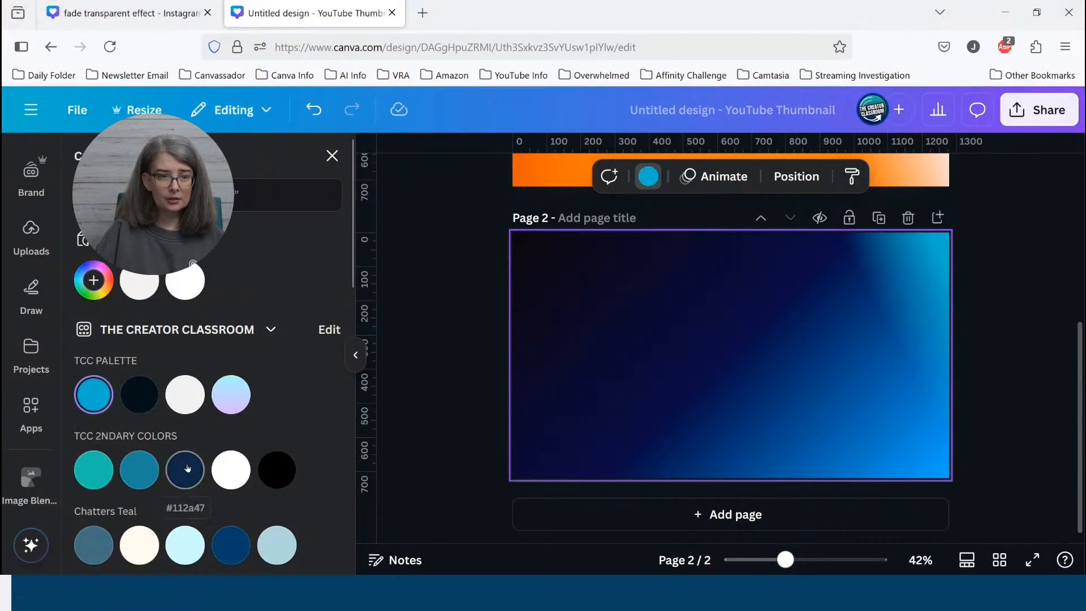
left_click(187, 468)
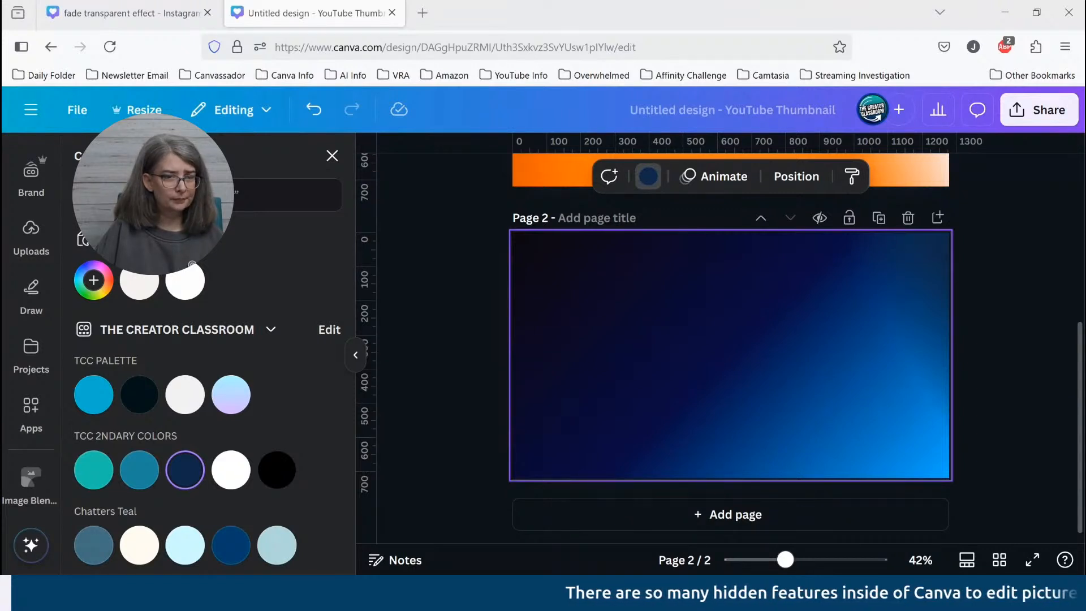
left_click(232, 403)
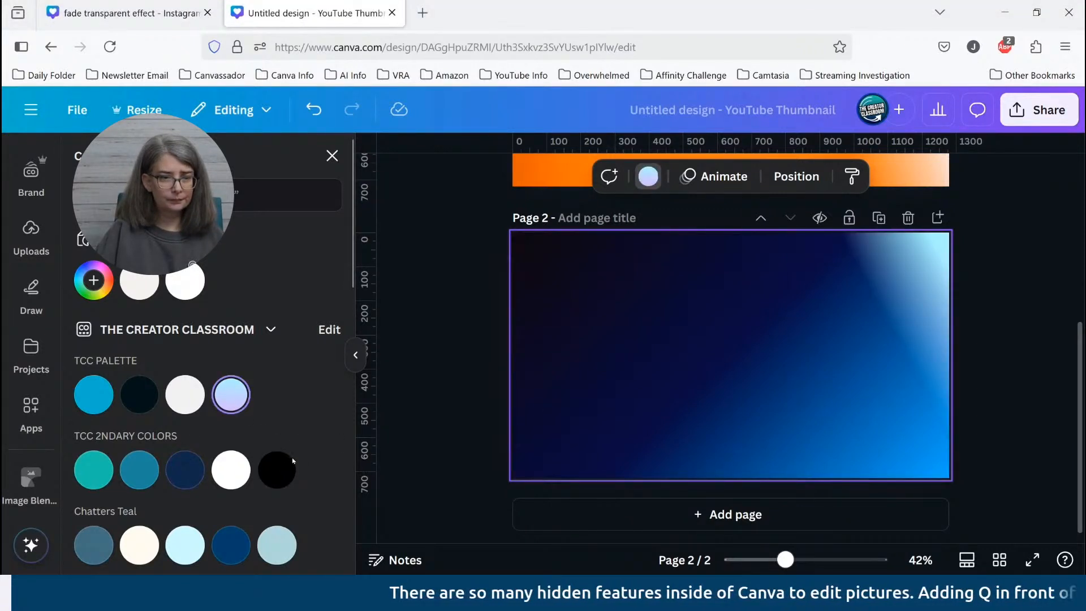
left_click(279, 473)
scroll(281, 477, "down", 2)
left_click(278, 440)
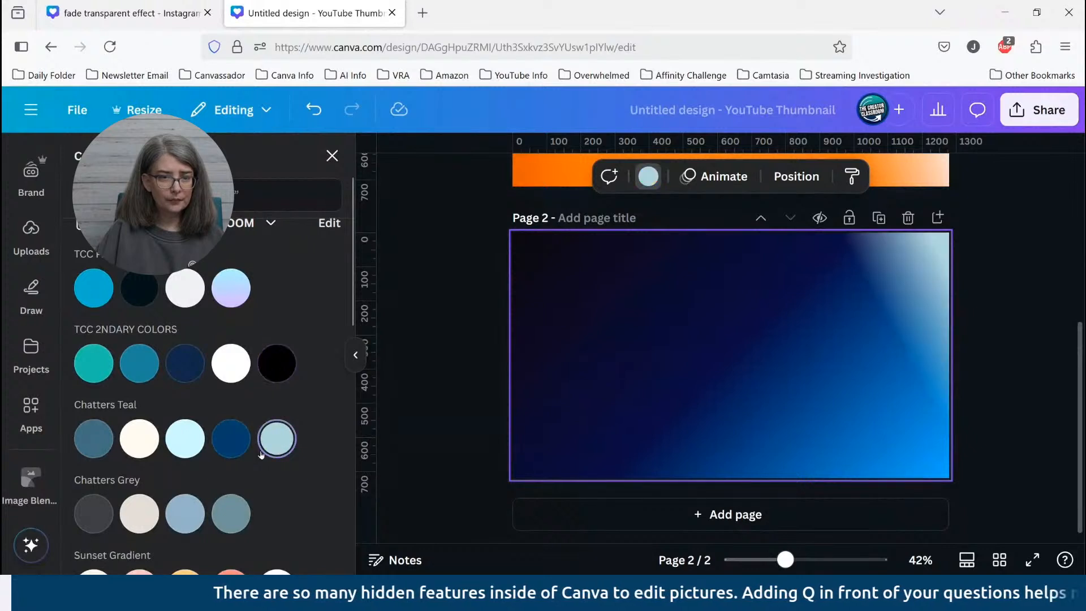
left_click(233, 453)
scroll(235, 460, "down", 1)
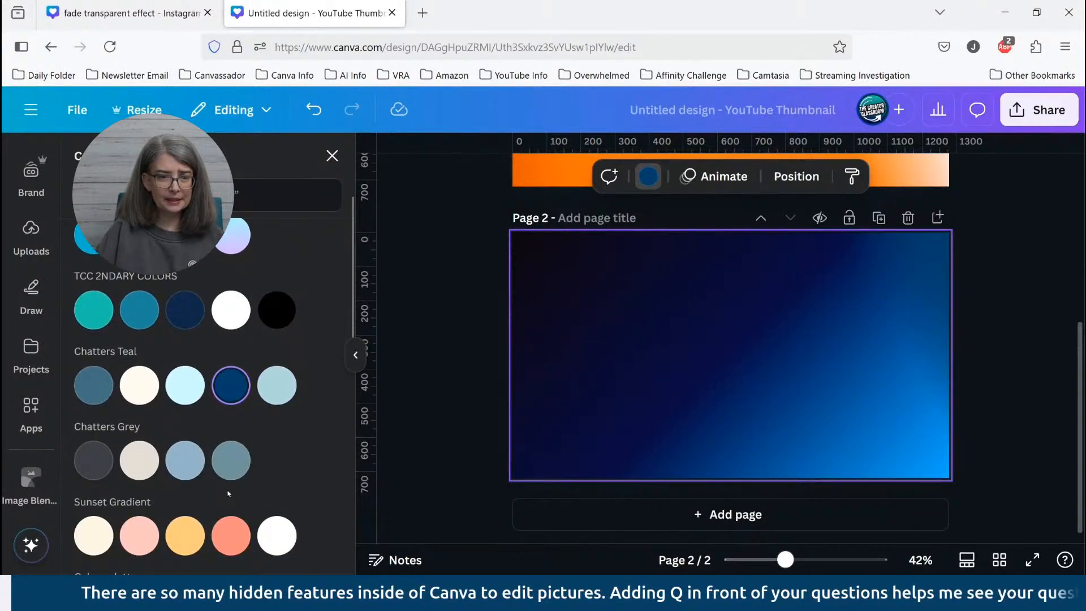
Set page 2's background to the coral swatch of the Sunset Gradient palette and leave the page deselected
left_click(235, 545)
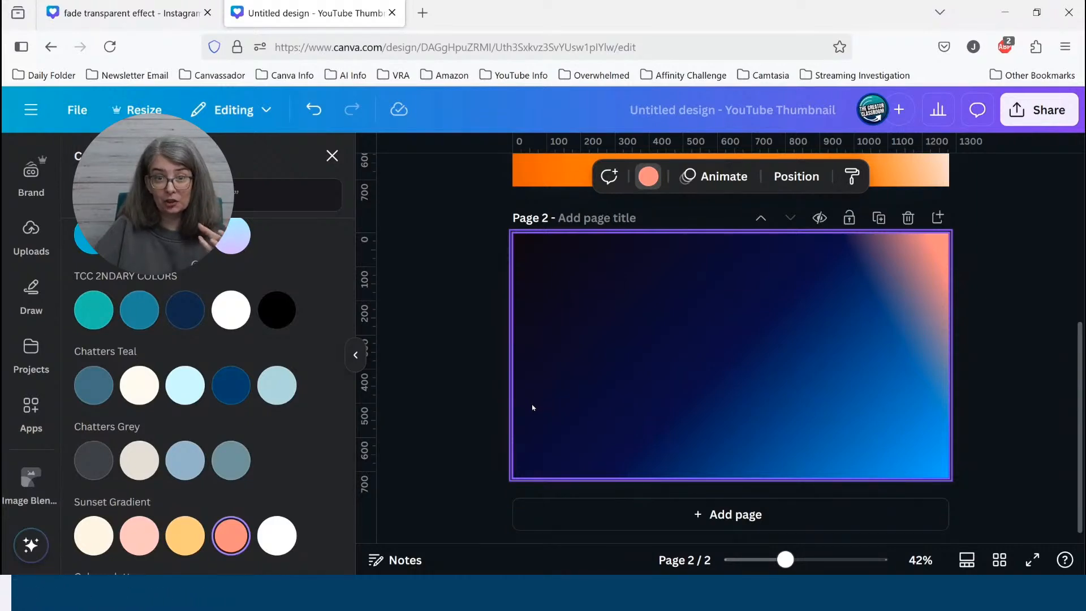
left_click(606, 412)
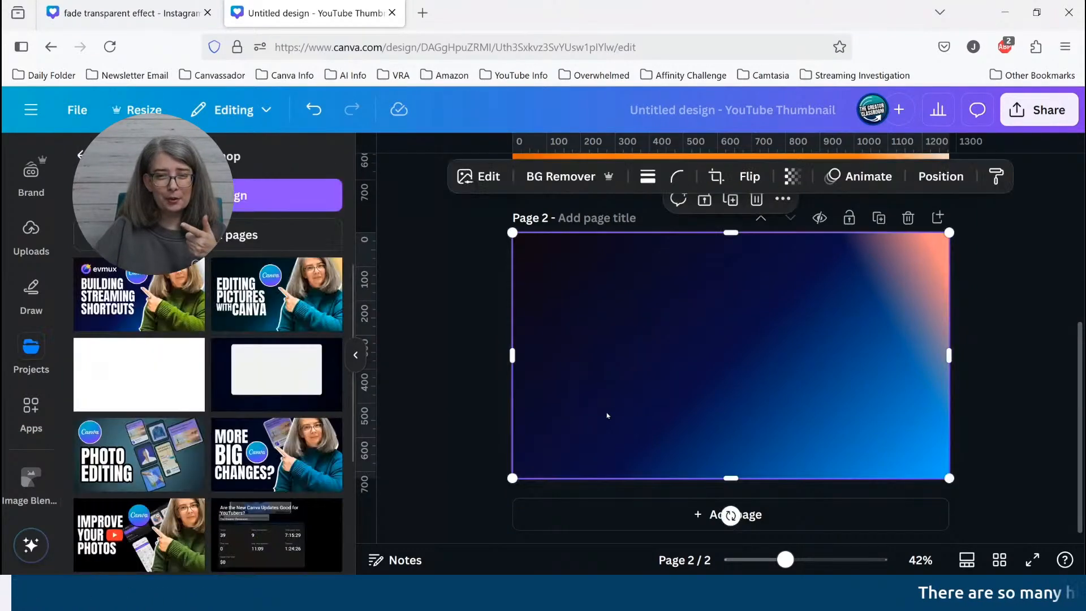
left_click_drag(606, 412, 650, 378)
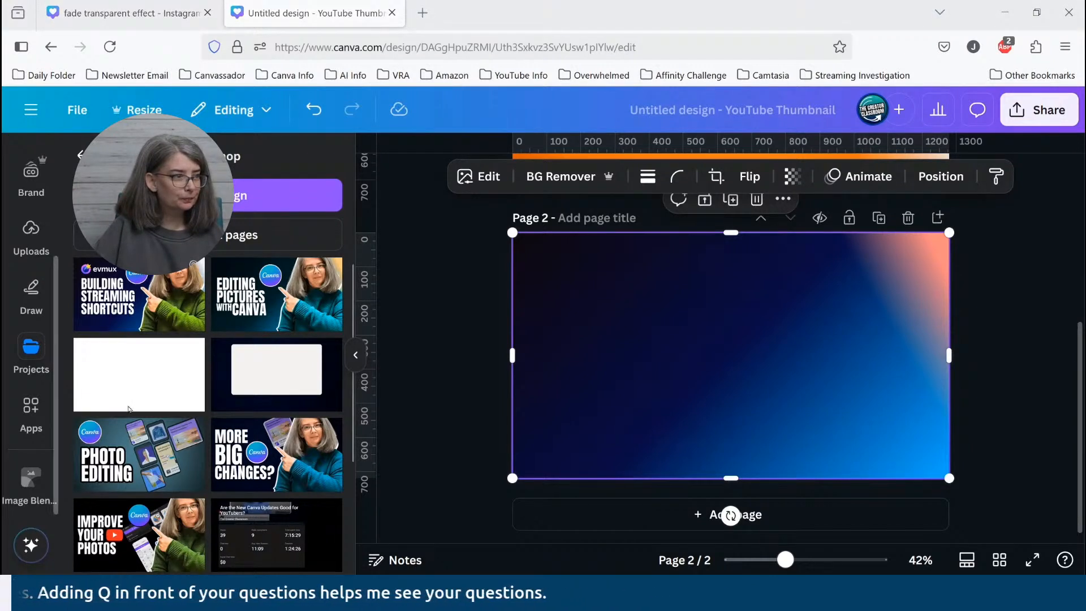
left_click_drag(693, 370, 740, 378)
left_click(979, 365)
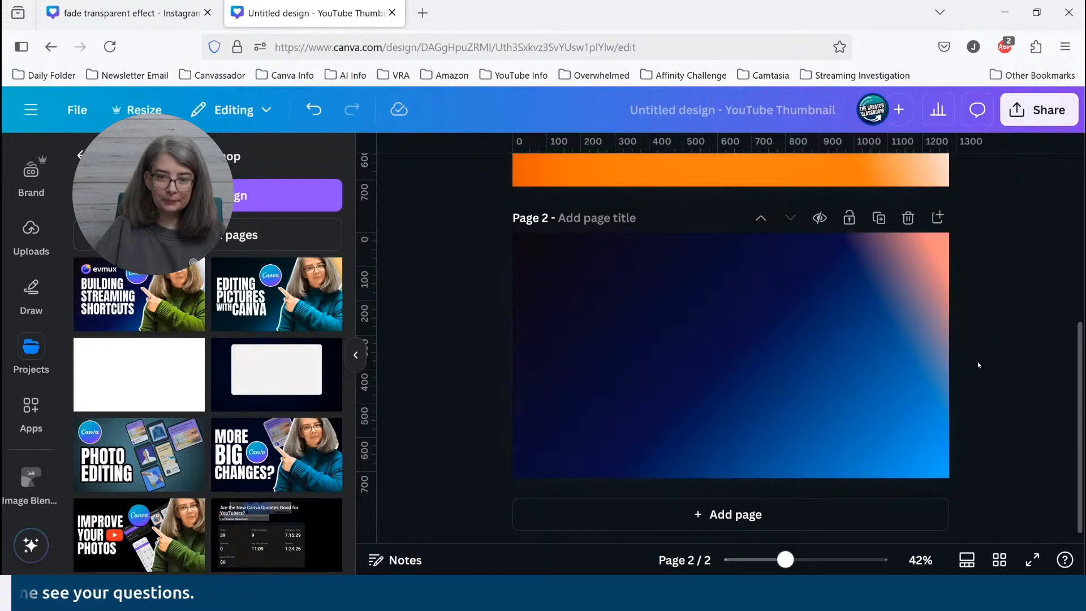
Add a third page and search the elements library for "fishsticks"
left_click(714, 514)
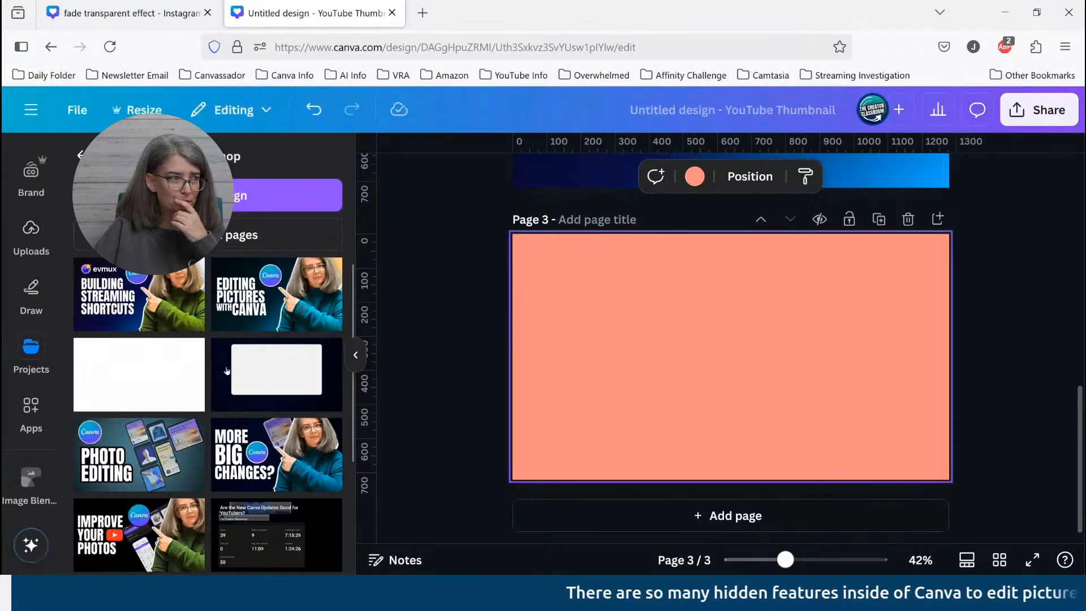
scroll(31, 221, "up", 3)
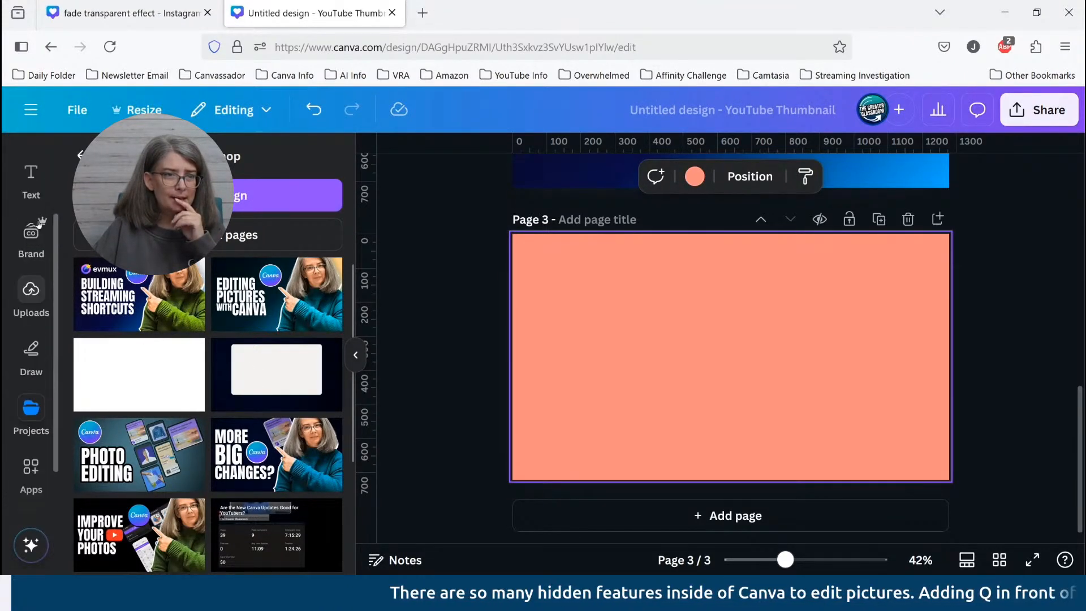
left_click(31, 221)
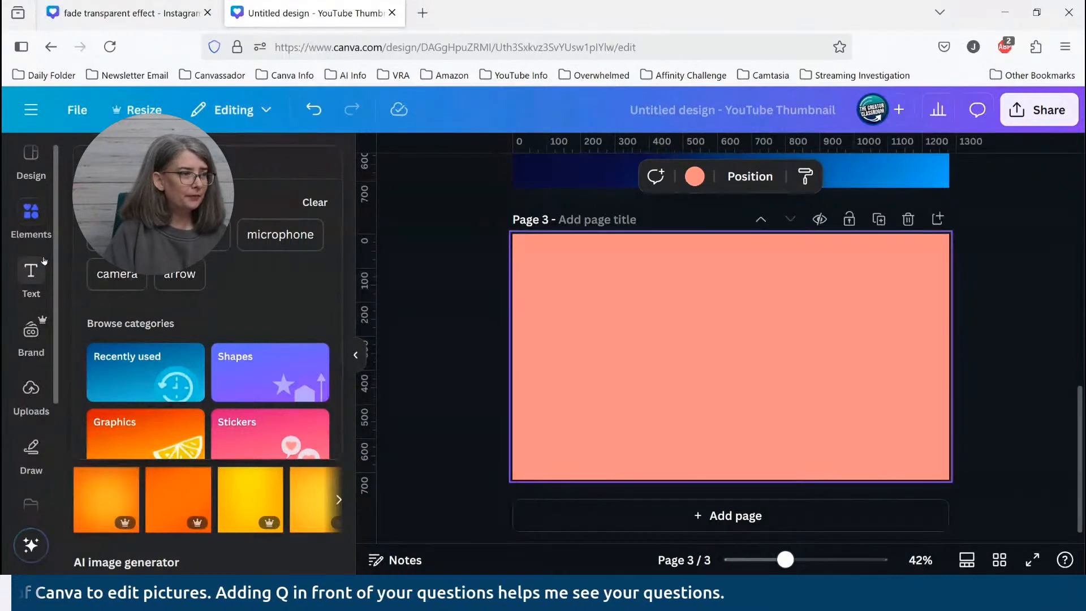
type("fish")
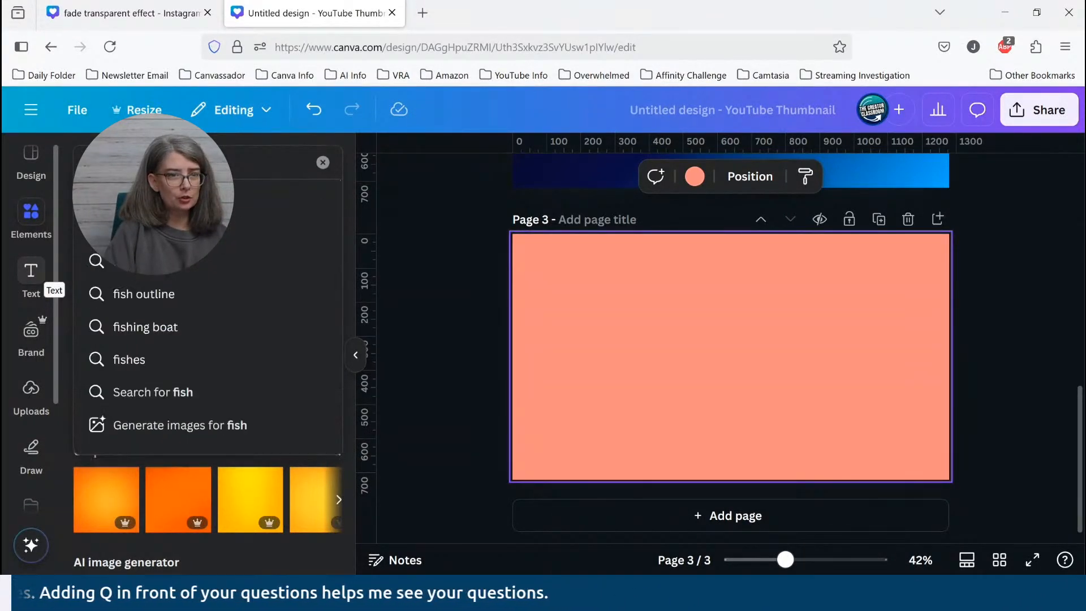
type("sticks")
key("Return")
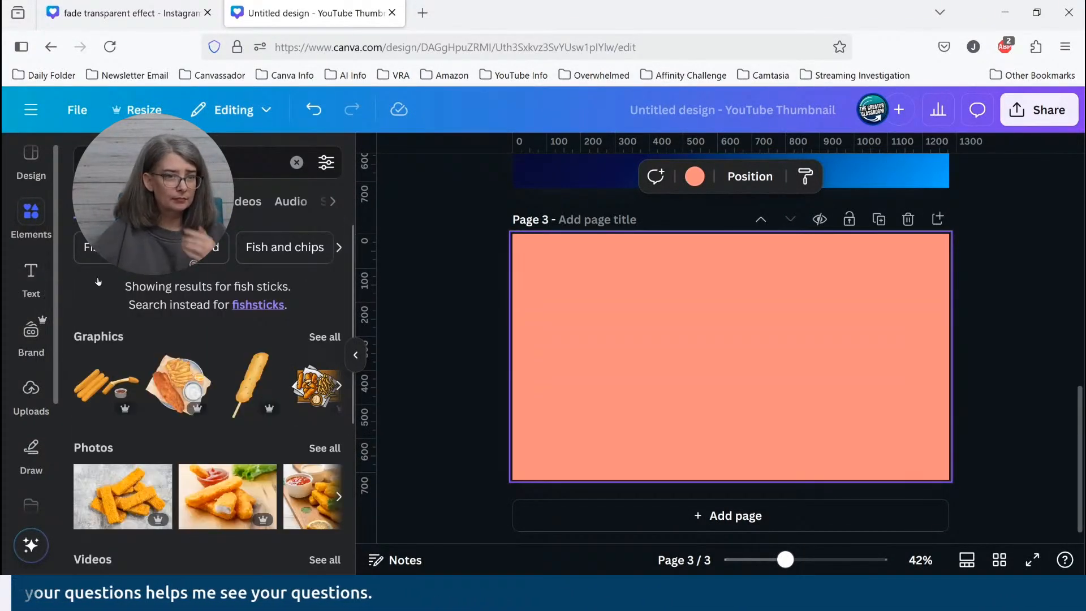
Narrow the fish stick results to photos and place the overhead photo of a white plate with two dips on page 3
left_click(189, 202)
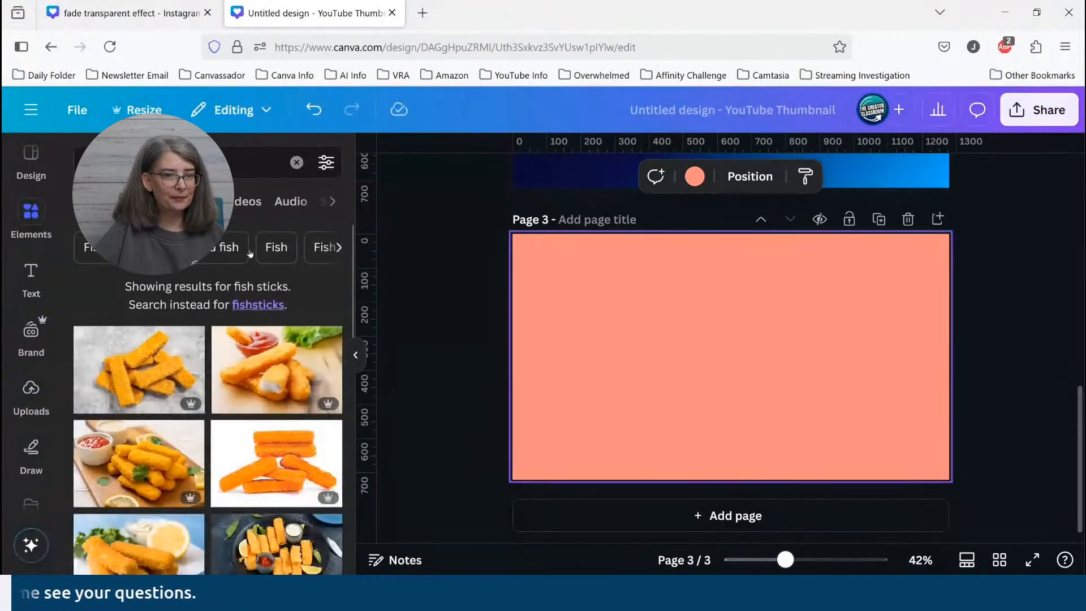
scroll(251, 488, "down", 3)
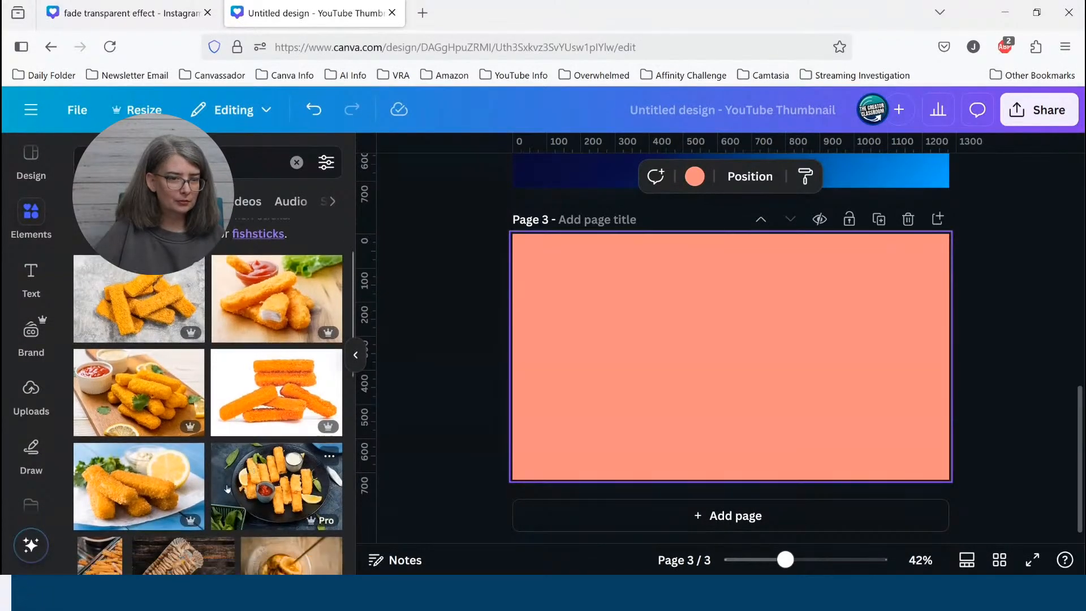
scroll(203, 487, "down", 5)
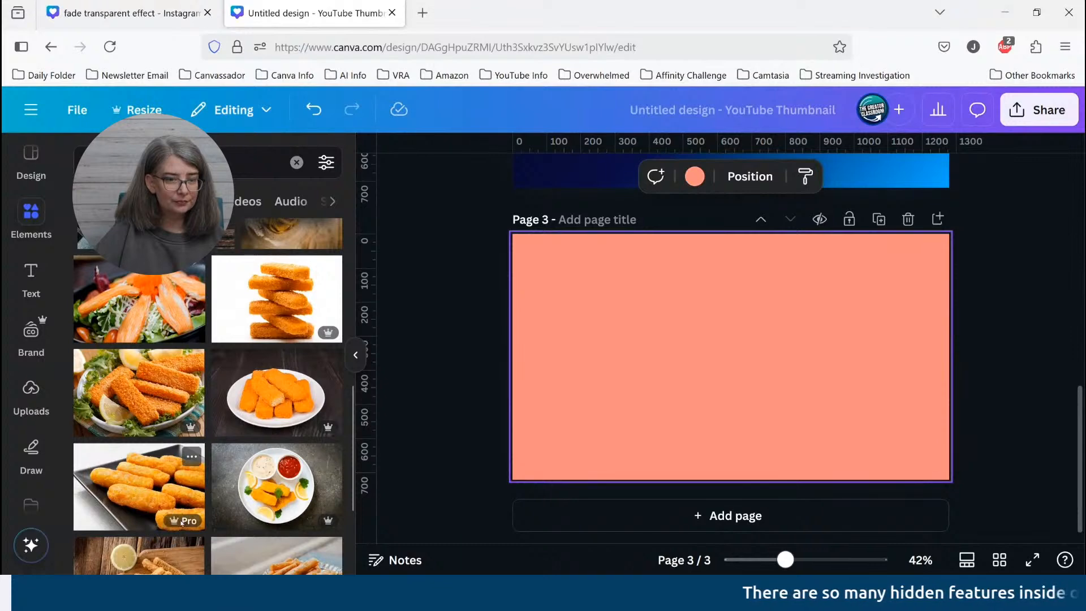
scroll(182, 523, "down", 1)
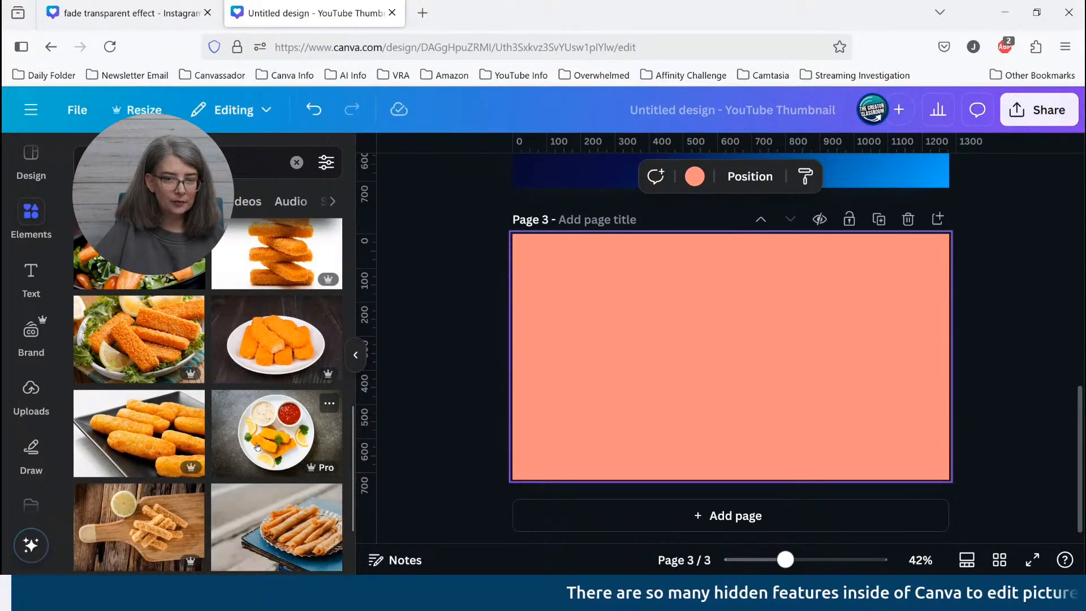
left_click_drag(258, 447, 619, 352)
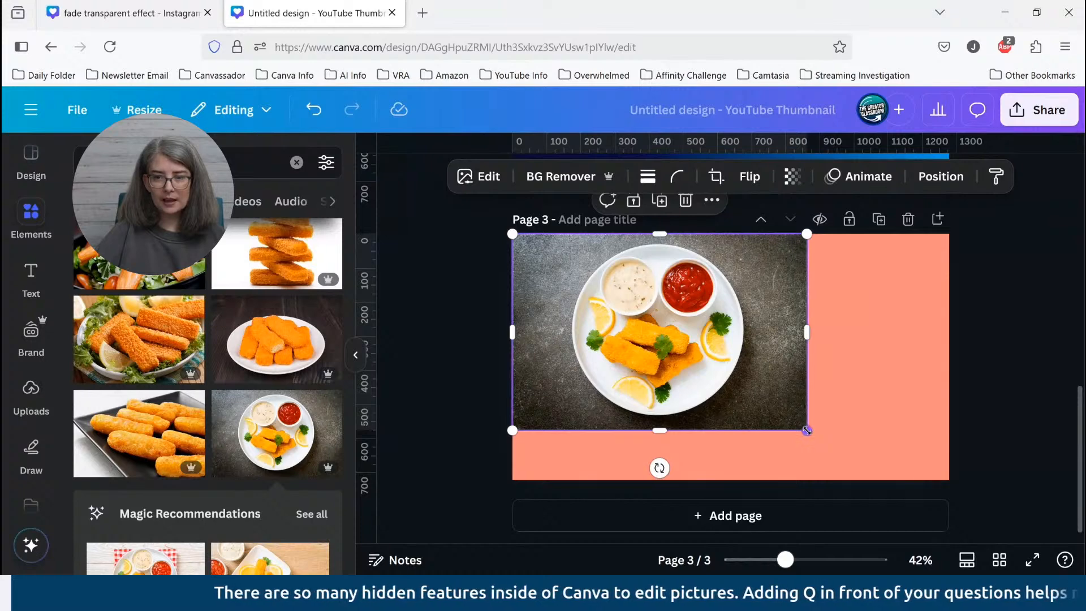
Enlarge the fish stick photo to cover all of page 3, reposition it and deselect it
left_click_drag(807, 430, 1006, 502)
left_click_drag(878, 443, 871, 418)
left_click(1046, 371)
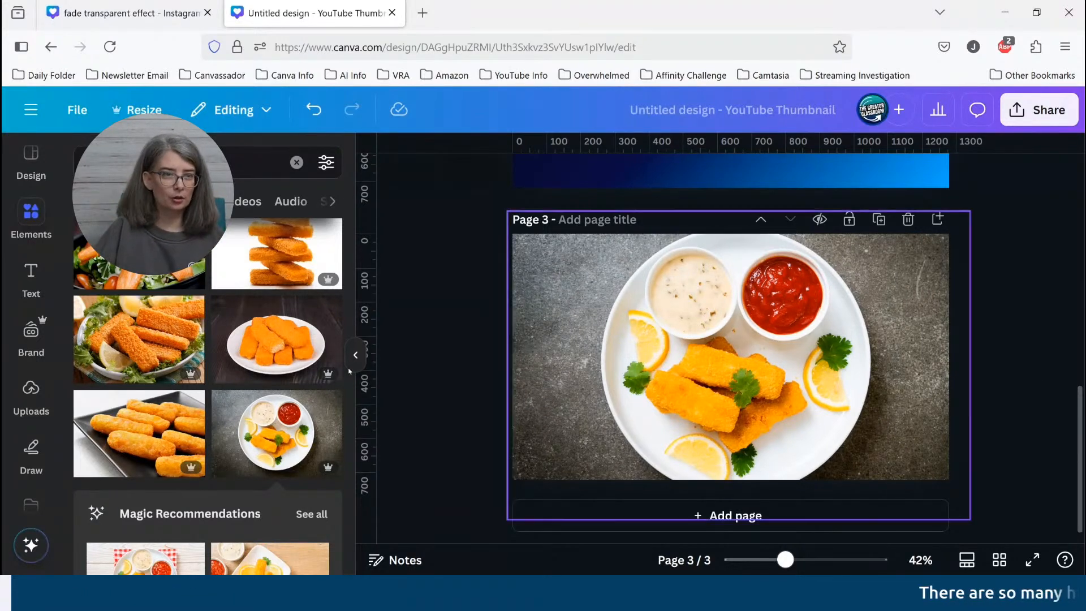
Search the elements library for "dark color" and add the mottled dark blue background photo to page 3
left_click(181, 162)
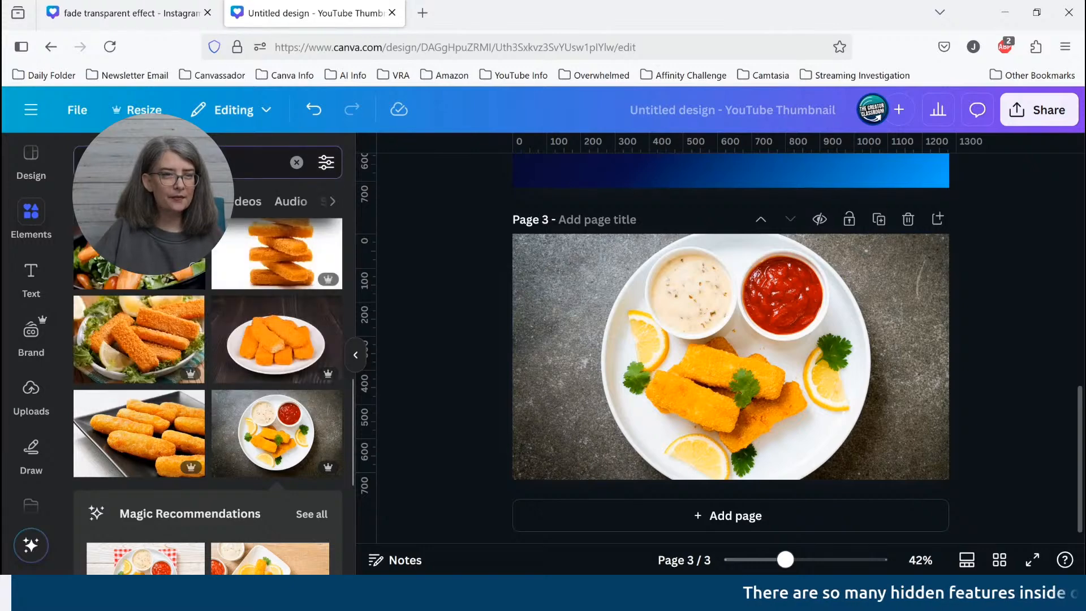
type("dark")
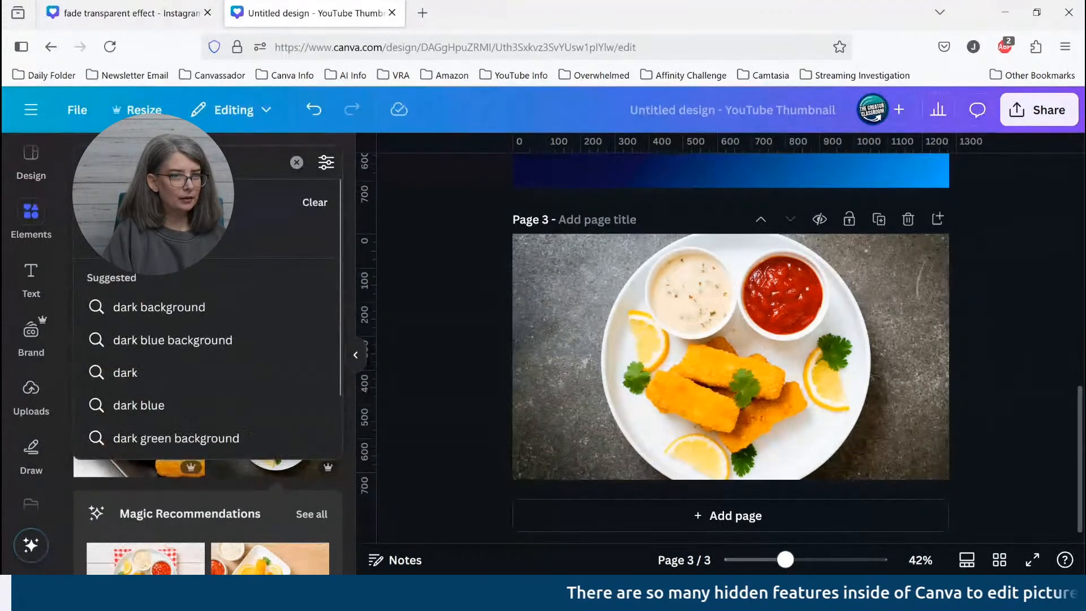
type(" color")
key("Return")
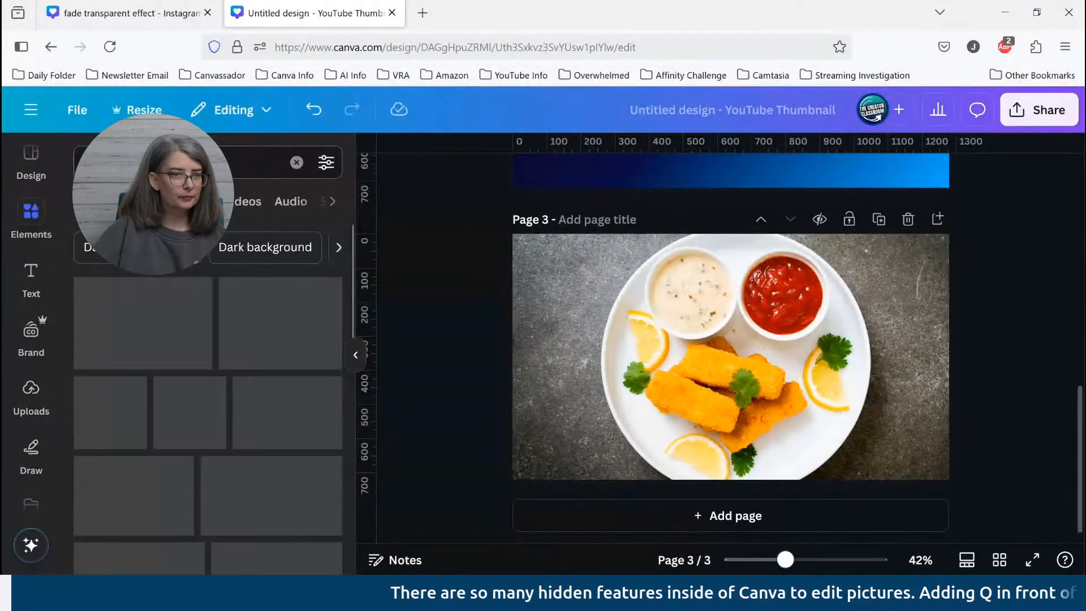
scroll(278, 371, "down", 2)
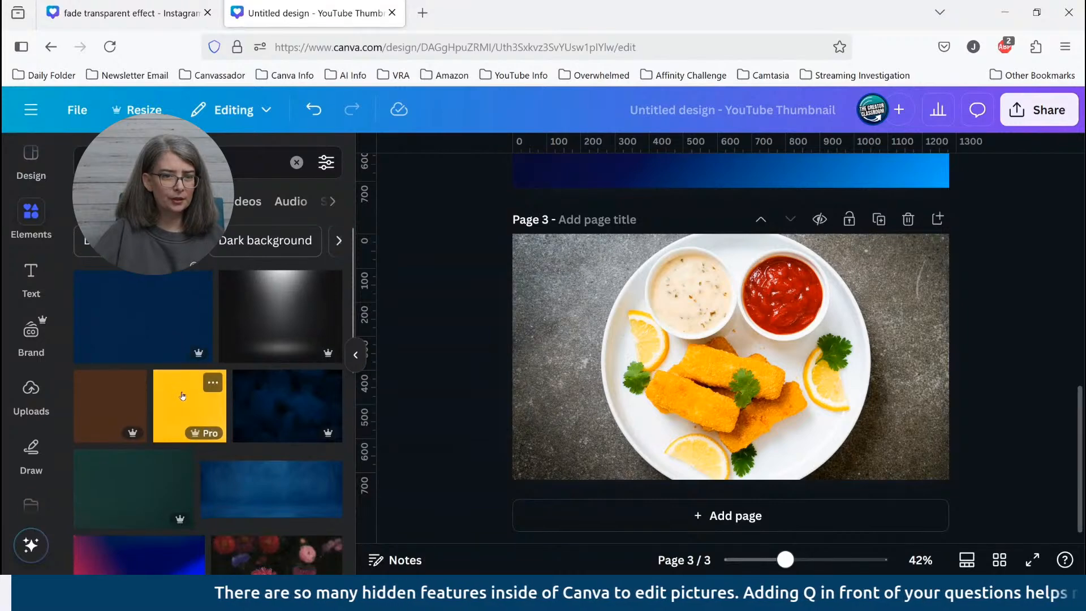
left_click(288, 307)
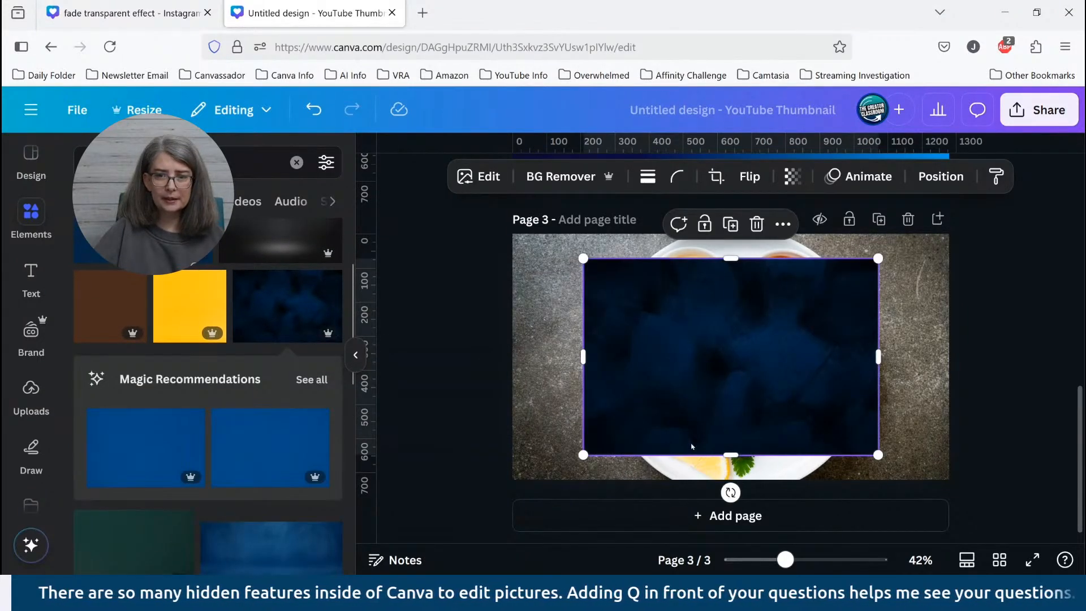
Crop the dark blue photo to 16:9 and enlarge it to cover the whole of page 3
left_click_drag(718, 364, 649, 337)
double_click(649, 337)
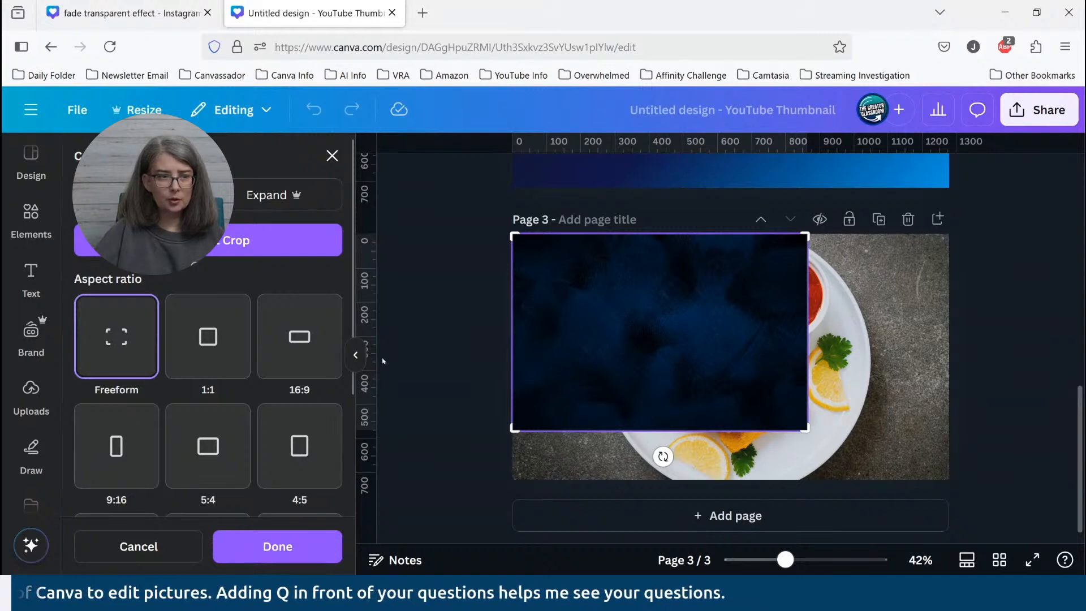
left_click(286, 341)
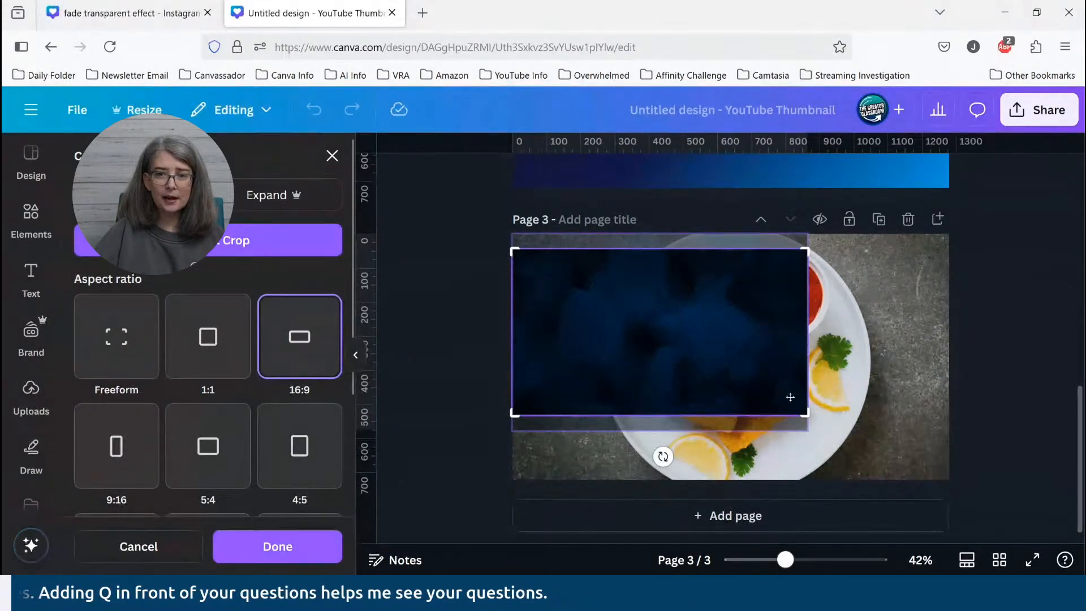
left_click(278, 546)
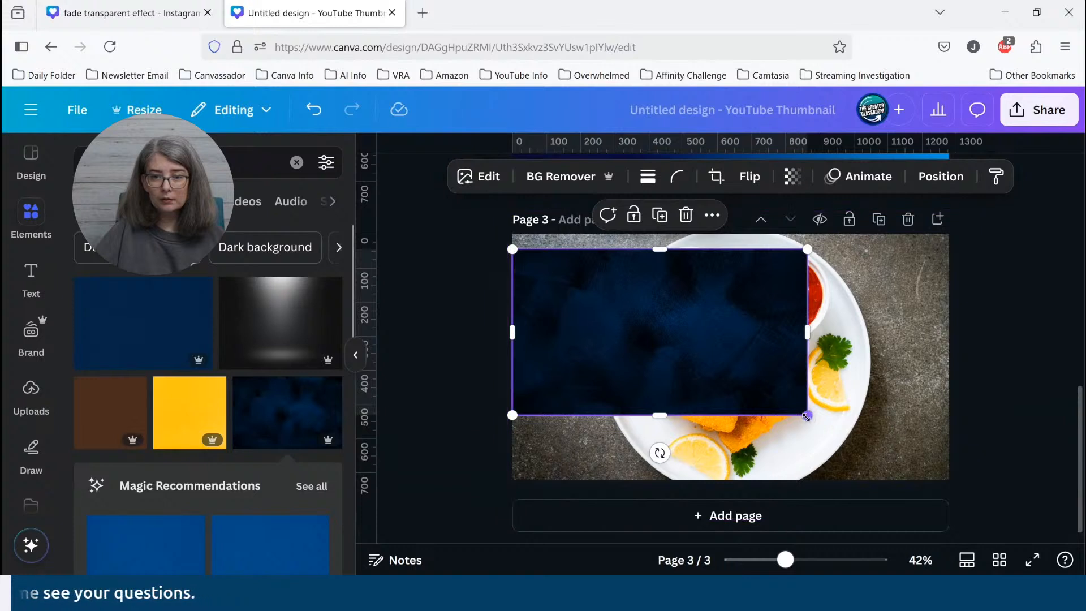
mouse_move(807, 416)
left_mouse_down()
mouse_move(949, 495)
mouse_move(817, 398)
left_mouse_up()
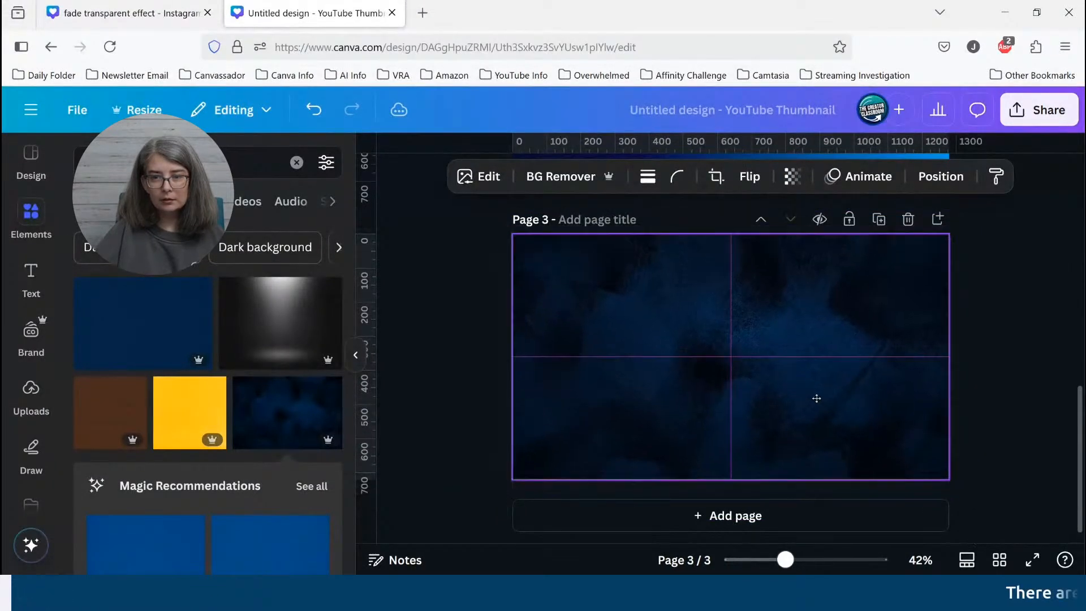
left_click(1016, 360)
Select the dark blue photo and start blending it in Image Blender
left_click(771, 385)
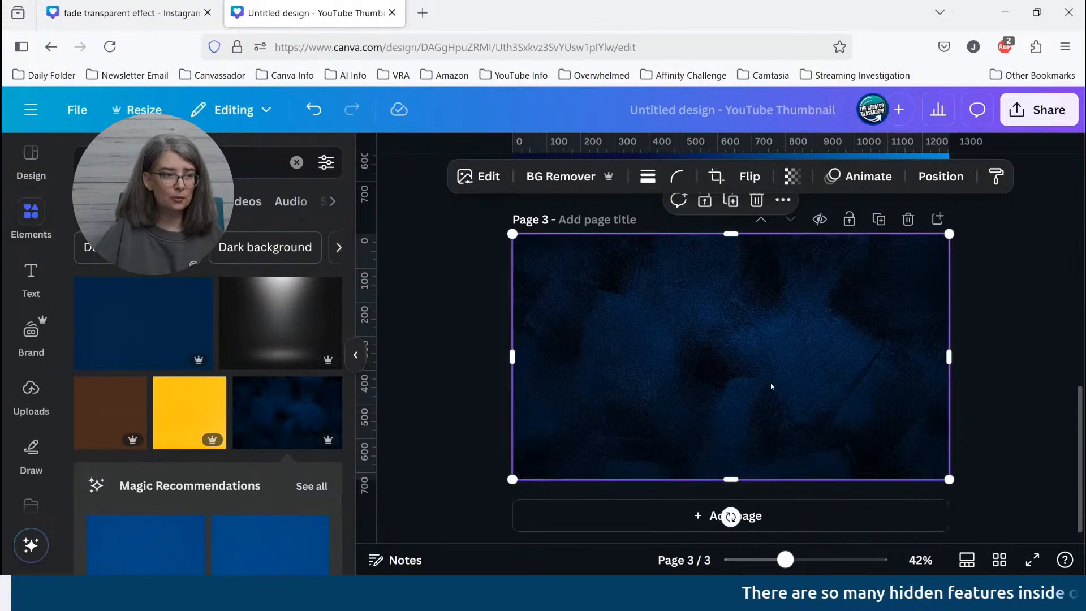
scroll(31, 419, "down", 3)
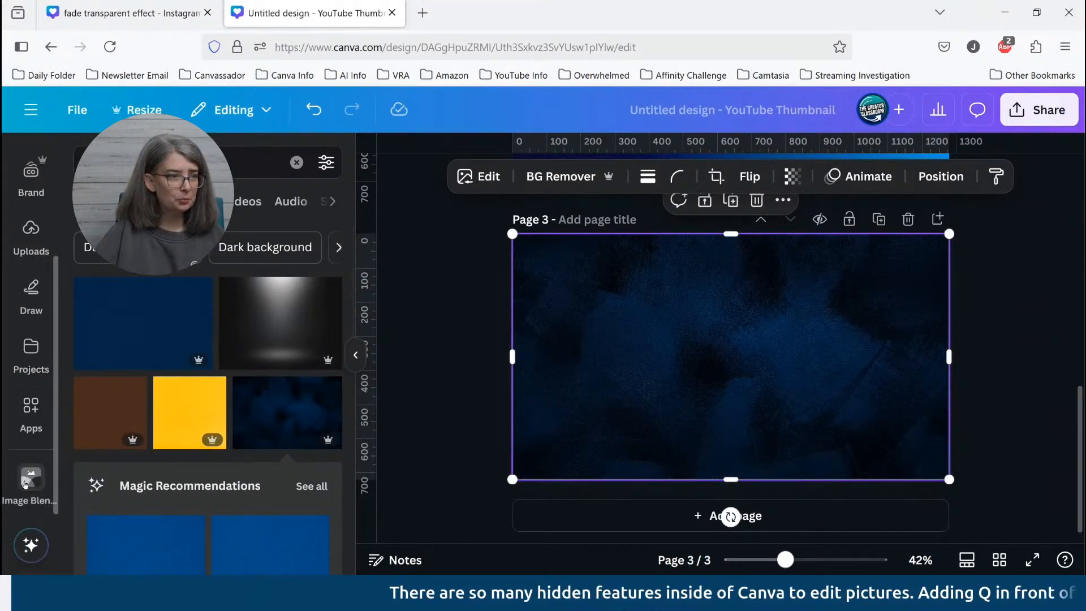
left_click(26, 480)
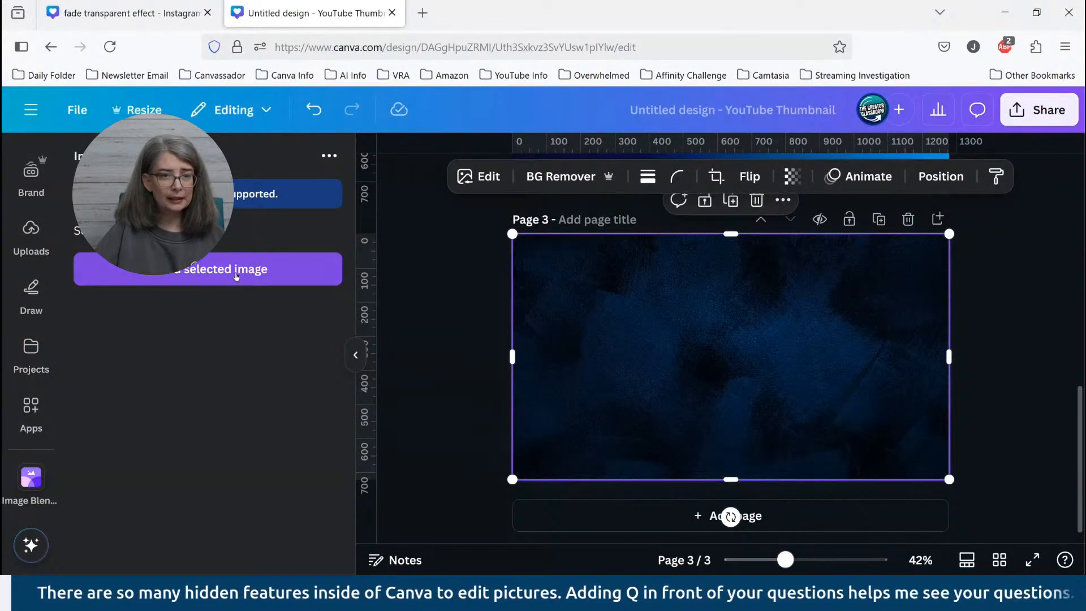
left_click(258, 283)
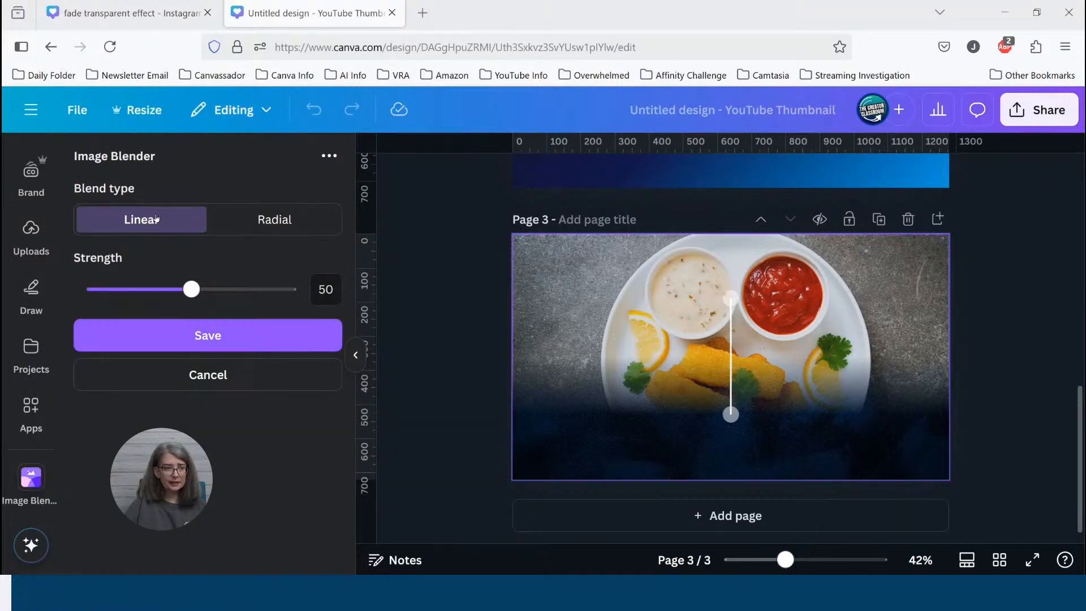
Try a Radial blend with strength 18 on the dark blue photo, shifting its centre and outer handles, and cancel it
left_click(265, 220)
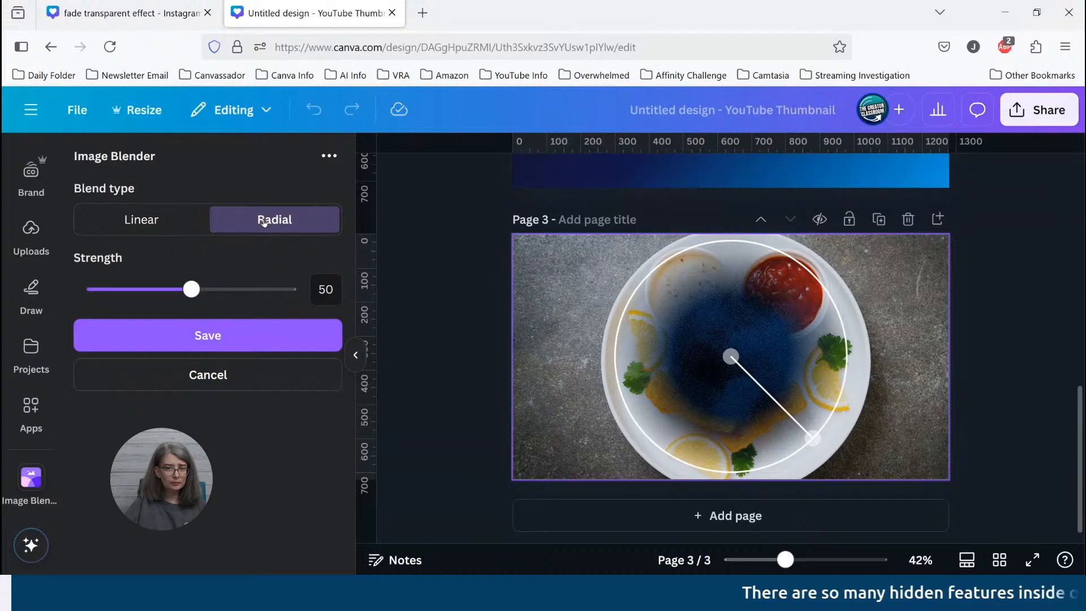
left_click_drag(113, 294, 139, 292)
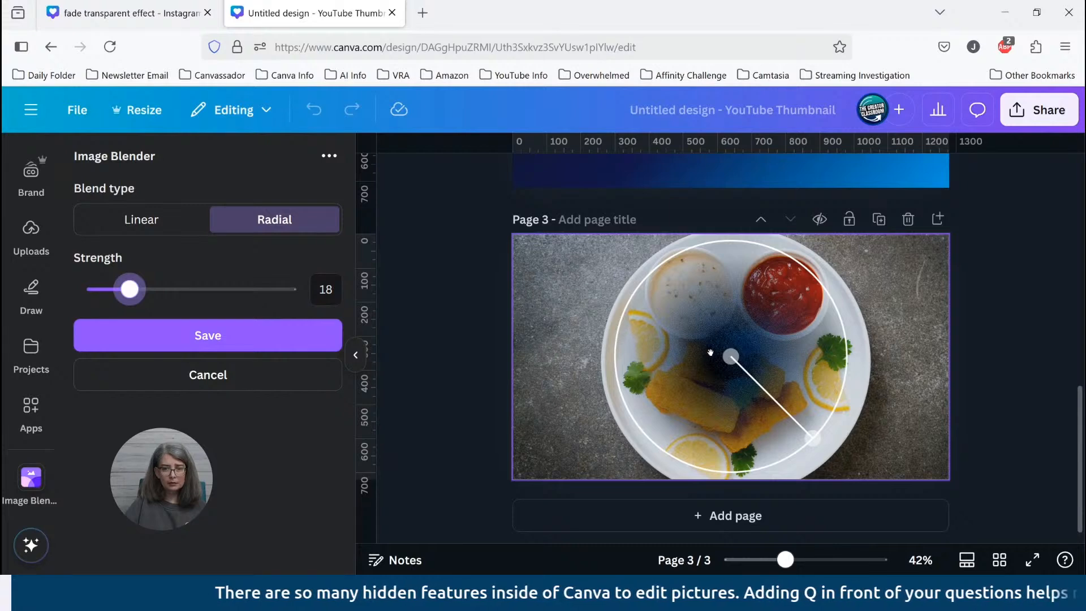
left_click_drag(733, 359, 553, 323)
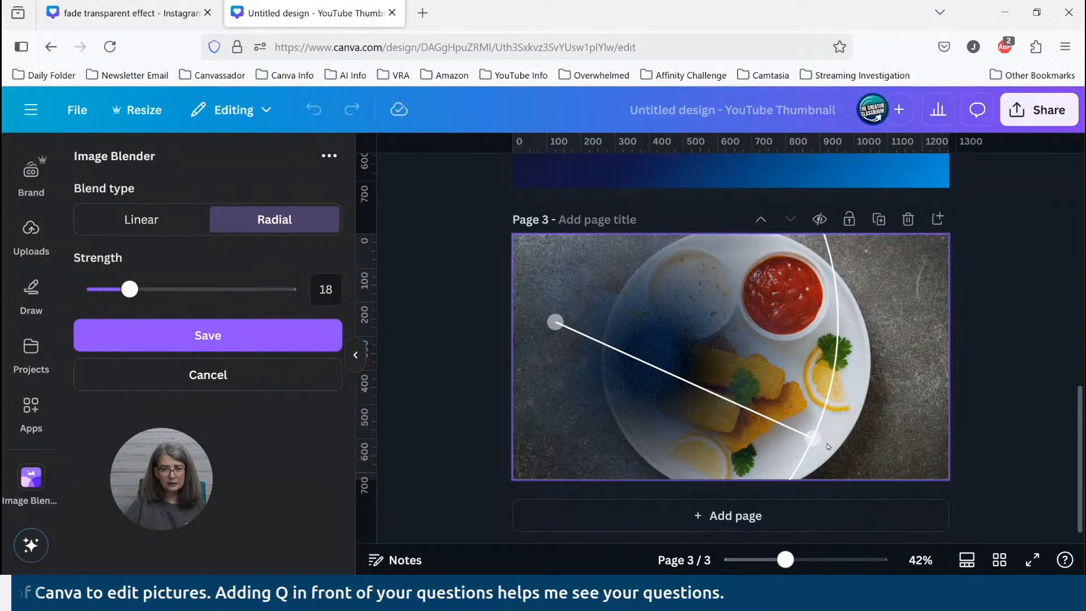
left_click_drag(816, 440, 749, 394)
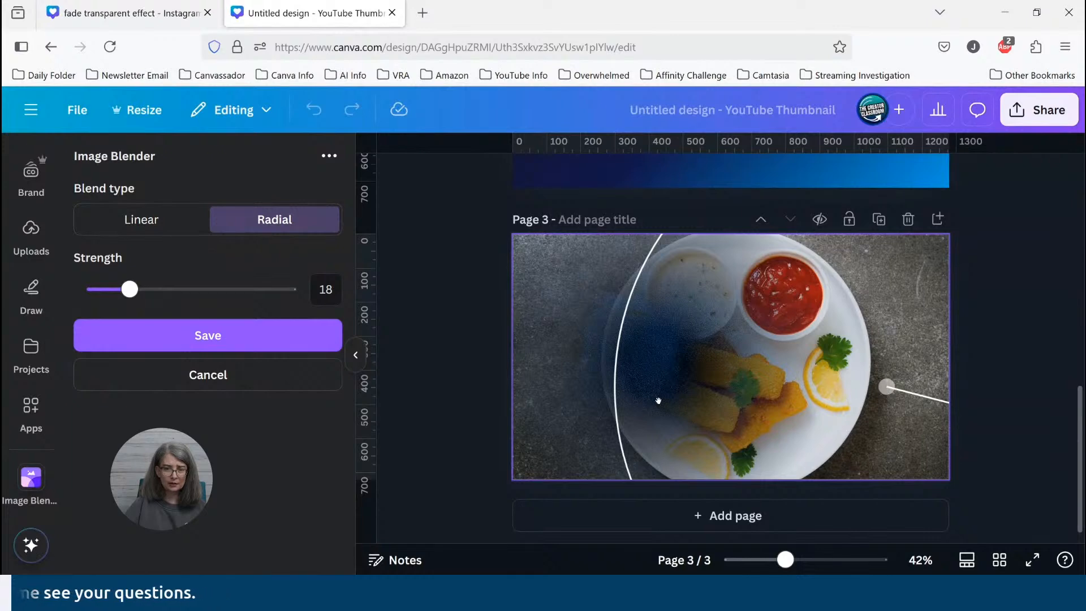
left_click(263, 378)
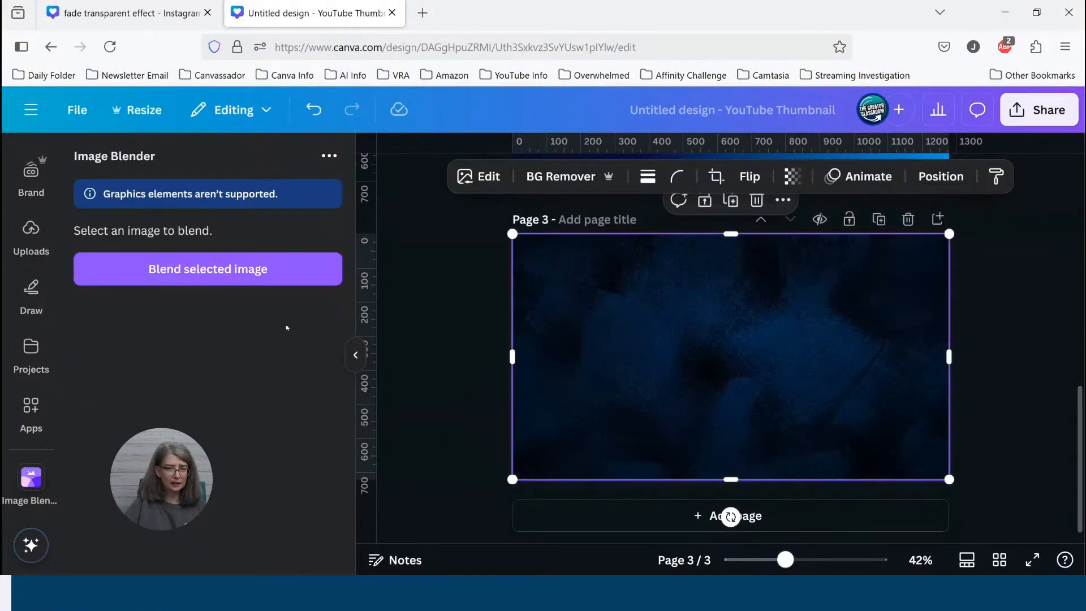
Try a Radial blend at strength 50 on the dark blue photo with several centre and radius positions, and cancel it
left_click(300, 284)
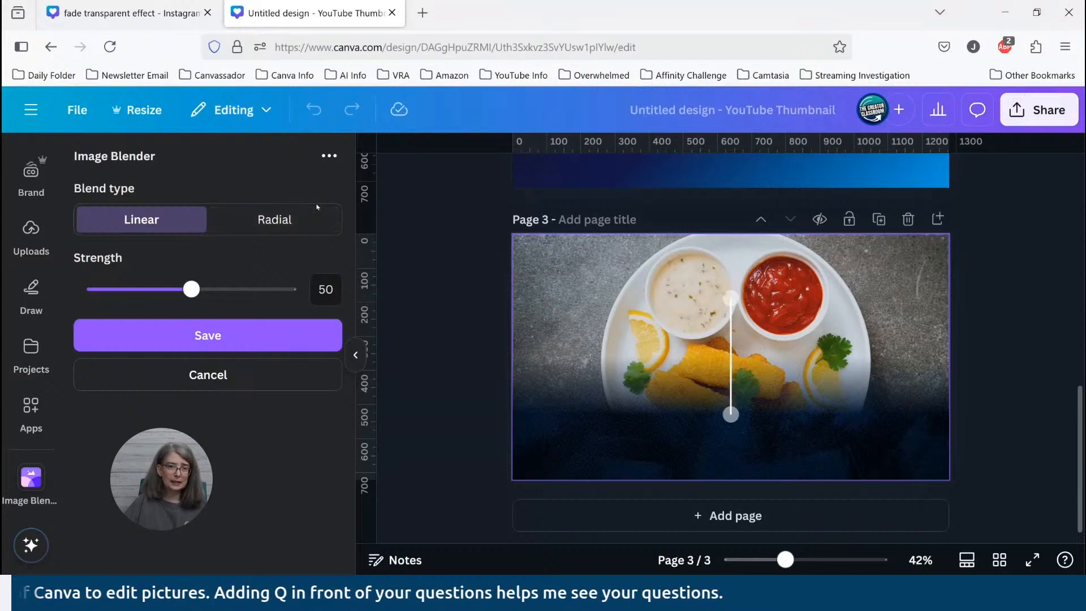
left_click(315, 220)
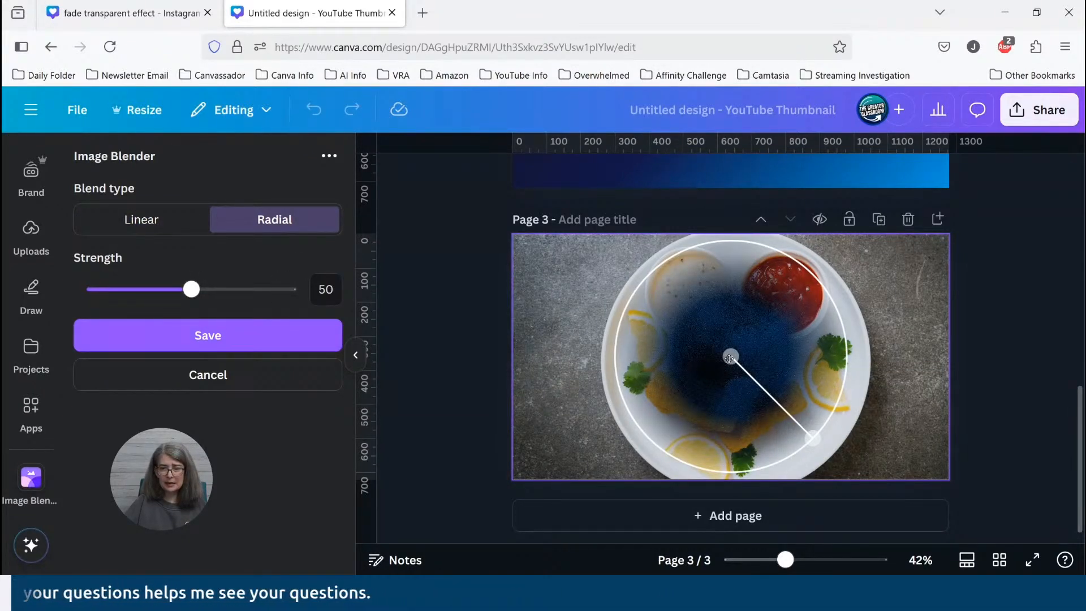
left_click_drag(730, 357, 520, 287)
left_click_drag(812, 438, 956, 500)
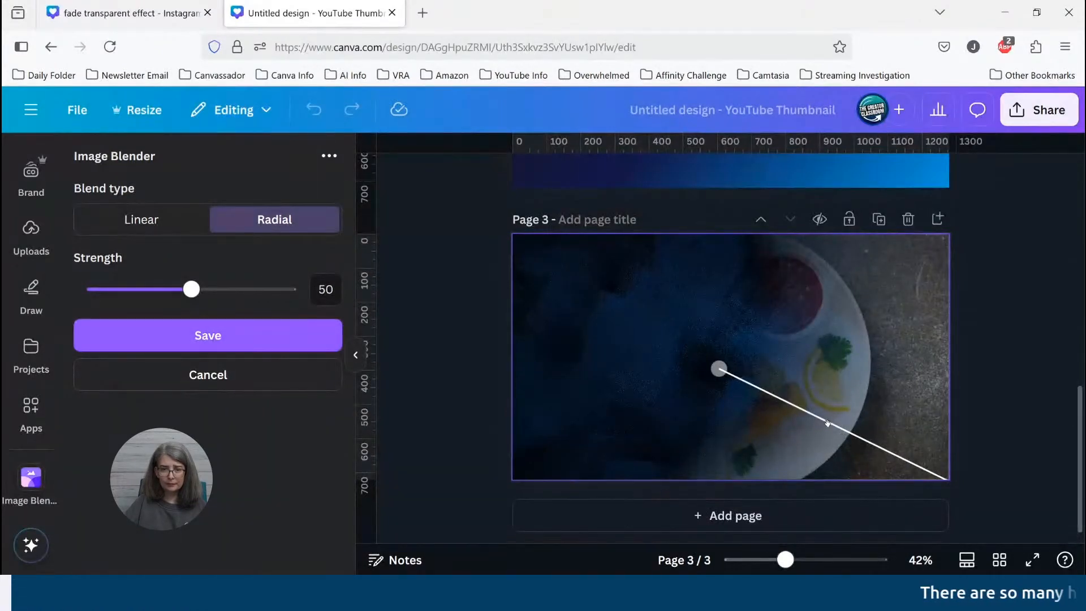
left_click_drag(875, 421, 1075, 407)
left_click_drag(865, 403, 793, 375)
left_click_drag(873, 421, 763, 390)
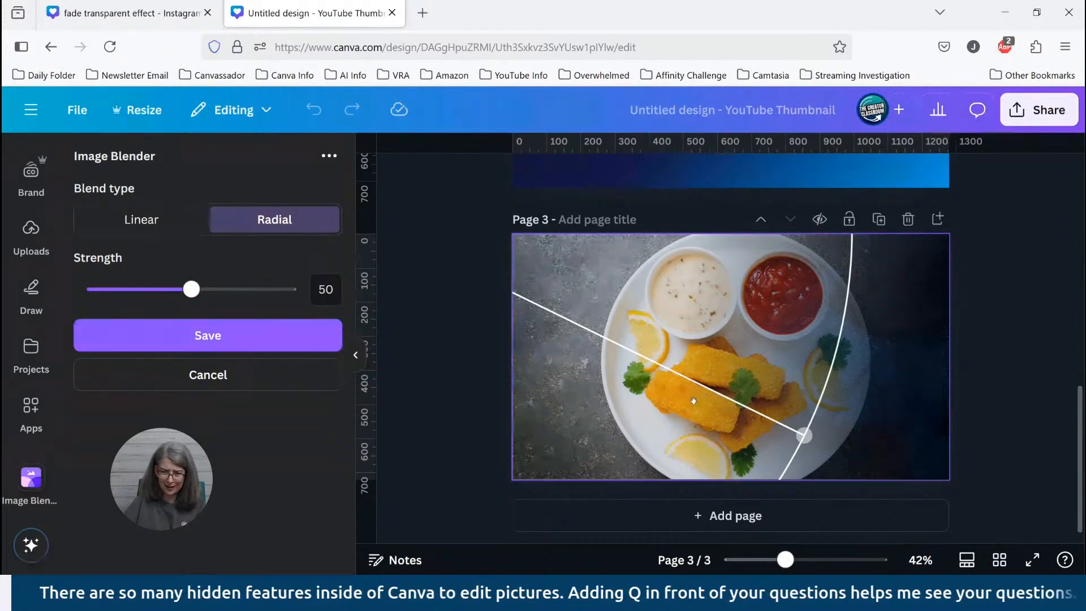
left_click_drag(805, 436, 566, 249)
left_click(275, 379)
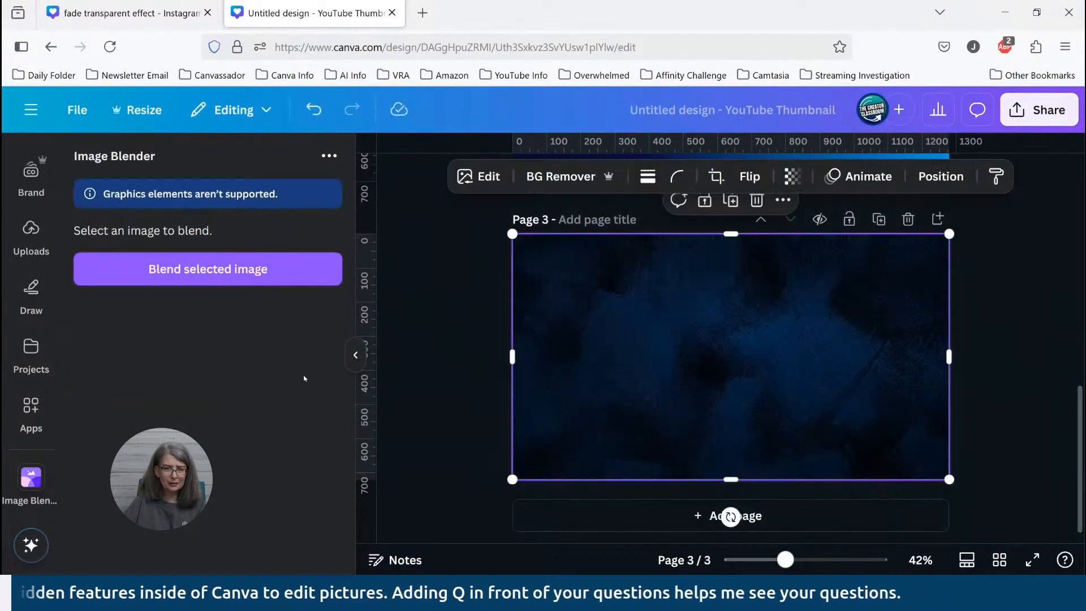
Try a Linear blend on the dark blue photo at several angles, lower its strength to 0, and leave it unsaved
left_click(277, 268)
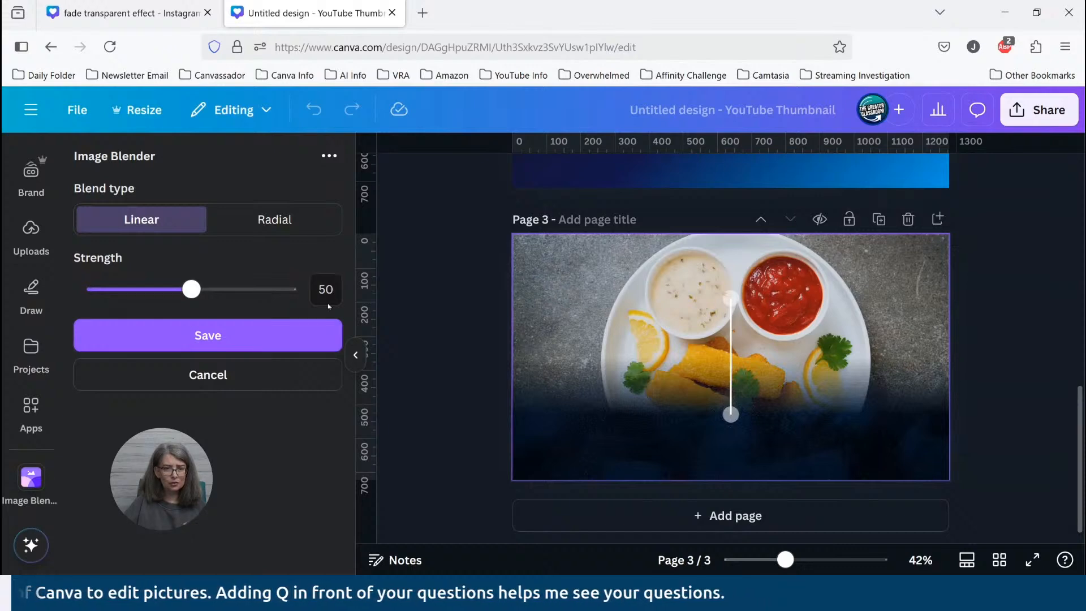
left_click_drag(734, 419, 740, 388)
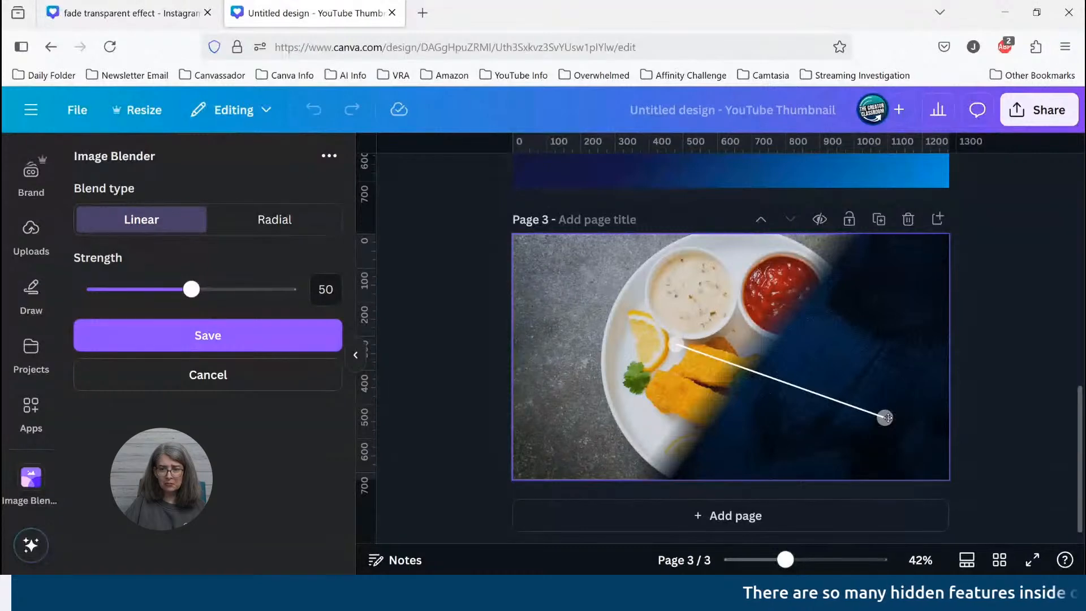
left_click_drag(885, 417, 851, 365)
left_click_drag(676, 344, 563, 344)
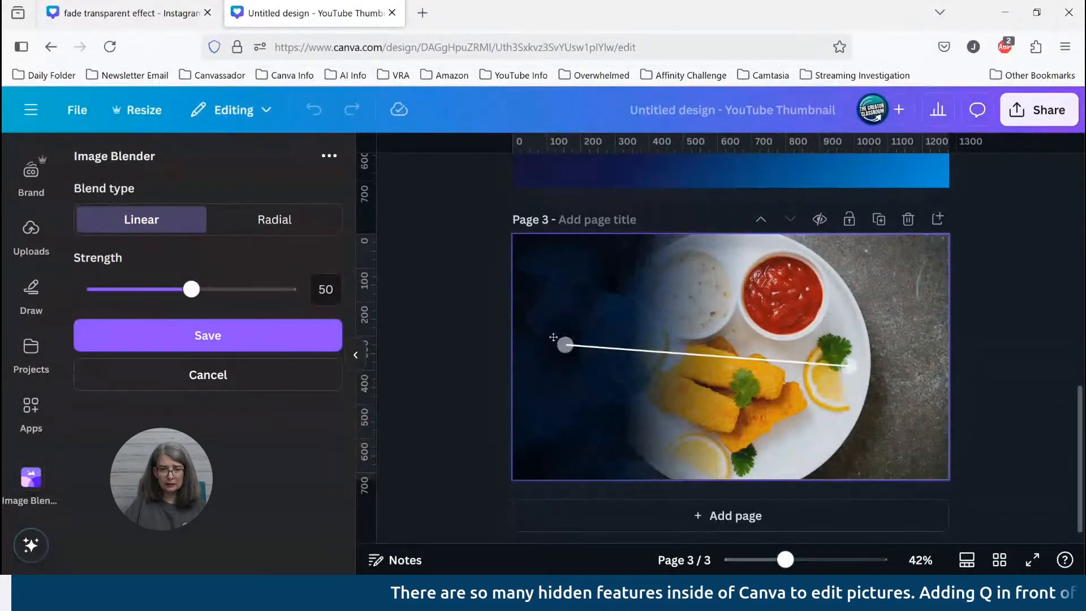
left_click_drag(114, 293, 85, 290)
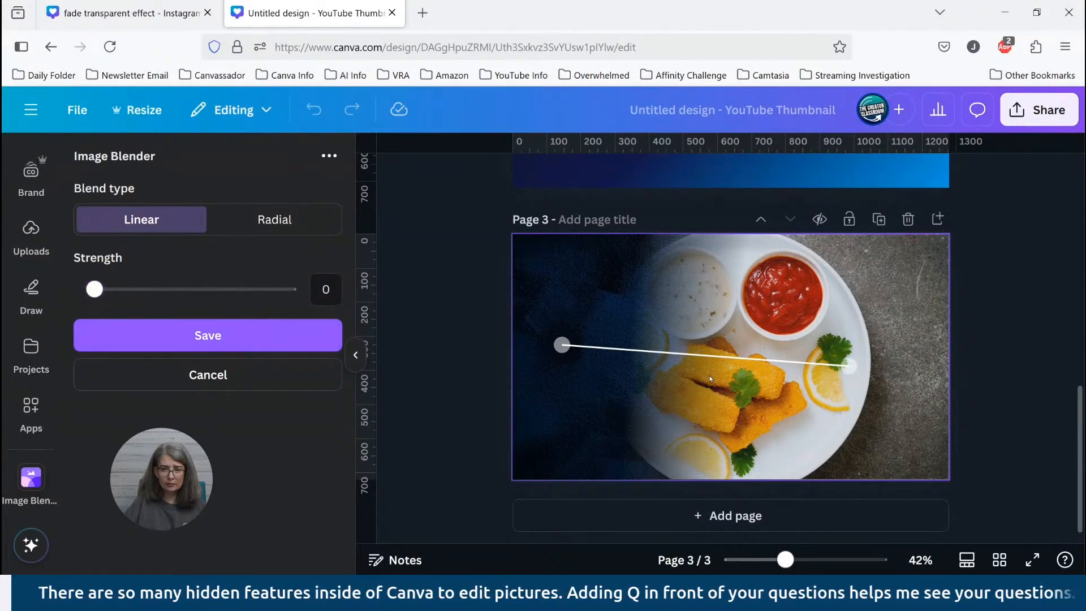
left_click_drag(849, 365, 513, 293)
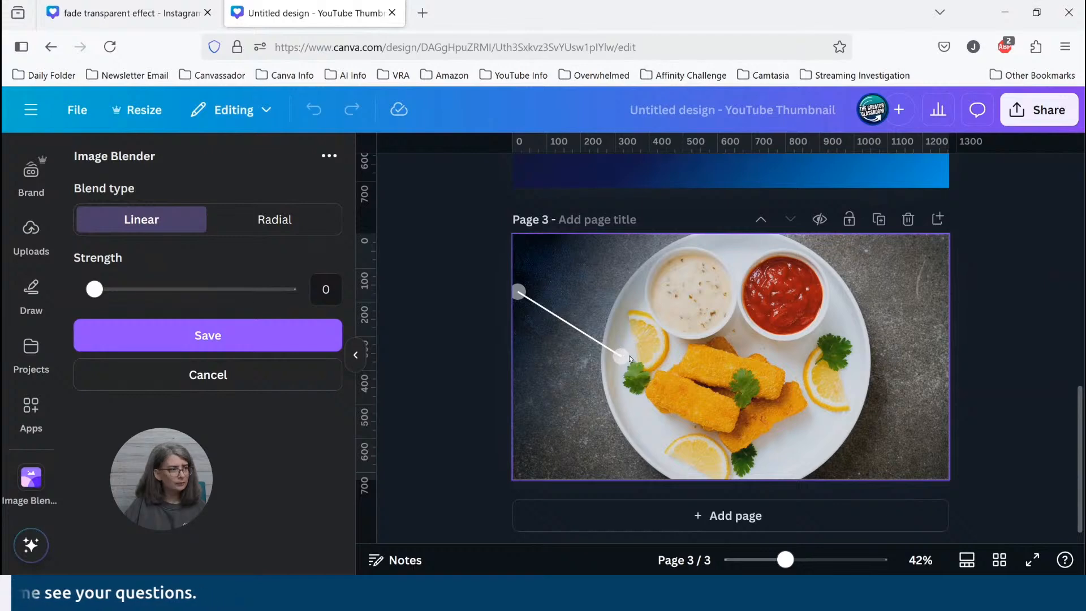
left_click(461, 376)
left_click(425, 398)
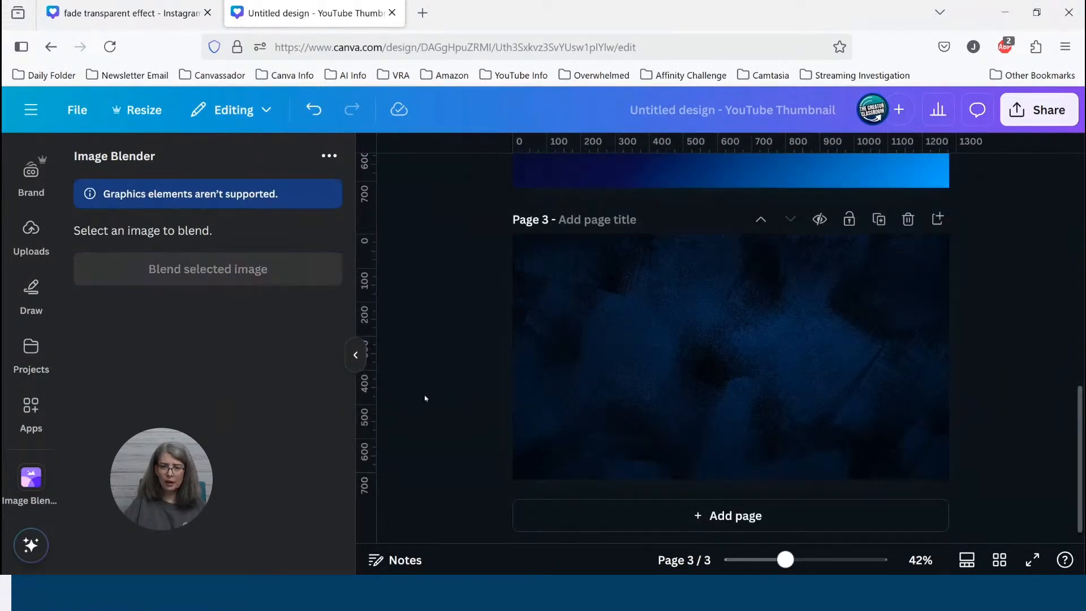
Apply and save a Linear blend at strength 22 on the dark blue photo, fading it inward from the food photo's left side
left_click(618, 381)
left_click(208, 268)
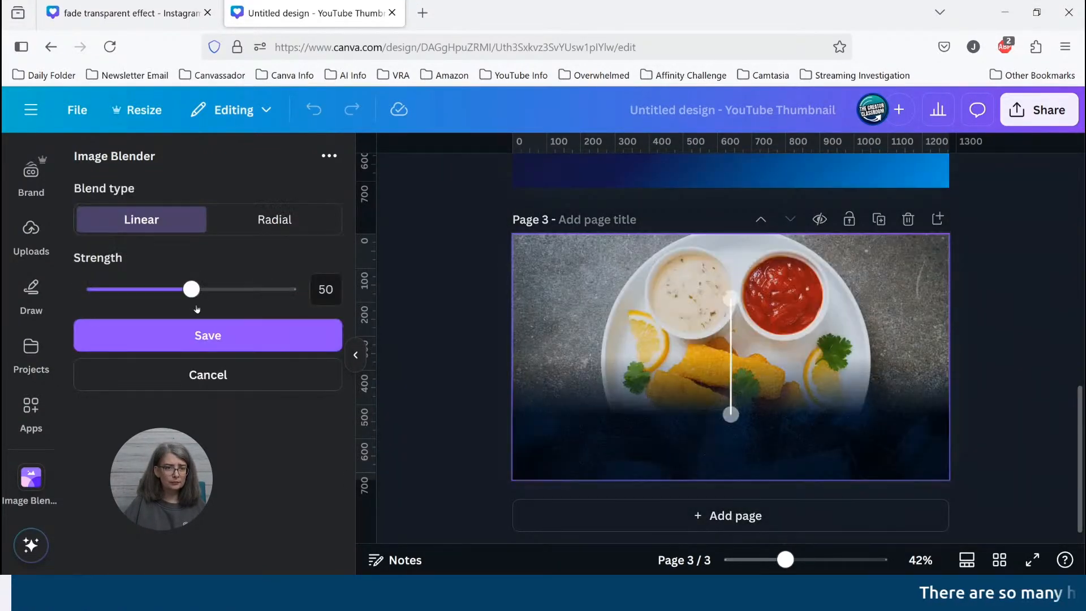
left_click(138, 291)
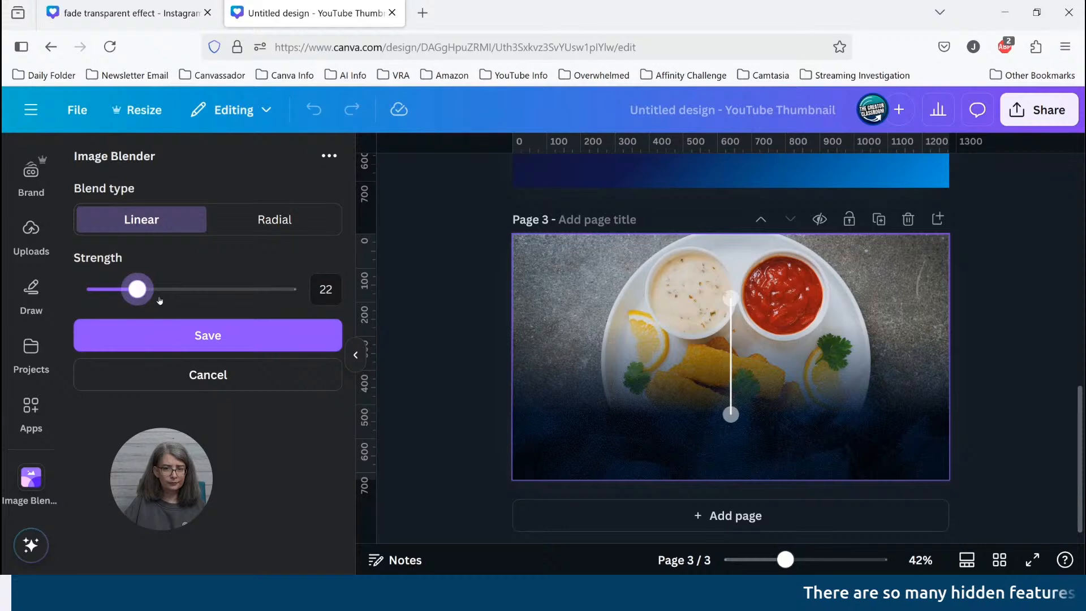
left_click_drag(732, 417, 552, 304)
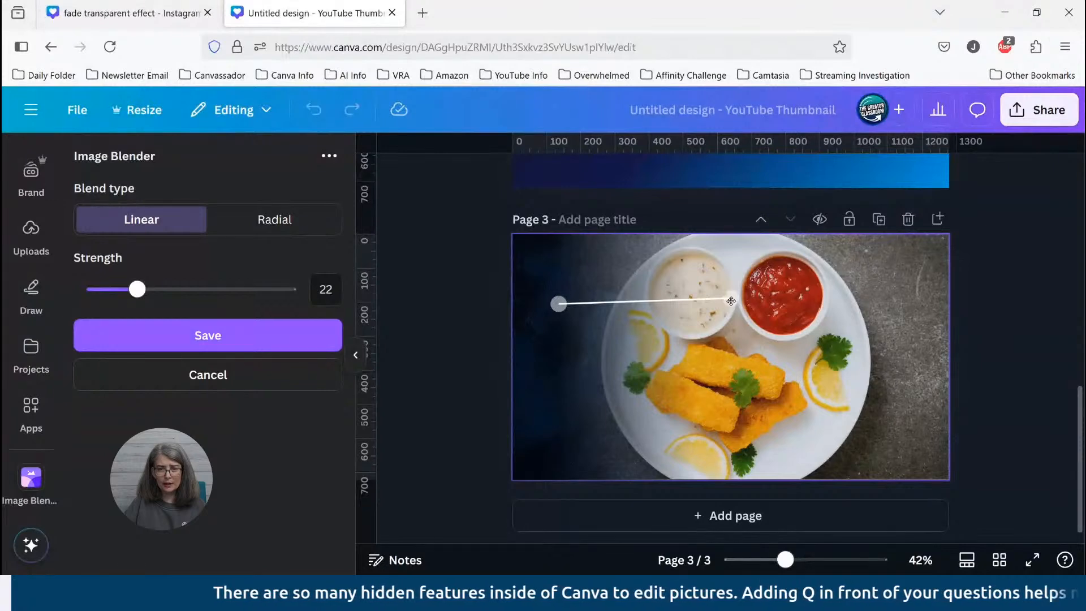
left_click_drag(731, 299, 704, 335)
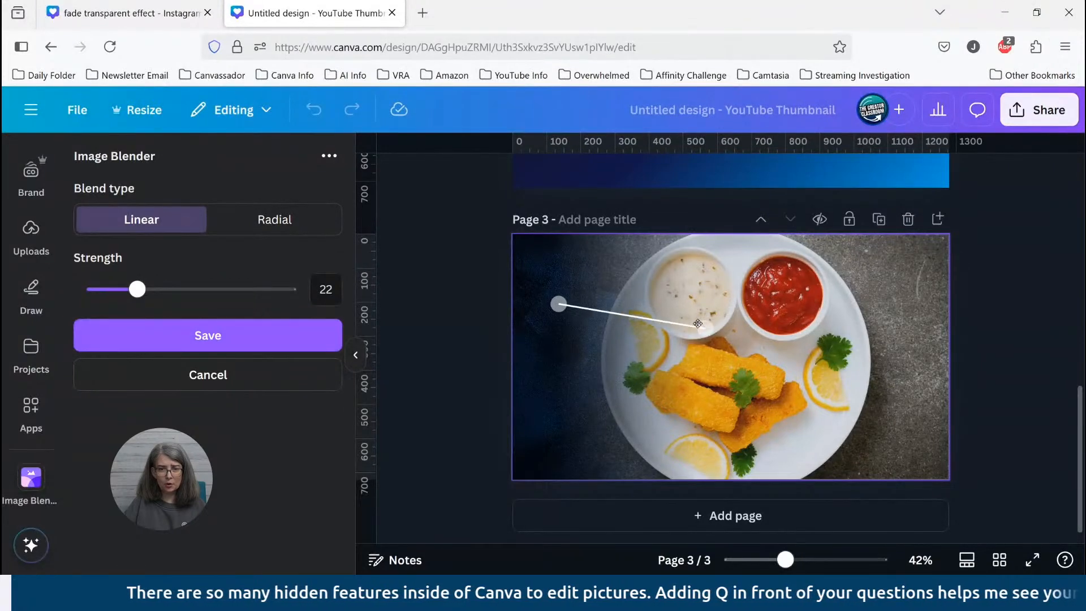
left_click(286, 343)
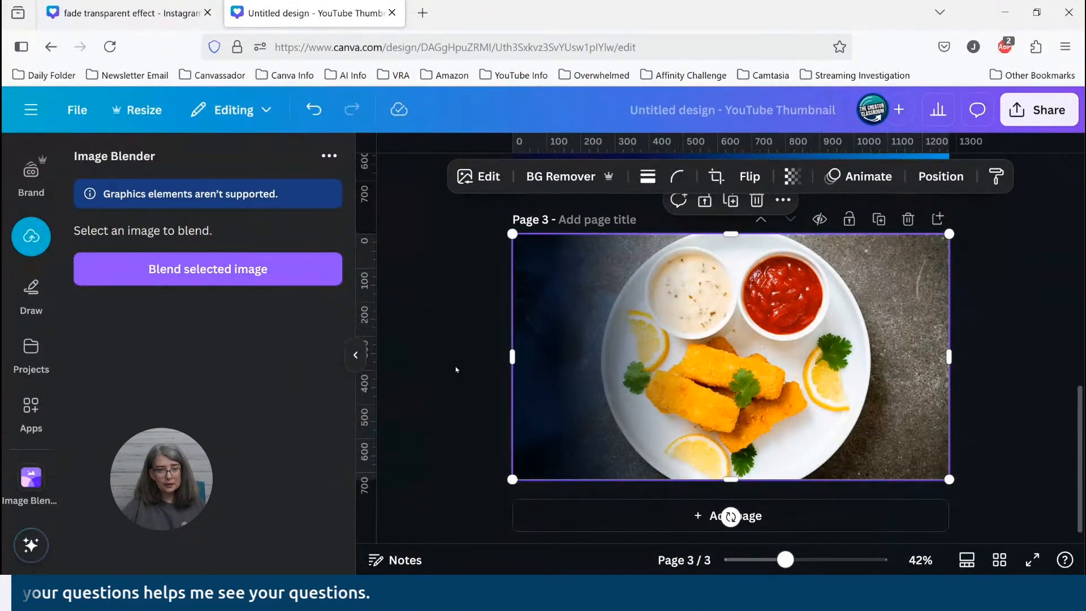
left_click(467, 359)
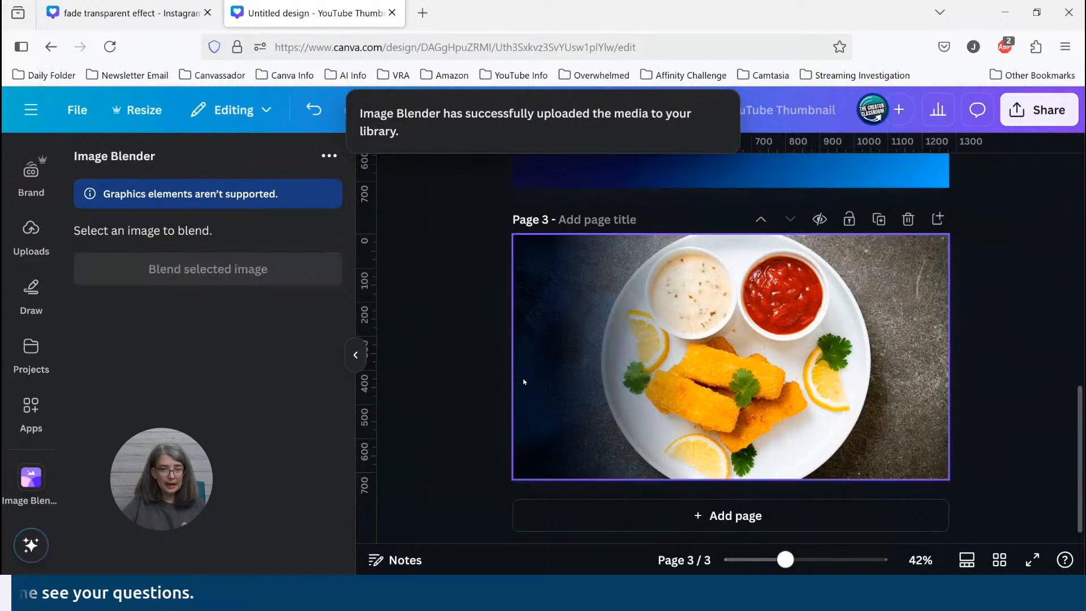
Add the dark blue textured photo again, align it with the page's right edge and stretch it to the full page height
left_click(31, 235)
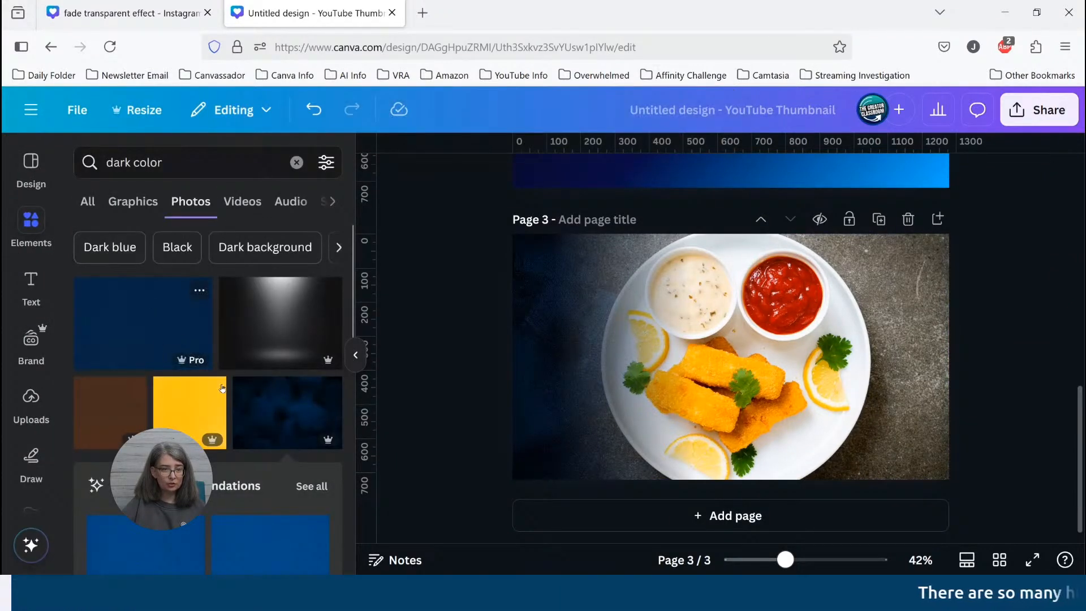
left_click(288, 413)
left_click_drag(676, 373, 752, 346)
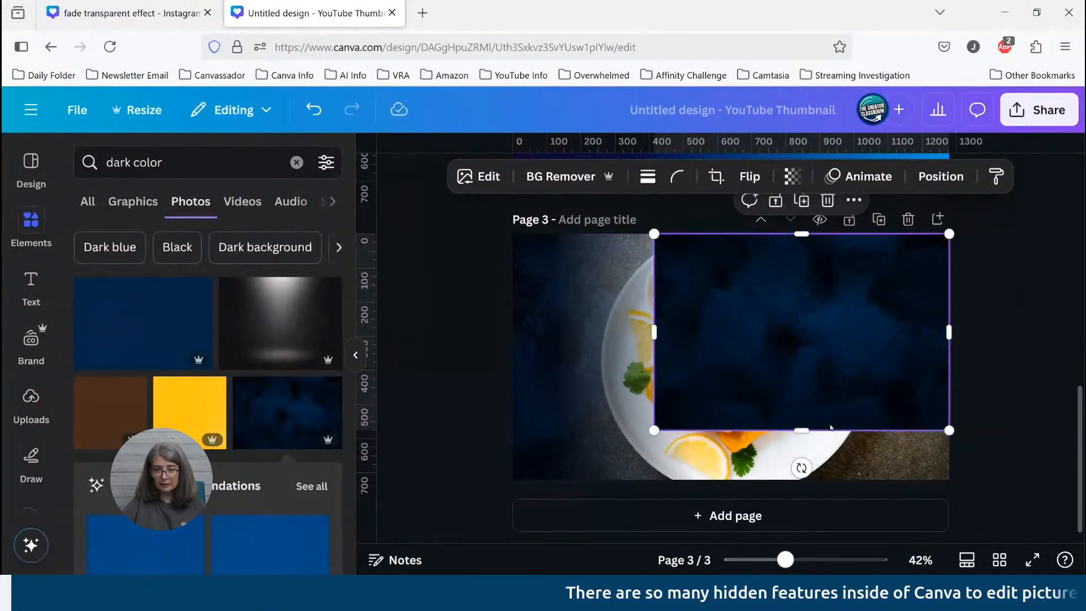
left_click_drag(803, 430, 802, 480)
scroll(31, 480, "down", 3)
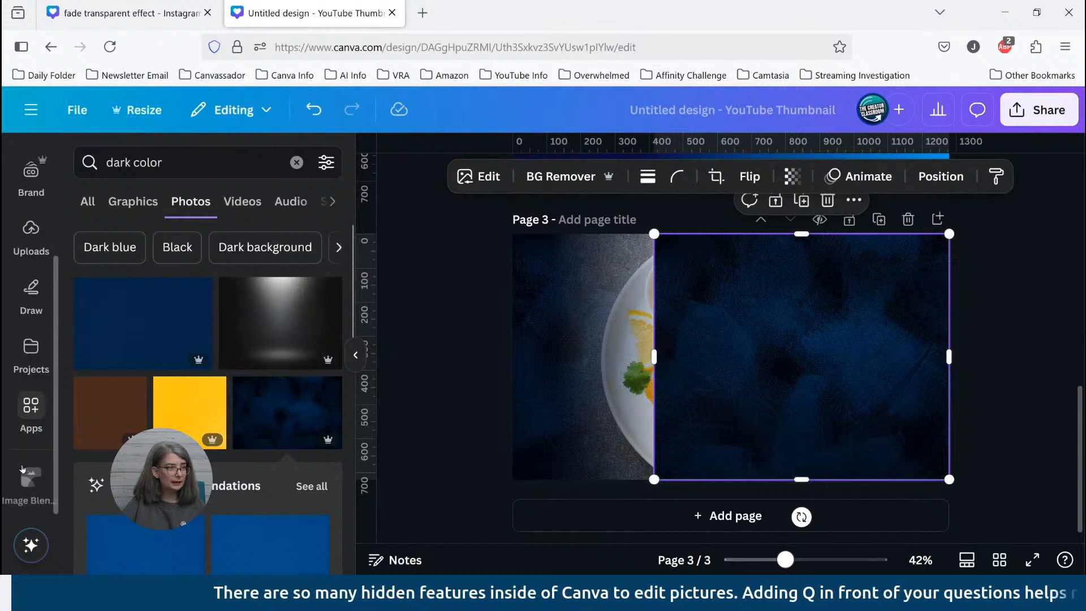
Apply a Linear blend at strength 5 to the second dark blue photo, fading it in from the page's right edge, and save it
left_click(31, 480)
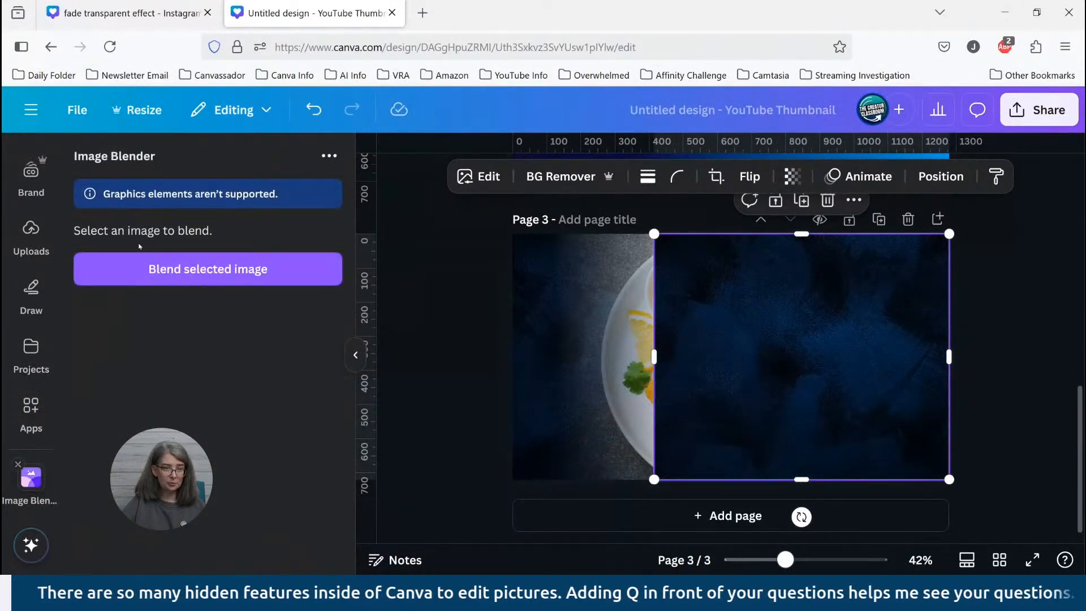
left_click(182, 268)
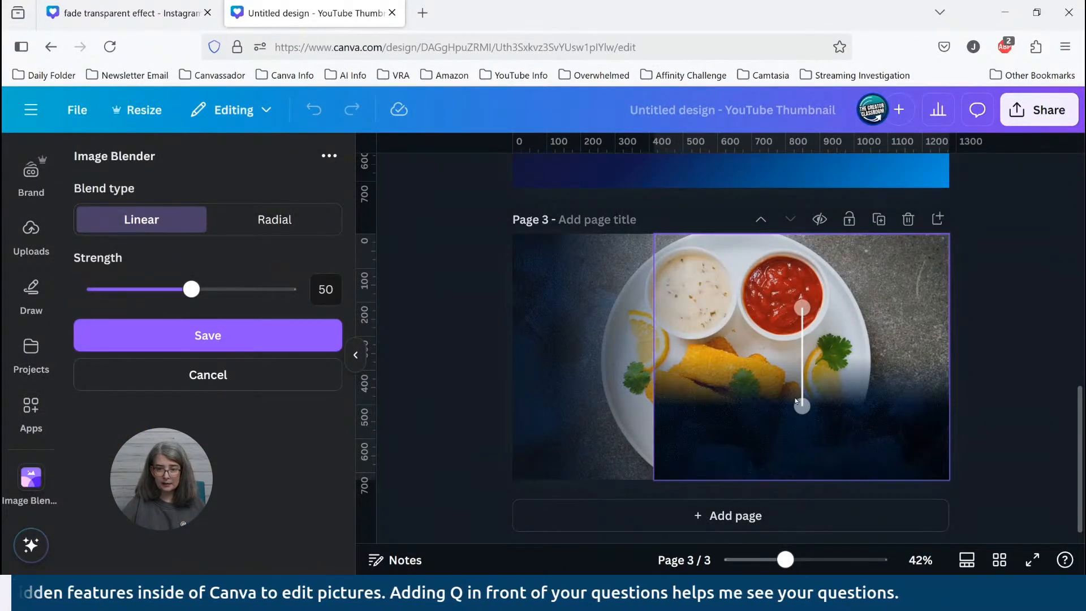
left_click_drag(799, 407, 913, 310)
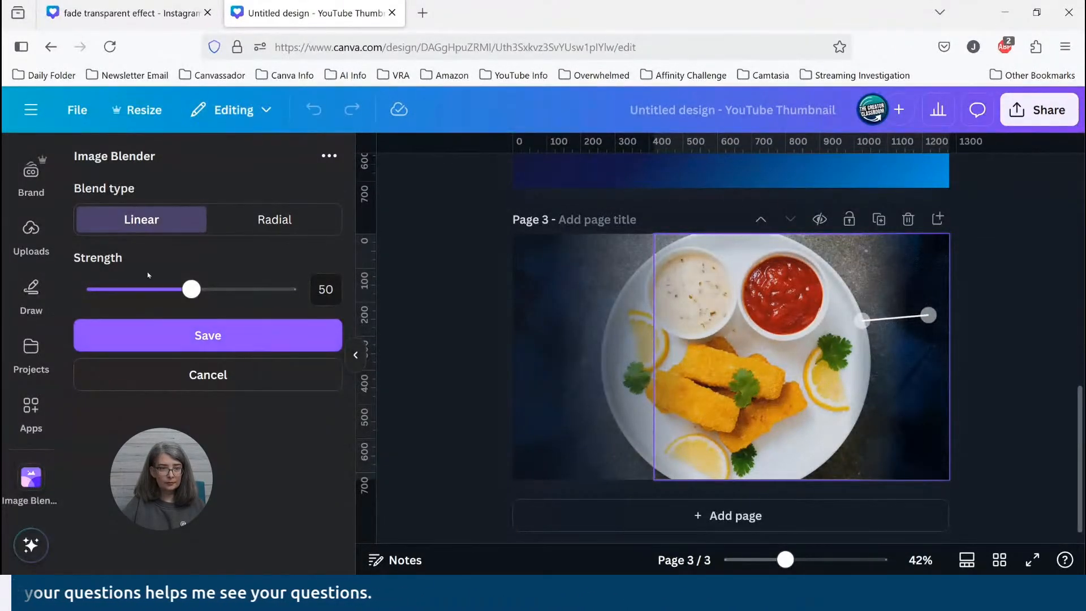
left_click_drag(106, 292, 102, 293)
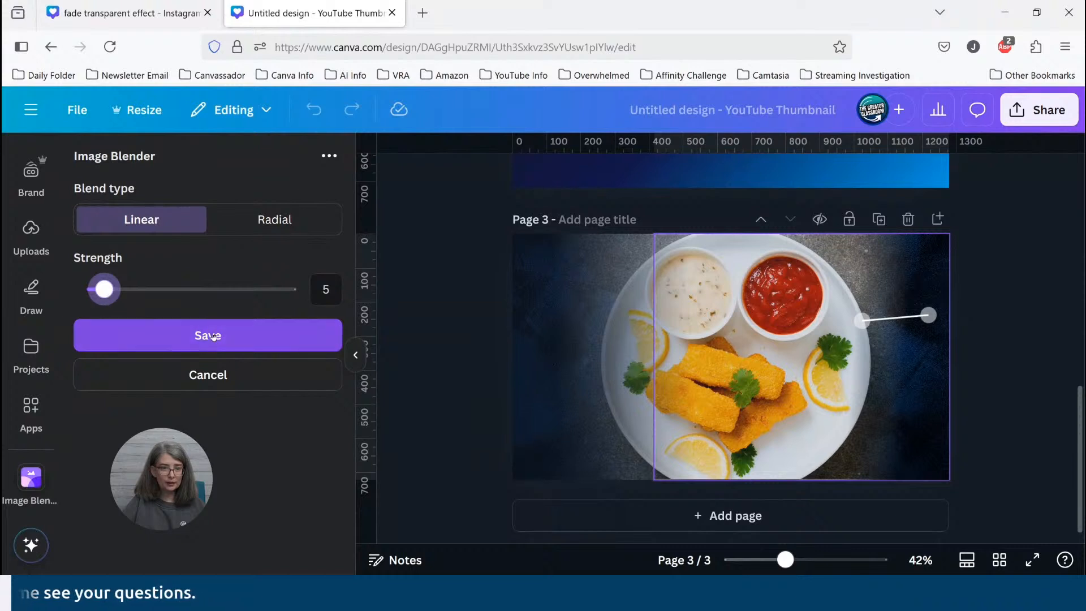
left_click(207, 336)
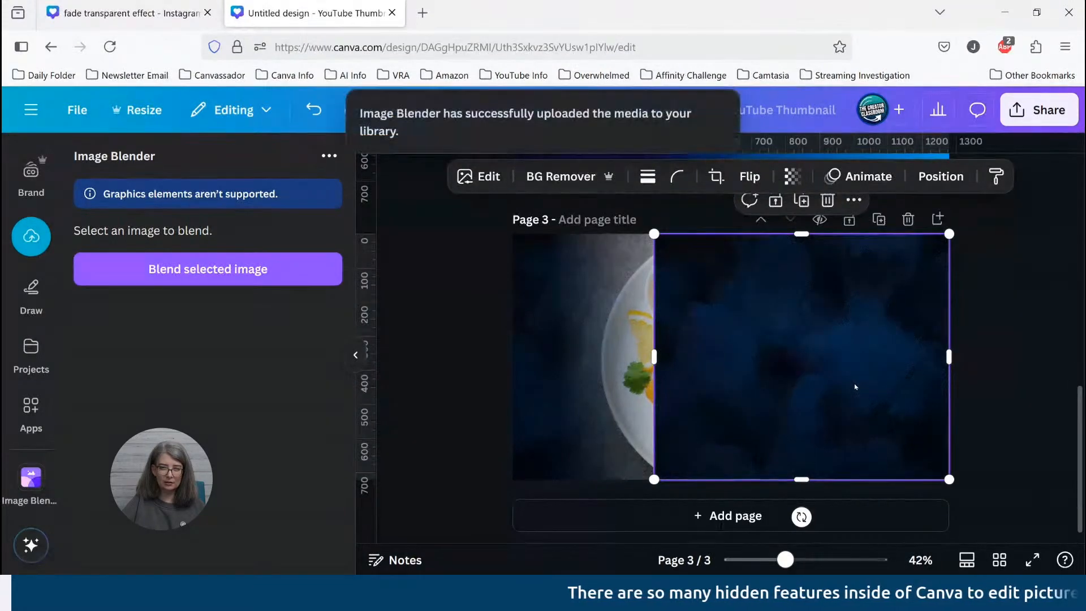
Widen the second dark blue photo to cover the page and save a Linear blend at strength 17 fading in from the right edge
mouse_move(839, 365)
left_mouse_down()
mouse_move(1003, 470)
mouse_move(786, 349)
mouse_move(843, 366)
mouse_move(875, 415)
mouse_move(783, 368)
mouse_move(858, 410)
mouse_move(887, 393)
mouse_move(861, 366)
mouse_move(829, 363)
mouse_move(841, 365)
left_mouse_up()
left_click_drag(654, 357, 512, 356)
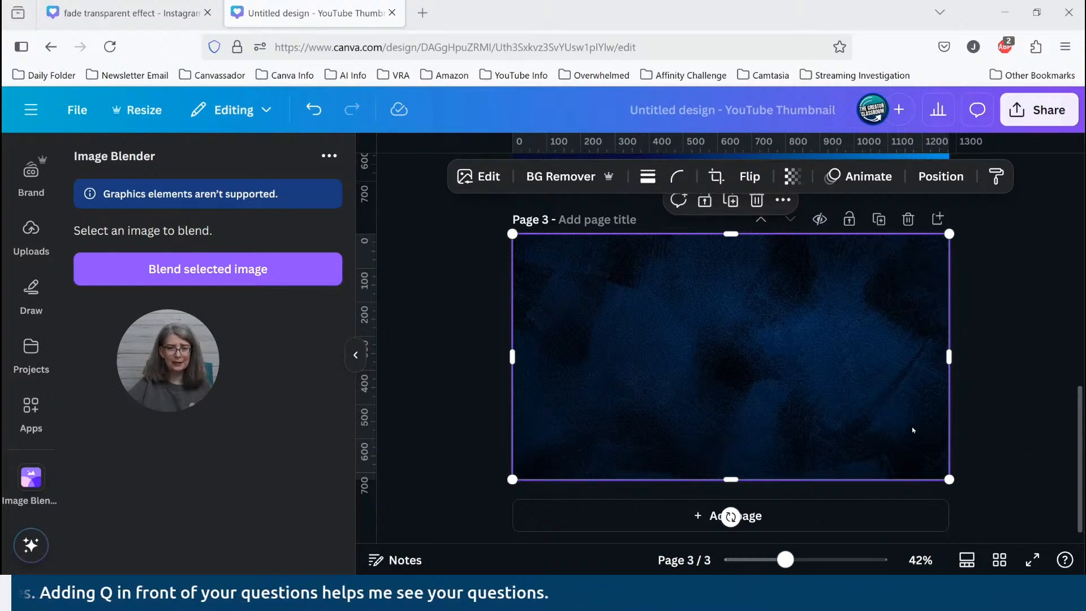
left_click(248, 269)
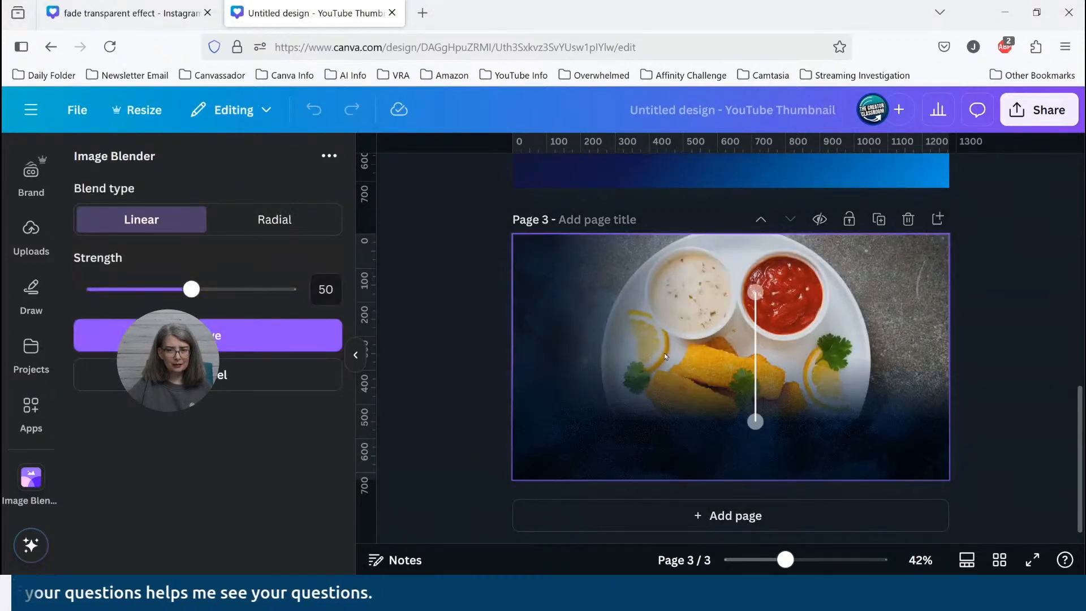
left_click_drag(755, 423, 890, 301)
left_click_drag(756, 294, 939, 315)
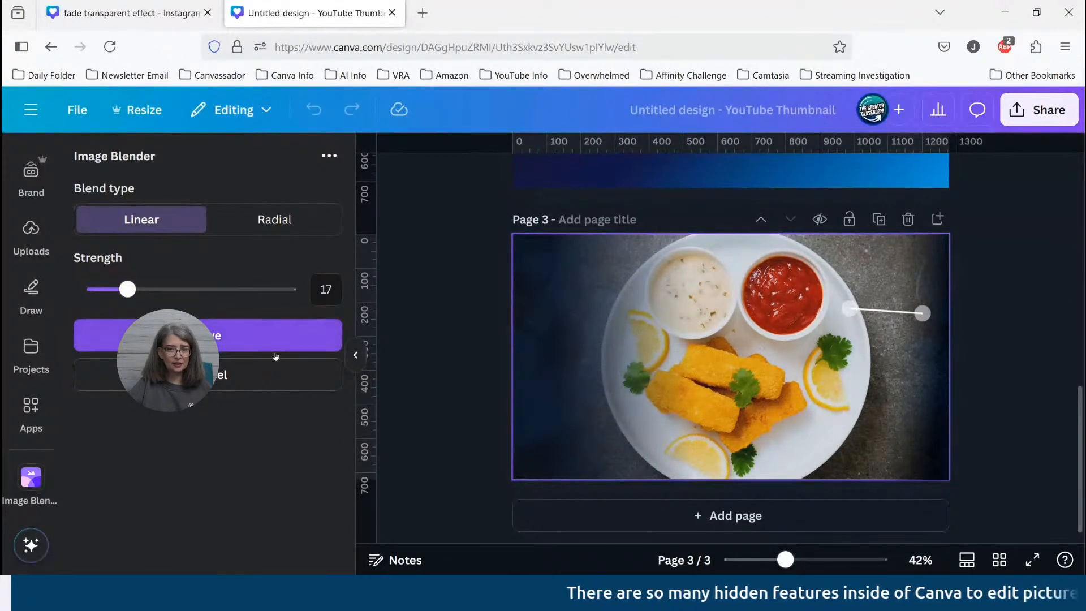
left_click(276, 352)
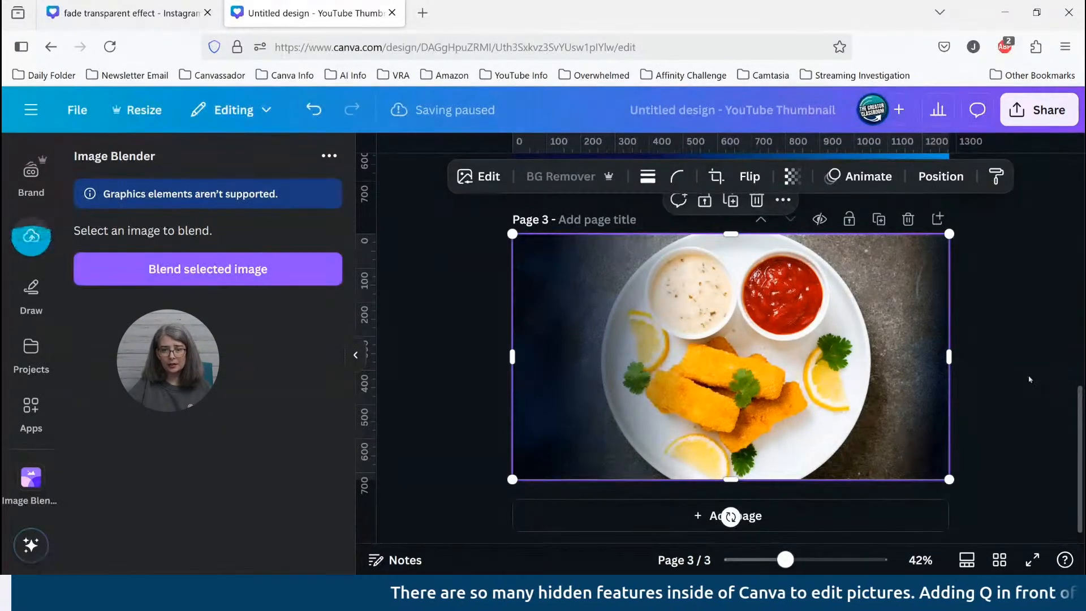
Shift the blended dark blue layers off the food photo to show the separate layers, and undo the moves
left_click(1030, 380)
left_click(902, 422)
left_click_drag(902, 422, 968, 436)
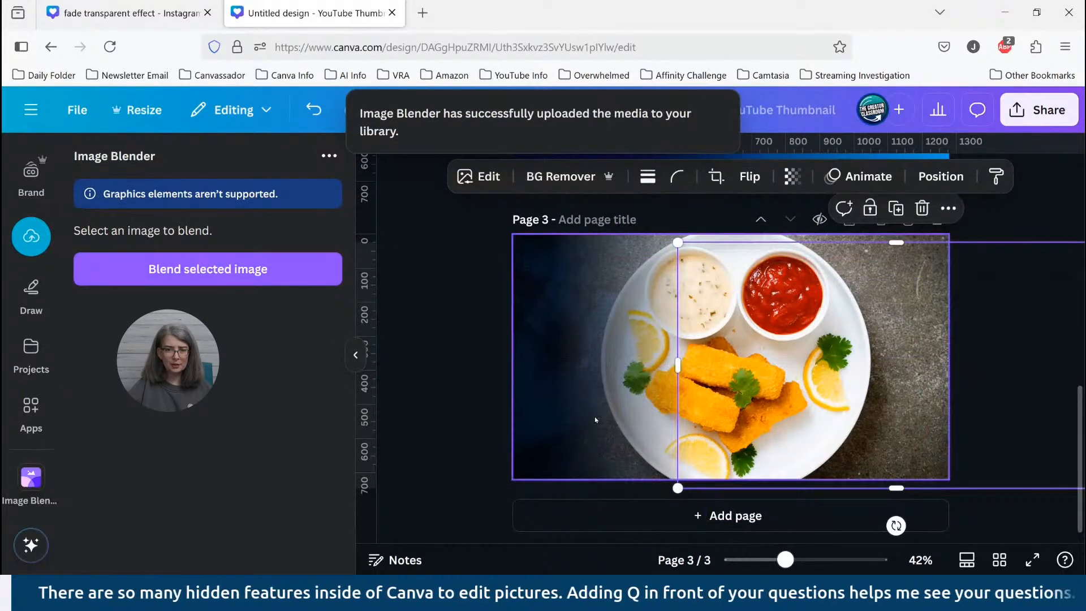
left_click_drag(596, 420, 676, 434)
left_click_drag(569, 391, 590, 432)
left_click(542, 383)
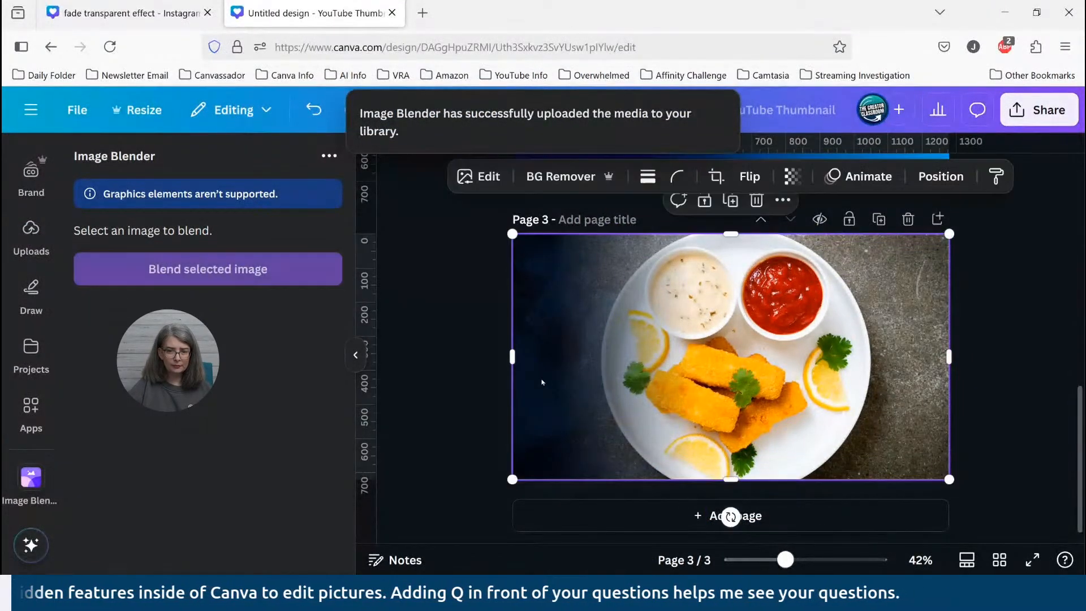
left_click_drag(637, 391, 798, 431)
left_click_drag(751, 420, 696, 419)
key("ctrl+z")
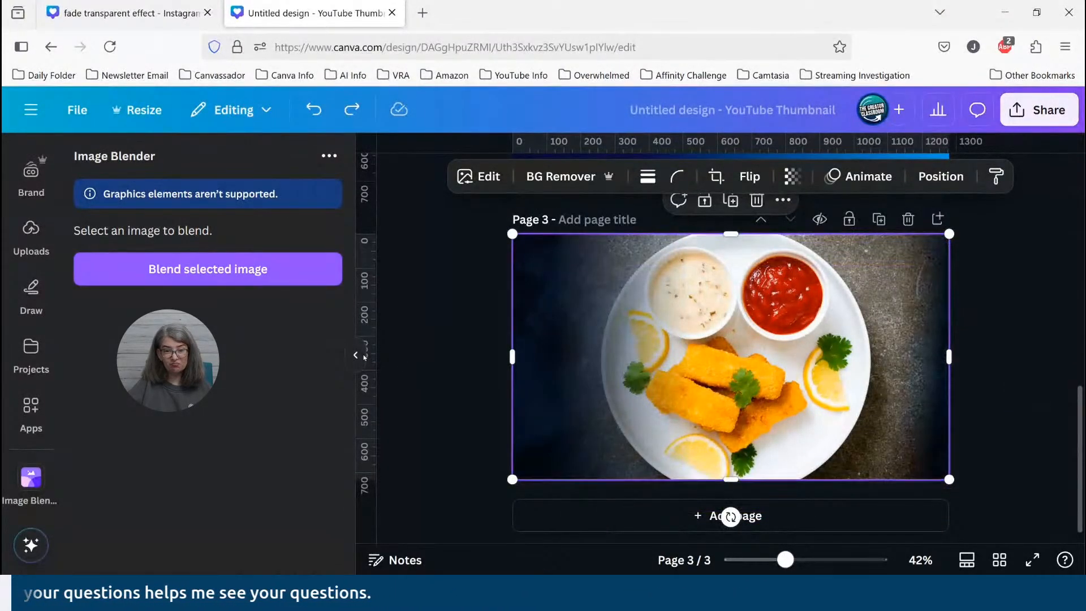
left_click(455, 362)
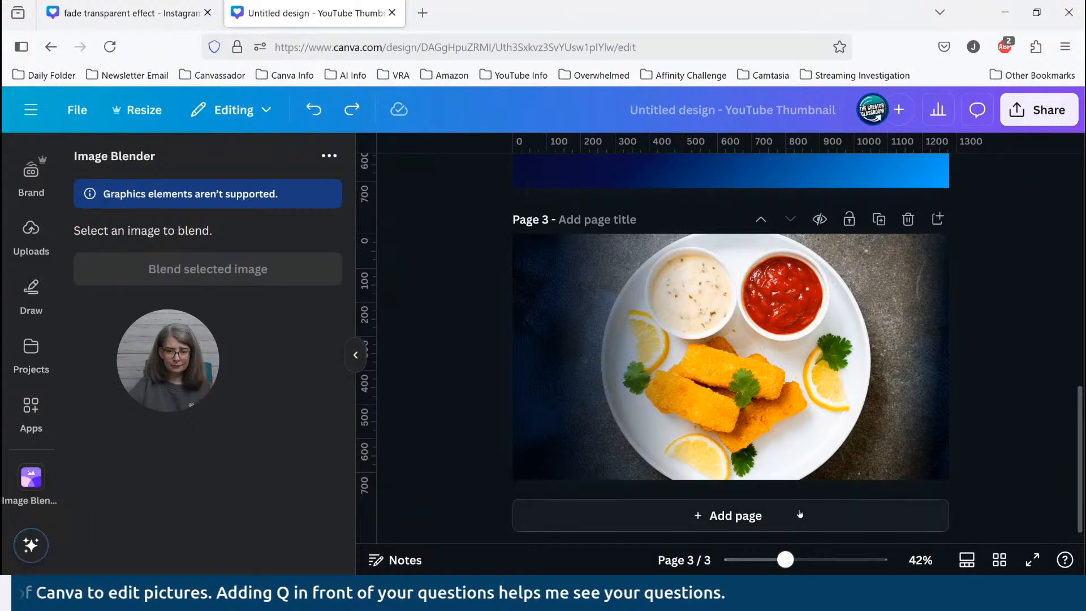
Add a fourth page and open Image Blender by searching the apps for "blend"
left_click(774, 516)
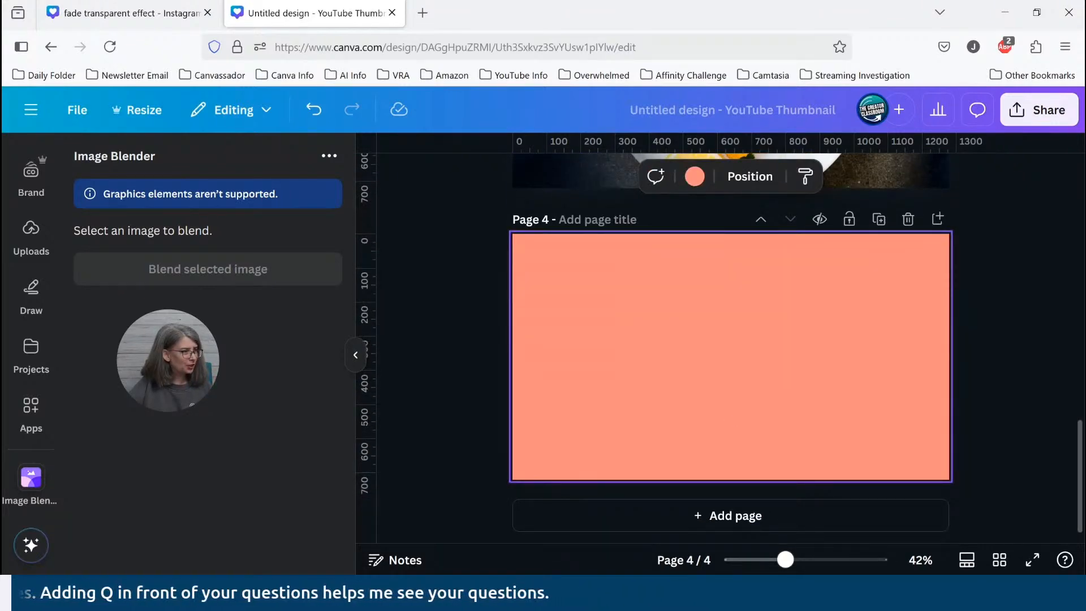
left_click(33, 407)
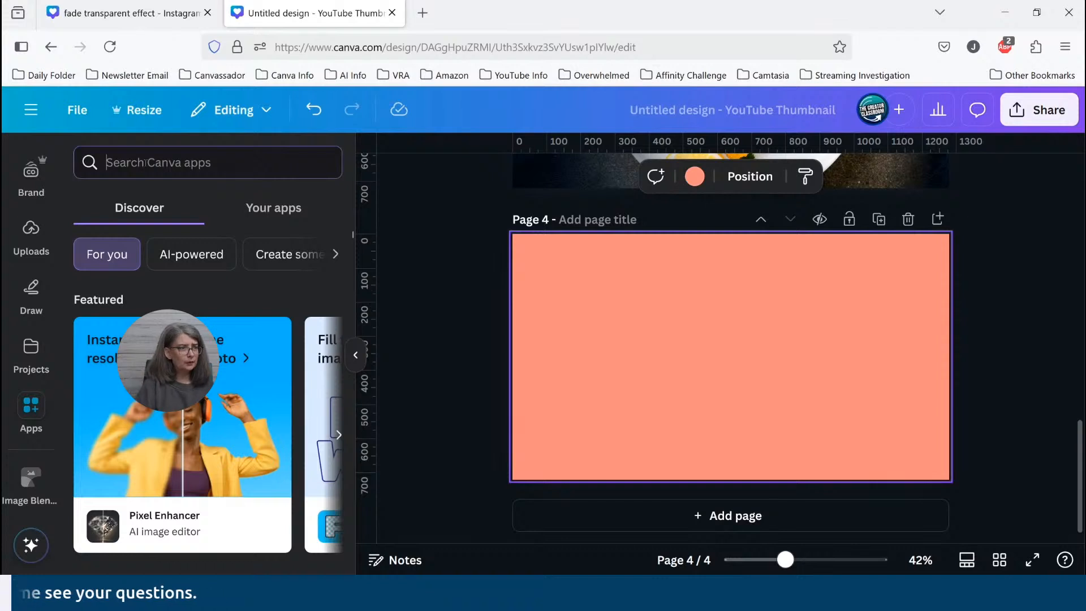
left_click(145, 162)
type("blend")
key("Return")
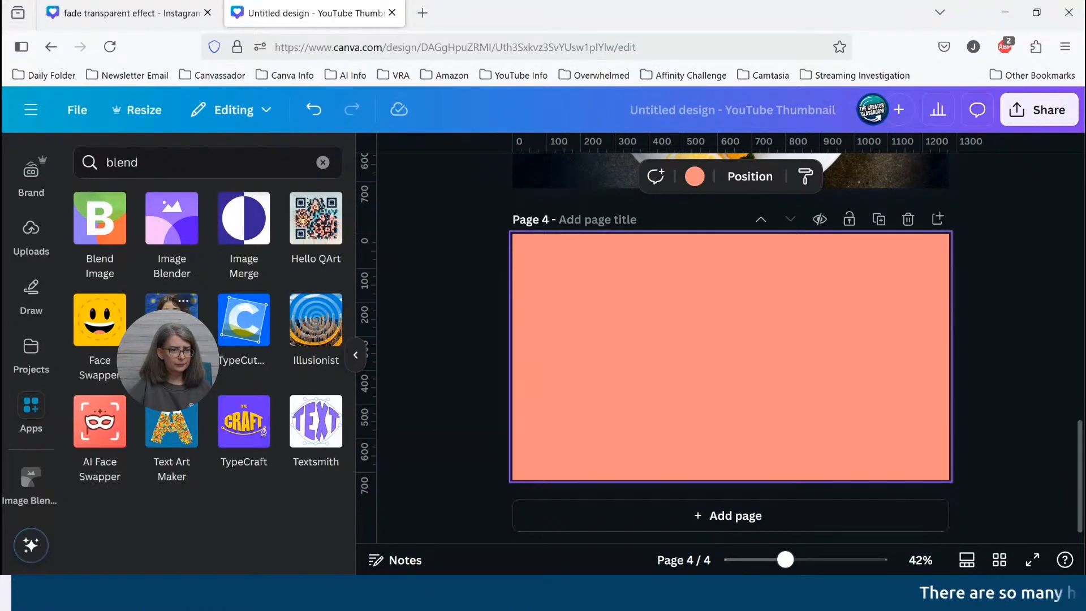
left_click(167, 238)
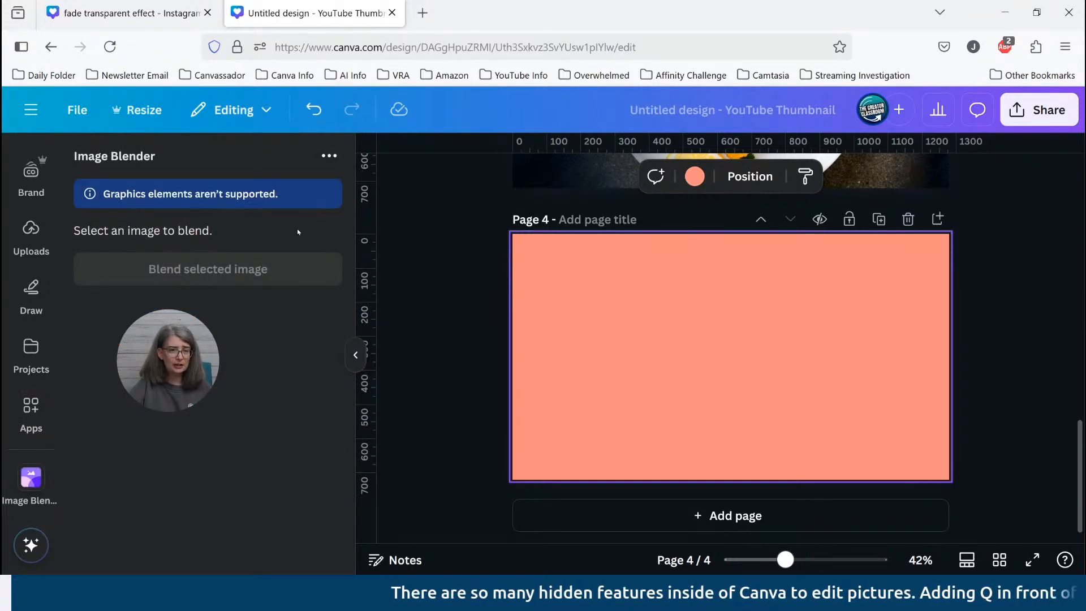
Open the Blend Image app and look through its layer options and list of blend modes
left_click(31, 405)
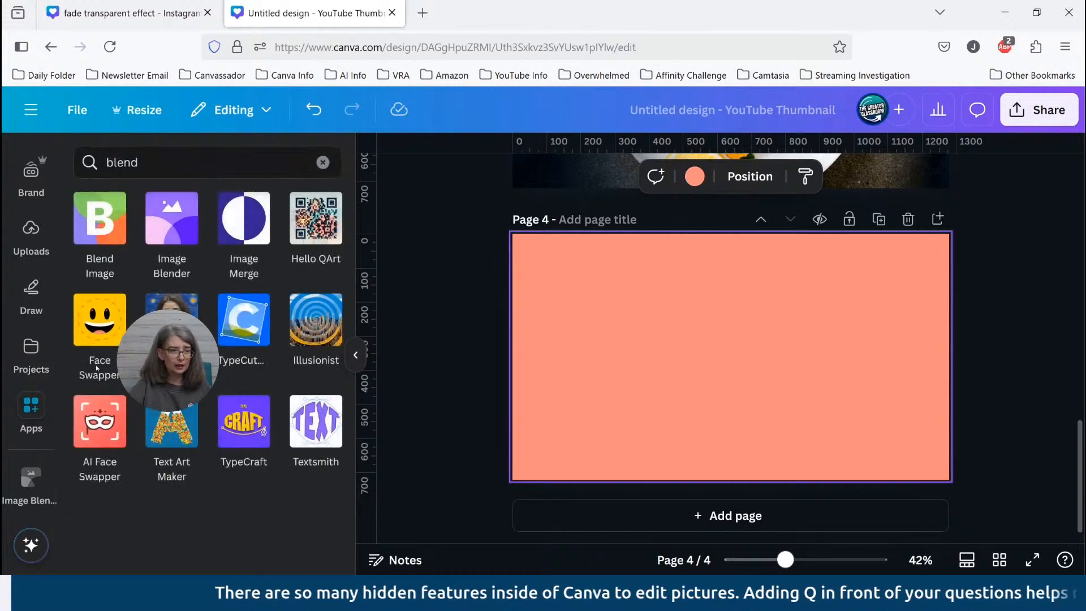
left_click(115, 237)
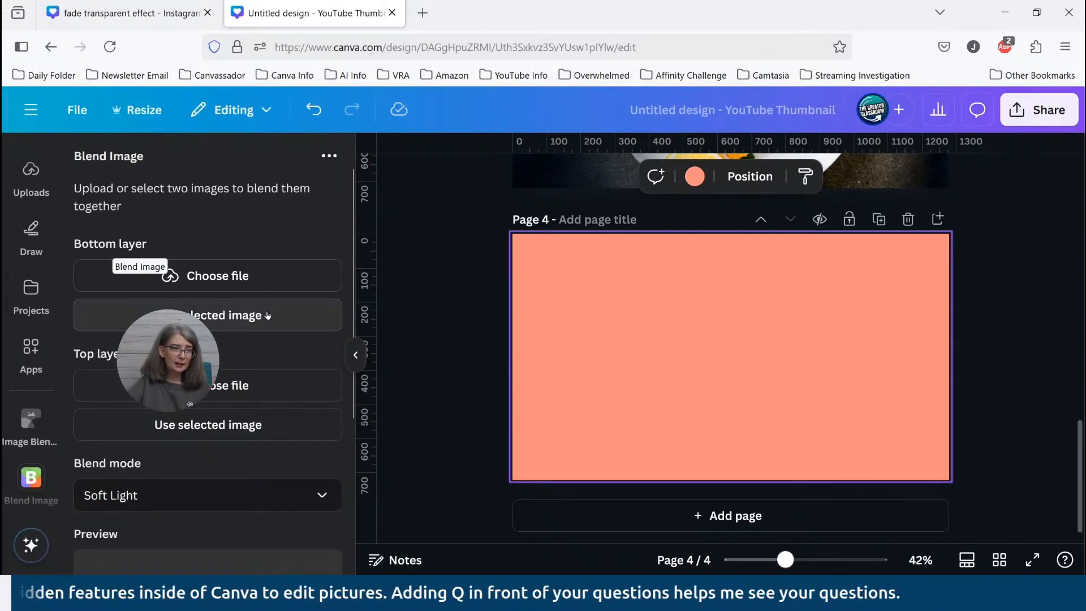
scroll(255, 385, "down", 2)
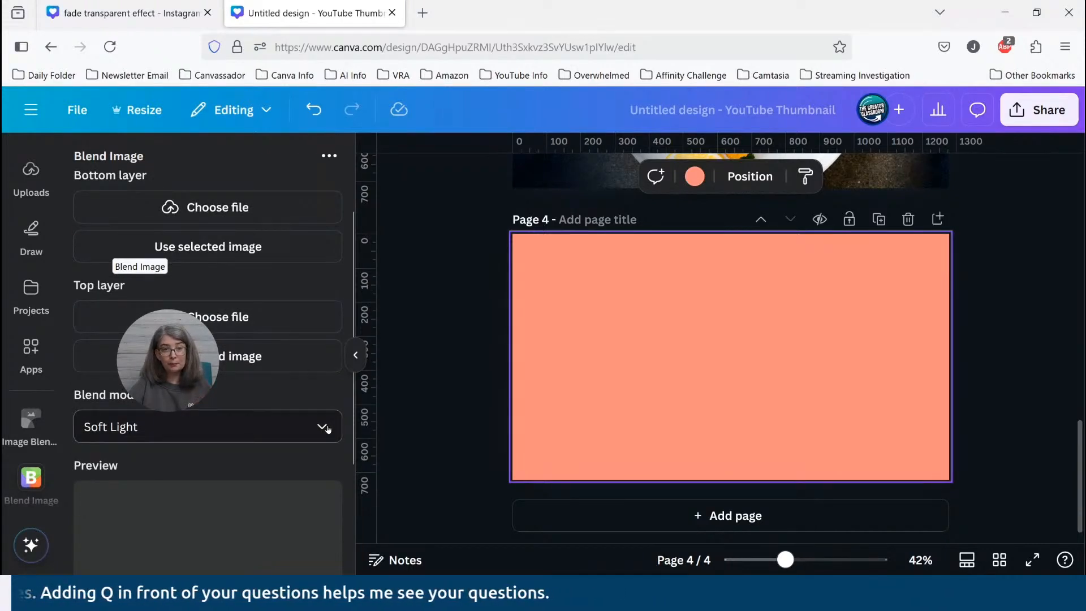
left_click(327, 429)
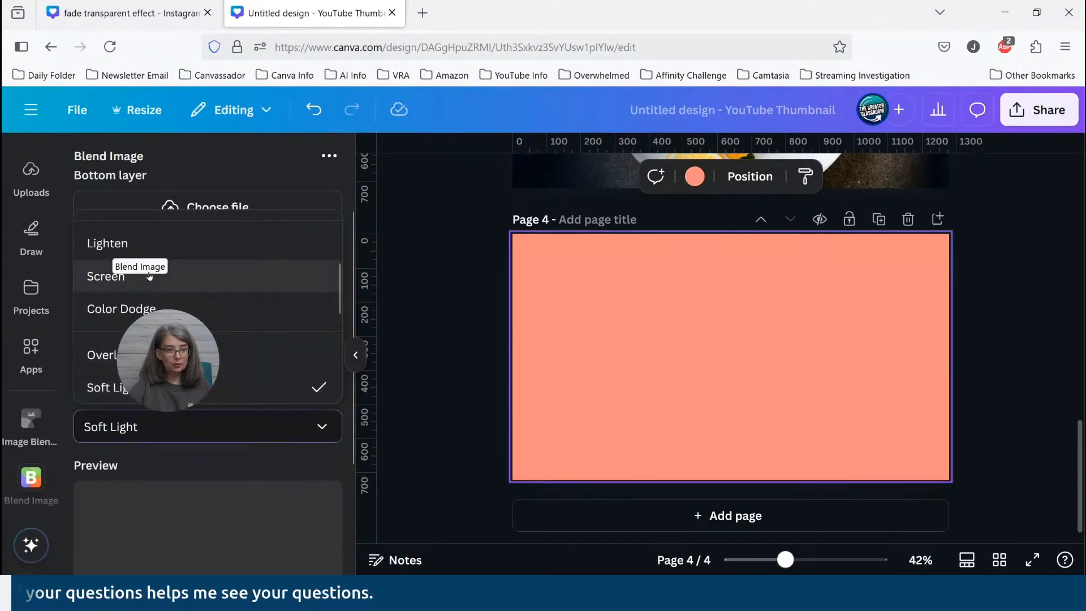
scroll(113, 272, "up", 1)
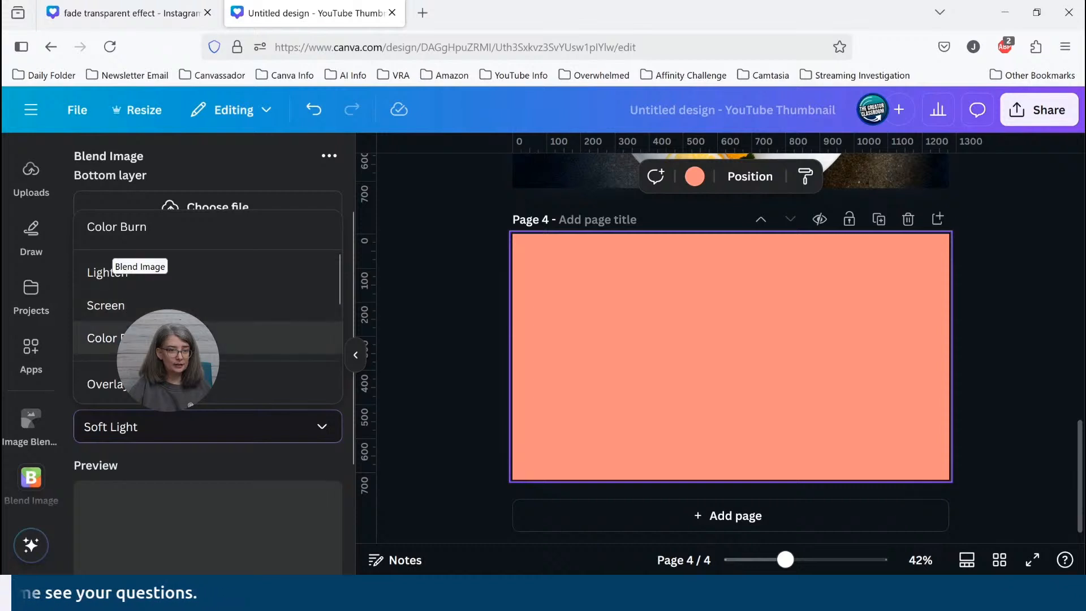
scroll(114, 275, "down", 2)
scroll(113, 275, "down", 2)
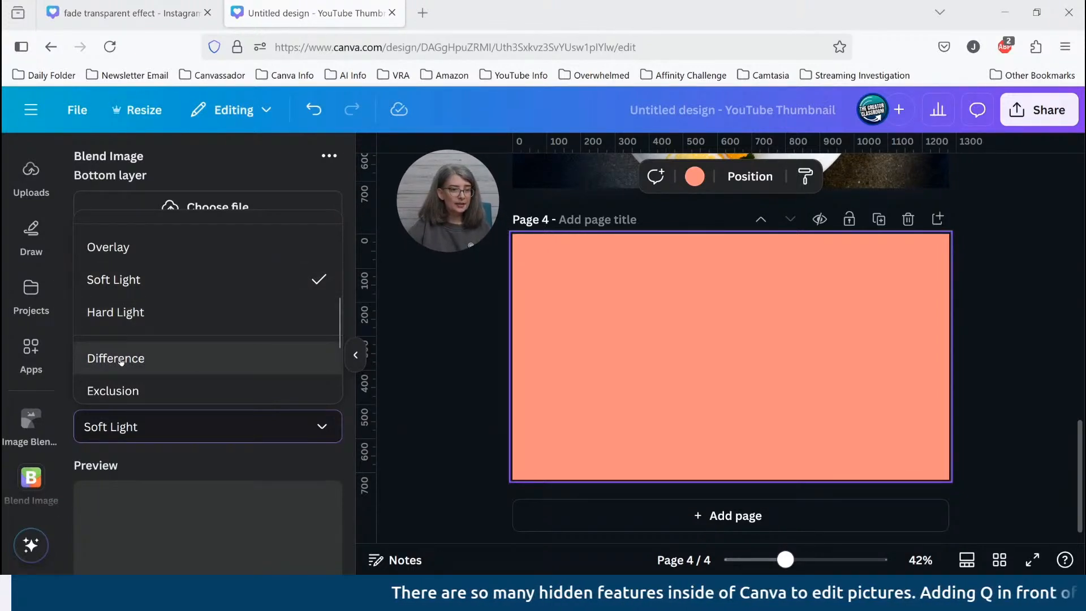
scroll(122, 362, "down", 2)
scroll(128, 338, "down", 2)
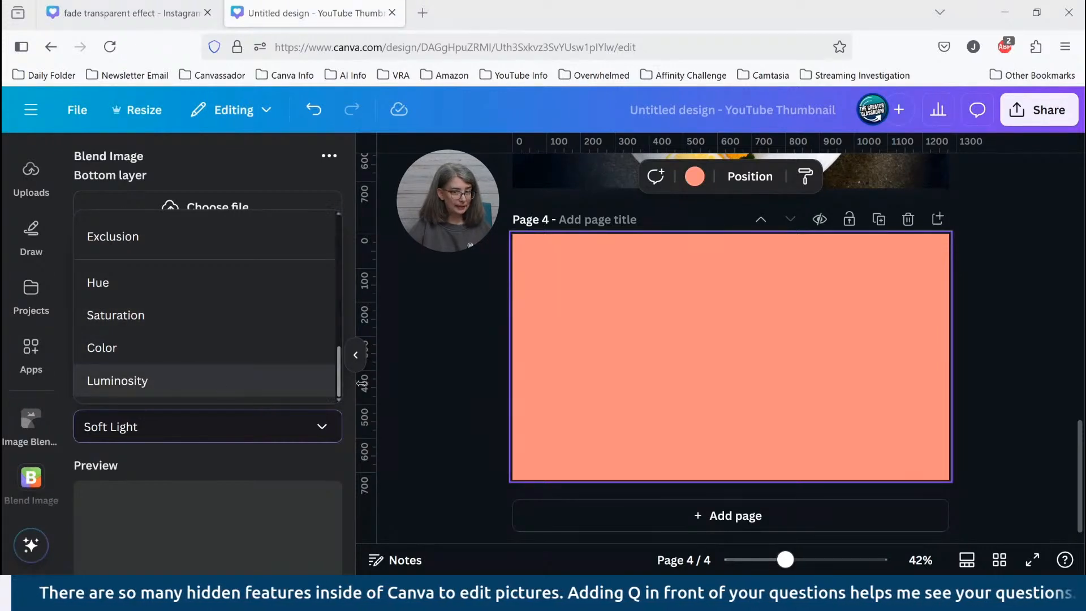
Search the photo elements for "food"
scroll(23, 226, "up", 2)
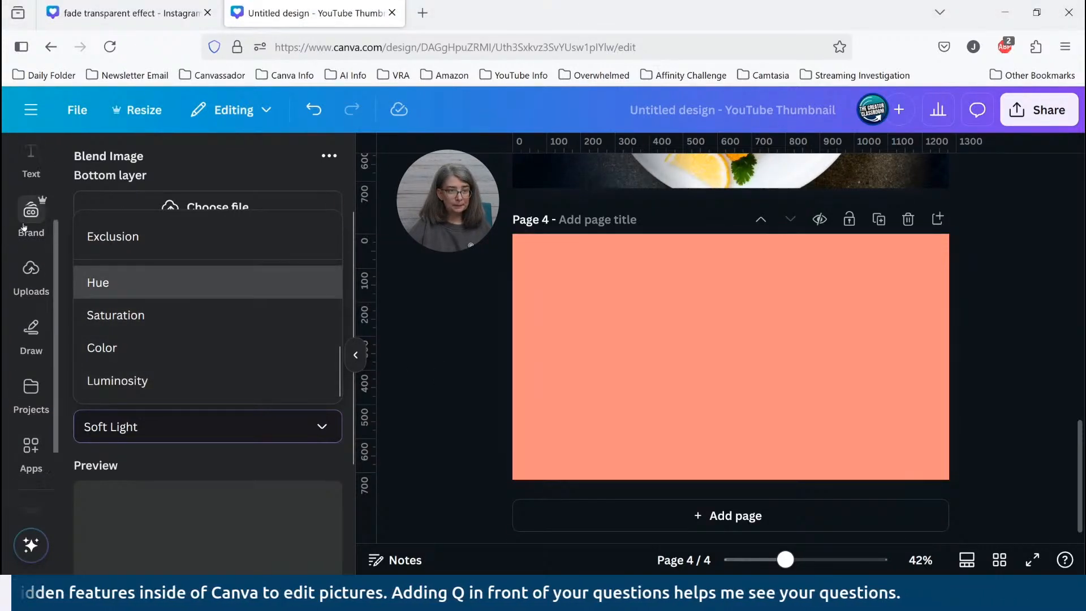
scroll(24, 226, "up", 2)
left_click(27, 223)
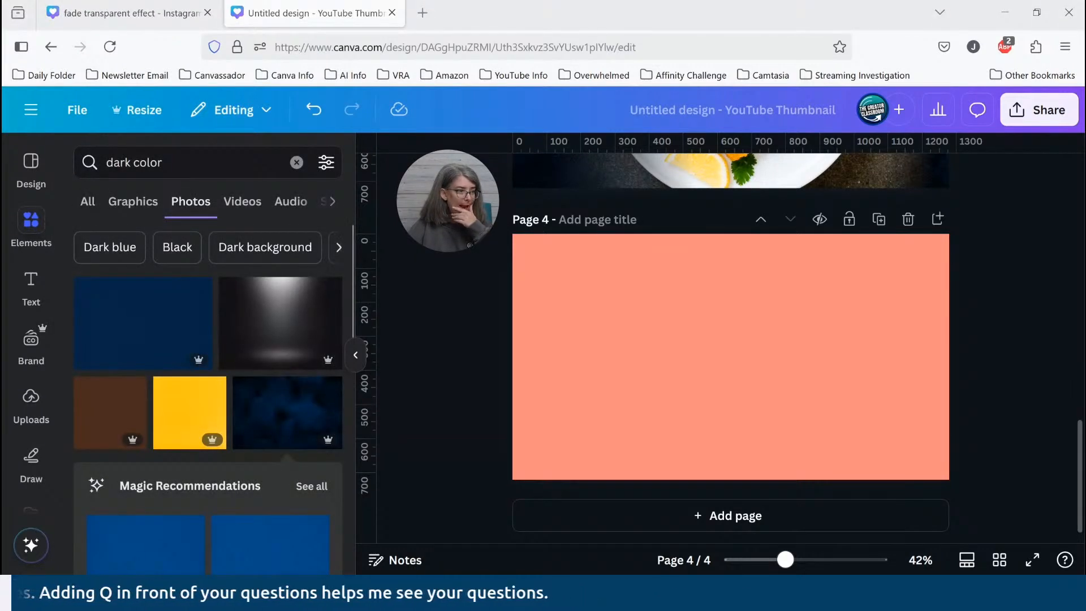
left_click(204, 167)
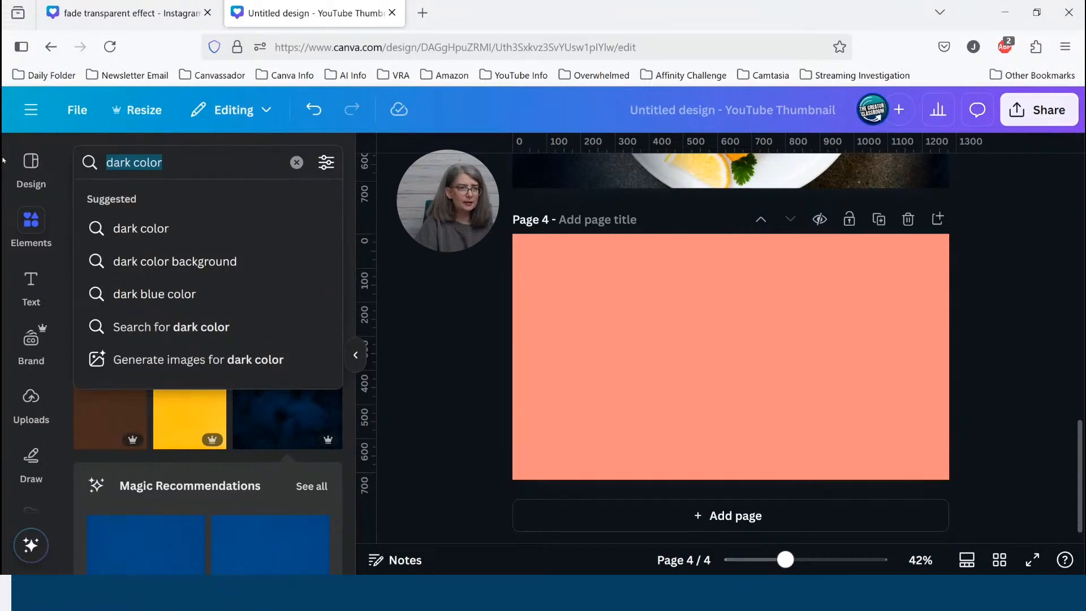
type("food")
key("Return")
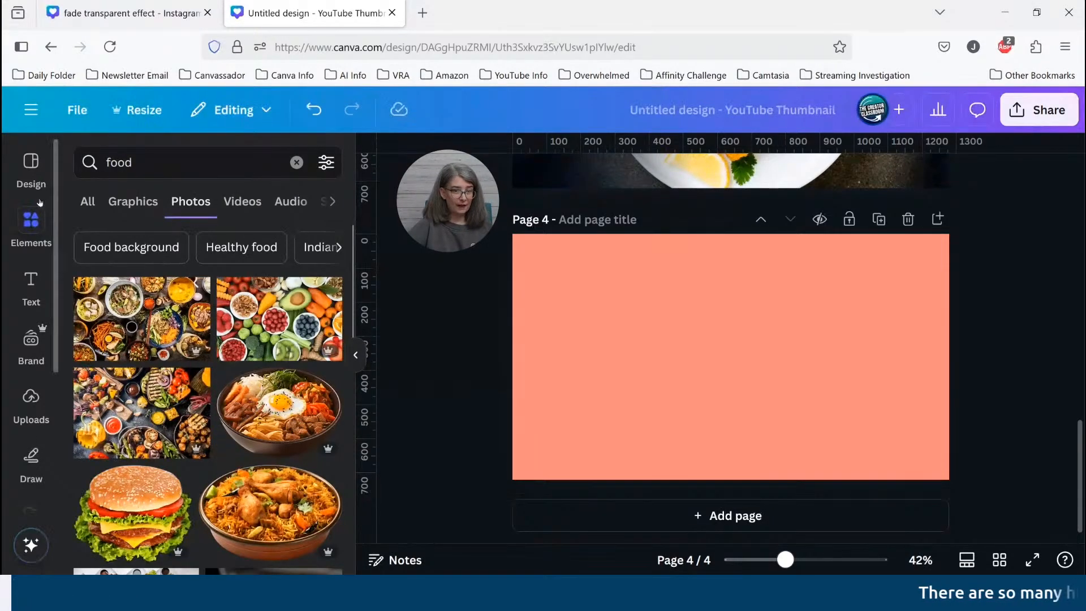
Add the photo of assorted vegetables, nuts and berries to page 4 and enlarge it from the upper-left corner to cover the page
left_click(274, 335)
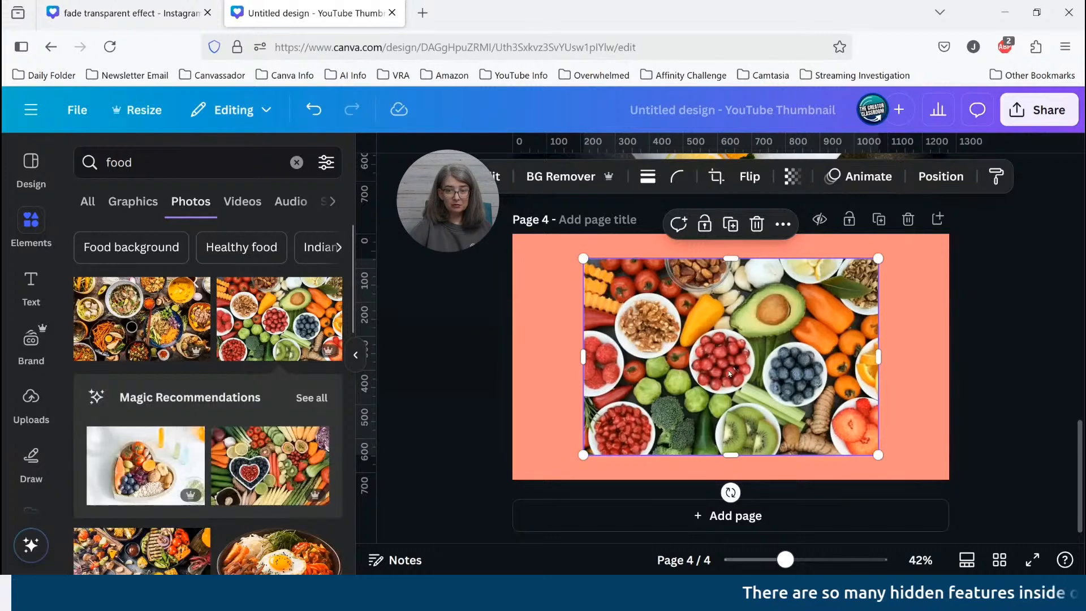
left_click_drag(733, 361, 664, 338)
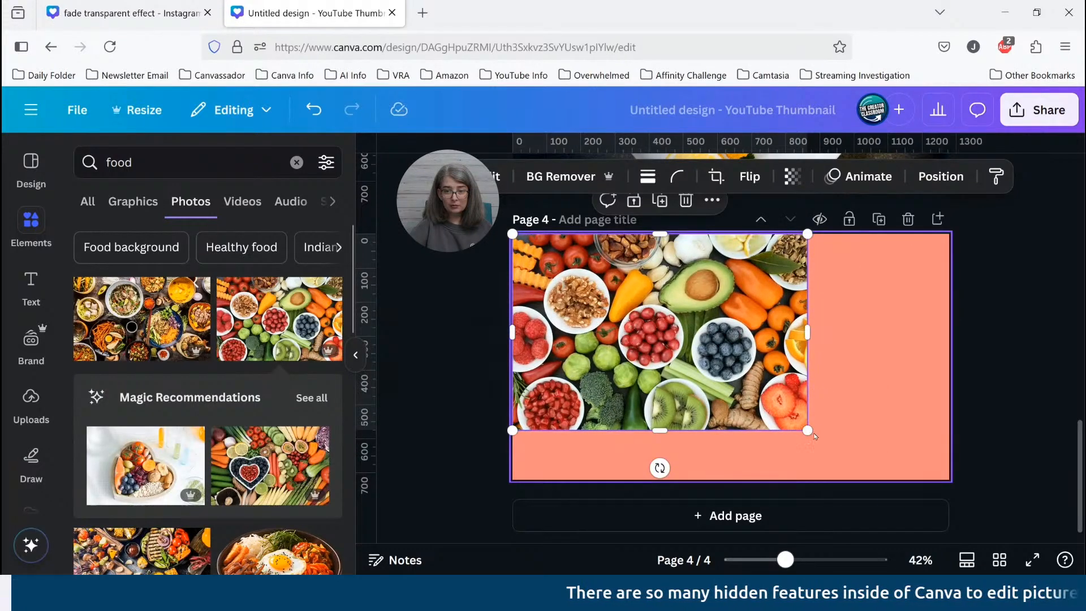
left_click_drag(815, 436, 980, 544)
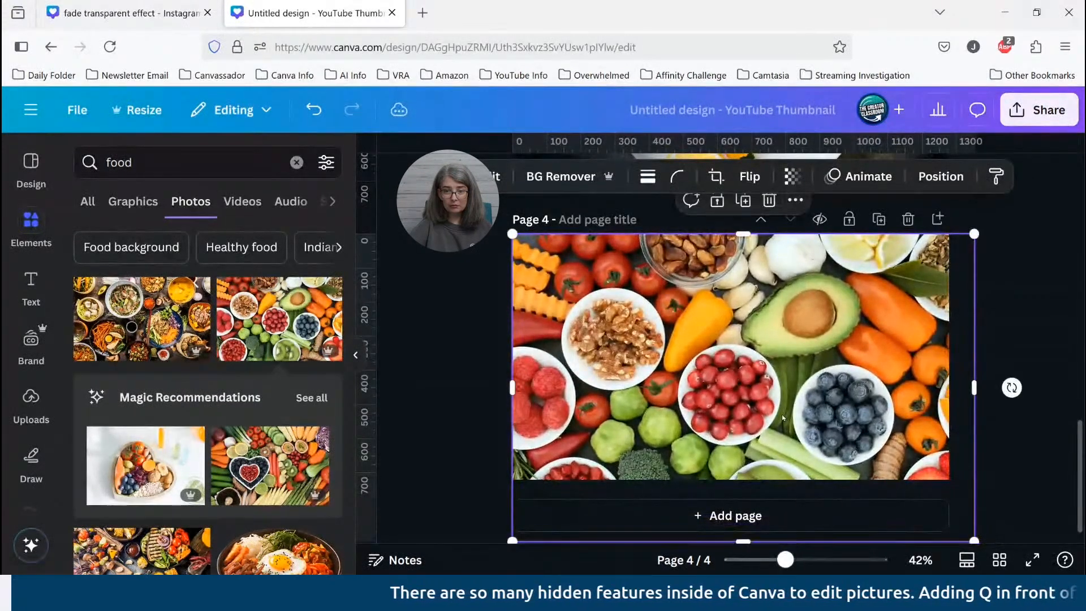
left_click(449, 359)
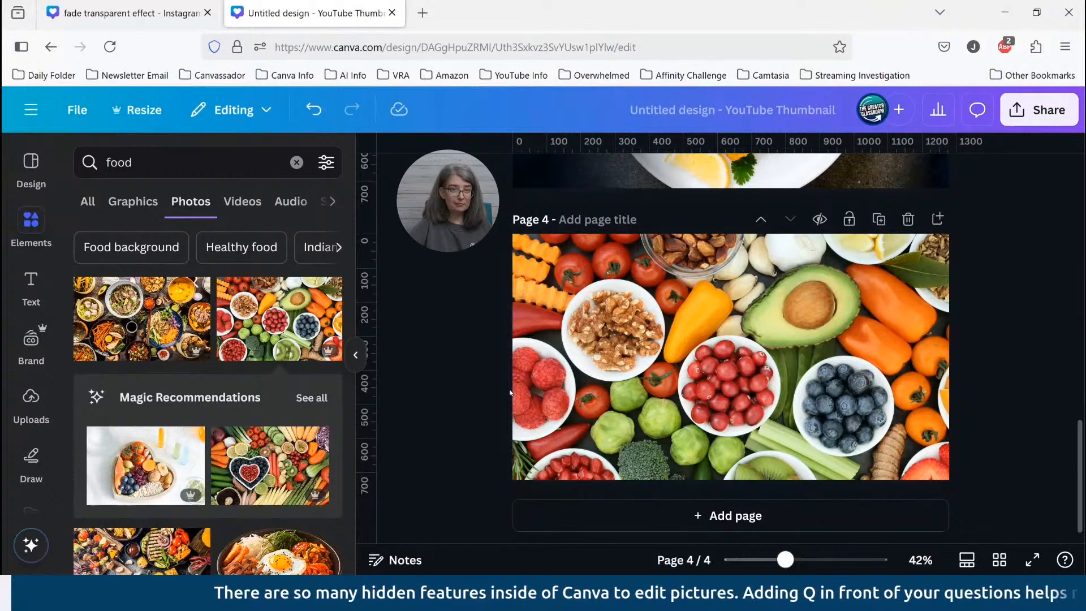
Add the photo of the heart-shaped food bowl, enlarge it to cover page 4 and reposition it so the heart is in view
double_click(206, 158)
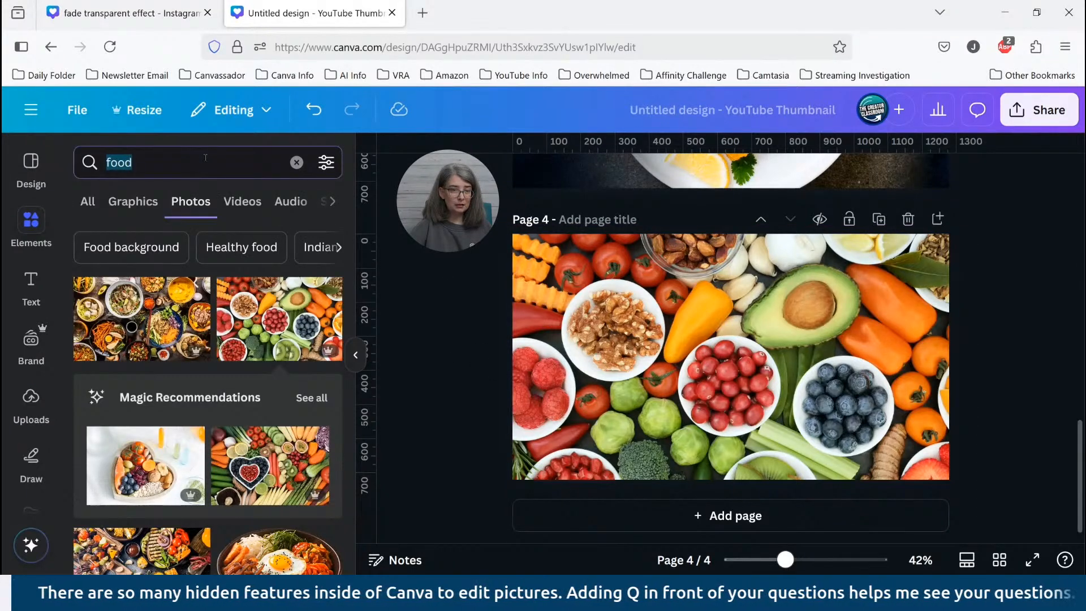
left_click(146, 465)
left_click_drag(693, 355, 765, 330)
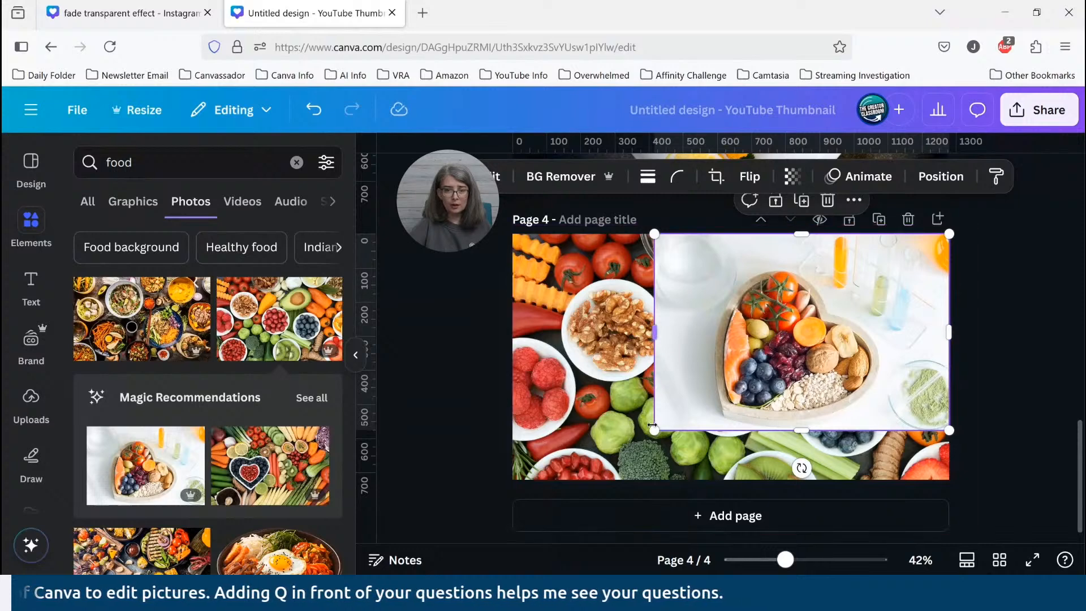
left_click_drag(652, 424, 461, 559)
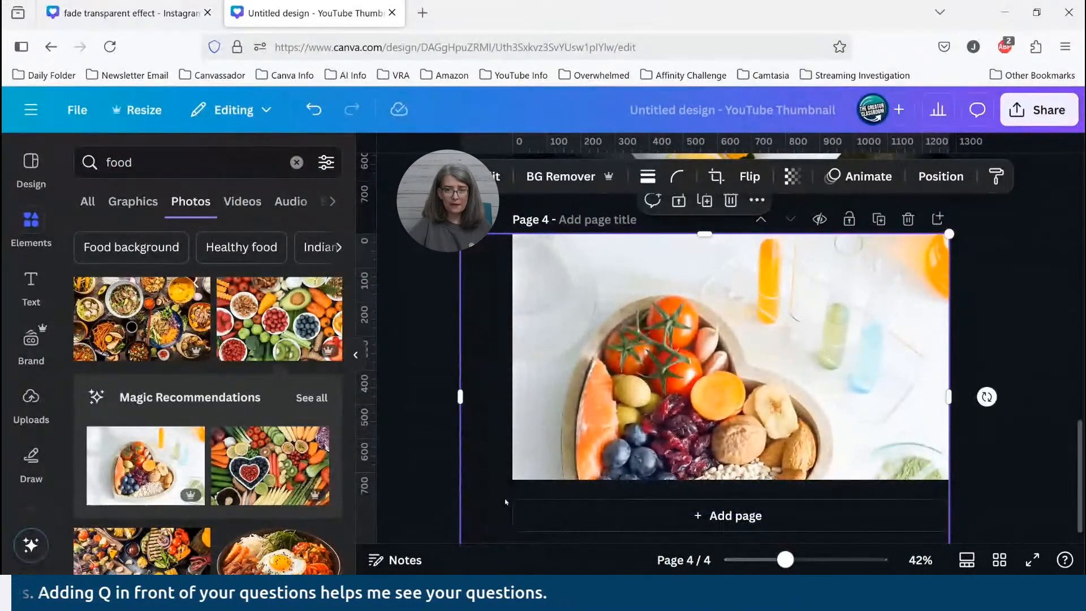
left_click_drag(505, 502, 525, 443)
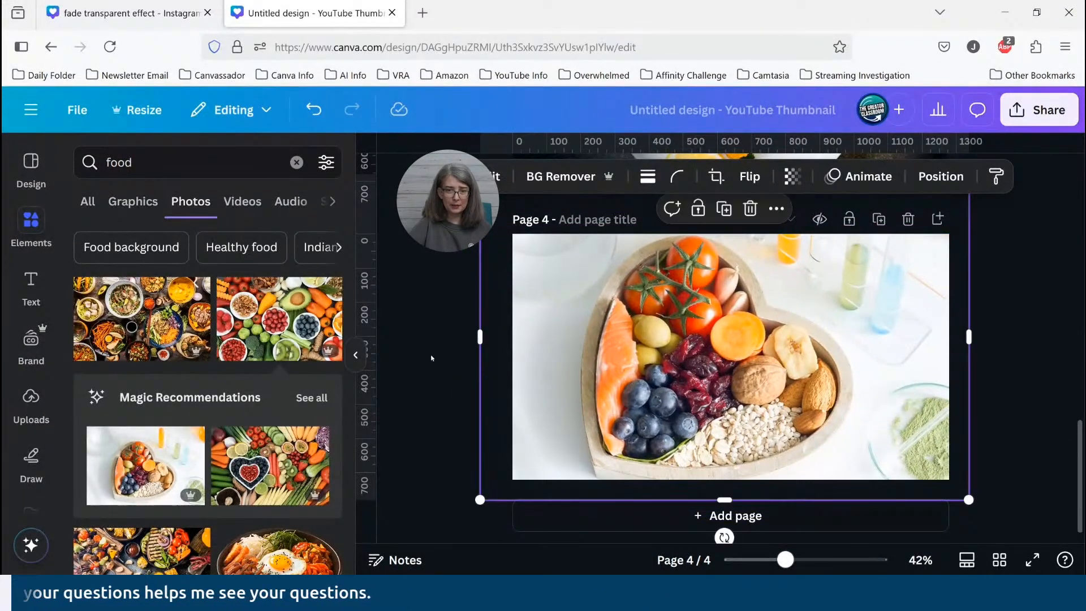
left_click(436, 357)
Shift the heart bowl photo right to expose part of the vegetable photo, select the vegetable photo and reopen Blend Image
left_click_drag(629, 382, 731, 381)
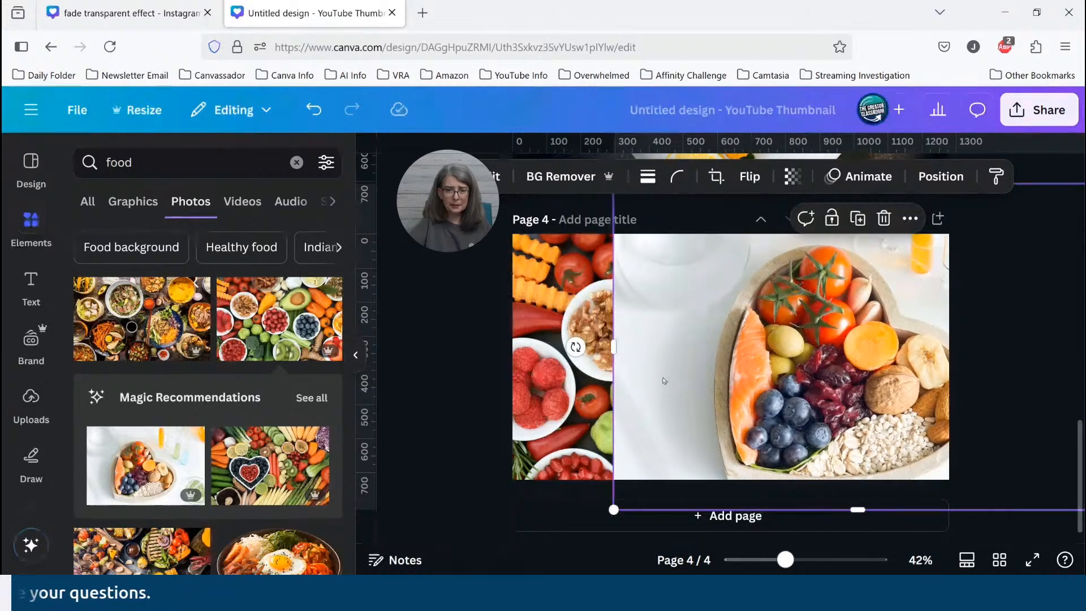
left_click(585, 392)
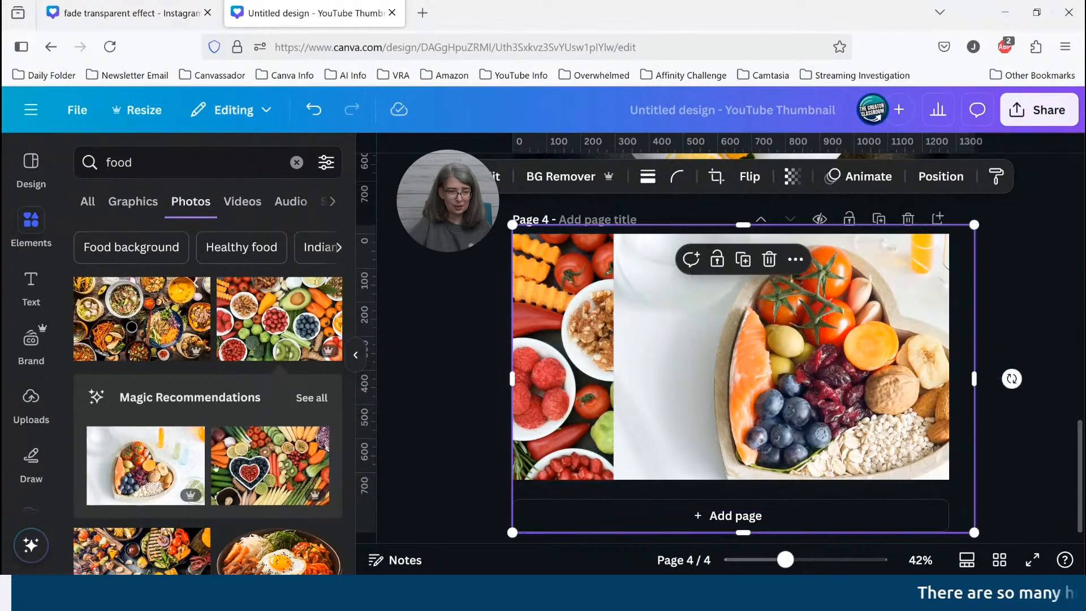
scroll(22, 468, "down", 4)
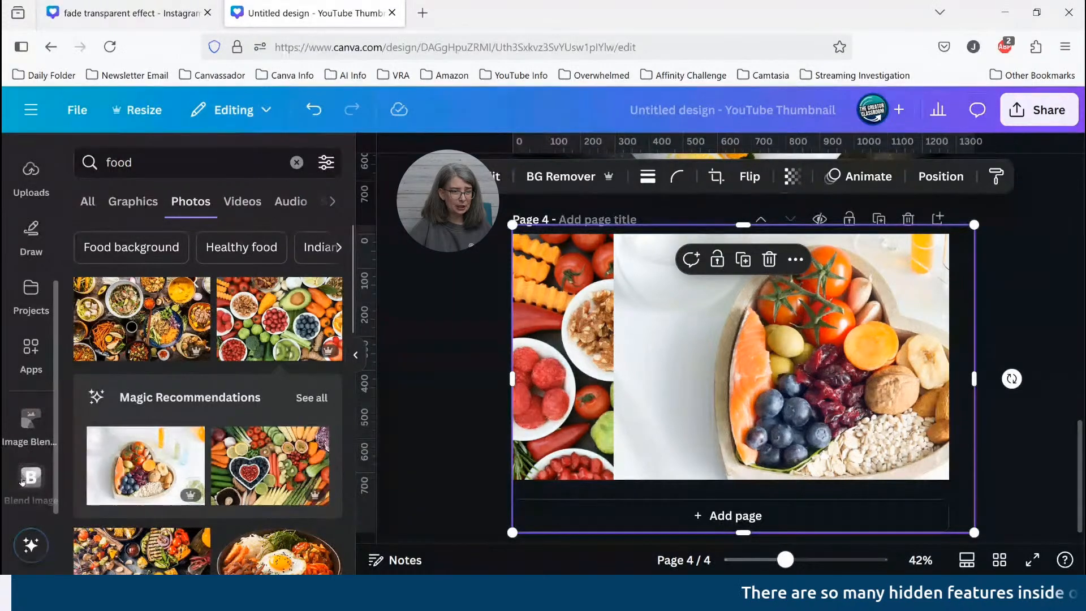
left_click(28, 480)
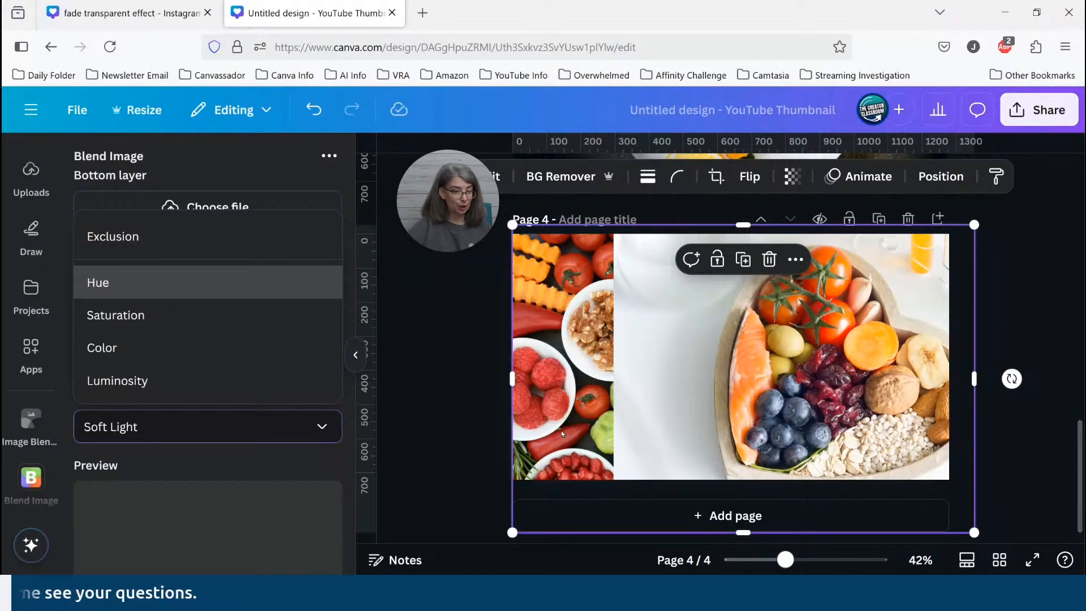
Use the vegetable photo as the bottom layer and the heart bowl photo as the top layer of the blend
left_click(469, 422)
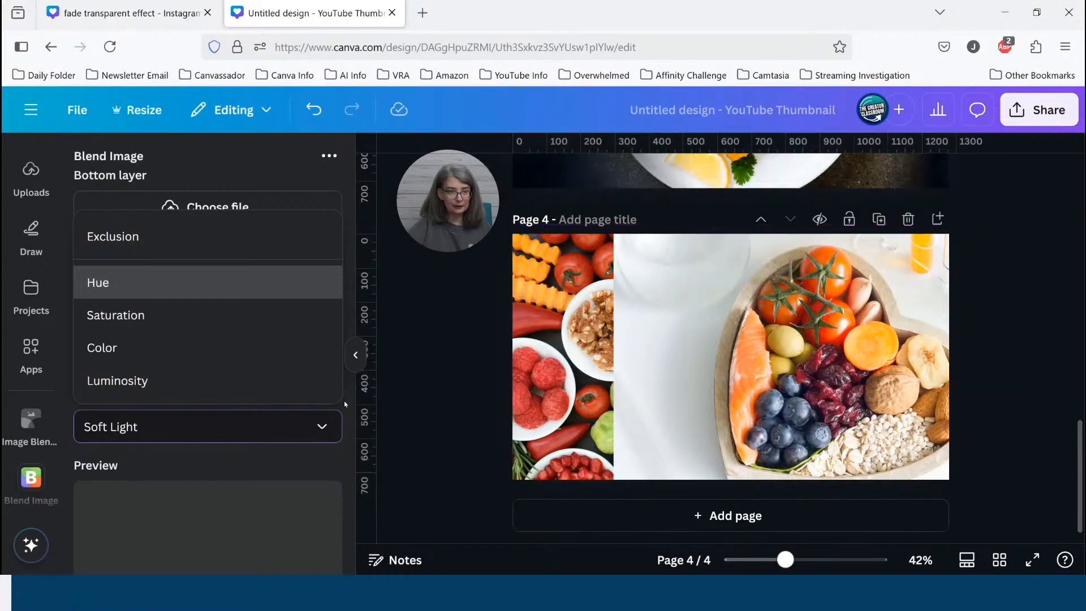
scroll(218, 269, "up", 1)
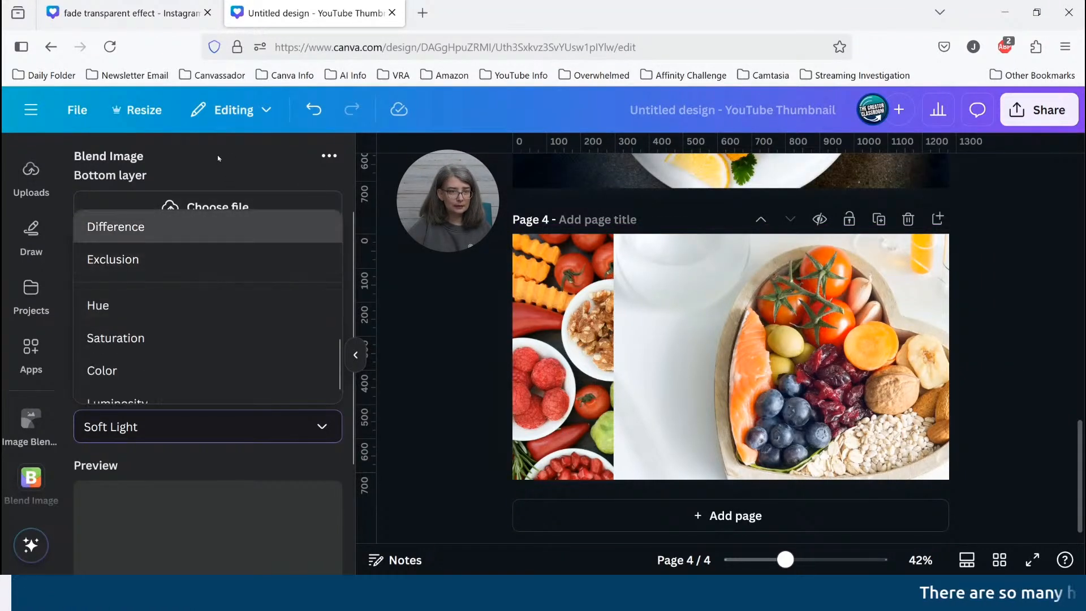
scroll(218, 226, "down", 1)
left_click(192, 465)
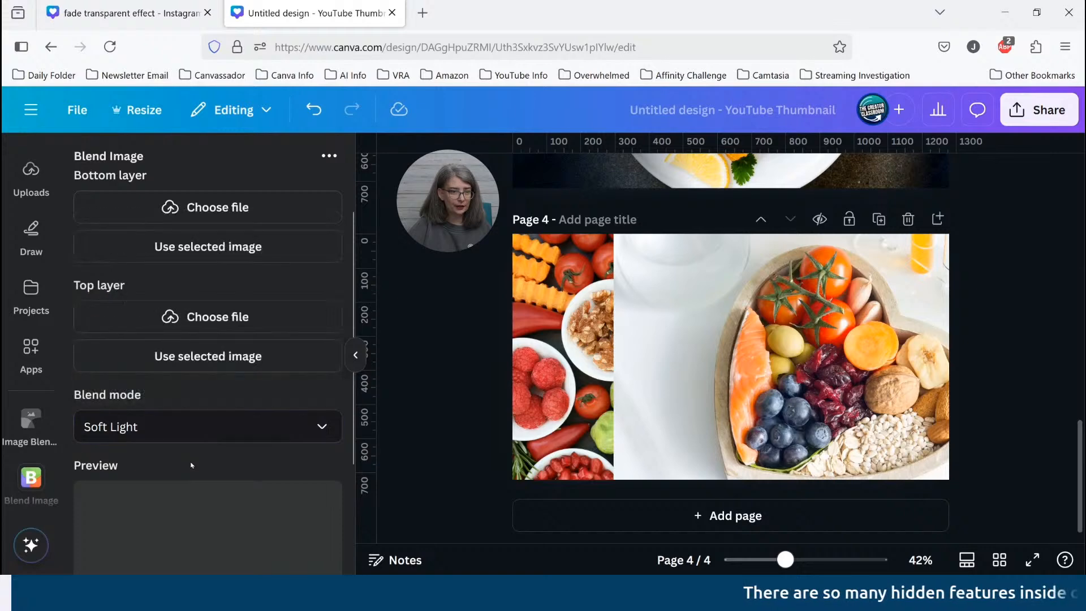
scroll(206, 362, "up", 1)
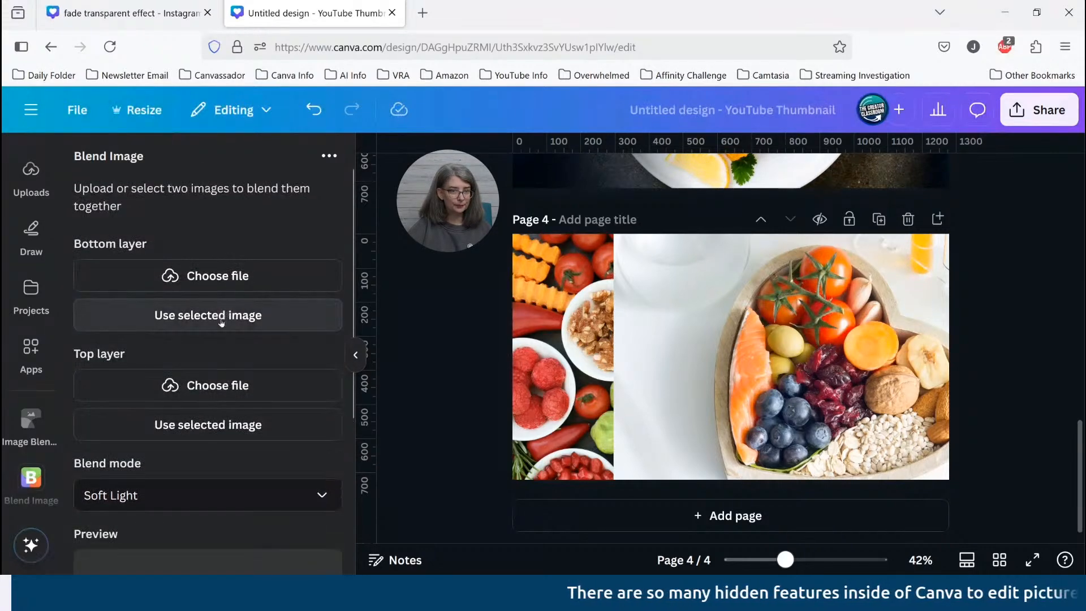
left_click(552, 283)
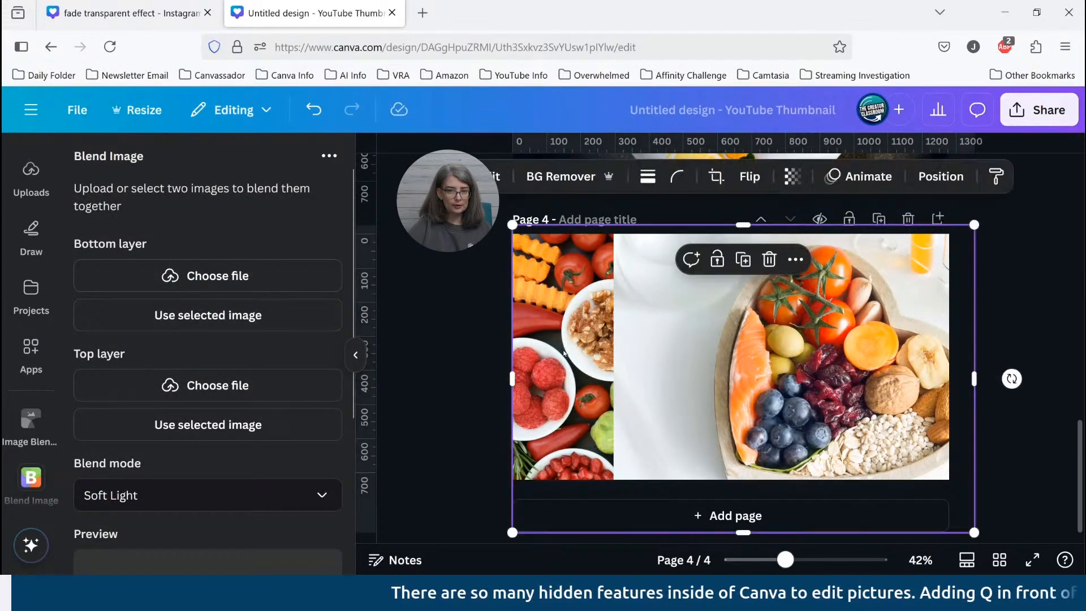
left_click(197, 311)
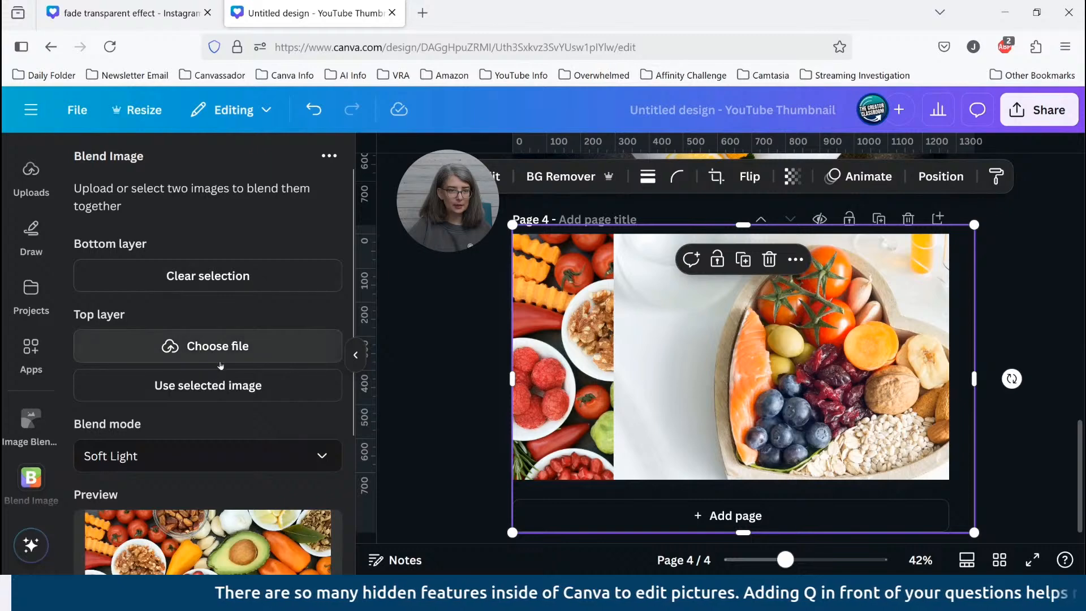
left_click(219, 393)
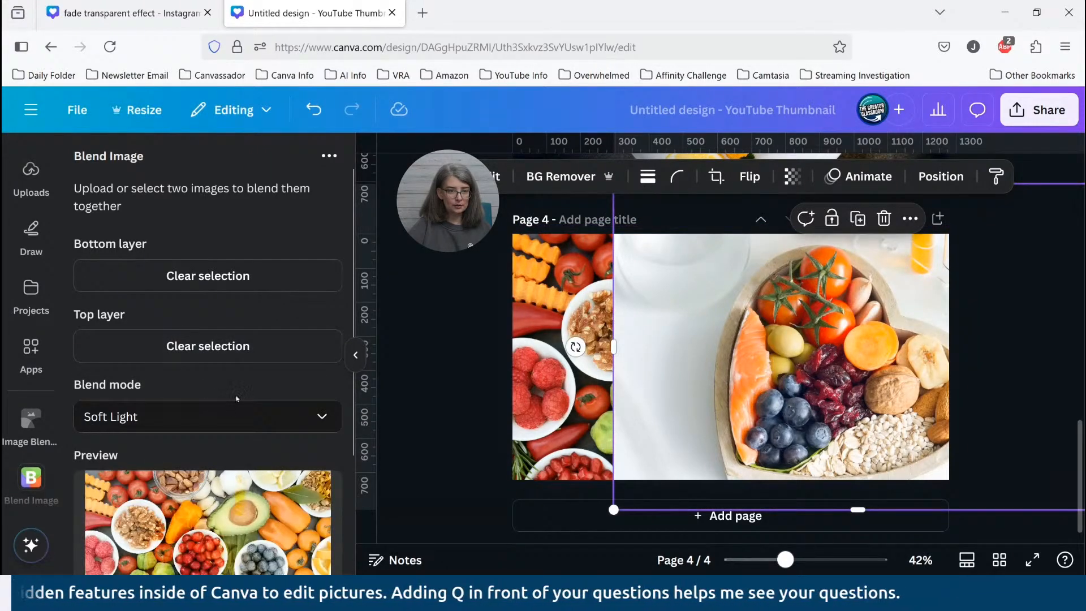
Set the blend mode of the two food photos to Normal
scroll(239, 395, "down", 2)
scroll(239, 394, "down", 1)
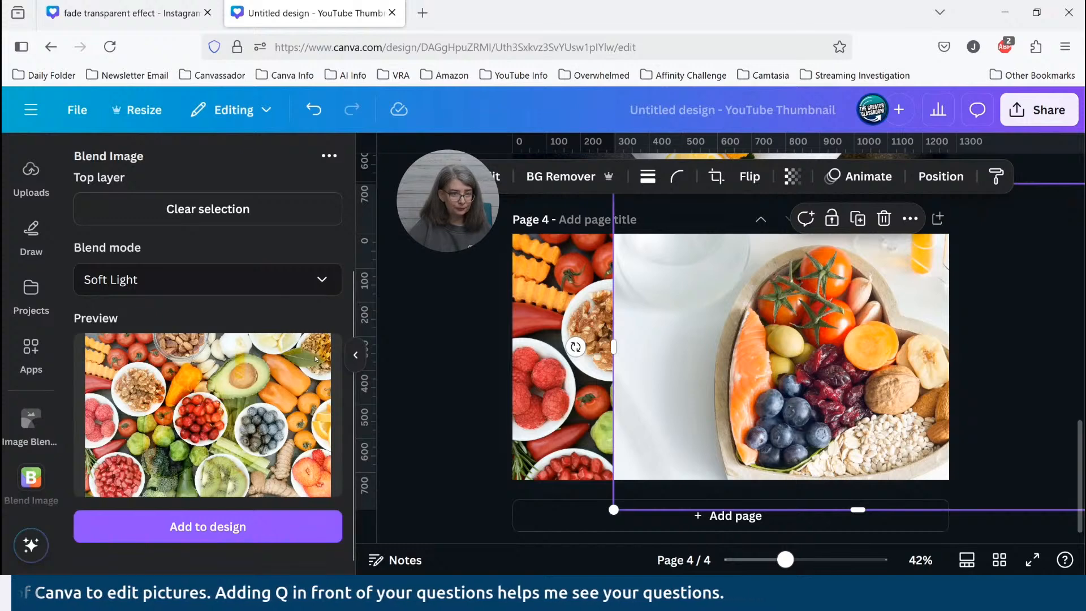
scroll(306, 304, "down", 1)
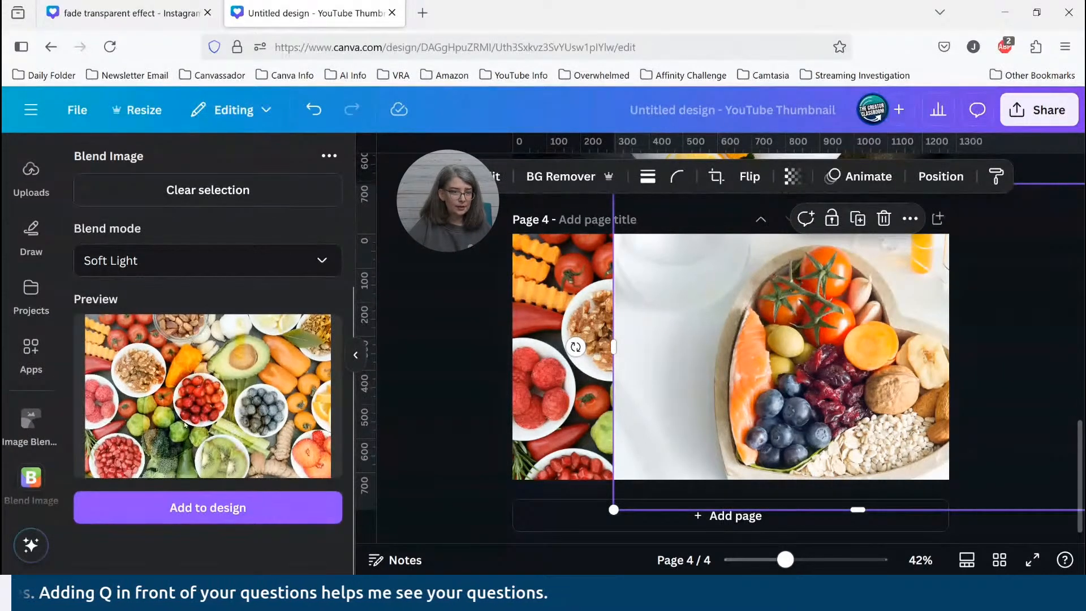
left_click(323, 266)
scroll(291, 295, "up", 1)
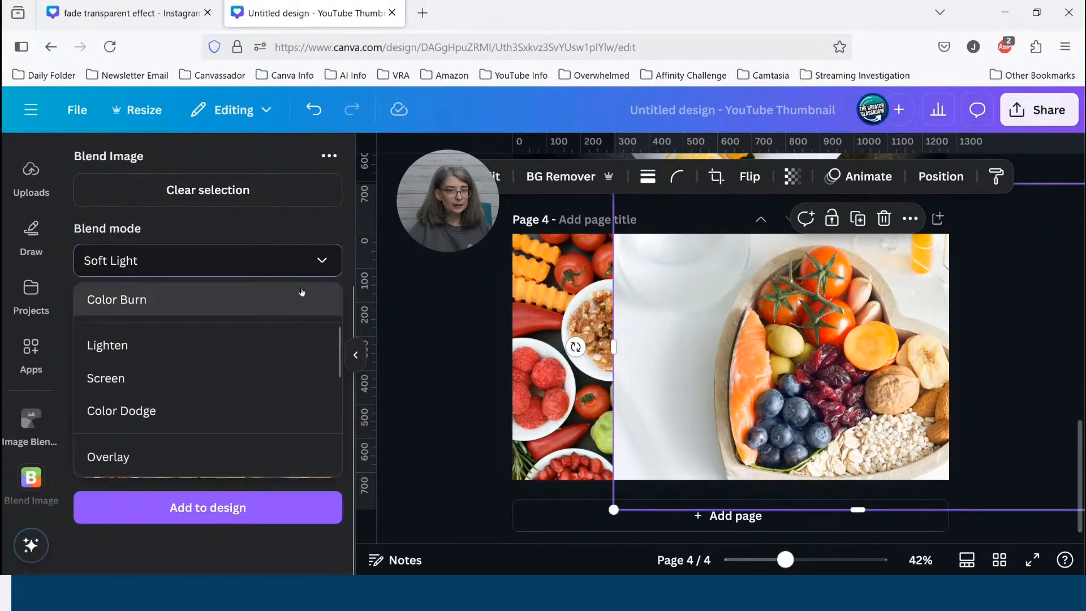
scroll(255, 315, "up", 3)
left_click(215, 316)
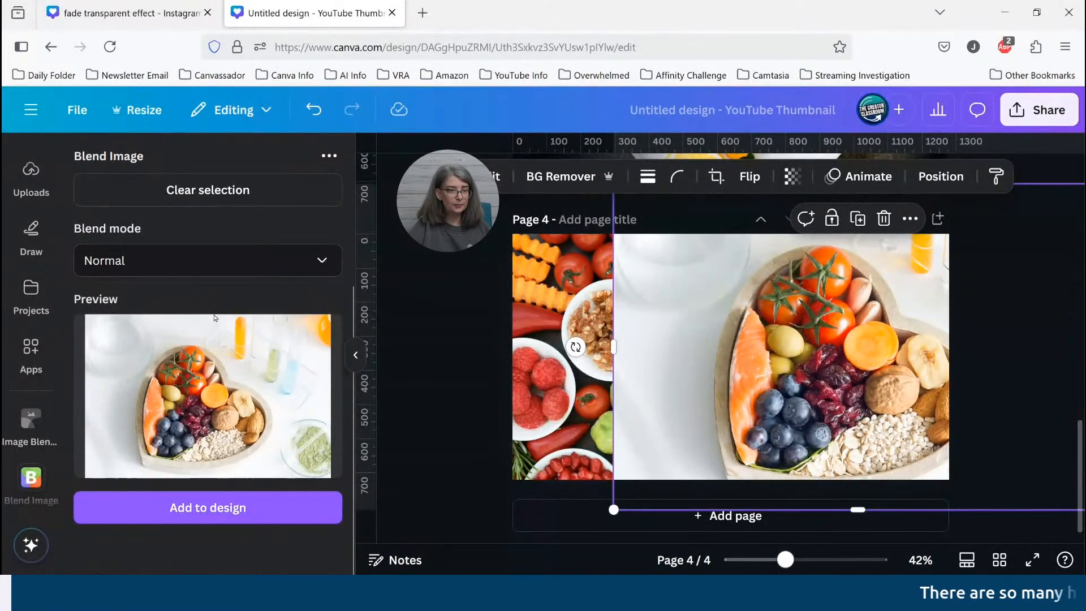
Try the Darken, Multiply and Color Burn blend modes in turn on the two food photos
left_click(328, 262)
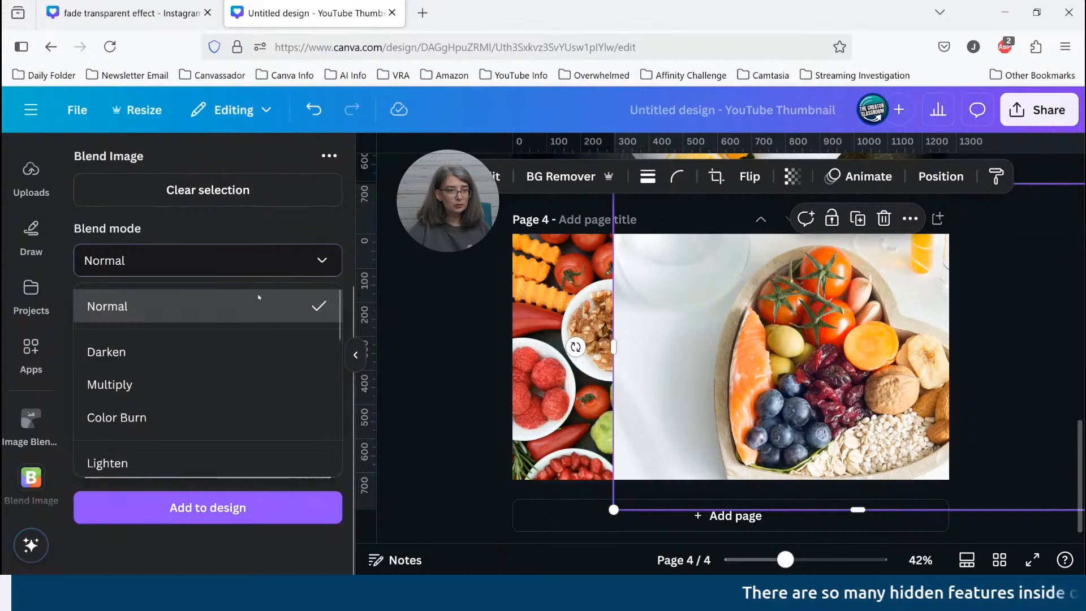
left_click(159, 352)
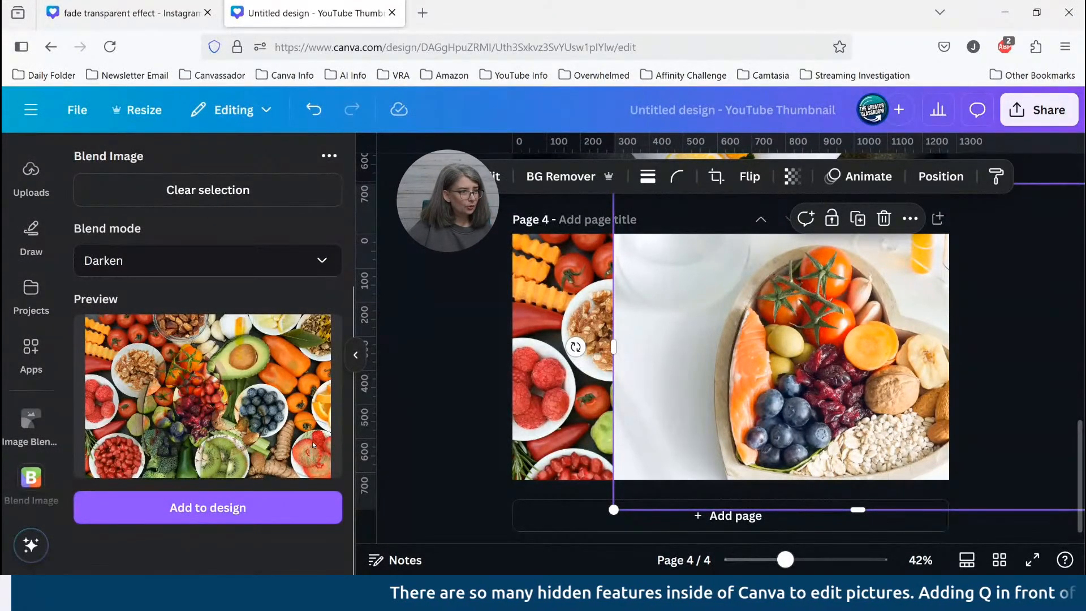
left_click(322, 261)
left_click(136, 386)
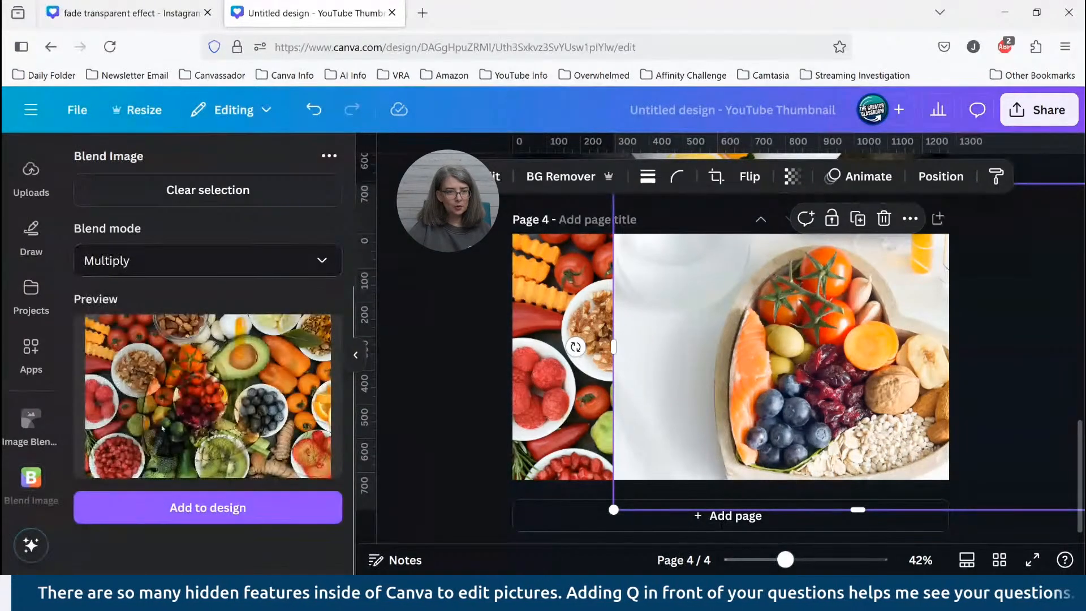
left_click(278, 263)
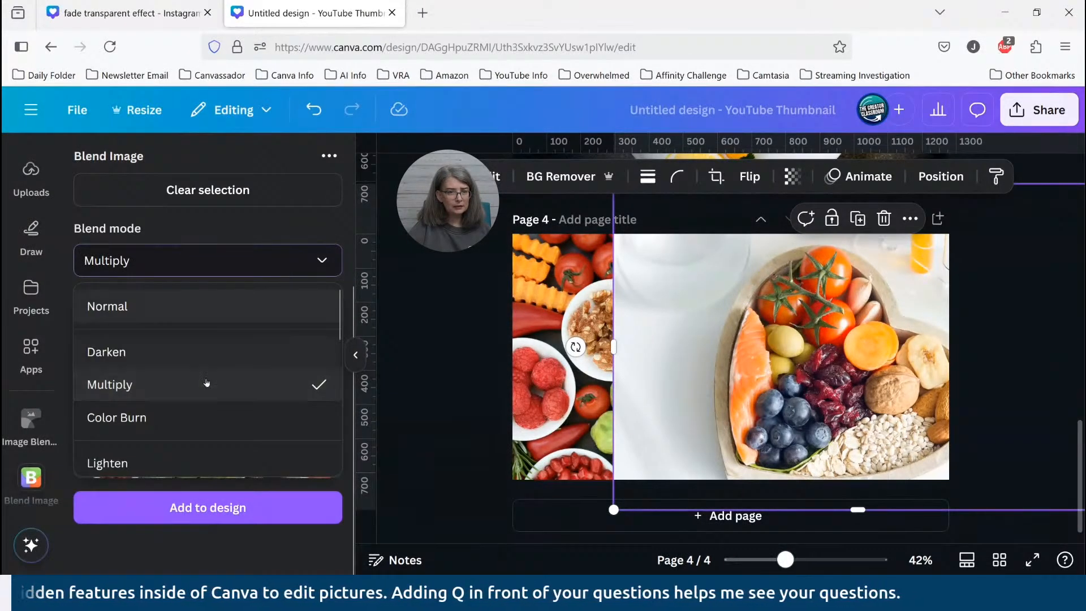
left_click(170, 418)
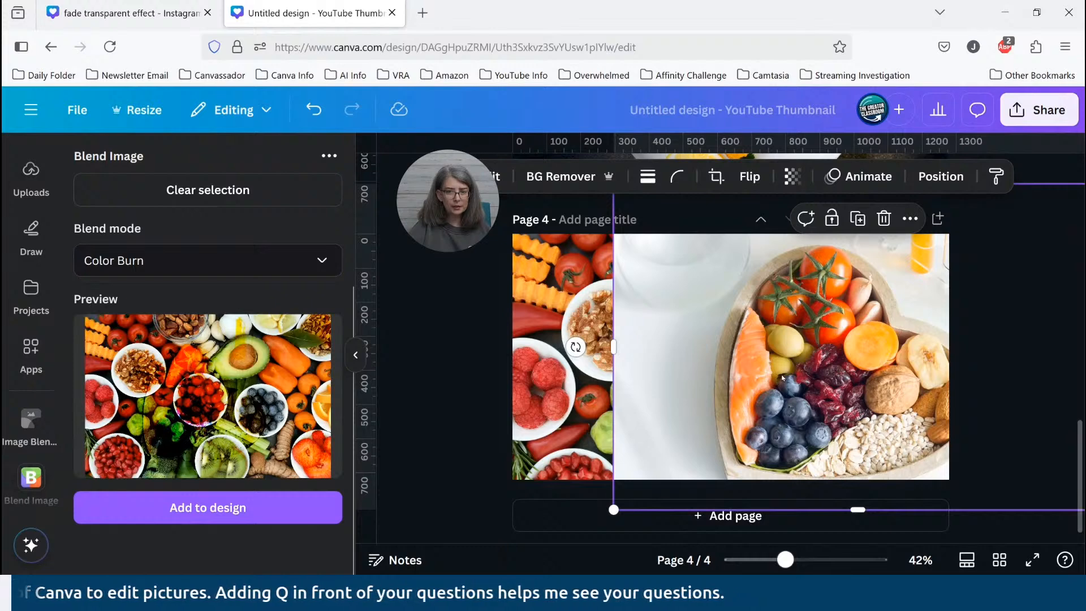
Move the heart bowl photo back left to cover page 4 and set the blend mode to Lighten
left_click_drag(781, 374, 679, 373)
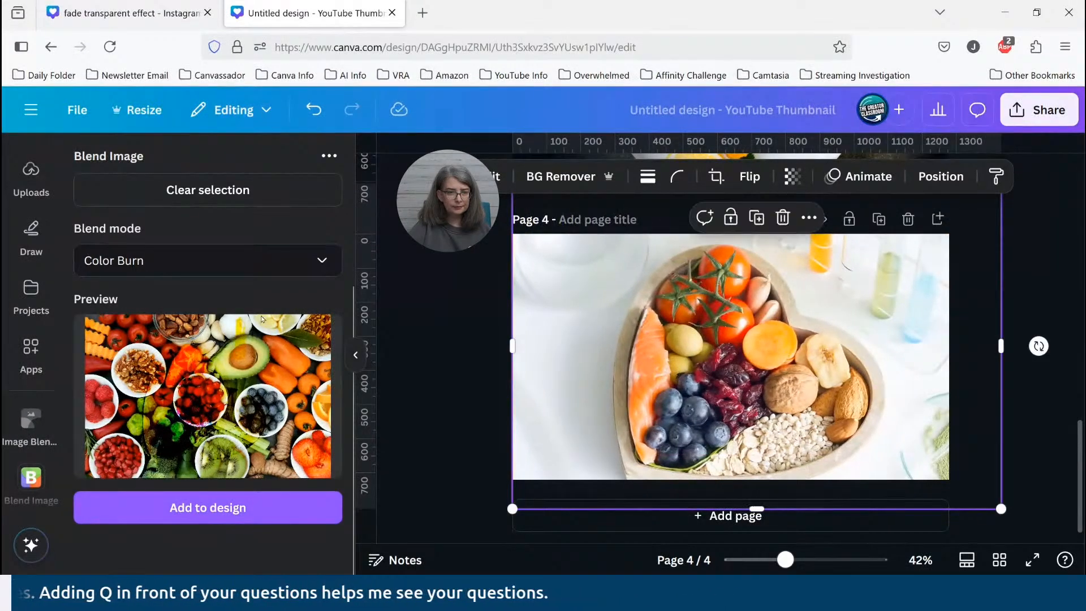
left_click(249, 273)
scroll(145, 421, "down", 2)
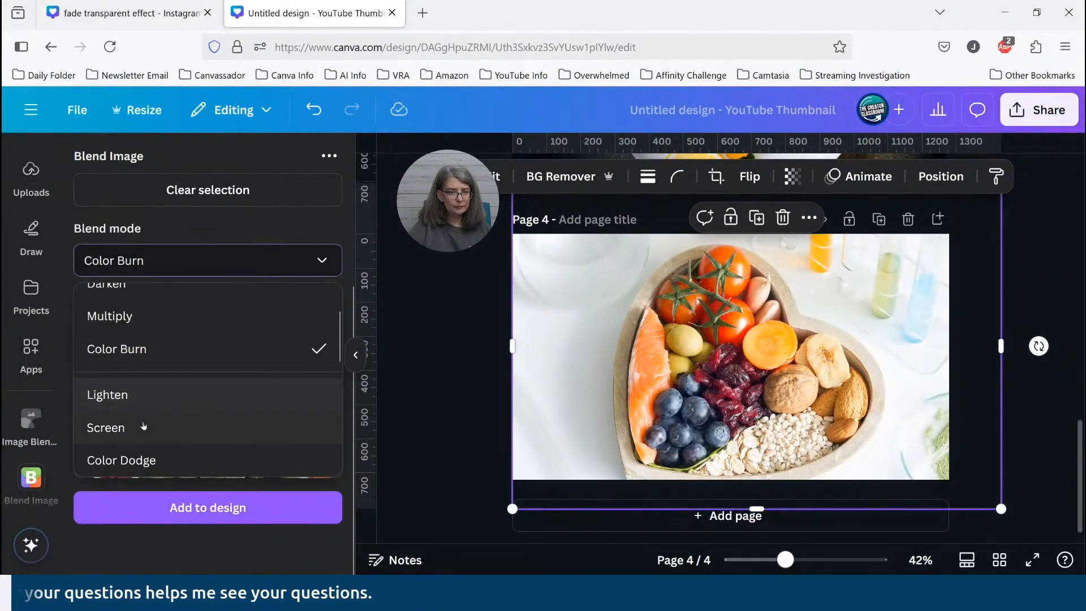
left_click(139, 401)
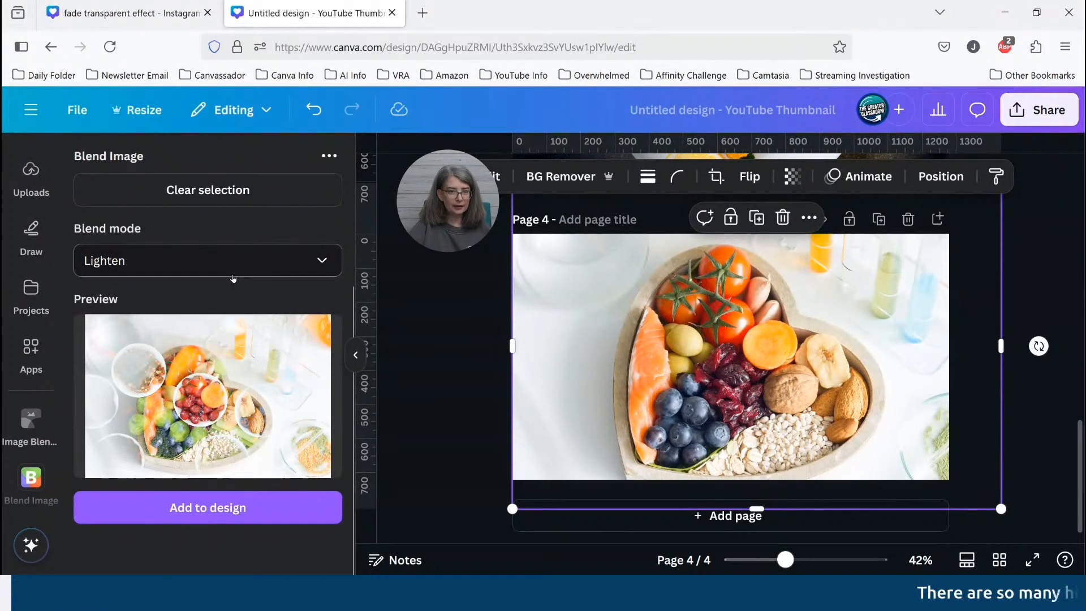
Try the Screen blend mode on the two food photos
left_click(233, 276)
scroll(147, 427, "down", 2)
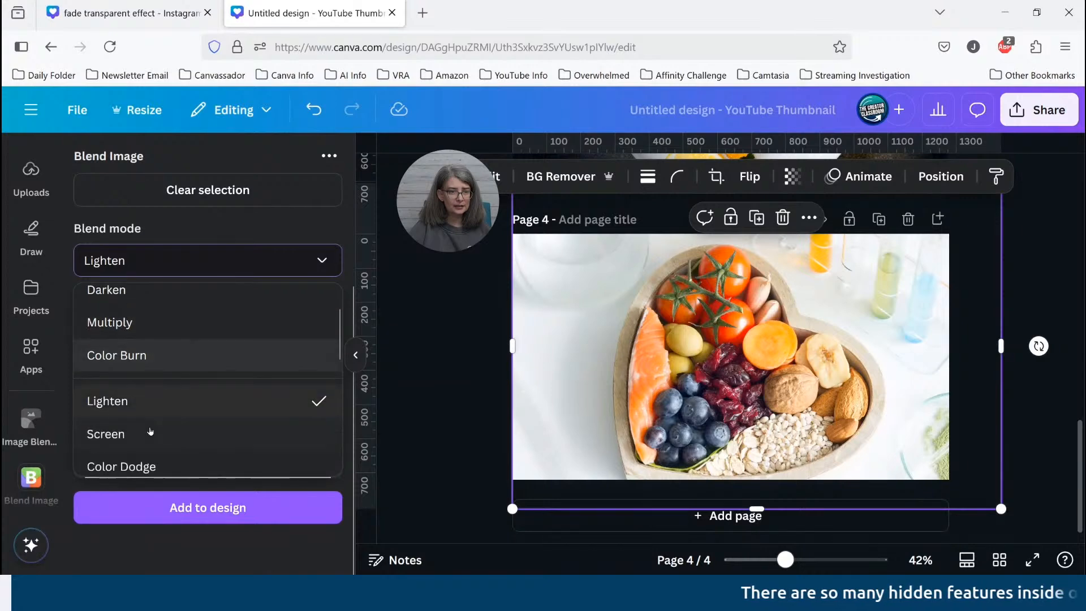
left_click(147, 426)
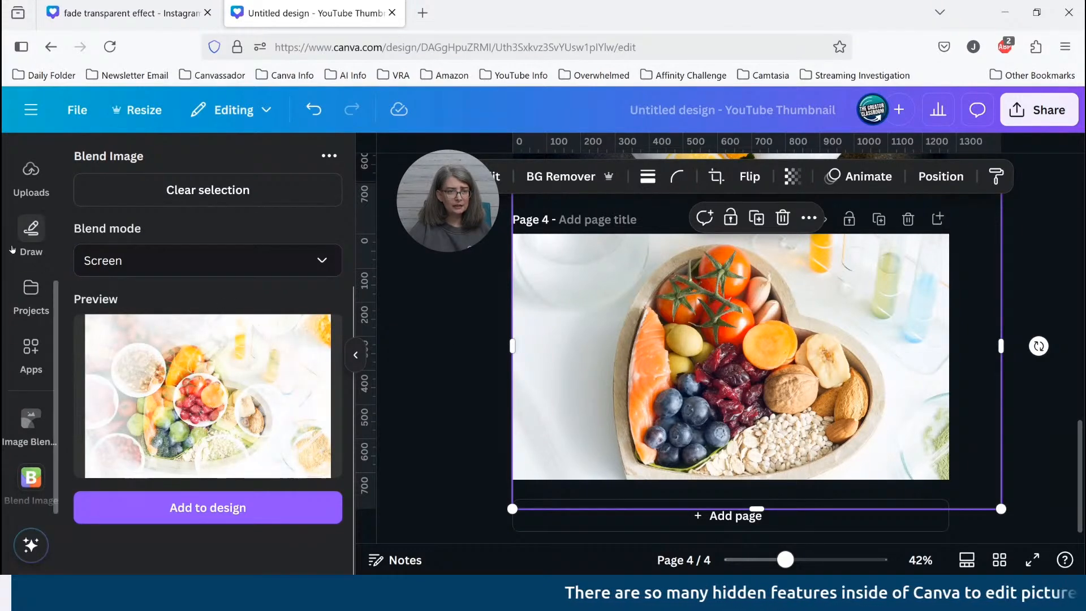
Search the element photos for "red" and place the wide dark-edged red texture photo on page 4
left_click(32, 232)
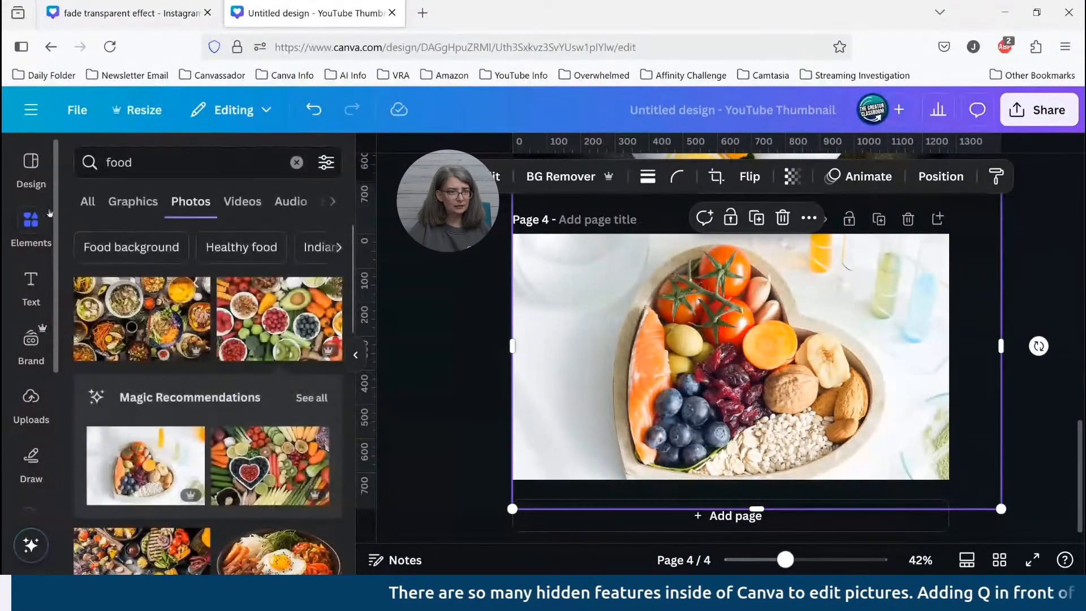
double_click(157, 169)
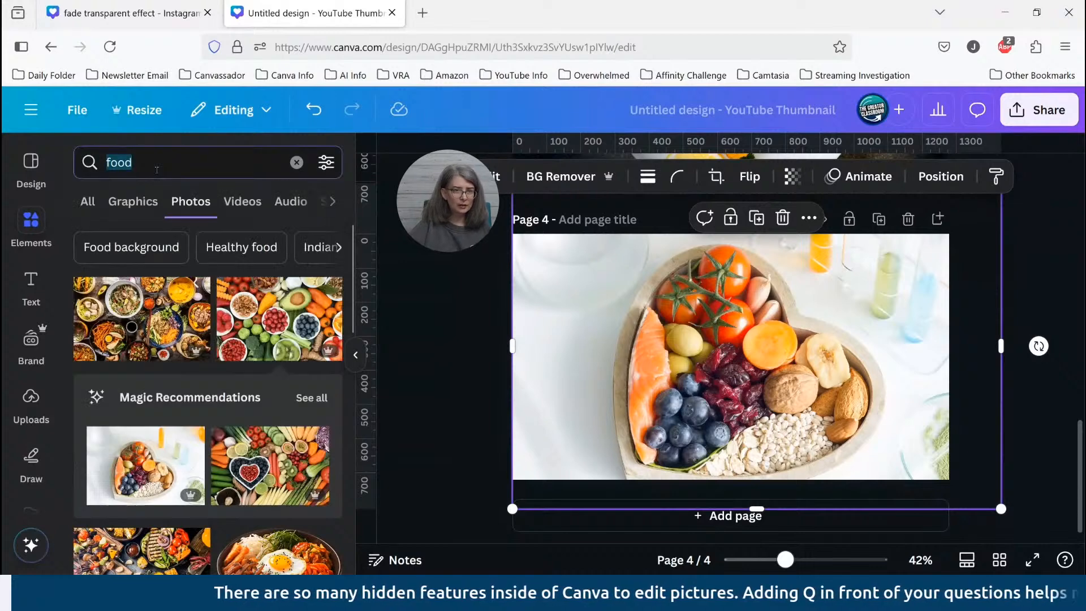
type("red")
key("Return")
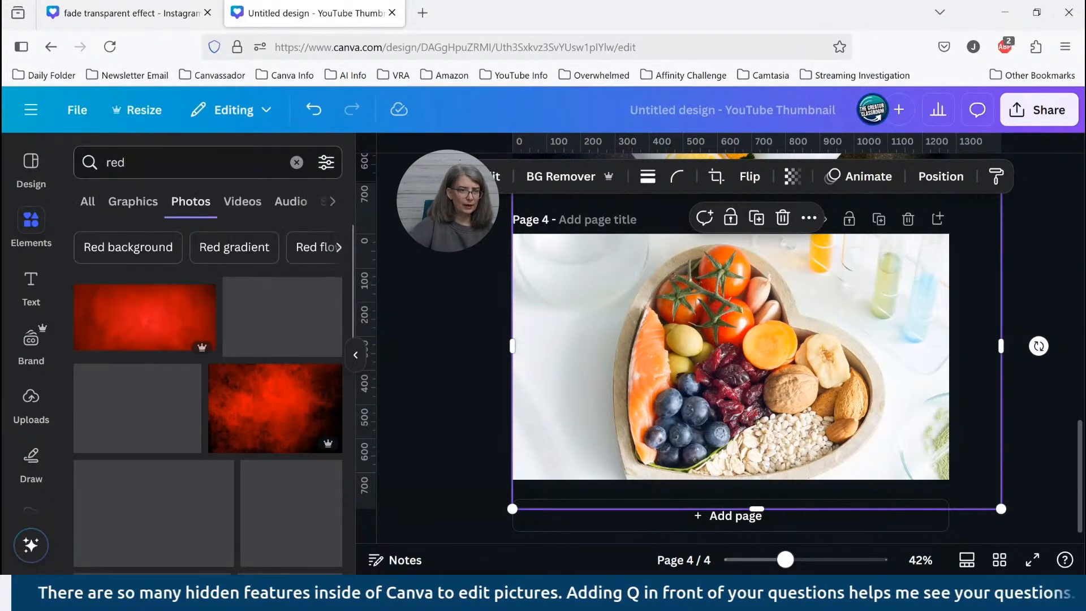
left_click_drag(140, 325, 673, 317)
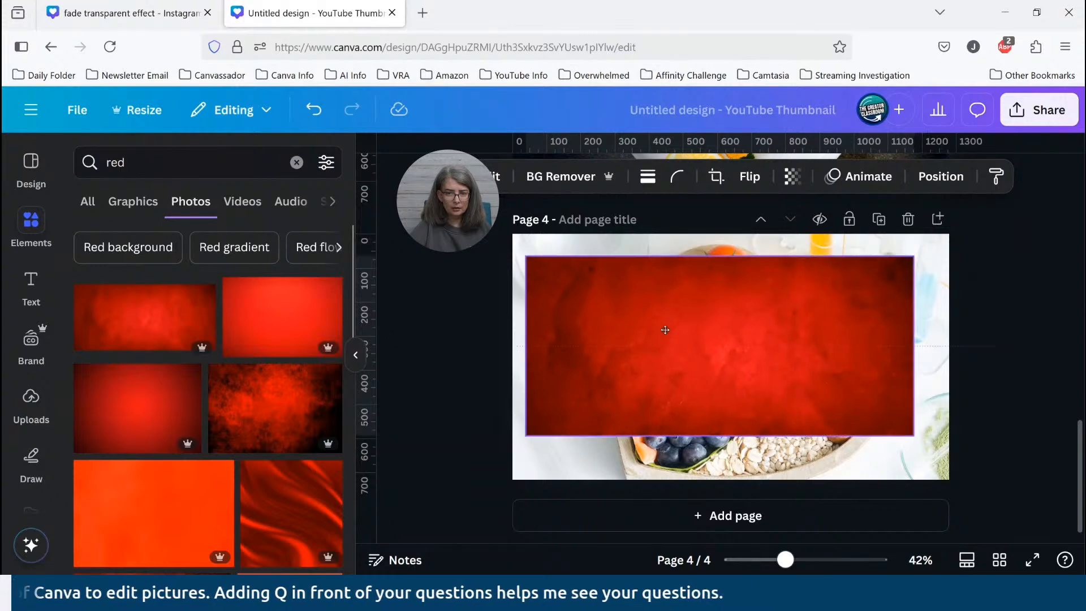
Delete the heart bowl photo from page 4, and enlarge the red texture, positioning it so part of the vegetable photo shows
left_click(928, 366)
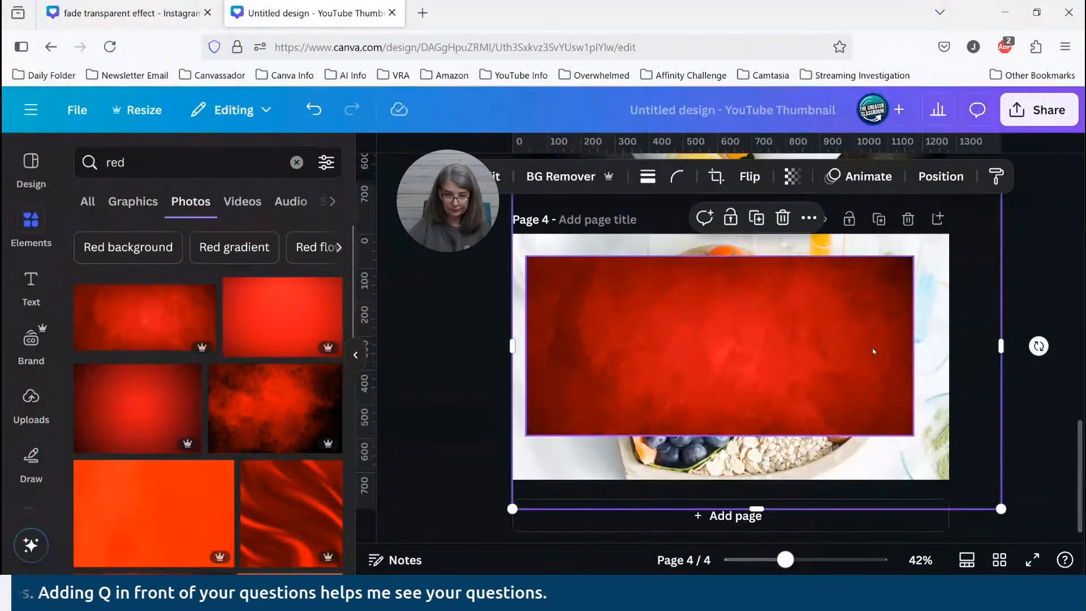
key("Delete")
left_click(767, 360)
left_click_drag(751, 360, 736, 328)
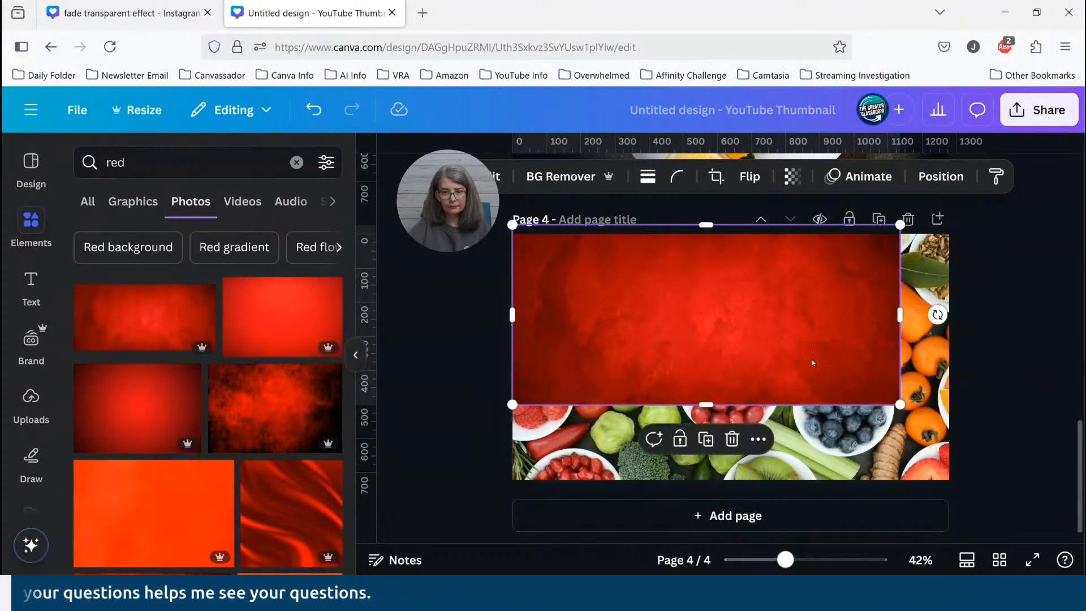
left_click_drag(913, 416, 1084, 494)
left_click_drag(763, 396, 811, 387)
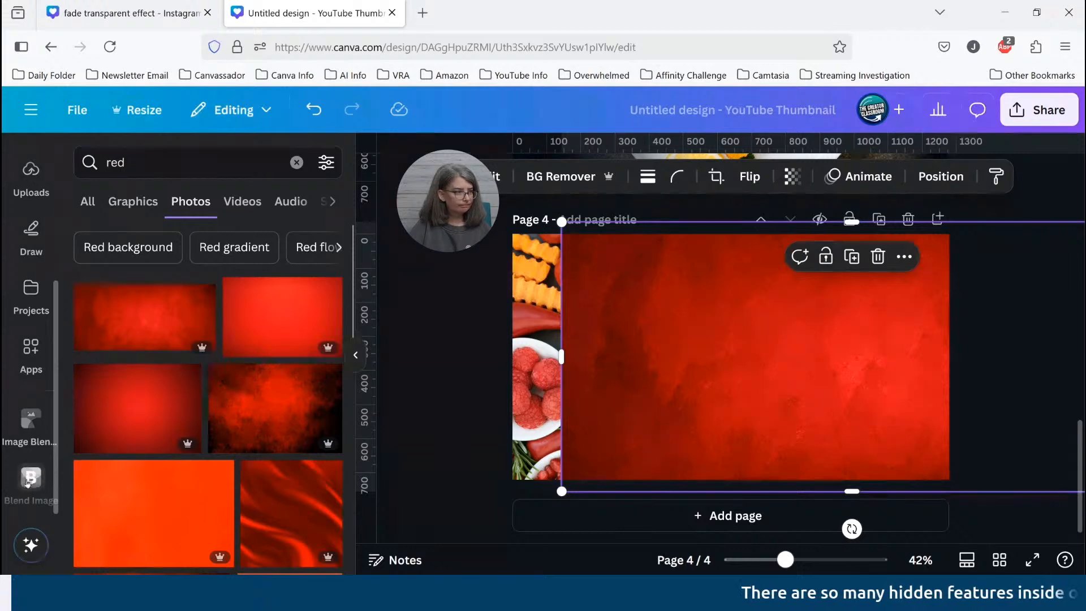
Replace the top layer of the blend with the red texture photo, and shift that photo to cover all of page 4
left_click(27, 482)
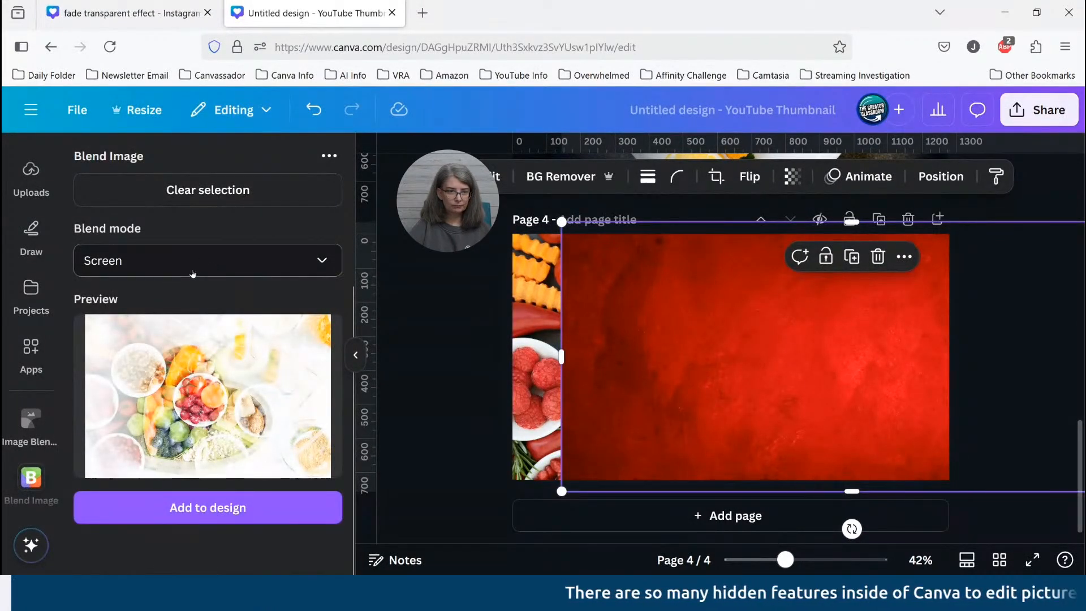
left_click(218, 346)
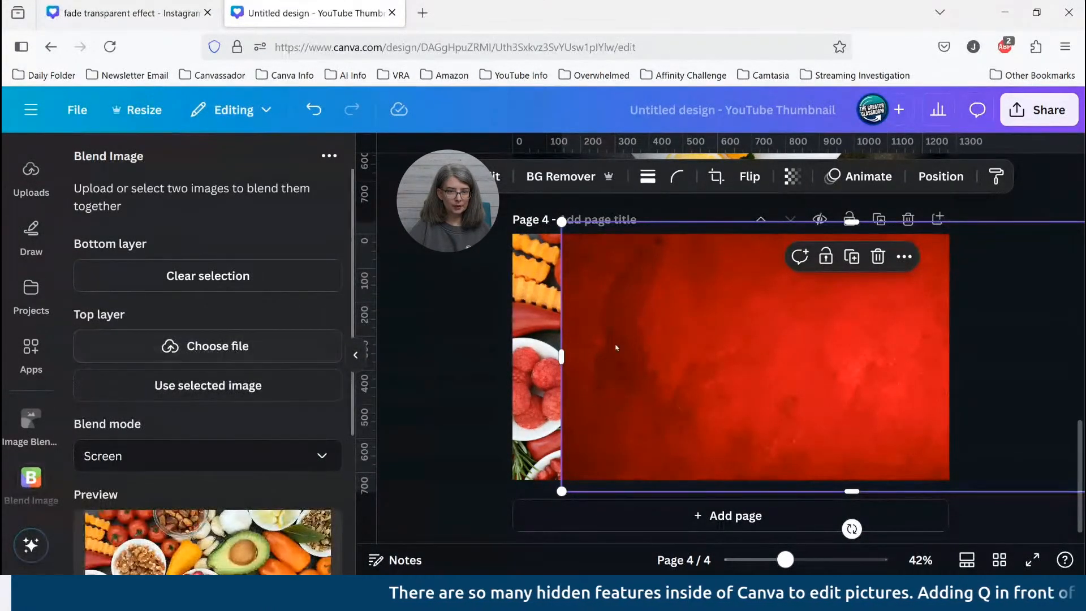
left_click(245, 386)
left_click_drag(685, 370, 626, 368)
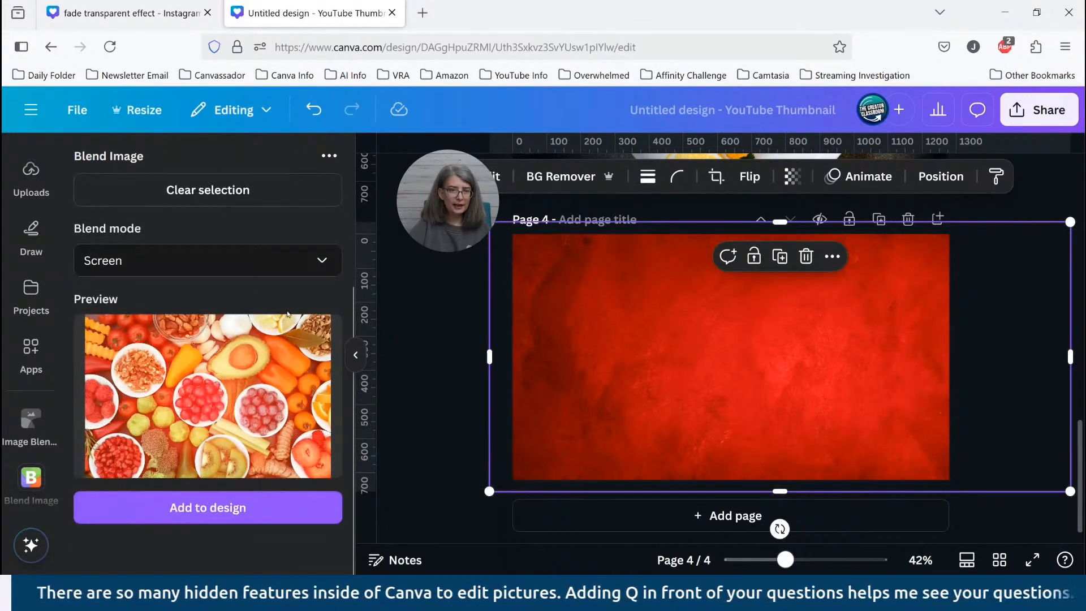
Set the blend mode of the vegetable photo and red texture to Normal, and deselect the red texture
left_click(208, 261)
scroll(181, 316, "up", 1)
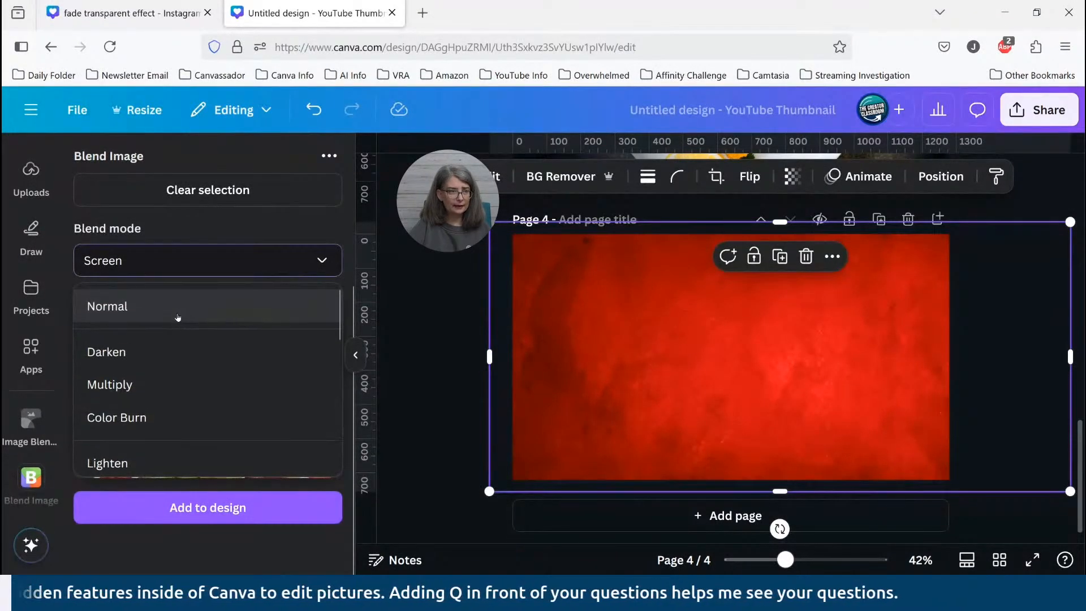
left_click(178, 317)
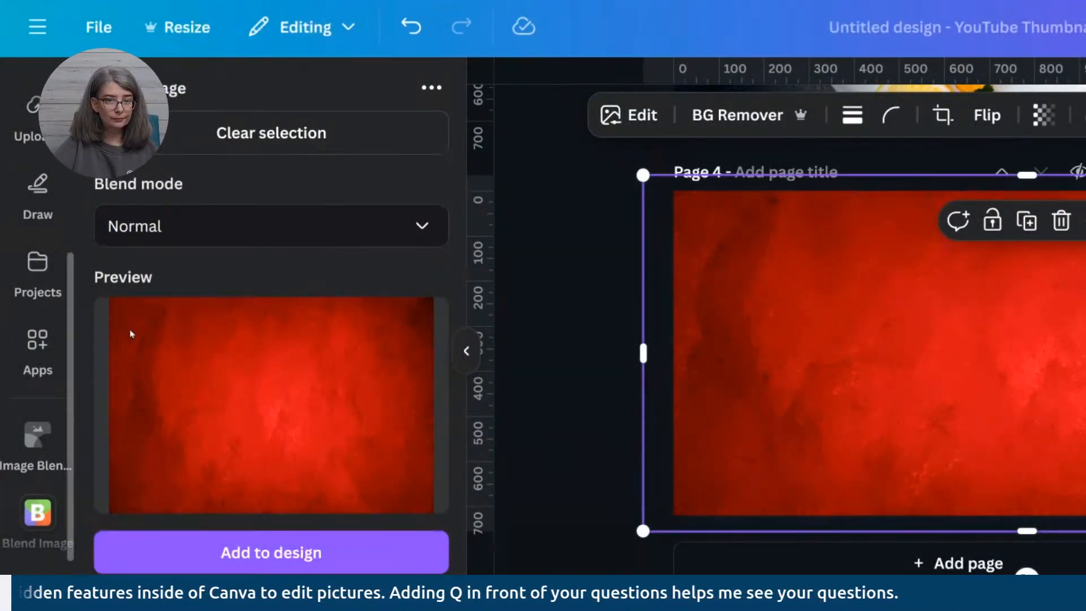
left_click(578, 416)
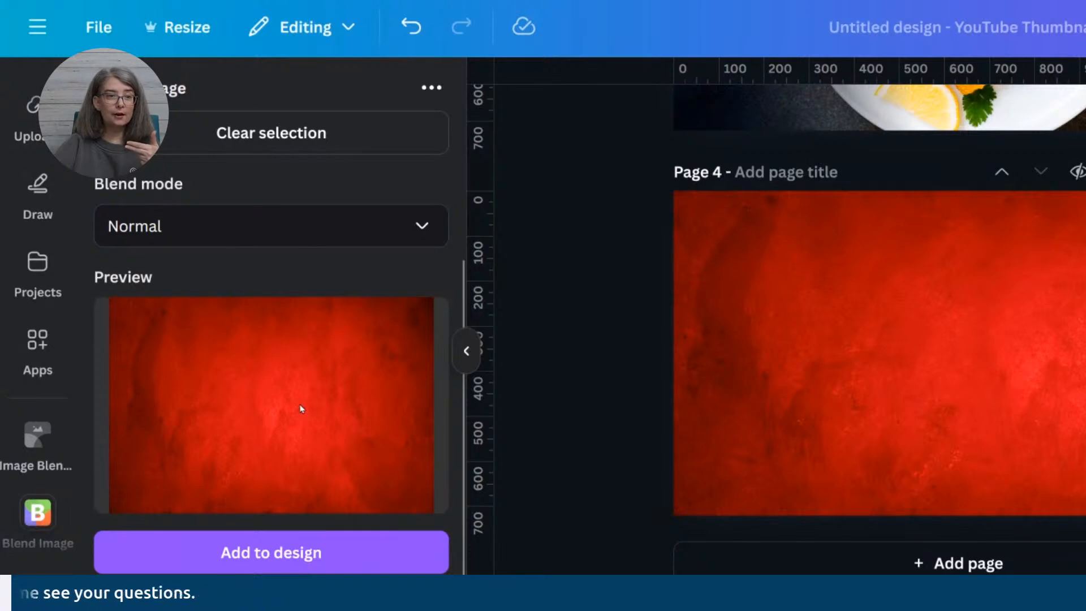
Try the Darken, Multiply and Color Burn blend modes in turn on the vegetable photo and red texture
left_click(424, 227)
left_click(199, 347)
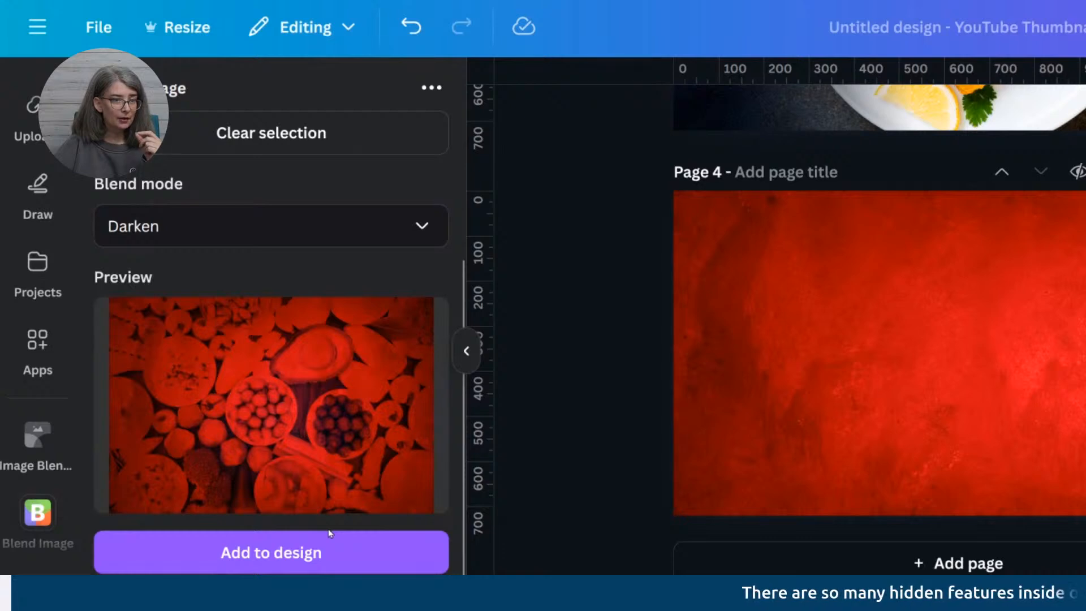
left_click(419, 221)
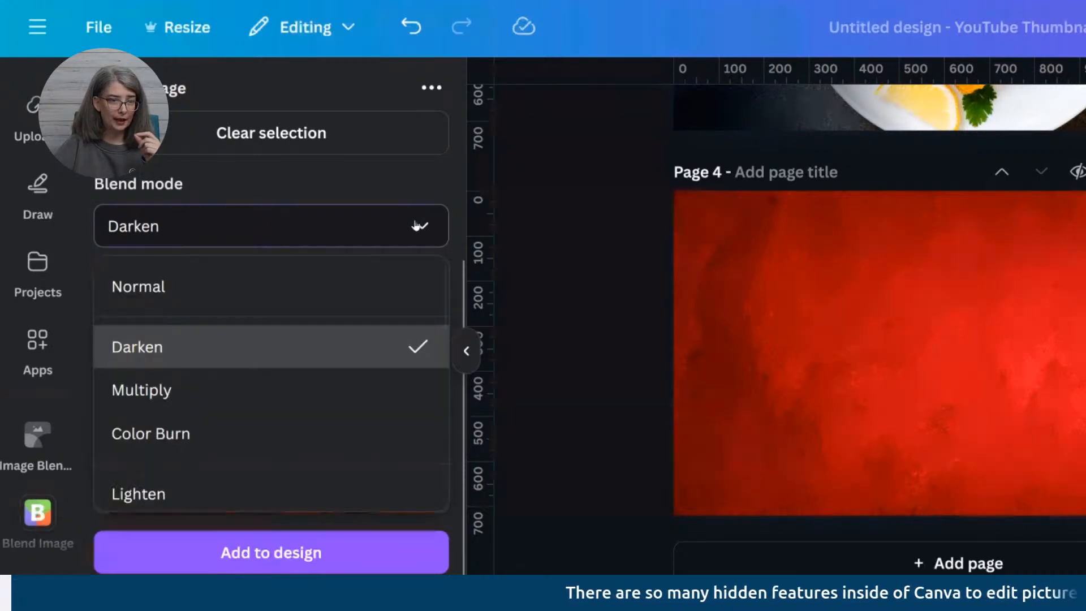
left_click(166, 391)
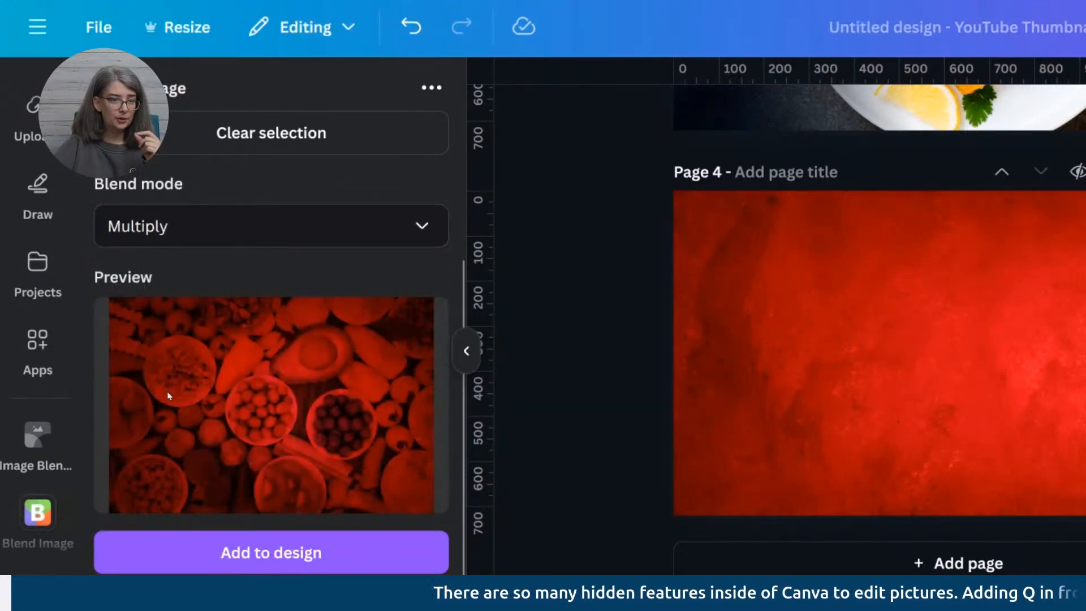
left_click(366, 229)
left_click(162, 434)
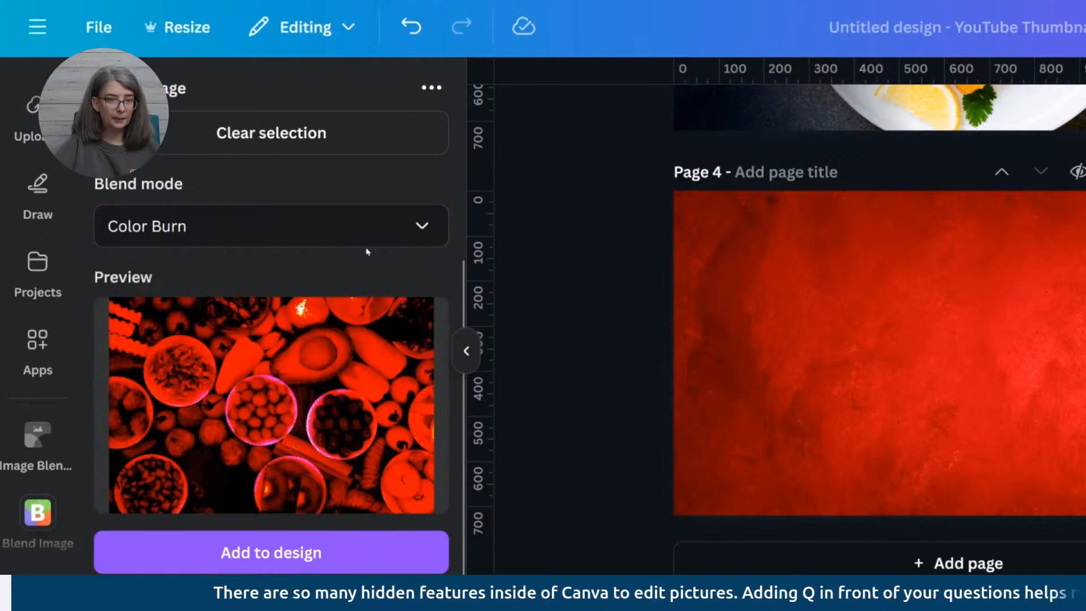
Try the Lighten, Screen and Color Dodge blend modes in turn on the vegetable photo and red texture
left_click(390, 232)
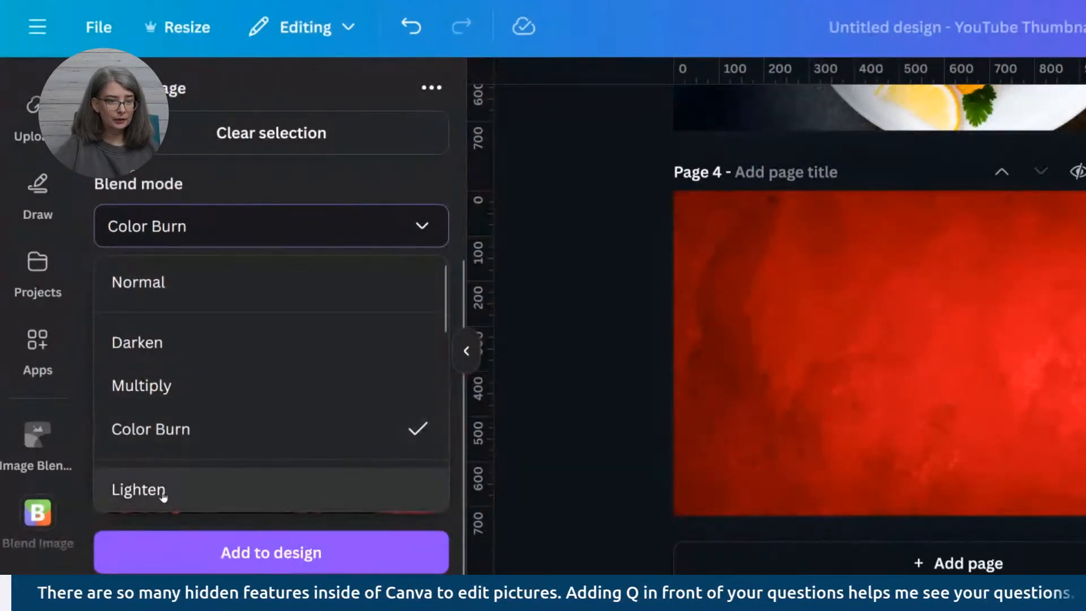
left_click(163, 492)
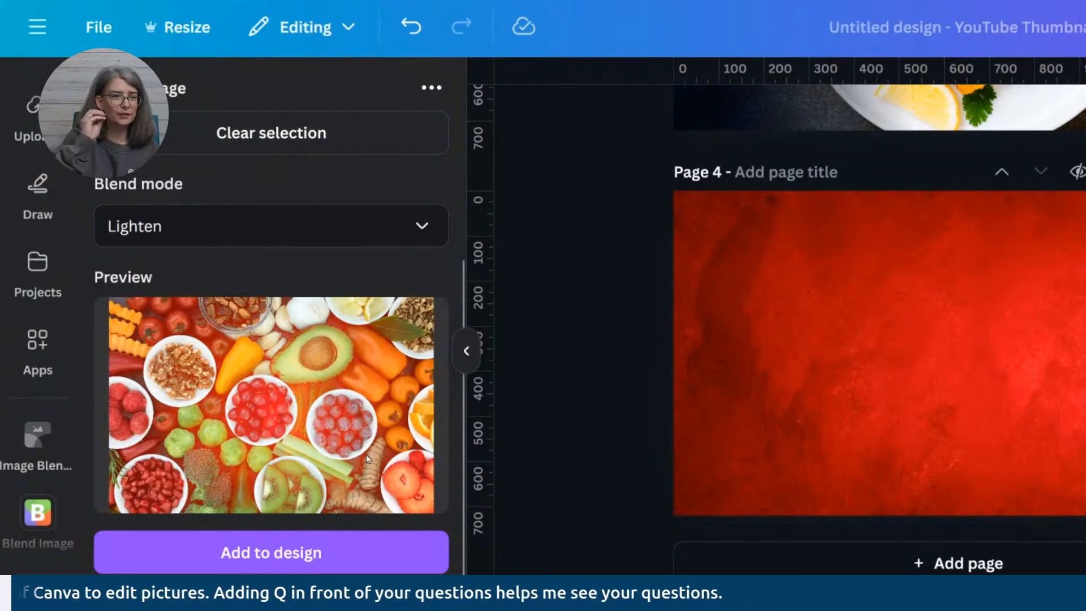
left_click(357, 231)
scroll(226, 475, "down", 2)
left_click(196, 452)
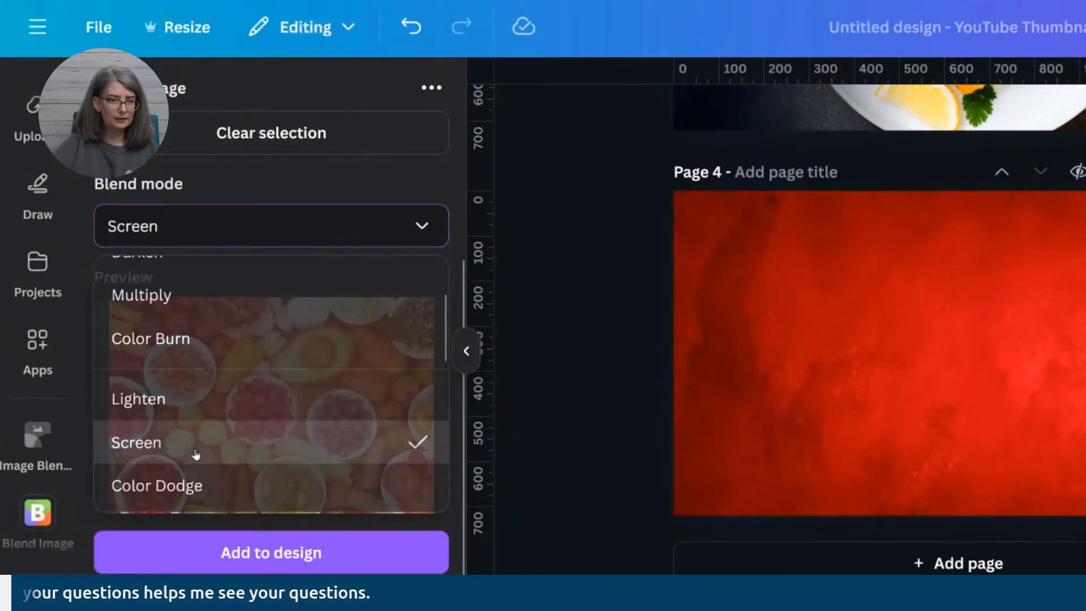
left_click(406, 243)
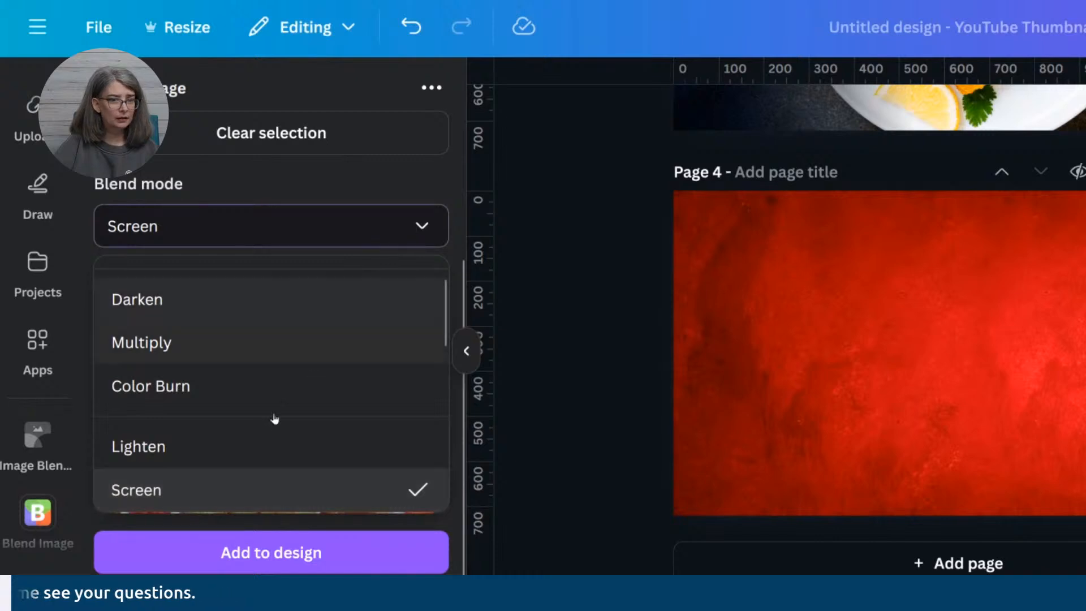
scroll(230, 463, "down", 2)
left_click(218, 450)
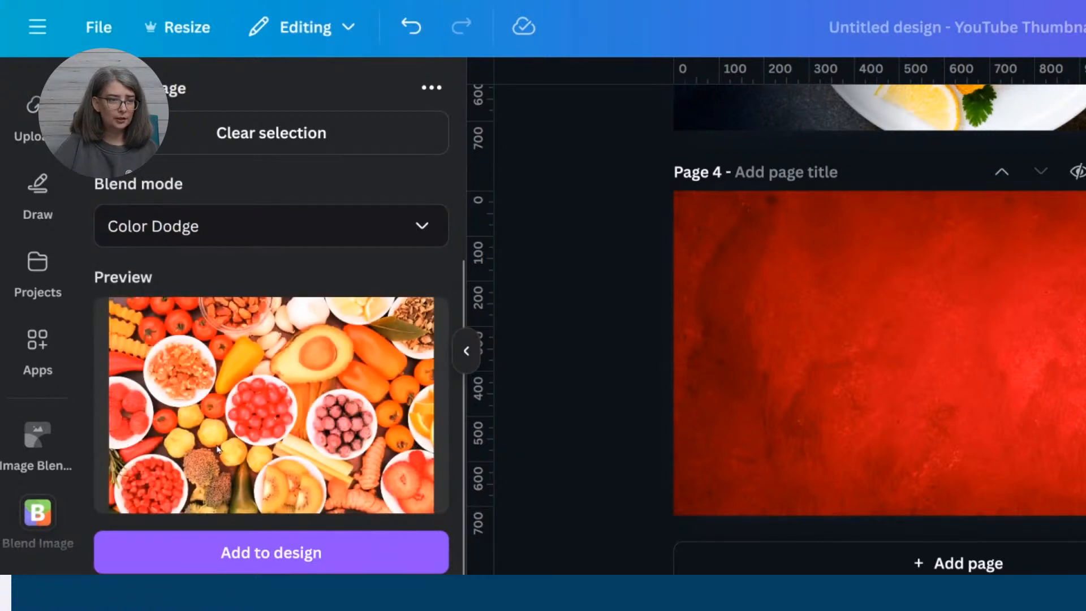
Try the Overlay, Soft Light and Hard Light blend modes in turn on the vegetable photo and red texture
left_click(416, 236)
scroll(229, 451, "down", 2)
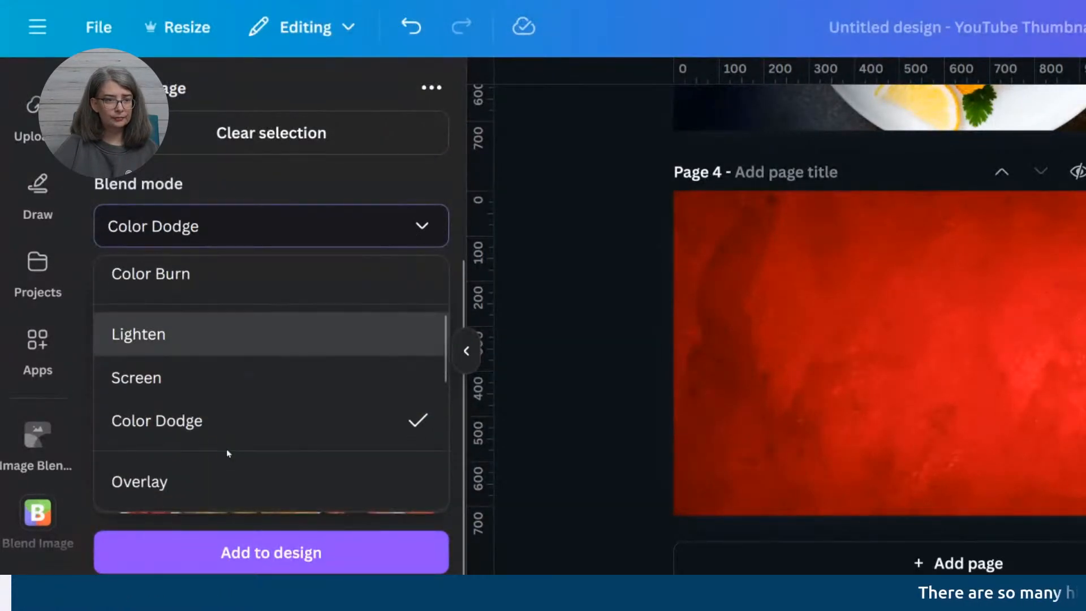
left_click(164, 480)
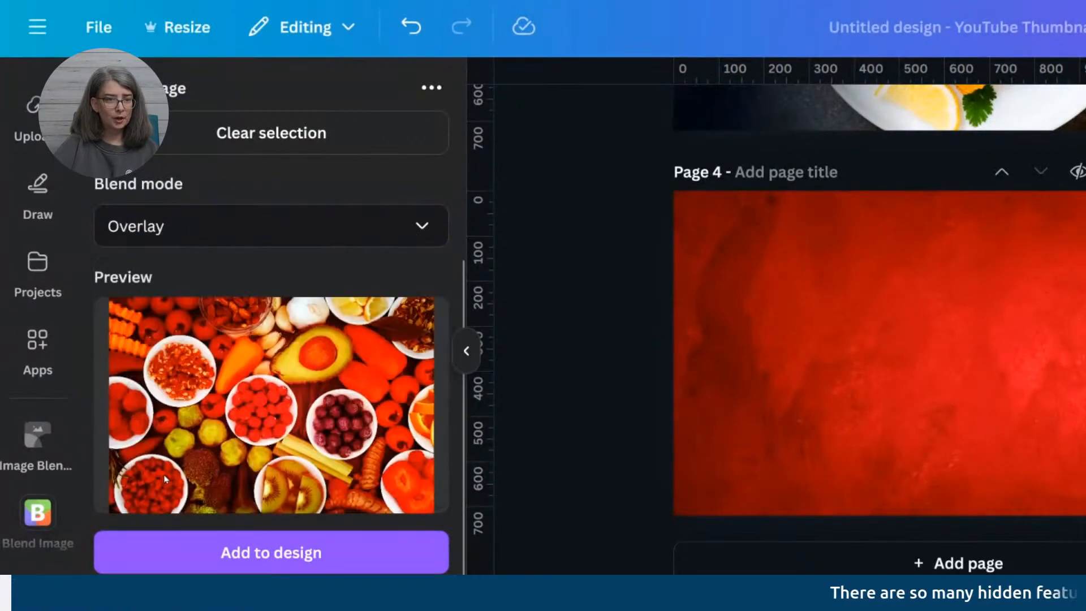
left_click(407, 224)
scroll(216, 392, "down", 2)
left_click(202, 356)
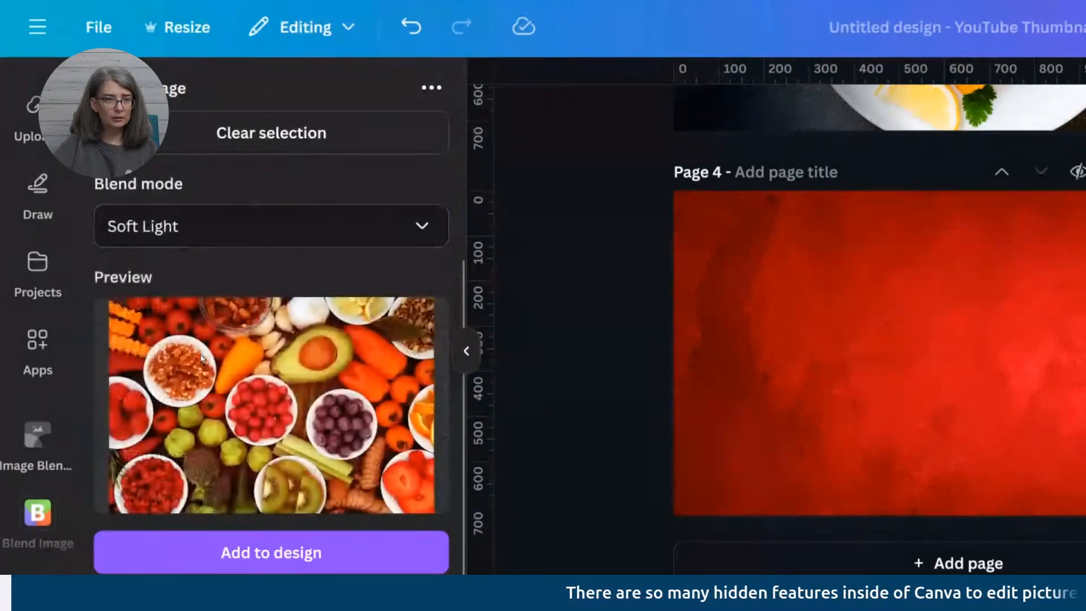
left_click(421, 224)
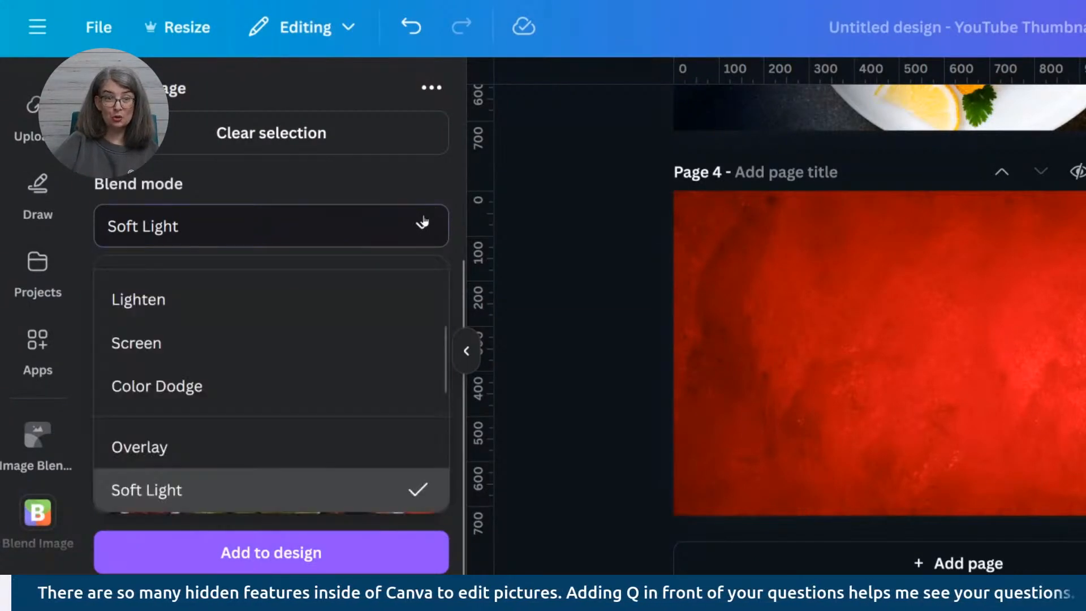
scroll(305, 390, "down", 3)
left_click(209, 357)
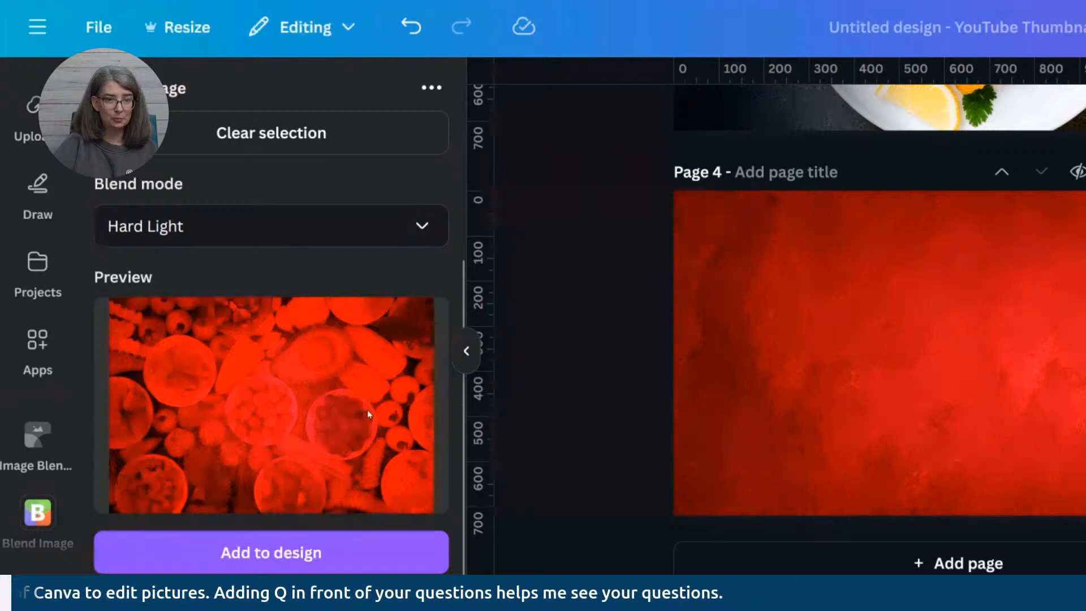
Try the Difference and Exclusion blend modes in turn on the vegetable photo and red texture
left_click(344, 217)
scroll(196, 419, "down", 3)
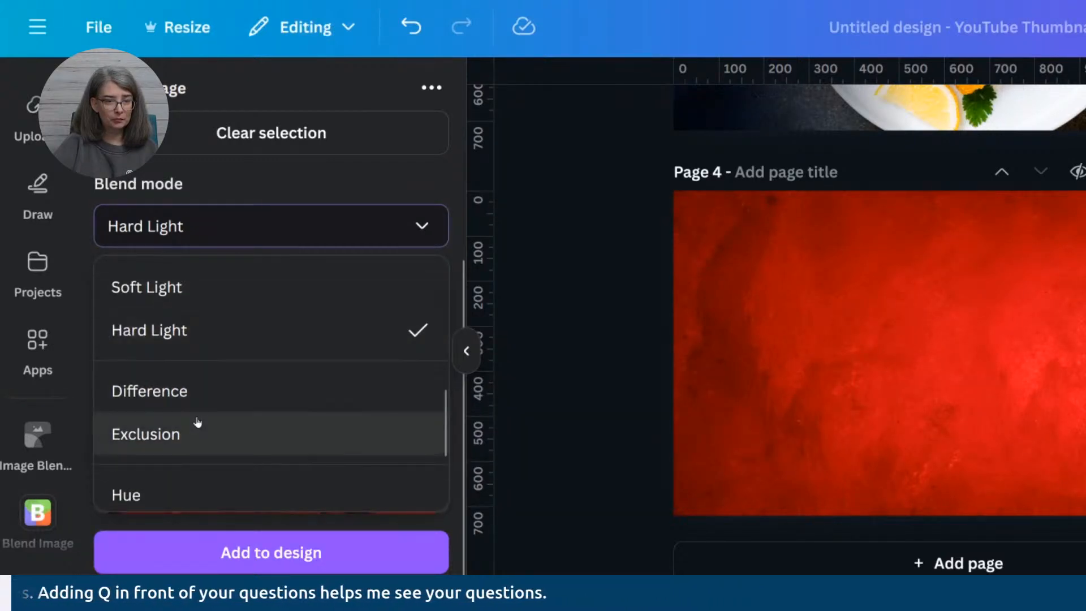
left_click(202, 397)
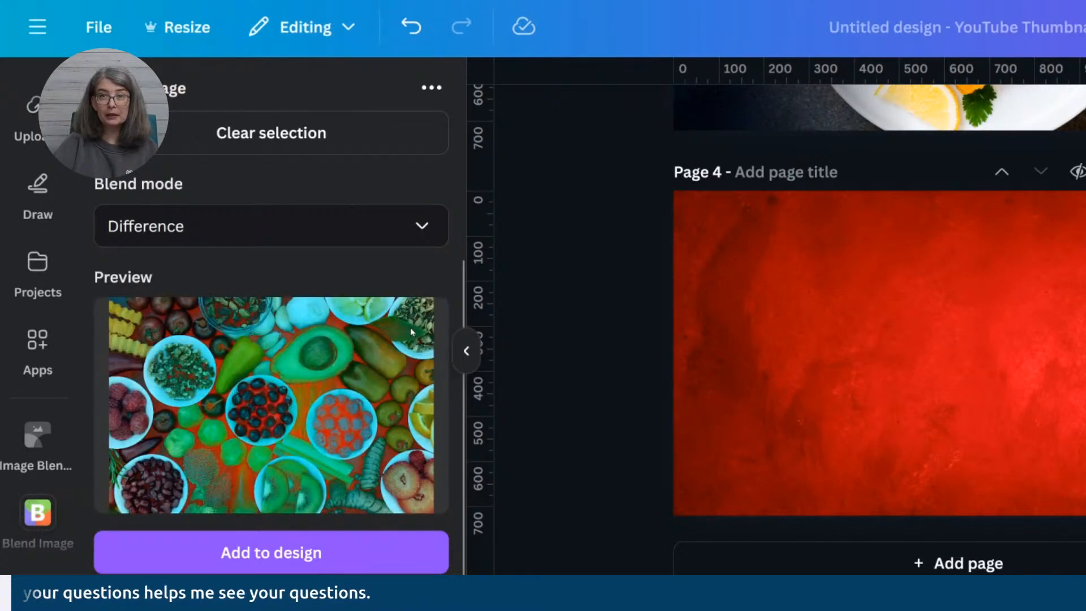
left_click(358, 247)
scroll(192, 410, "down", 3)
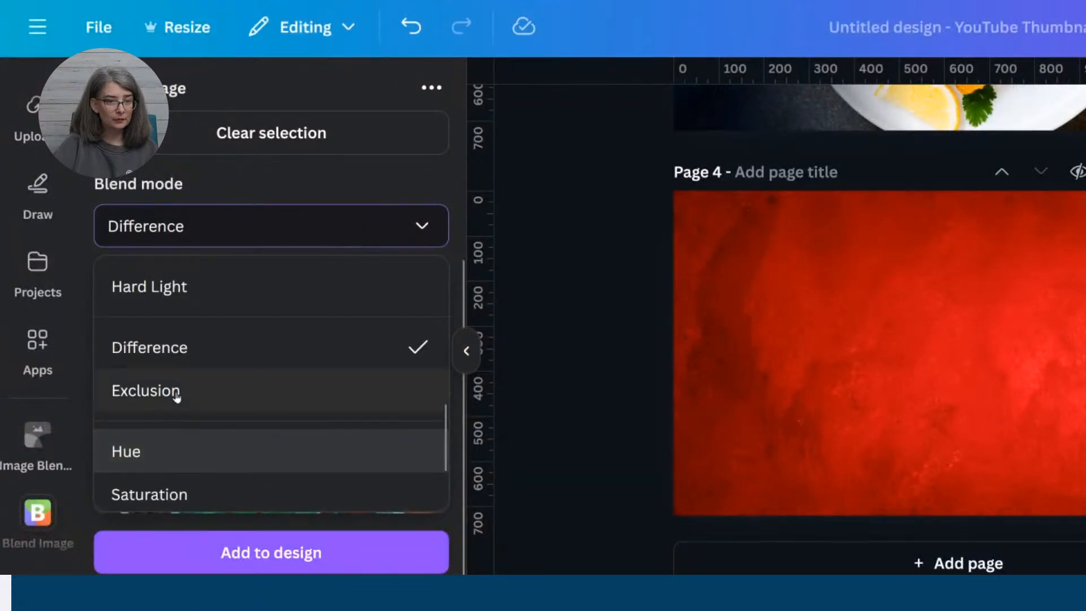
left_click(177, 396)
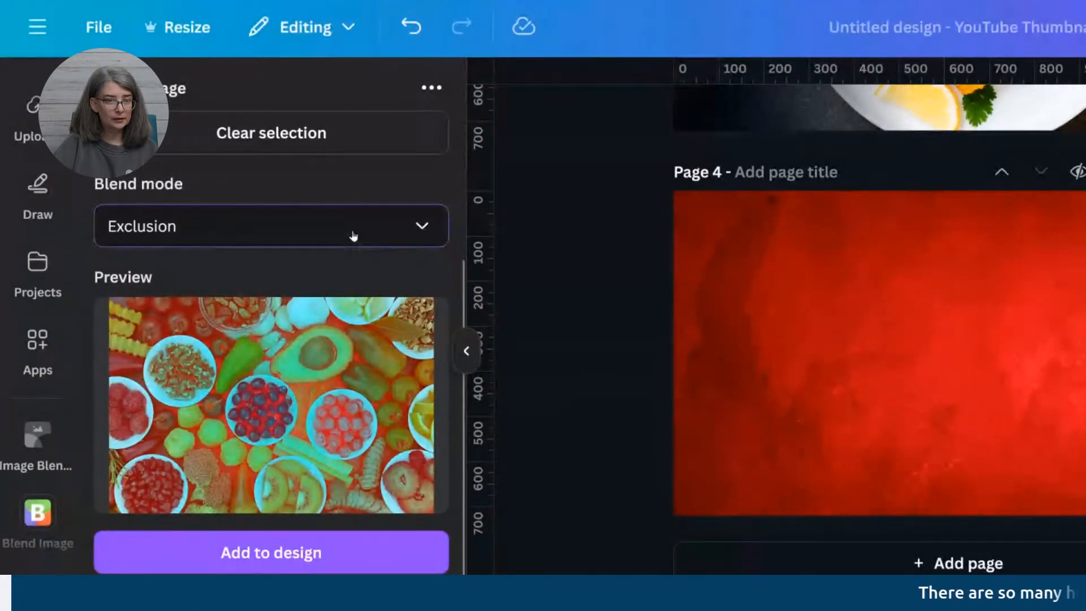
Try the Hue, Saturation and Color blend modes in turn on the vegetable photo and red texture
left_click(353, 236)
scroll(187, 435, "down", 3)
left_click(175, 387)
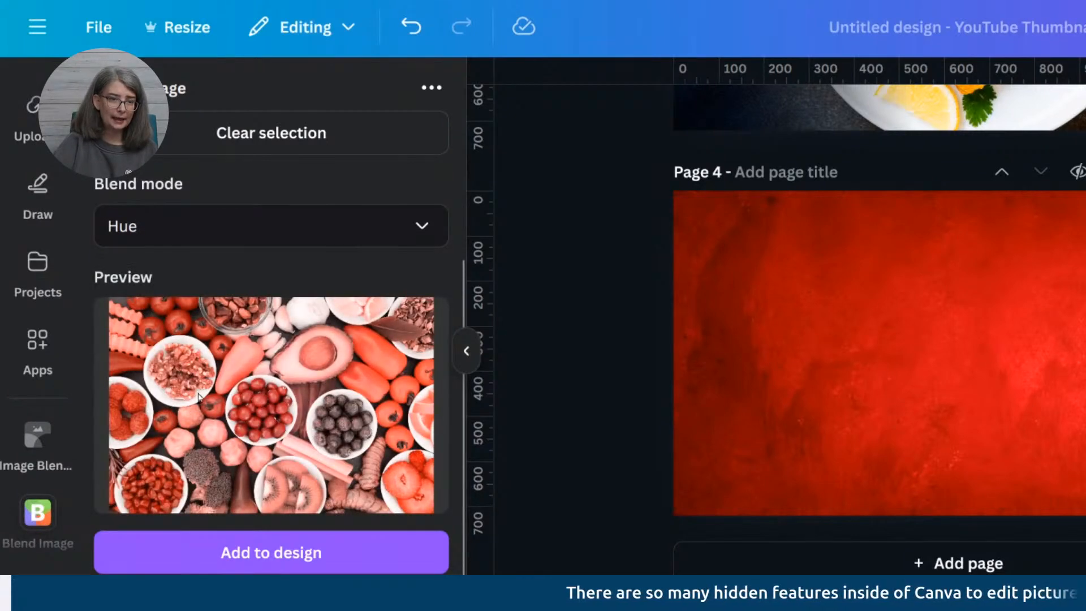
left_click(314, 232)
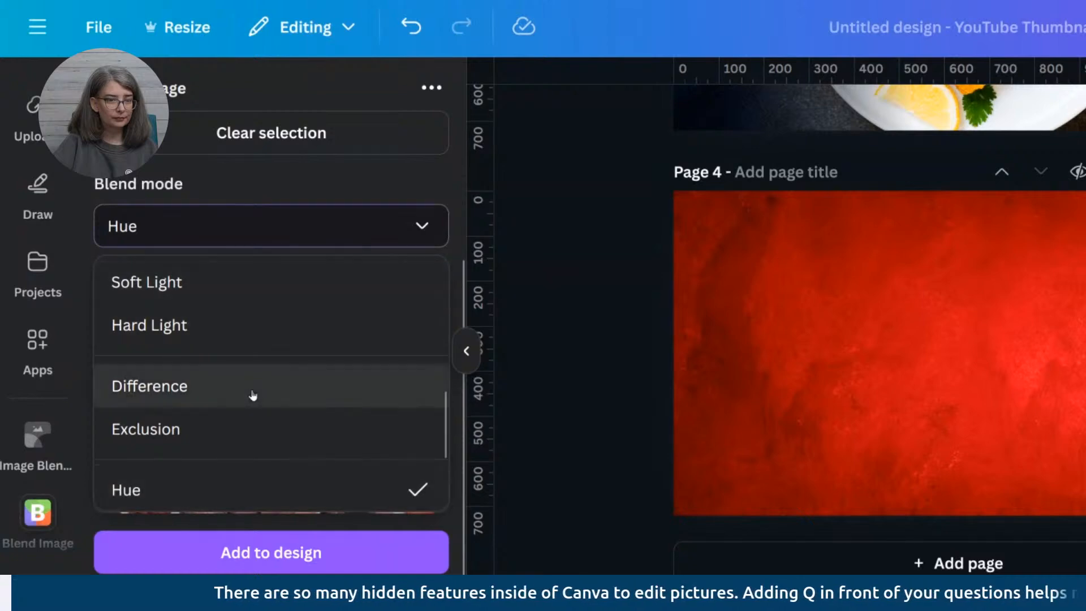
scroll(244, 407, "down", 2)
left_click(181, 444)
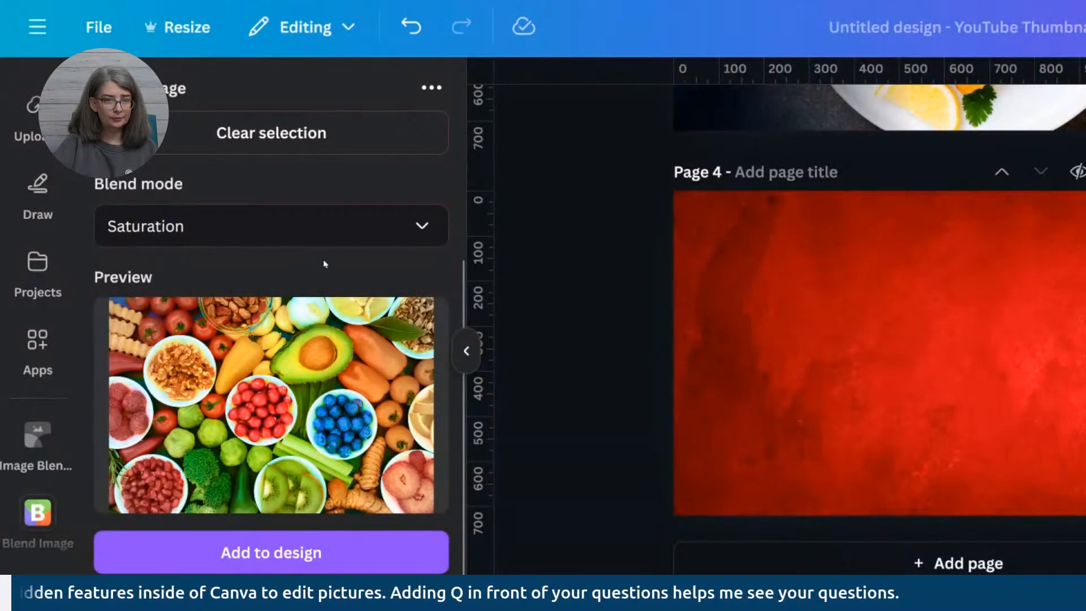
left_click(330, 236)
scroll(227, 421, "down", 2)
left_click(209, 444)
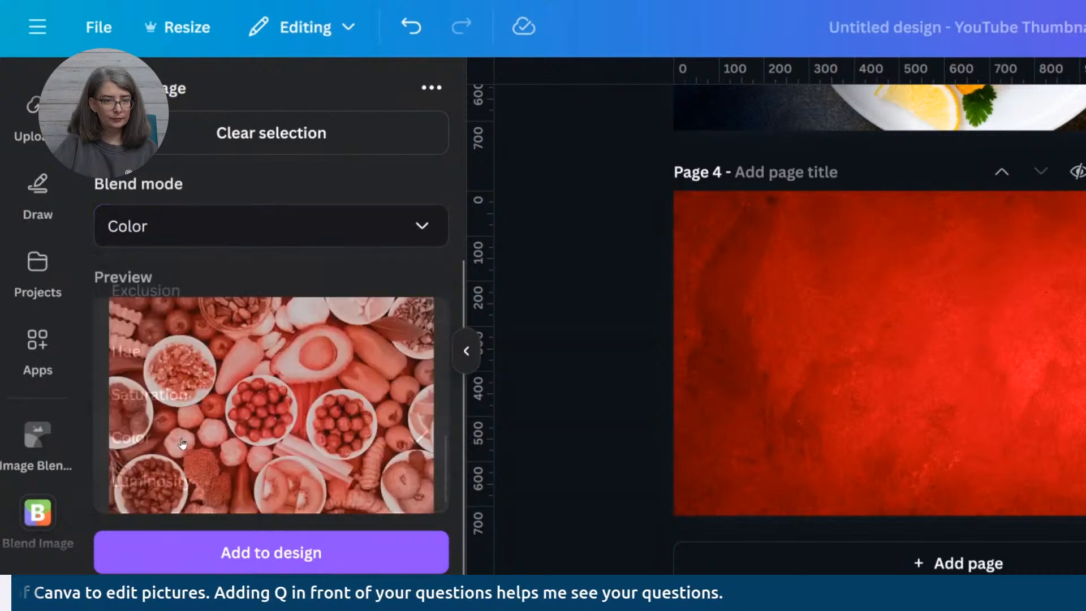
Try the Luminosity and Difference blend modes in turn on the vegetable photo and red texture
left_click(311, 243)
scroll(240, 485, "up", 1)
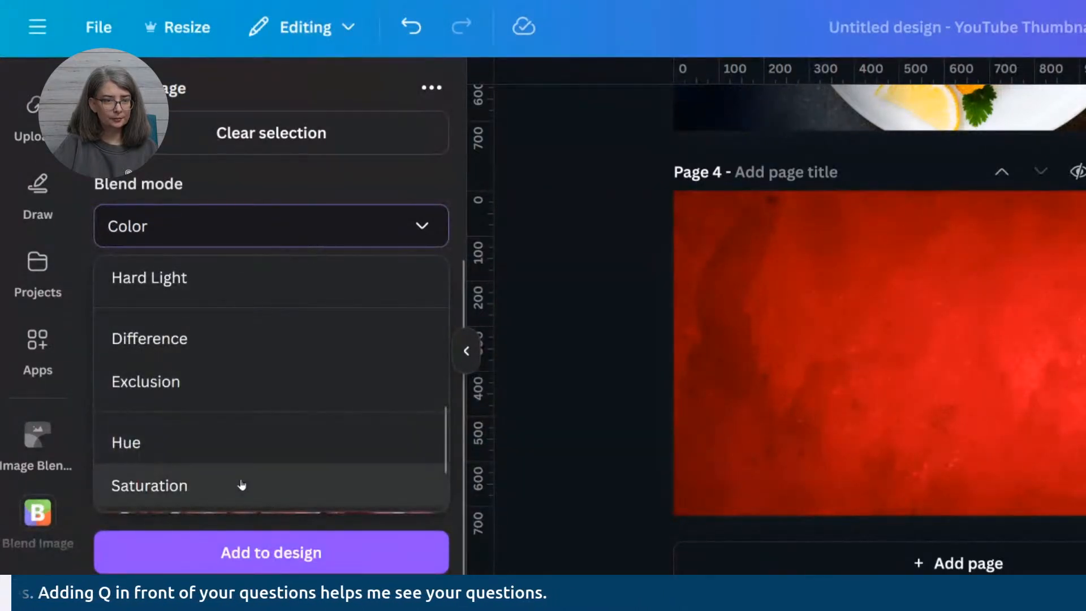
scroll(221, 478, "down", 2)
left_click(194, 482)
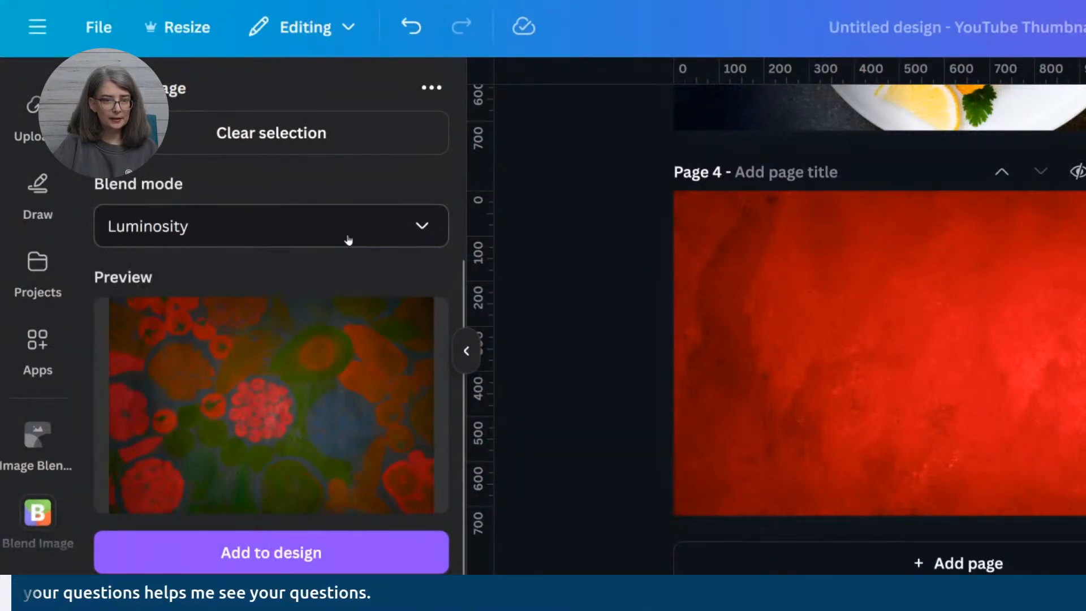
left_click(348, 227)
scroll(303, 420, "down", 2)
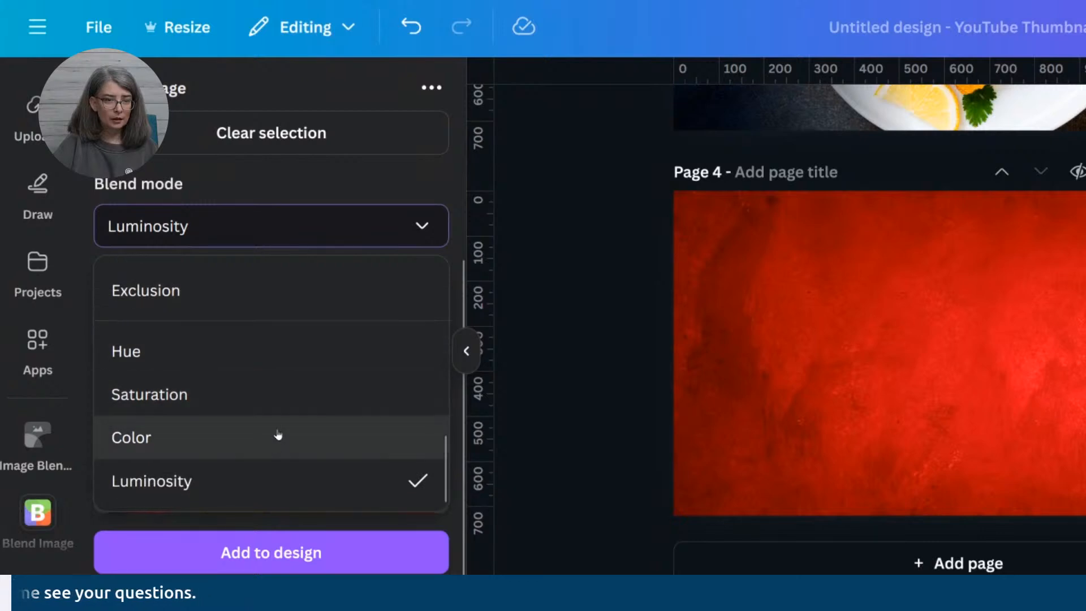
scroll(209, 368, "up", 3)
left_click(177, 429)
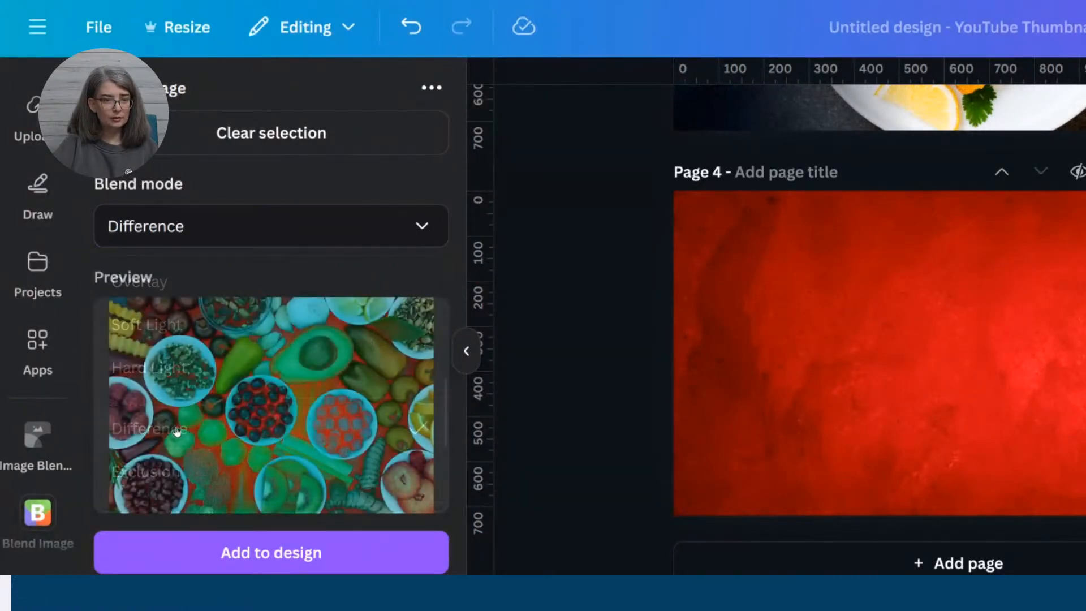
Set the blend mode to Hue and add the blended vegetable image to page 4
left_click(263, 237)
scroll(203, 436, "down", 4)
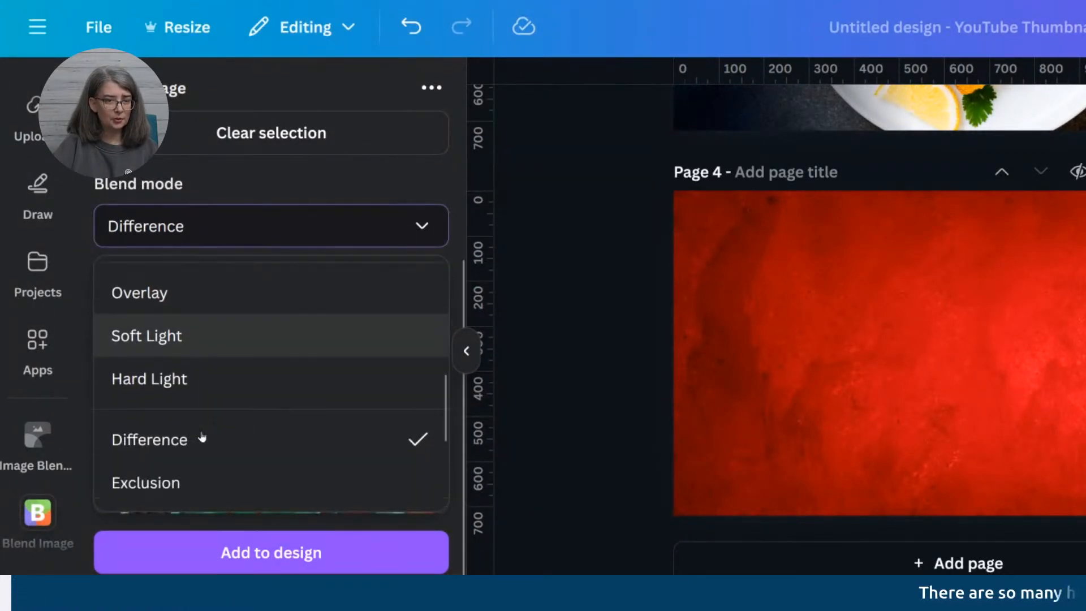
scroll(204, 424, "down", 1)
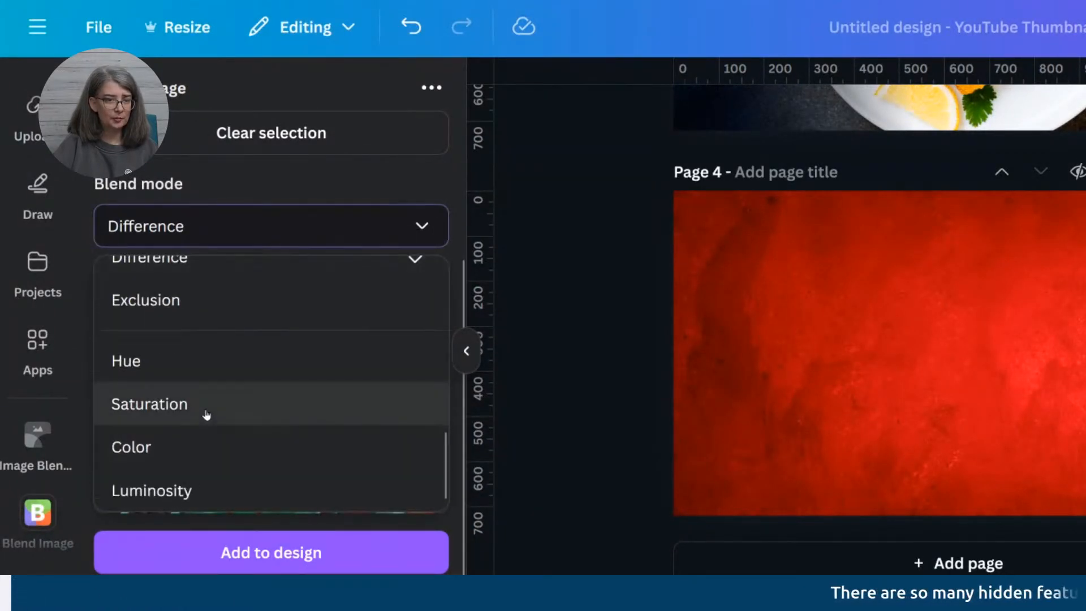
left_click(175, 361)
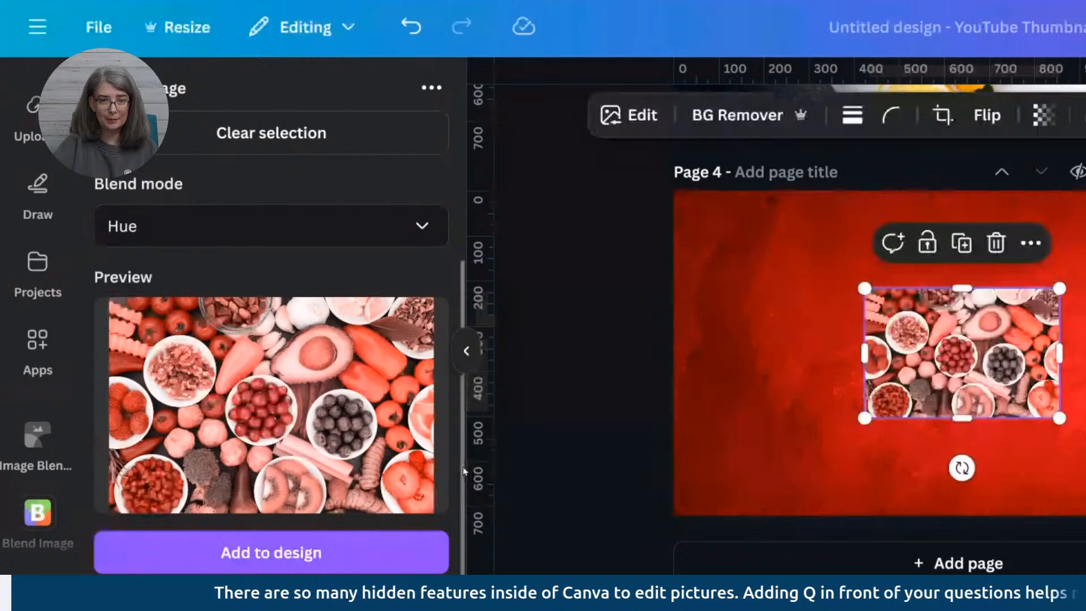
Move the blended vegetable image to the upper-left corner of page 4 and enlarge it to cover the page
left_click_drag(962, 353, 769, 255)
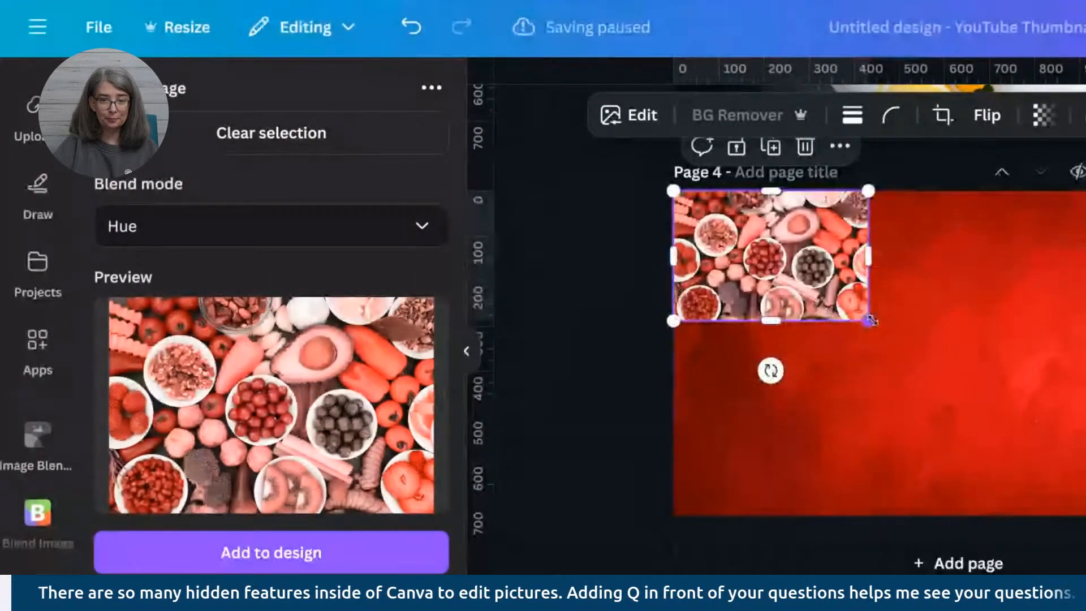
left_click_drag(868, 321, 1085, 610)
left_click_drag(1012, 425, 1012, 359)
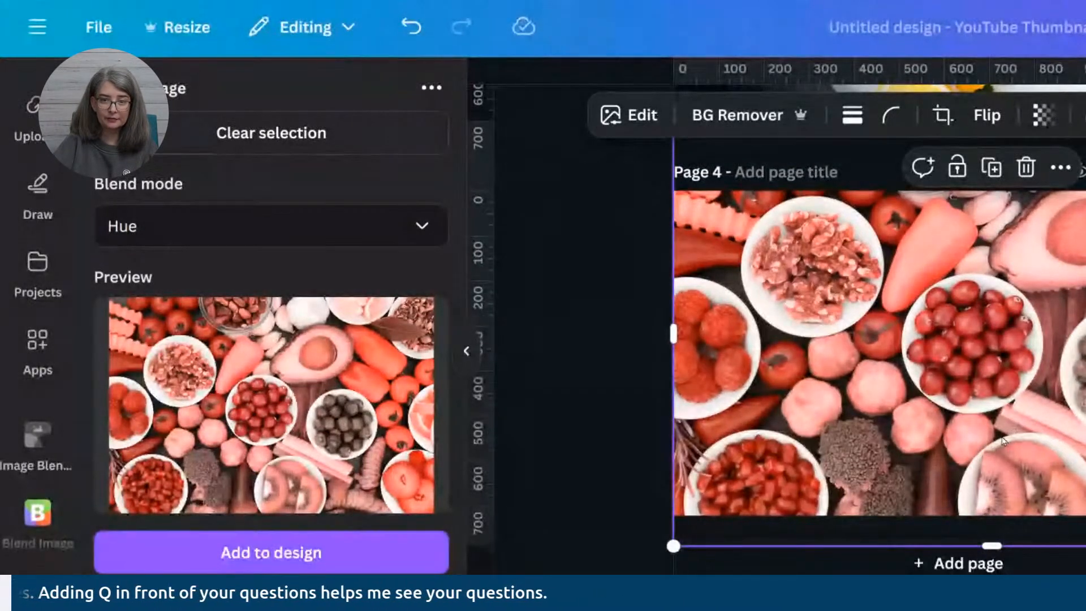
Slide the blended image aside and move the red texture off page 4 to uncover the original vegetable photo
left_click_drag(984, 456, 1085, 454)
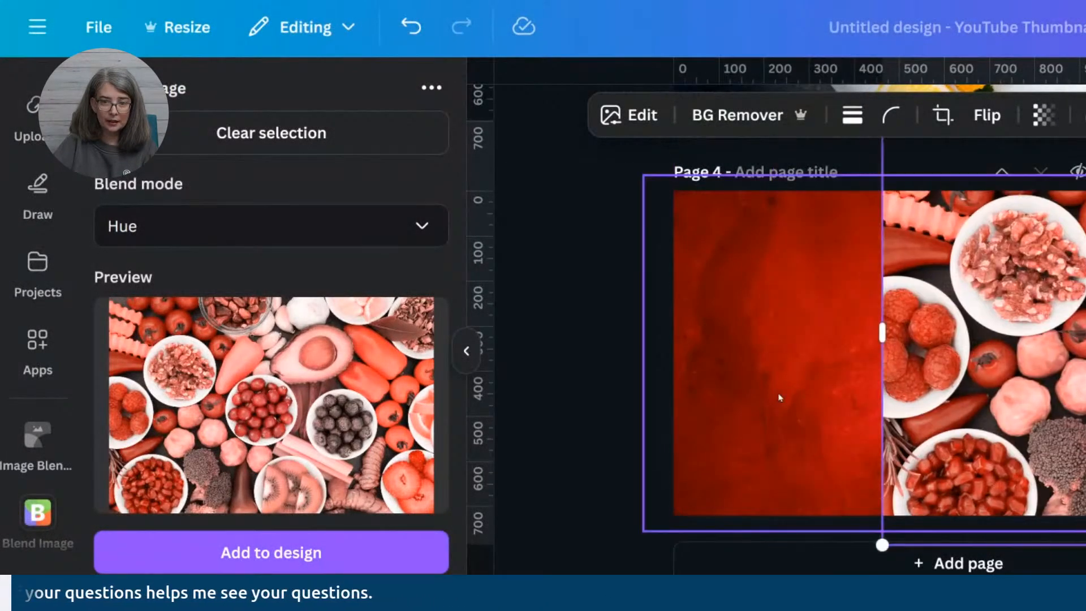
left_click_drag(754, 398, 709, 610)
left_click_drag(738, 518, 294, 481)
left_click_drag(571, 494, 249, 444)
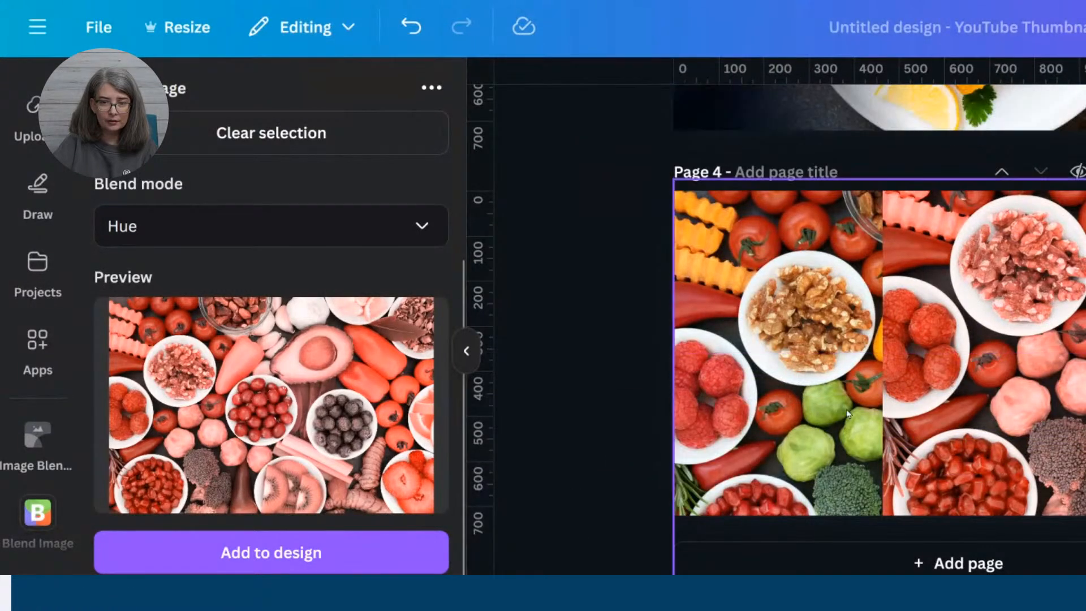
Move the blended image back over the original vegetable photo so it covers page 4
left_click_drag(984, 447, 756, 505)
left_click_drag(841, 424, 782, 445)
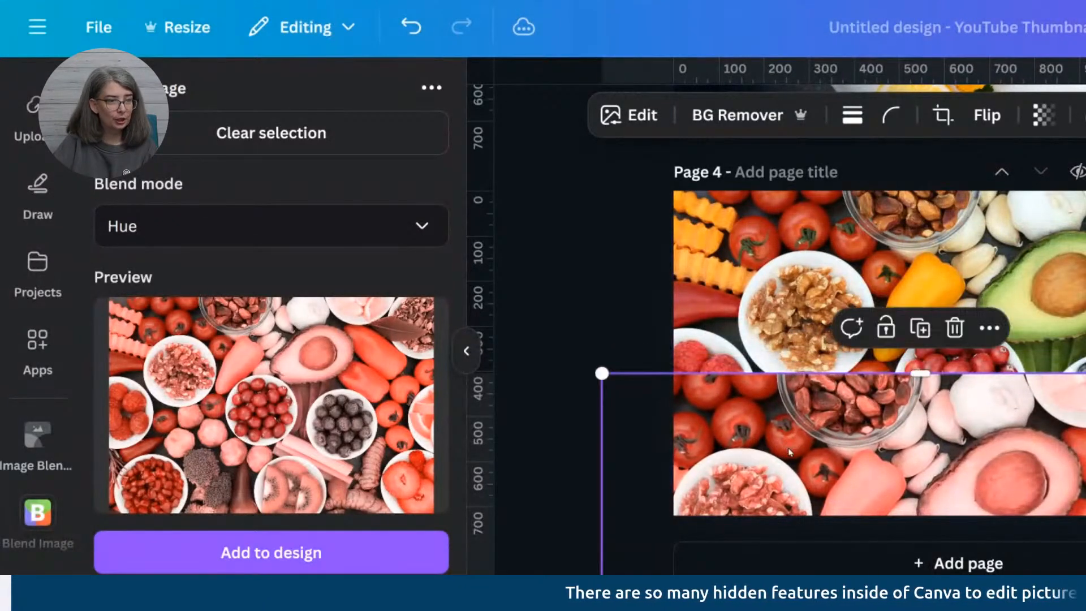
left_click_drag(930, 409, 936, 200)
Make the blended image partly transparent and align its bowls with those in the original photo underneath
left_click(1044, 115)
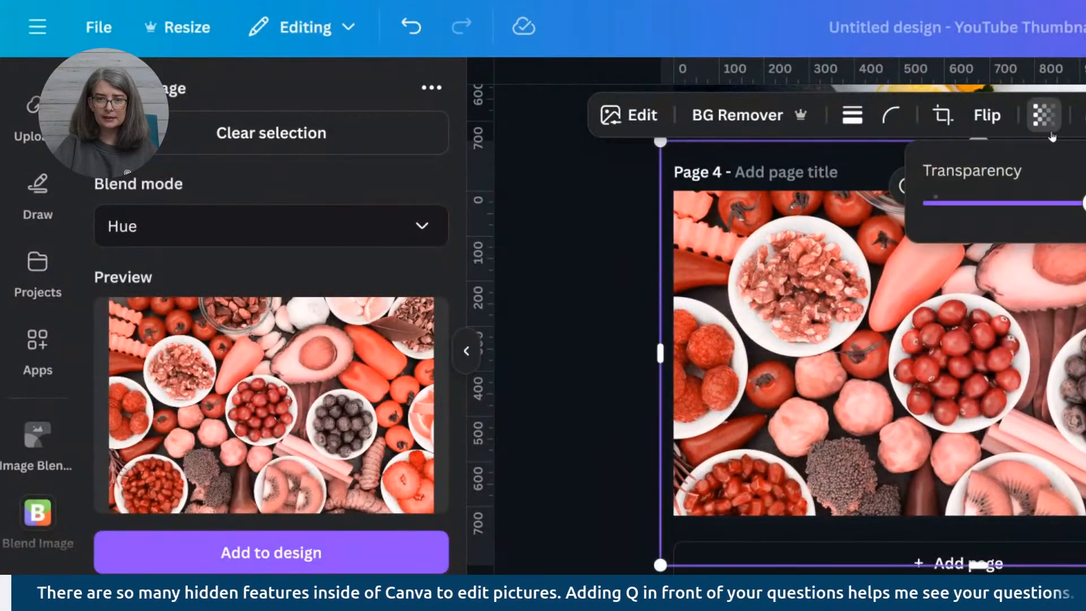
left_click_drag(1081, 202, 1035, 204)
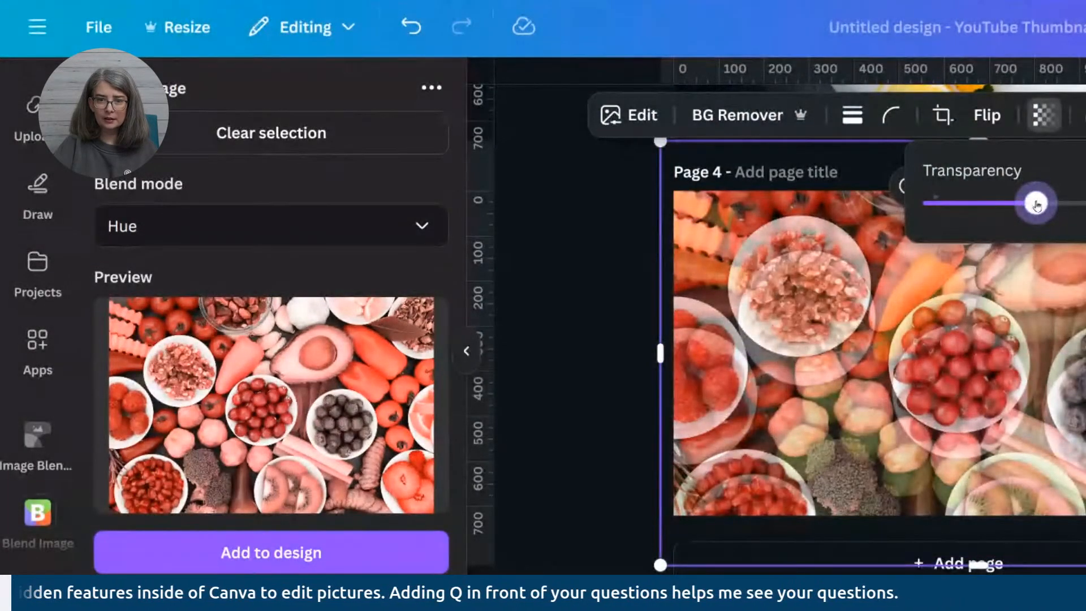
left_click_drag(1006, 321, 1002, 350)
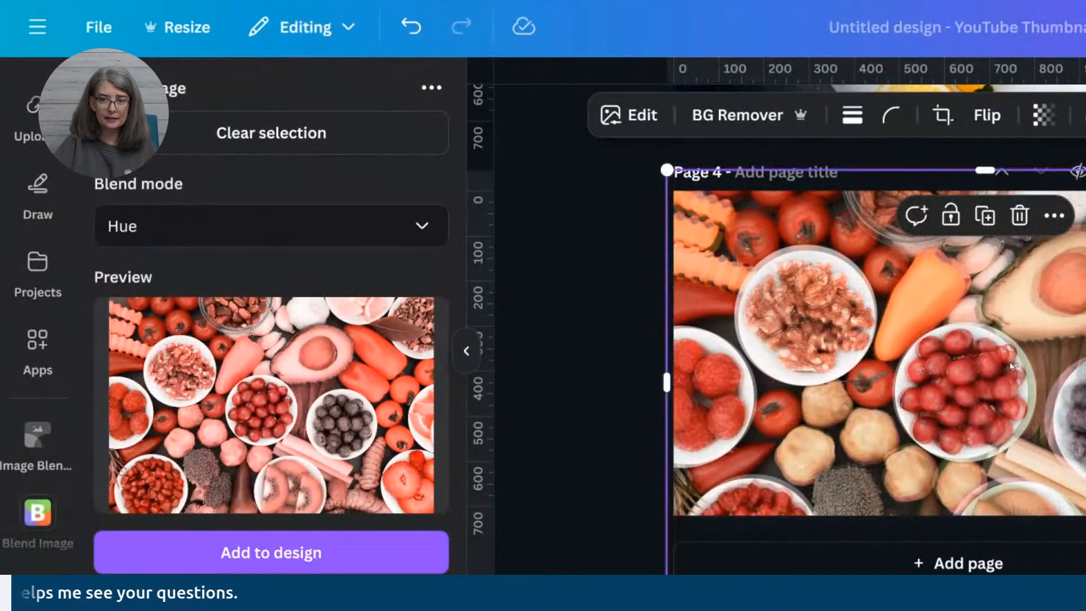
Set the blended image's transparency value to 98 and deselect it
left_click(1041, 116)
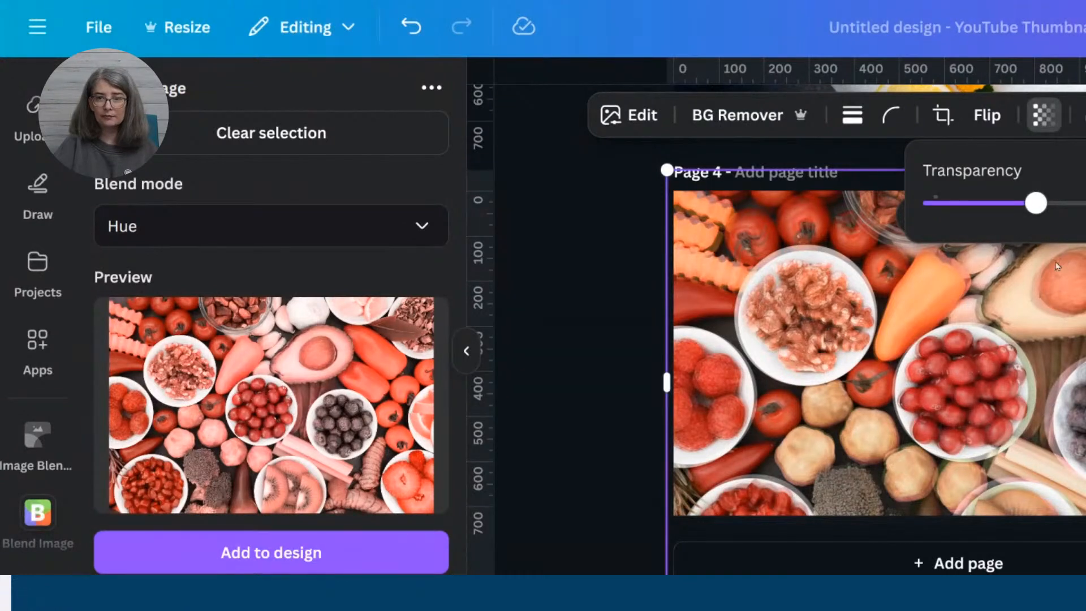
left_click(1081, 209)
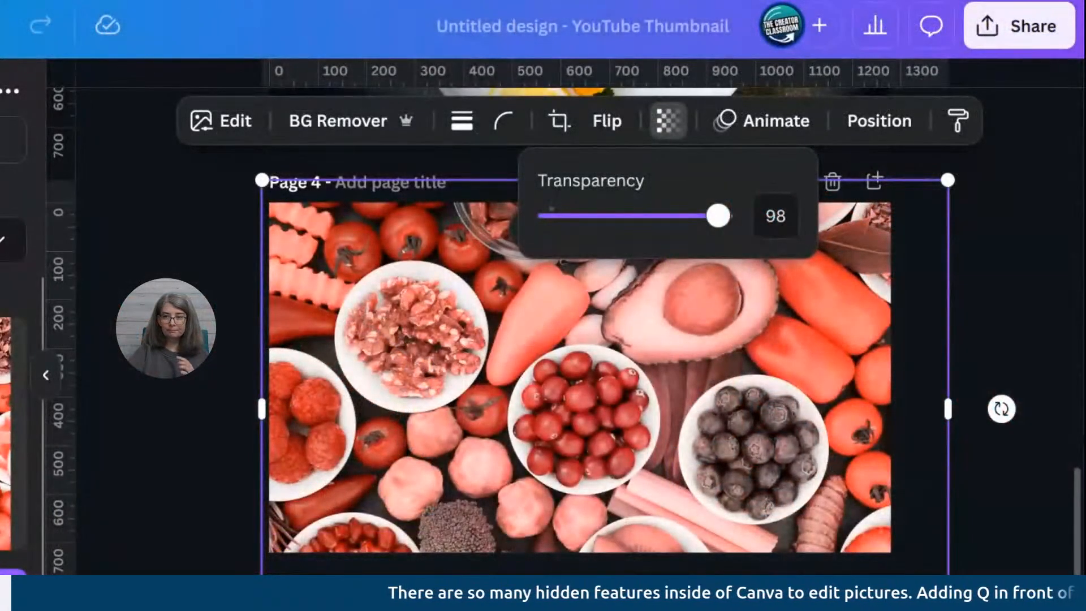
left_click(1008, 350)
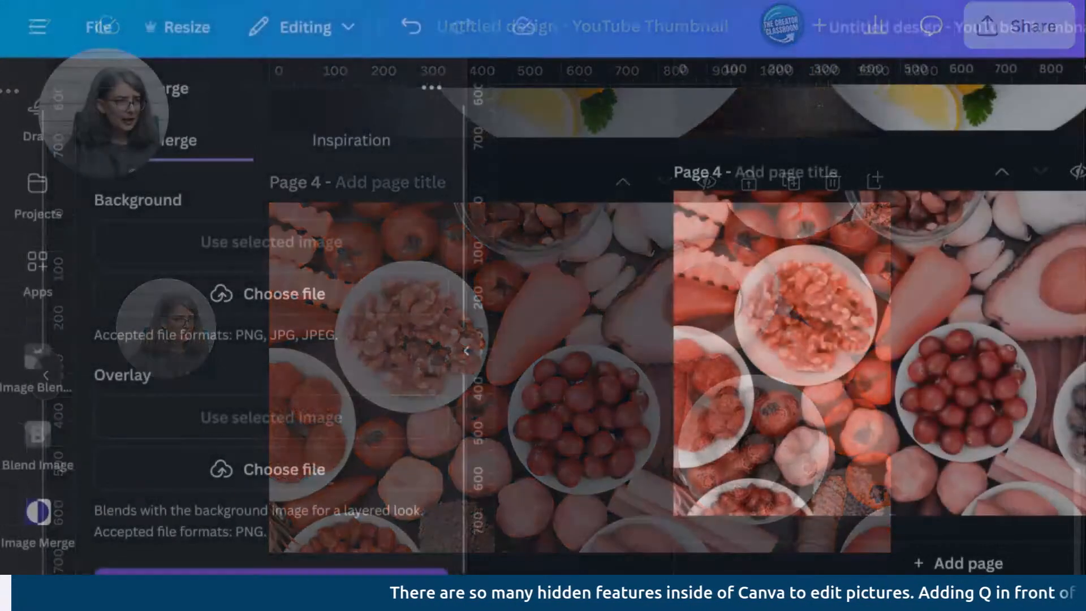
Take the red-tinted blended image off page 4, leaving only the original vegetable photo
scroll(280, 306, "down", 2)
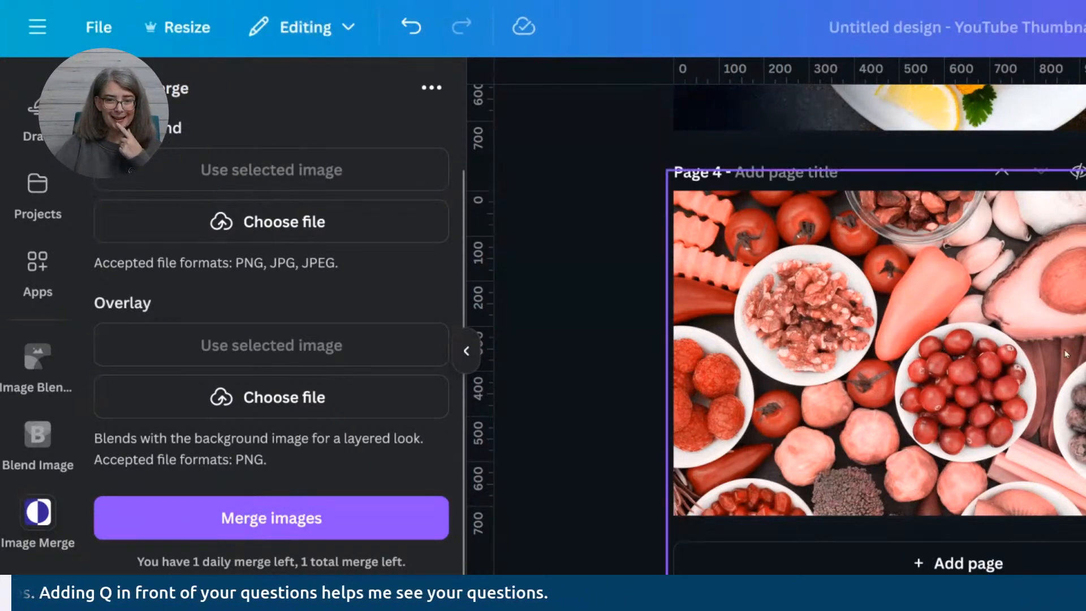
left_click(952, 366)
left_click_drag(951, 366, 387, 322)
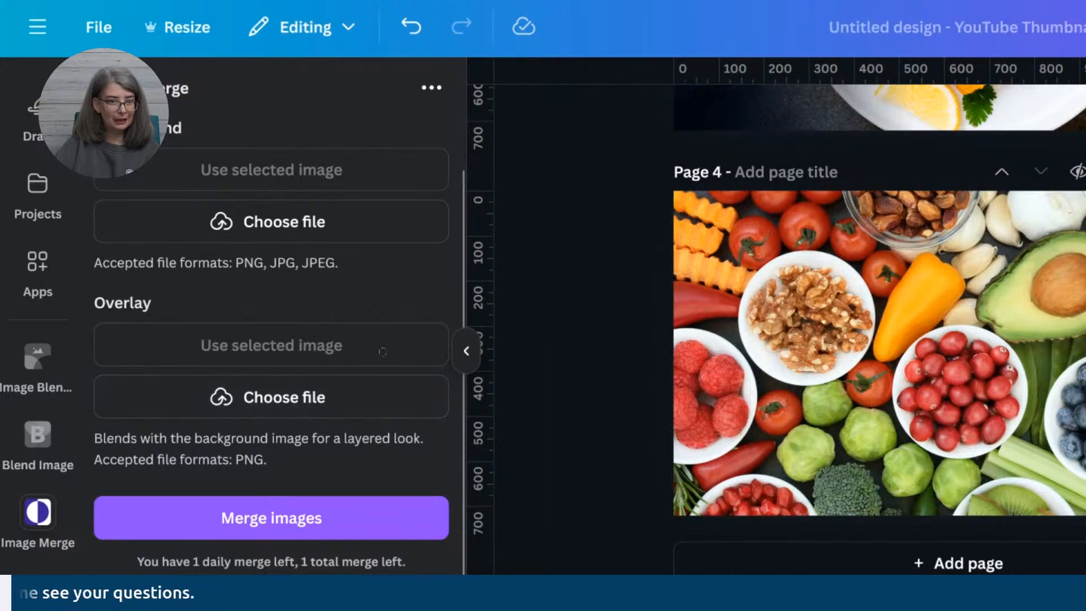
Search the photo elements for "white" and add the plain white texture photo to page 4
scroll(22, 266, "up", 6)
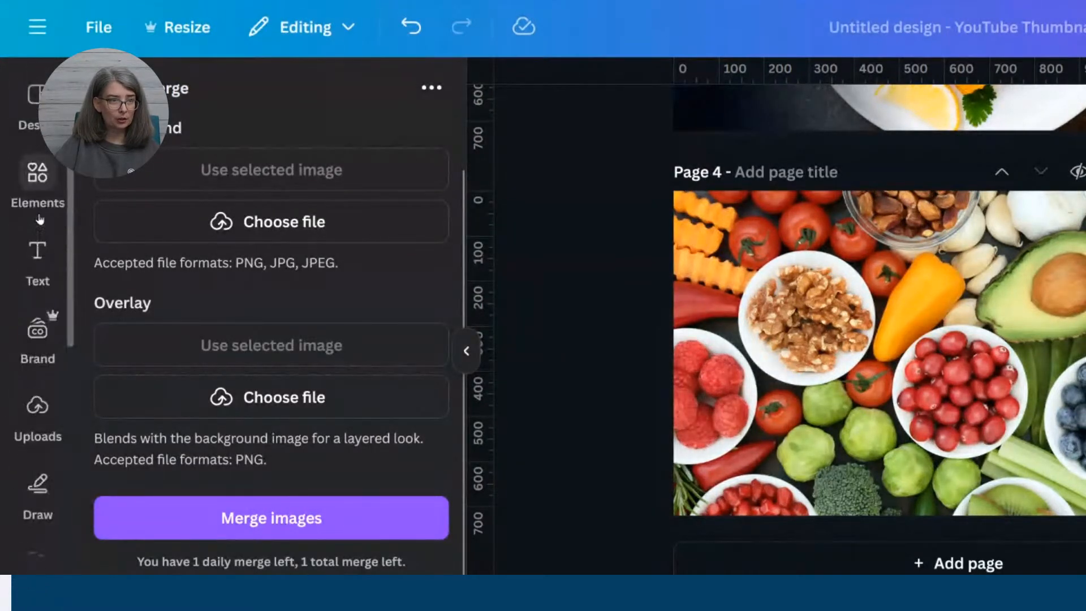
left_click(39, 176)
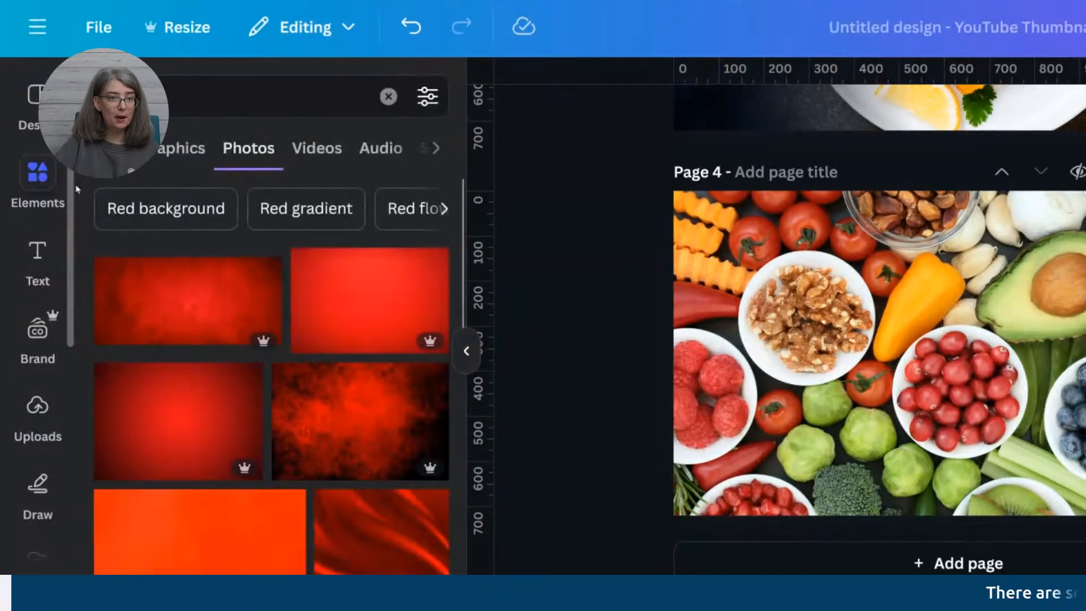
left_click(216, 98)
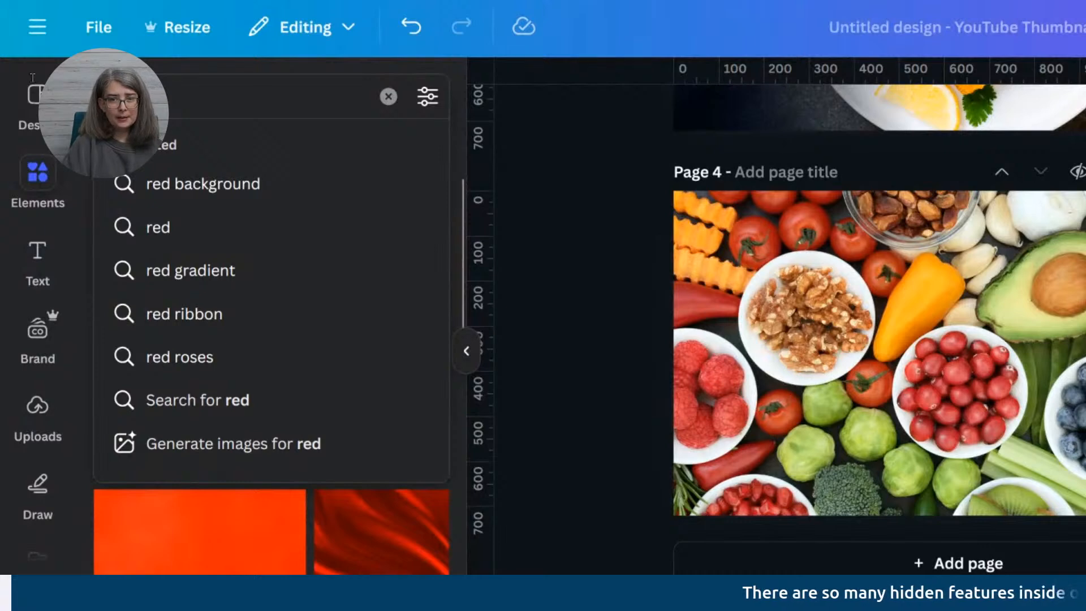
type("white")
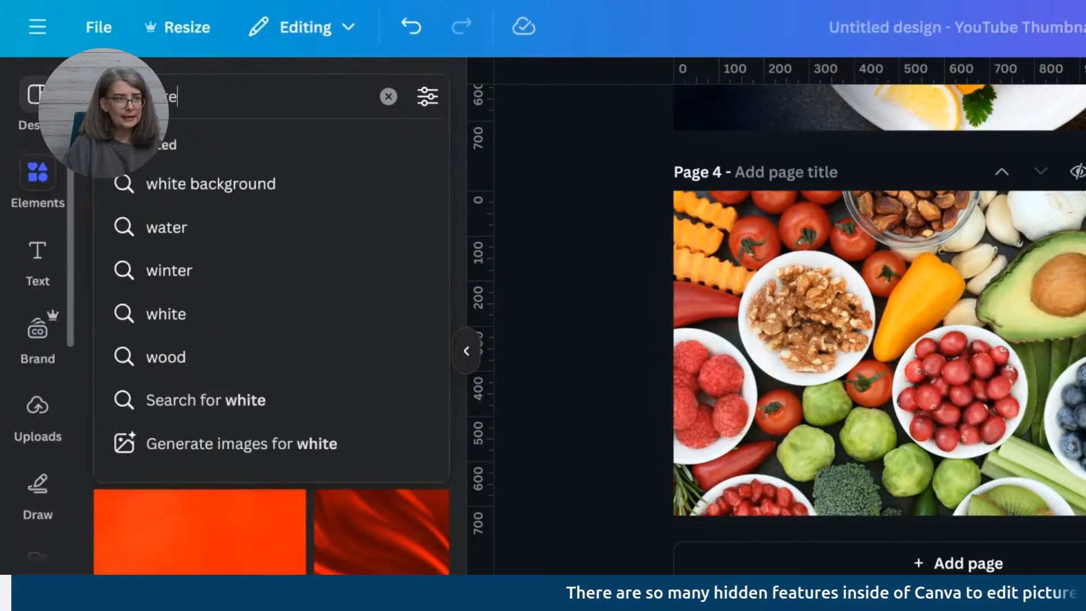
key("Return")
left_click(194, 295)
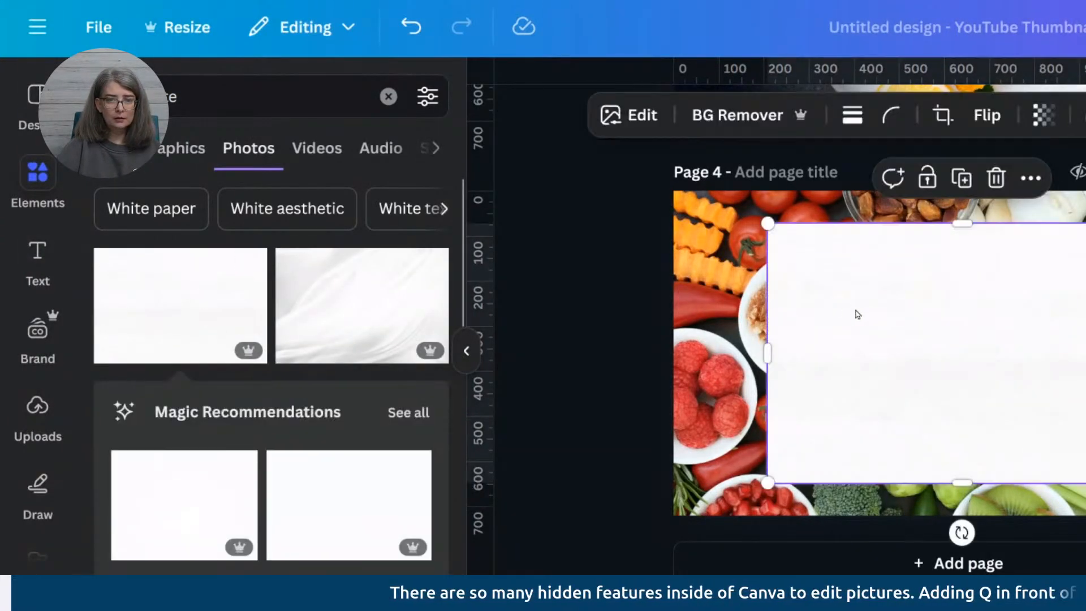
Position the white texture at the page's corner and enlarge it to cover page 4
left_click_drag(847, 295, 839, 296)
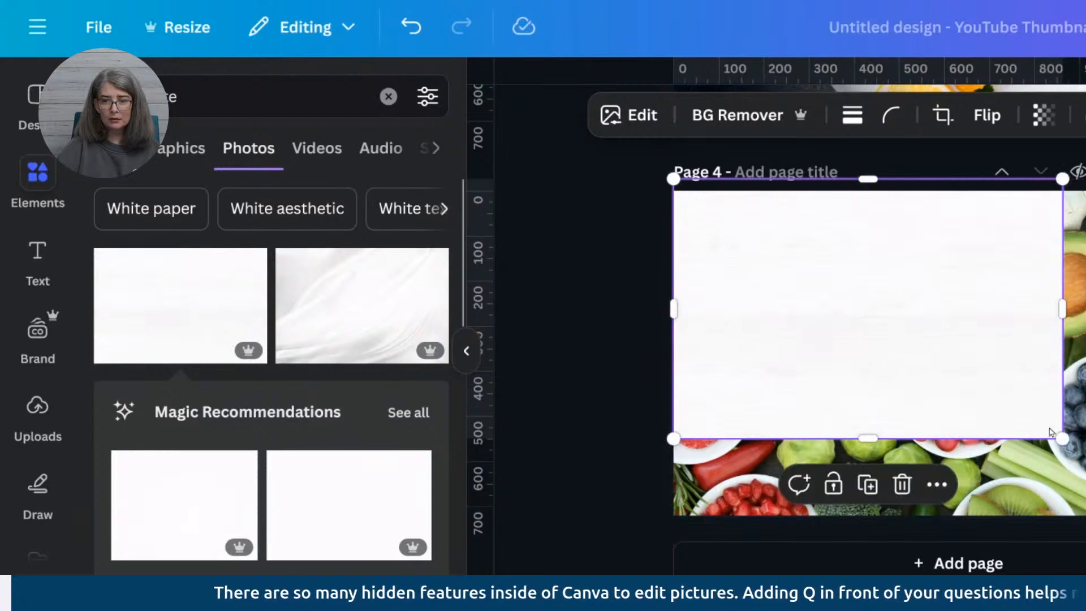
left_click_drag(1064, 438, 1085, 574)
left_click_drag(986, 388, 979, 360)
Use the vegetable photo as the Image Merge background, shifting the white texture aside to select it and moving the texture back over the page
scroll(37, 509, "down", 5)
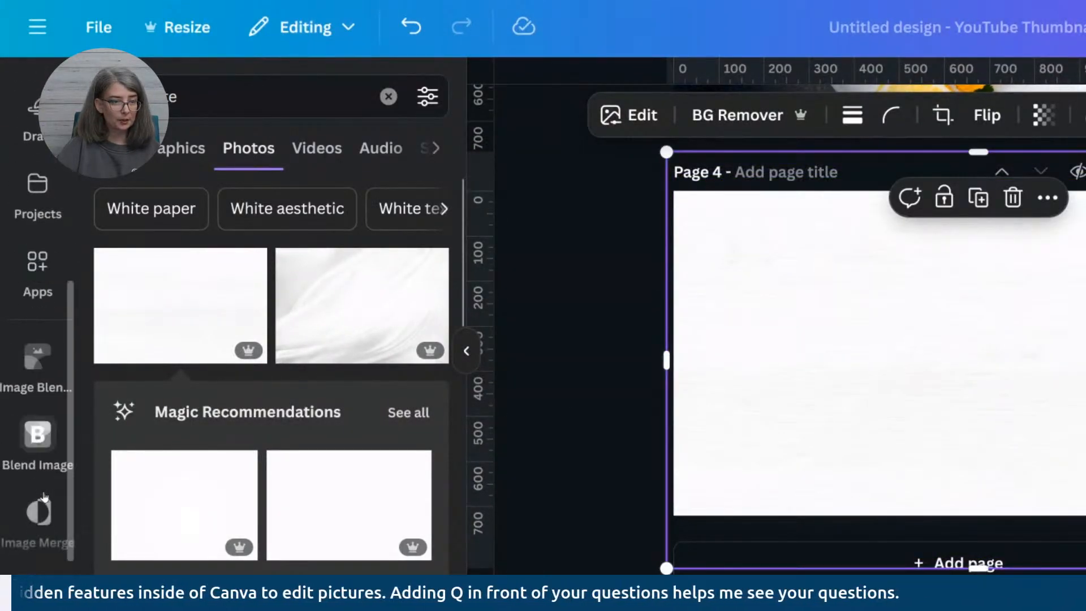
left_click(40, 513)
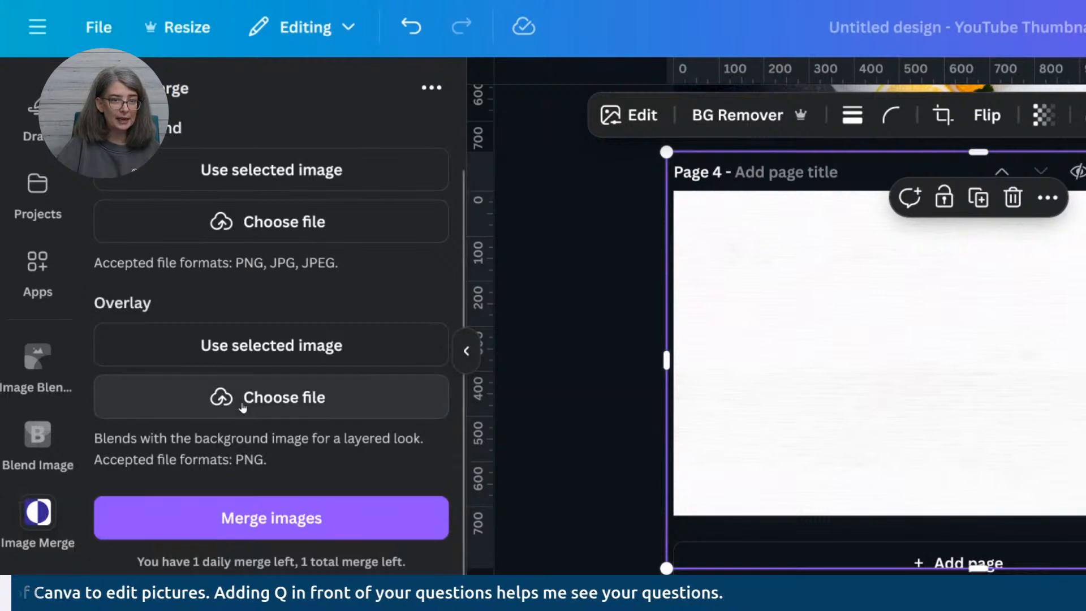
left_click_drag(802, 328, 916, 337)
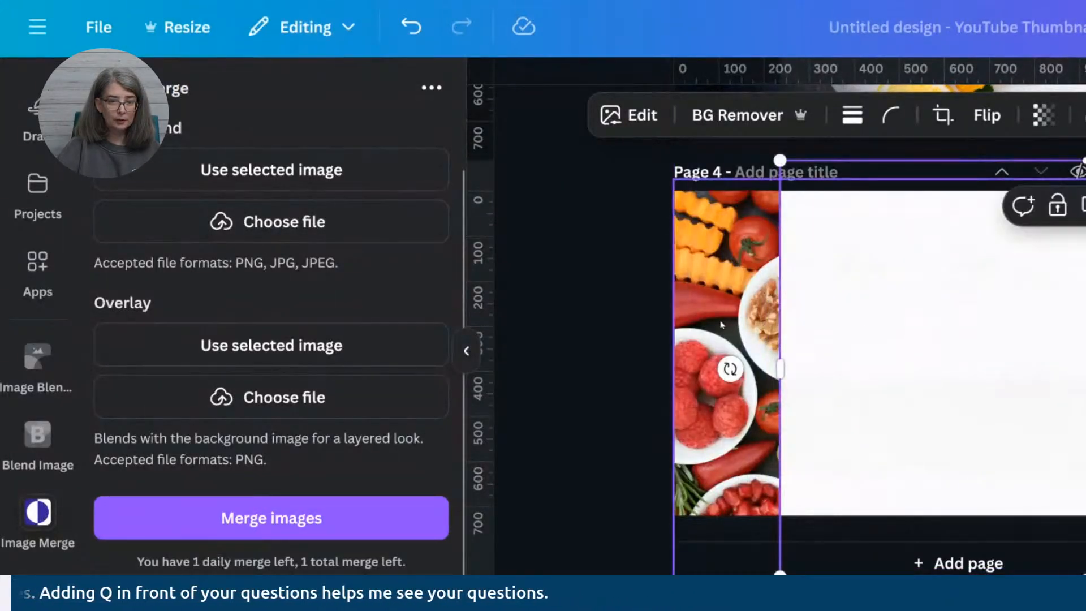
left_click(723, 325)
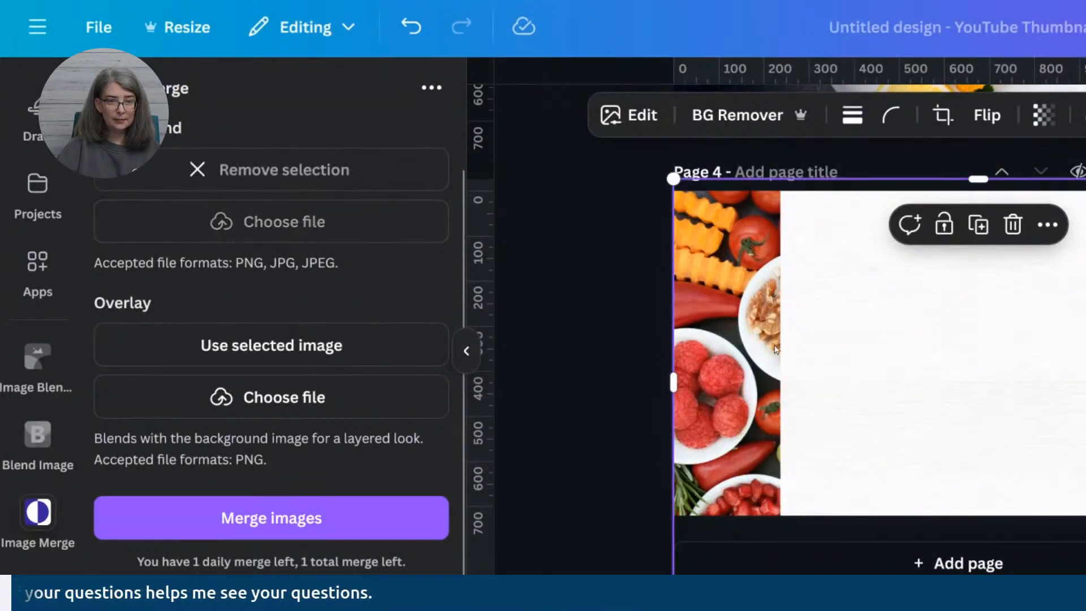
left_click_drag(938, 367, 791, 360)
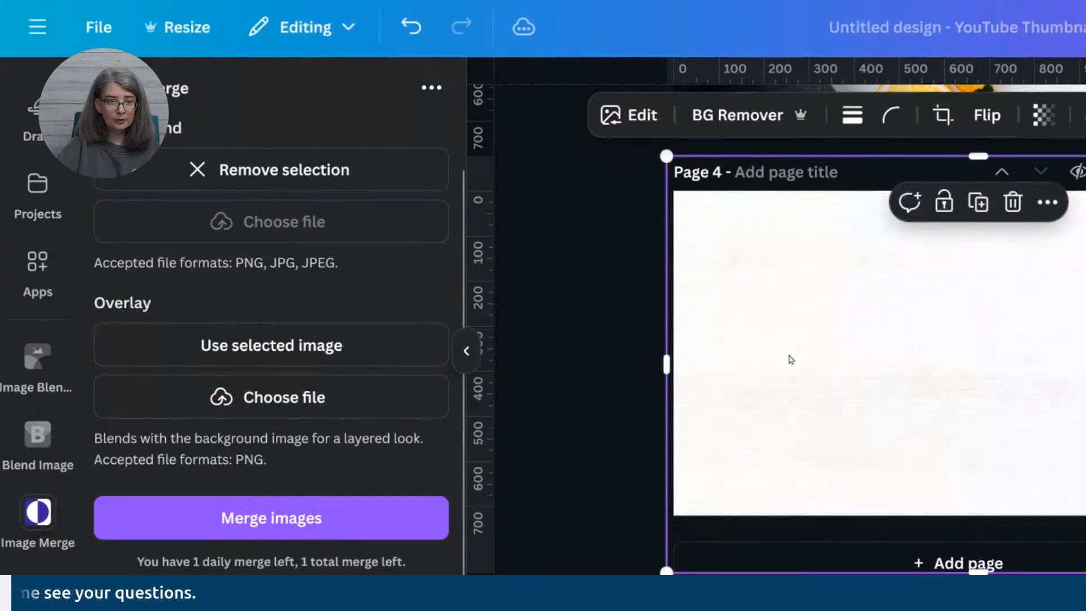
Use the white texture as the Image Merge overlay and set its opacity to 0.5
left_click(289, 355)
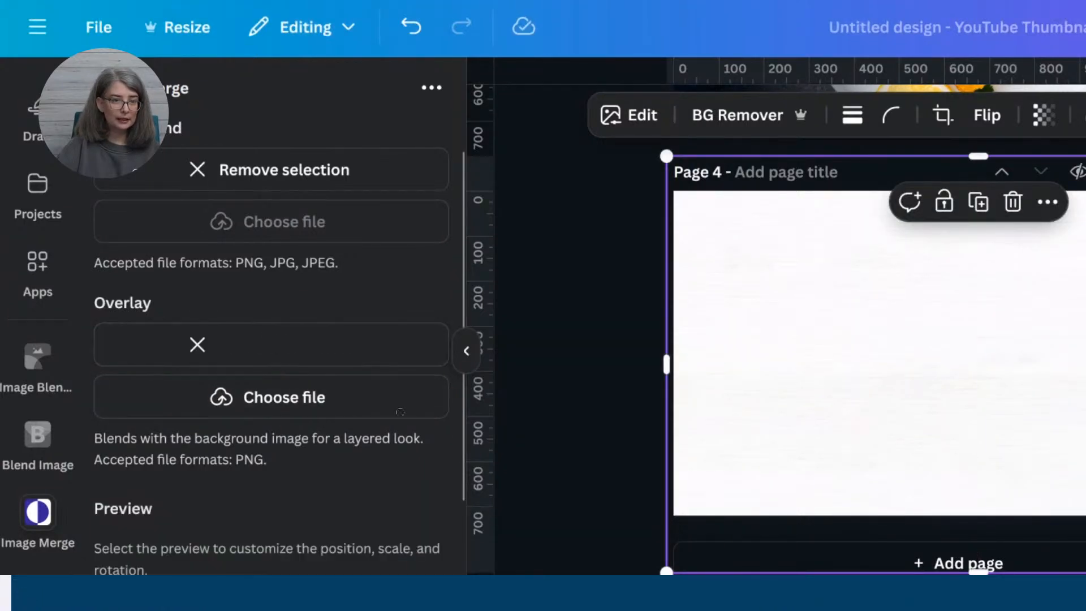
scroll(305, 509, "down", 5)
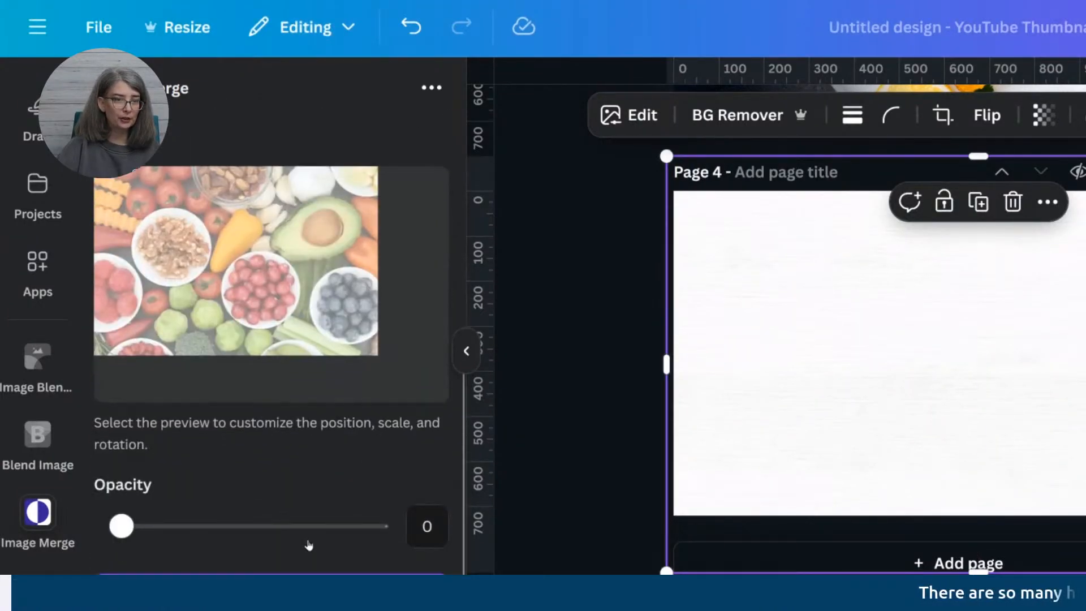
left_click_drag(223, 530, 247, 519)
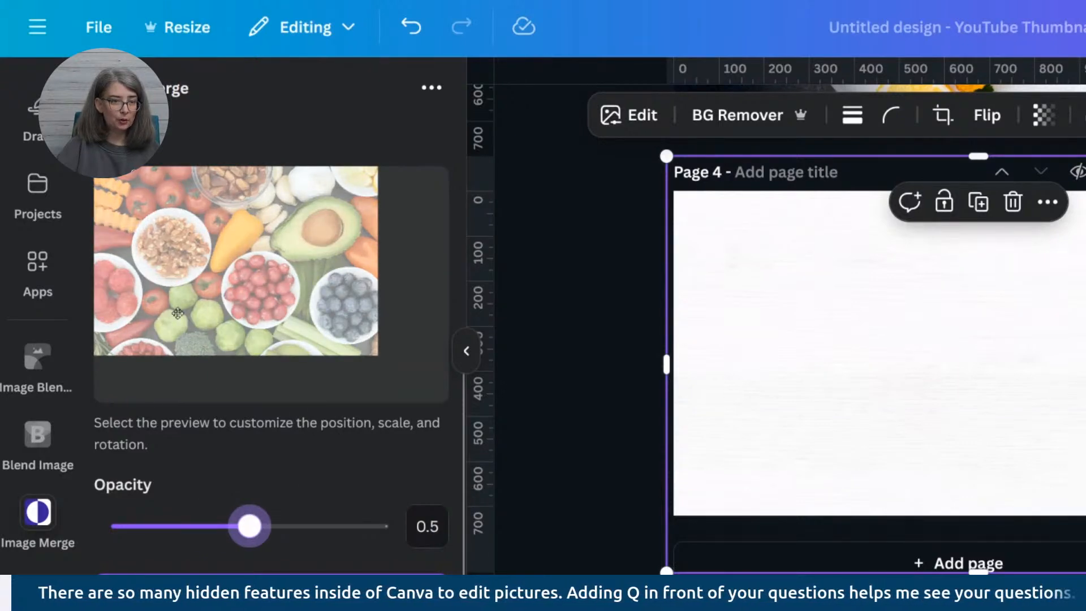
Check the blend preview, merge the two images, and move the merged image towards the upper-left area of page 4
scroll(268, 414, "down", 2)
scroll(268, 415, "up", 4)
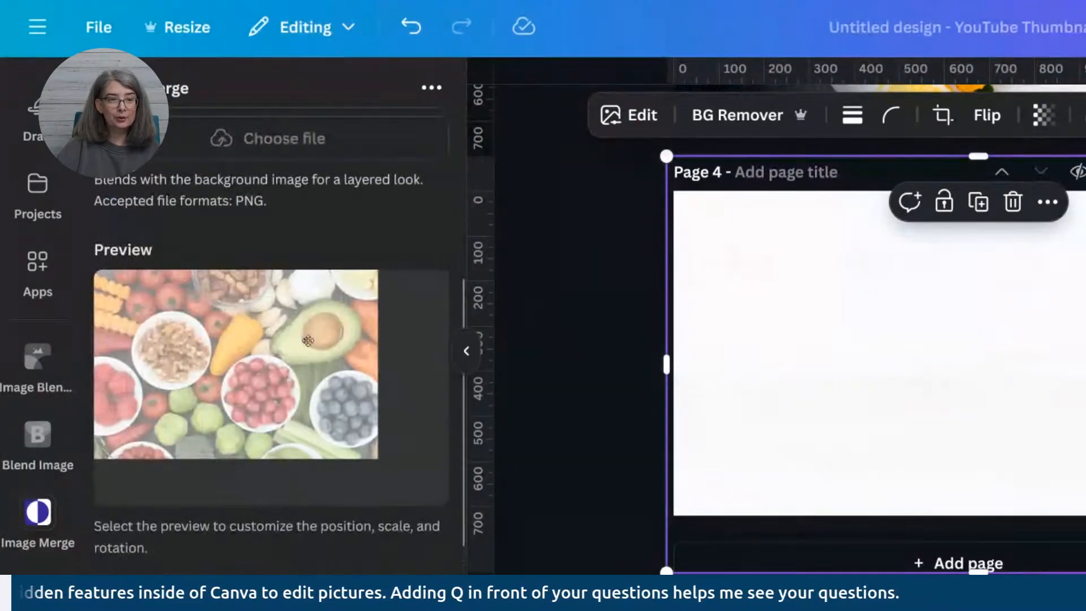
scroll(277, 428, "down", 2)
scroll(283, 442, "down", 2)
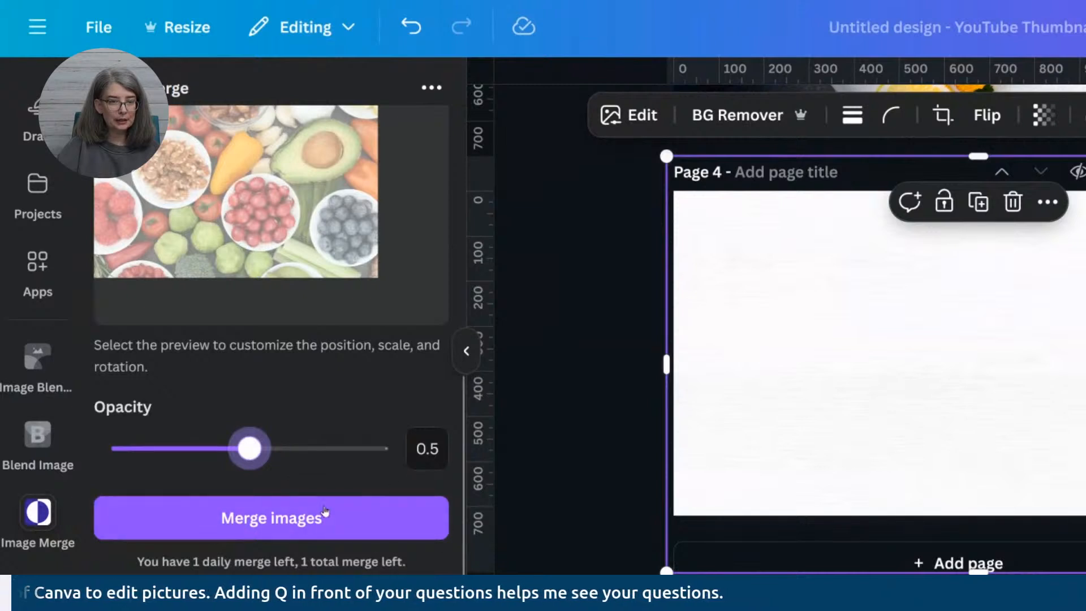
scroll(349, 512, "up", 4)
scroll(349, 510, "up", 1)
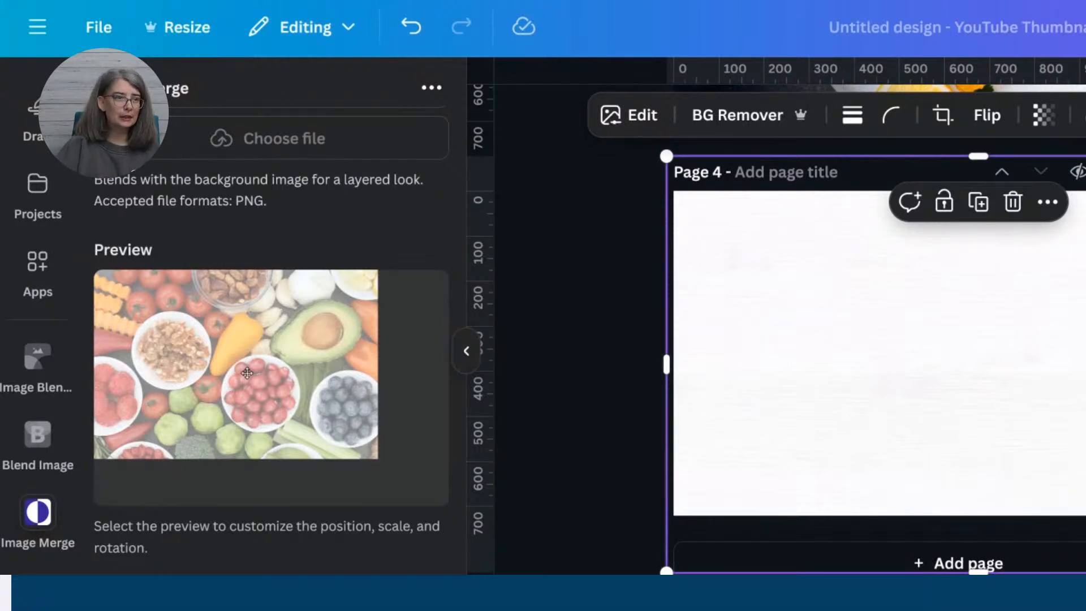
scroll(351, 455, "down", 4)
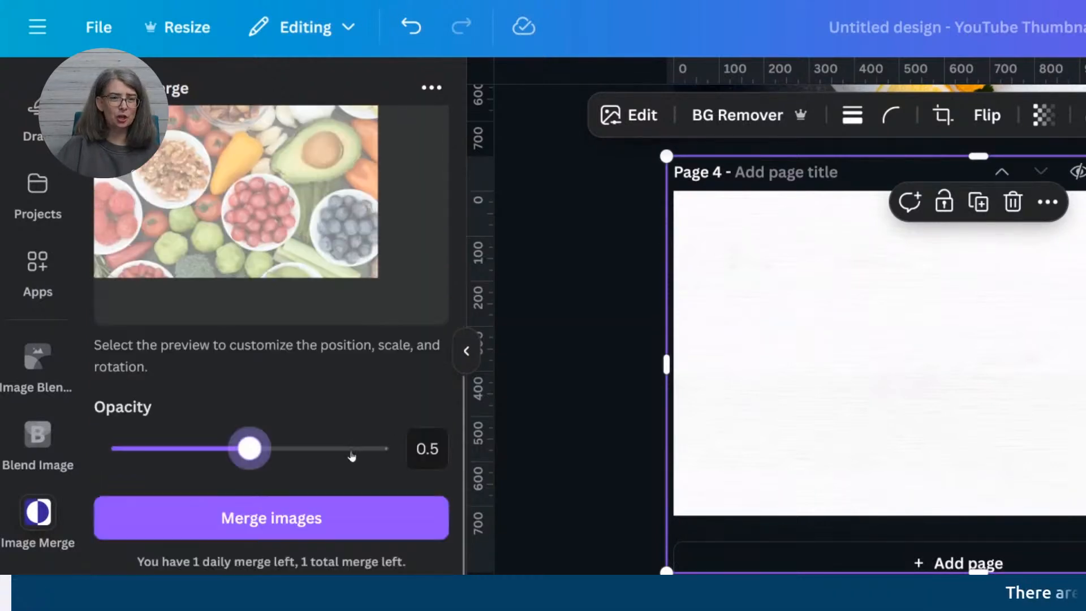
left_click(319, 535)
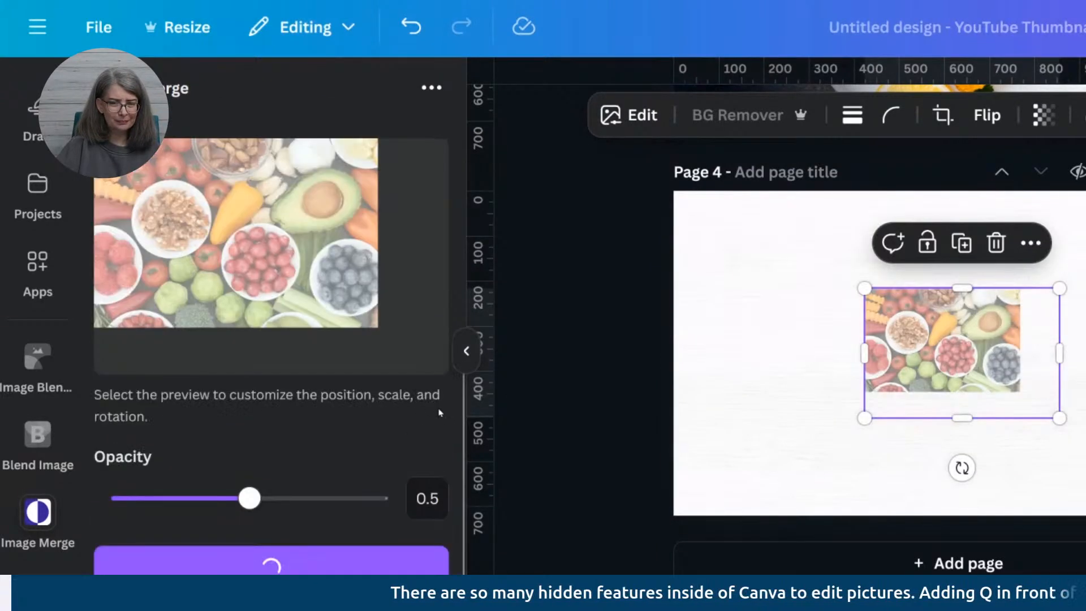
left_click_drag(942, 364, 802, 336)
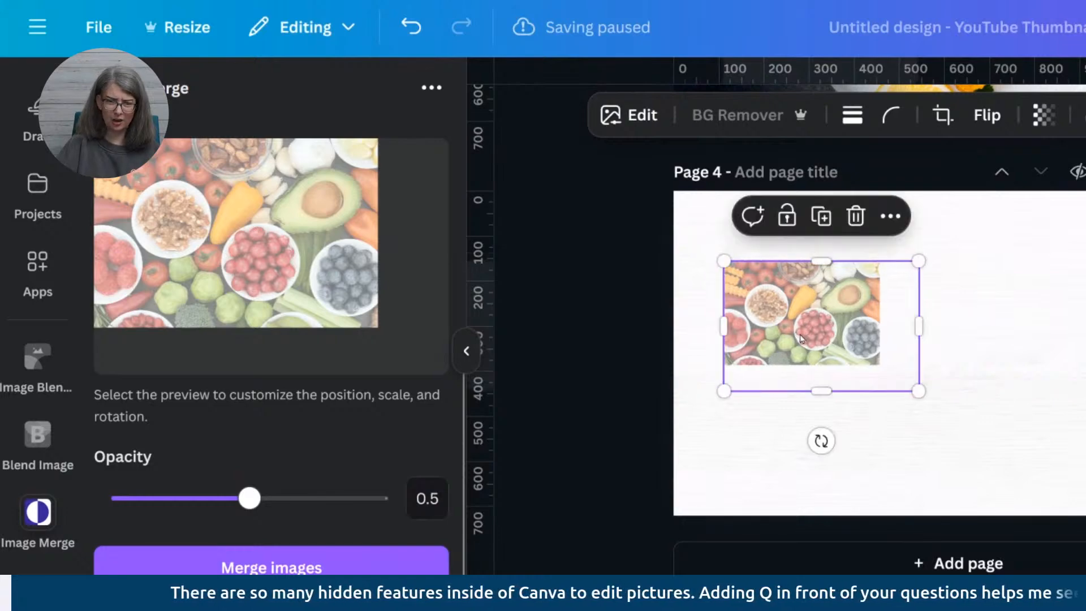
Enlarge the overlay in the Image Merge preview until it fills the whole preview area
left_click(323, 281)
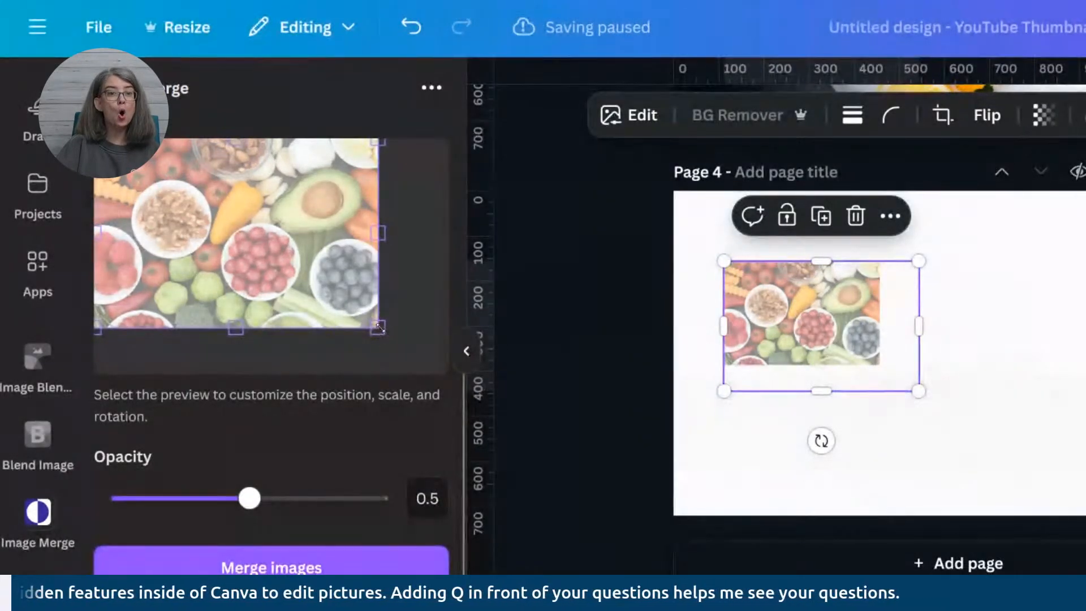
left_click_drag(378, 327, 443, 390)
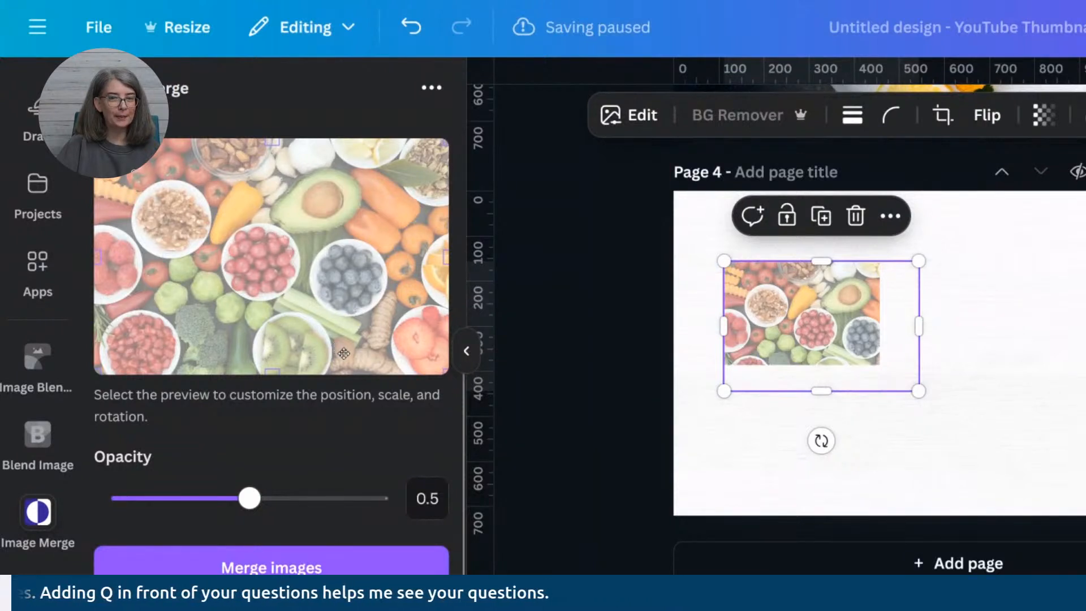
left_click(537, 408)
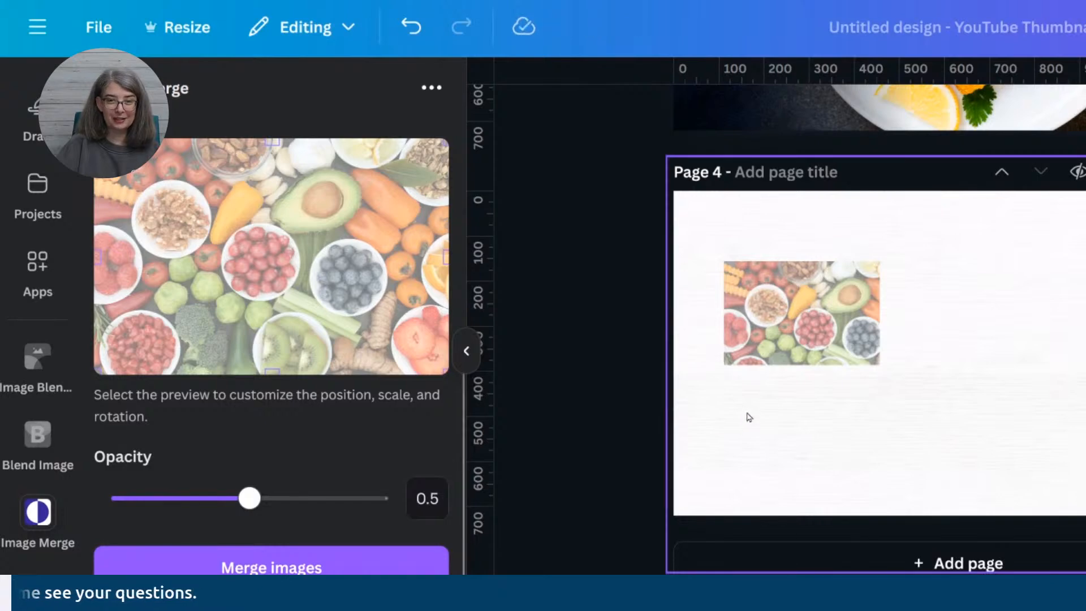
Delete the white texture and the original vegetable photo from page 4, keeping the merged image
left_click(749, 417)
key("Delete")
key("Delete")
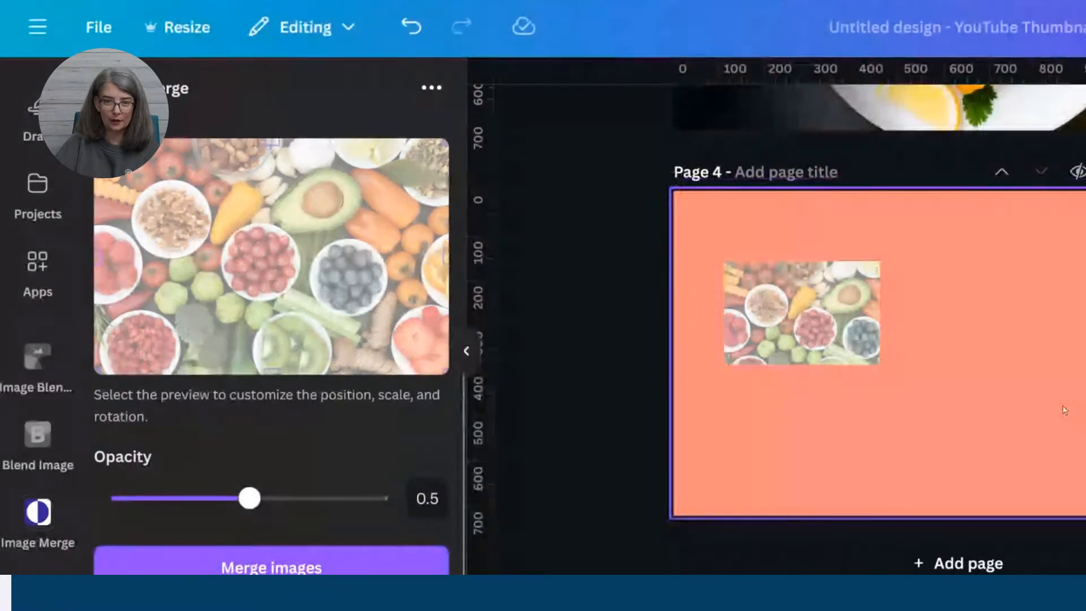
Move the merged image to page 4's upper-left corner and crop off its empty right and bottom strips
left_click(837, 344)
left_click_drag(837, 344, 781, 264)
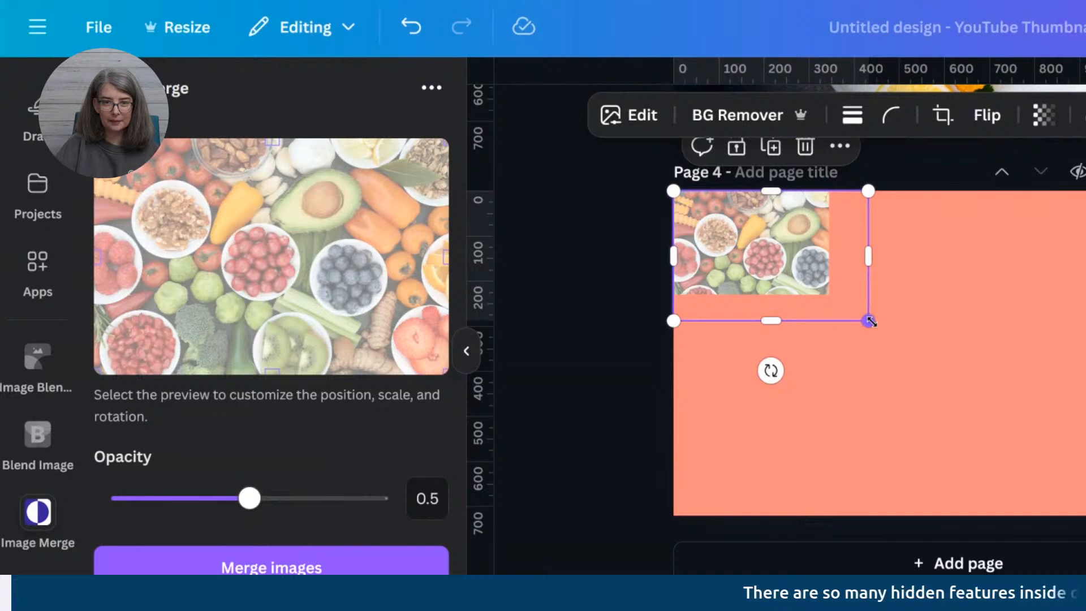
left_click_drag(873, 260, 826, 259)
left_click_drag(775, 322, 766, 292)
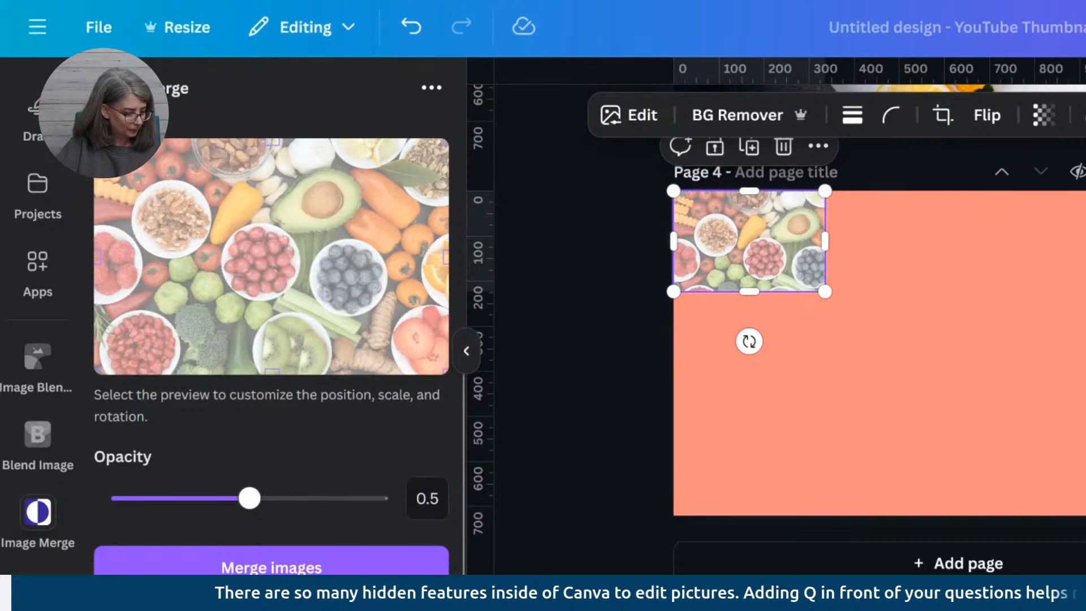
left_click(606, 512)
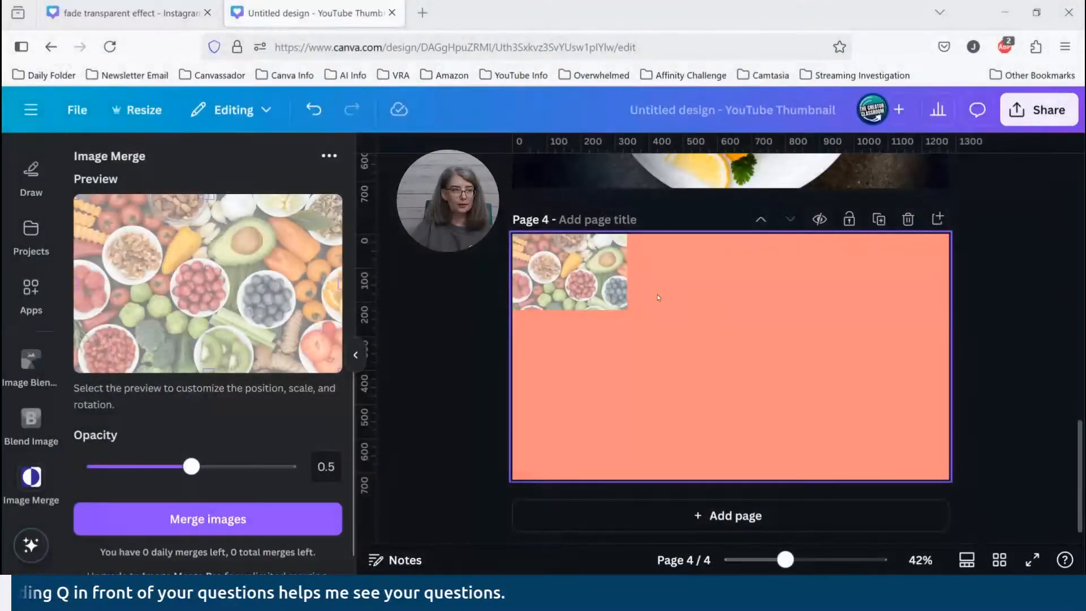
Enlarge the cropped merged image from its lower-right corner until it covers all of page 4
left_click(614, 297)
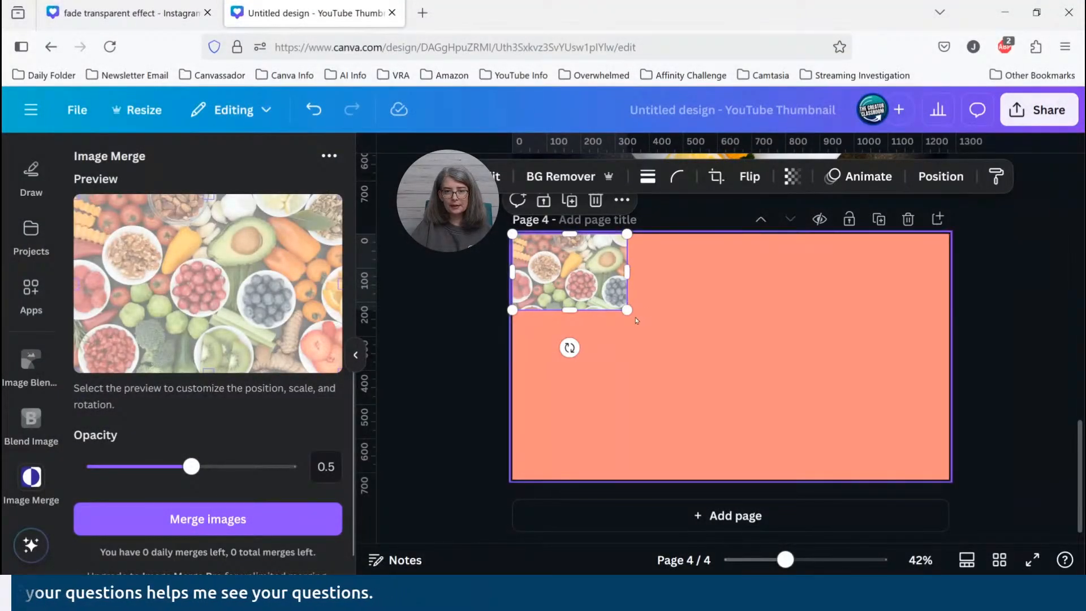
left_click_drag(627, 310, 970, 501)
left_click(1005, 367)
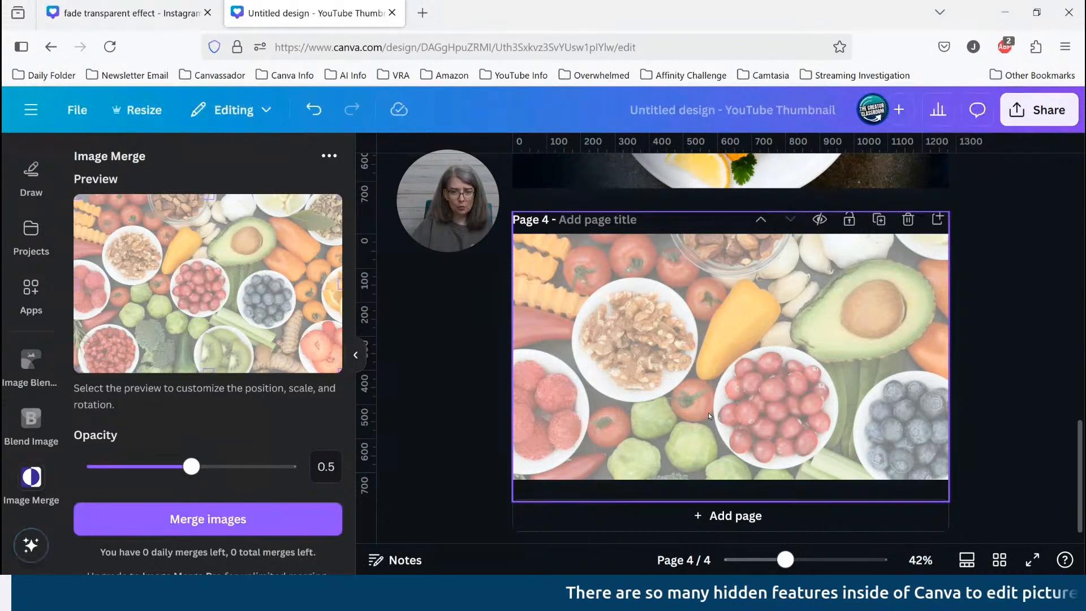
Add a text box to page 4, enlarge it to size 53.3, and enter "ingredient list" in it
key("t")
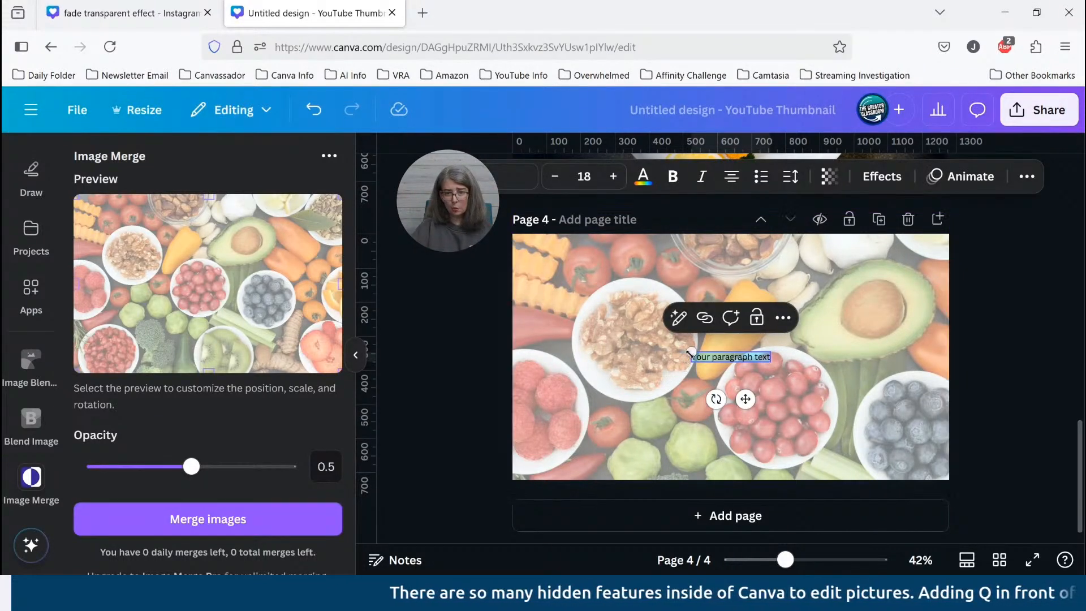
left_click_drag(690, 353, 537, 334)
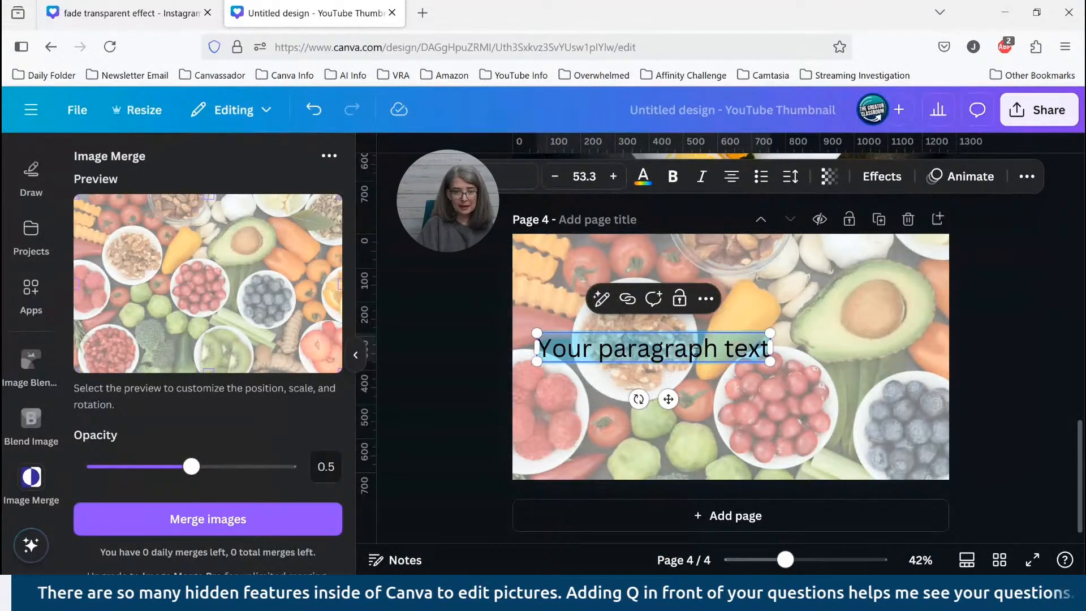
type("ingra")
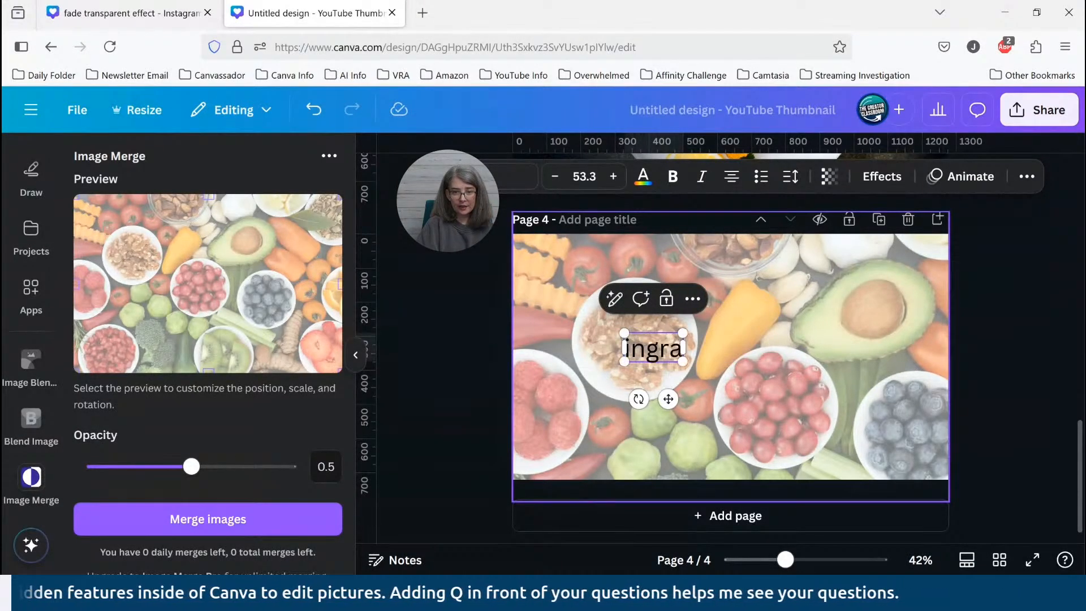
key("BackSpace")
type("edient")
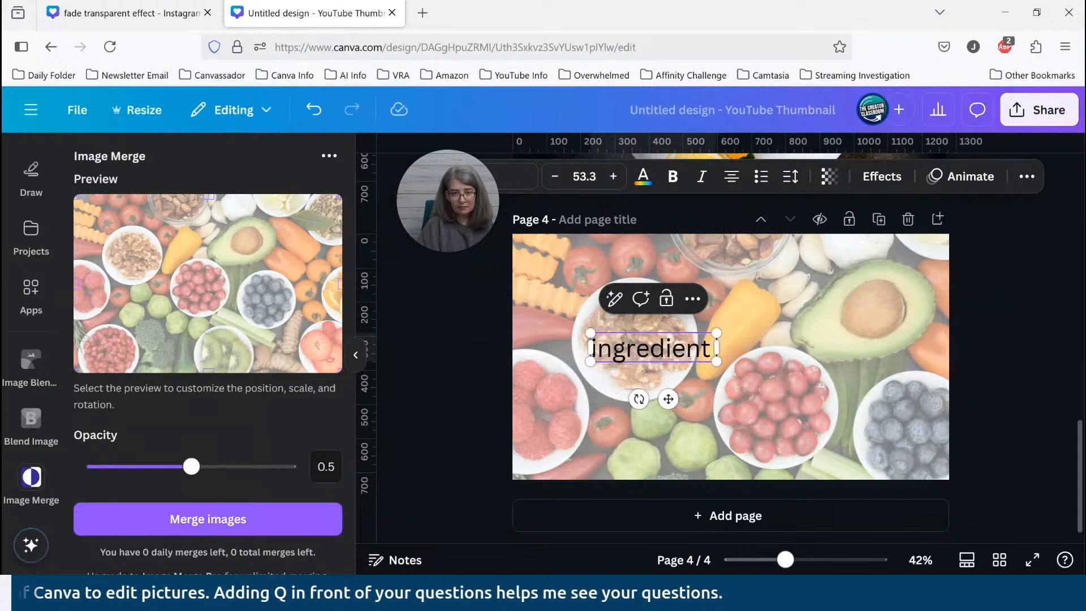
type(" list")
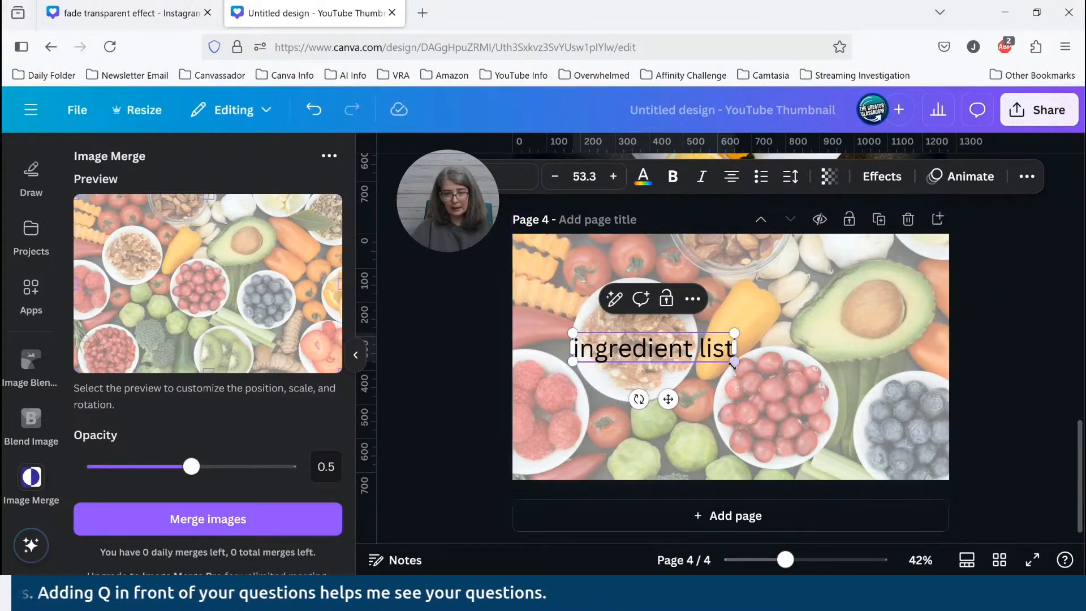
Enlarge the "ingredient list" text to size 116 and shift it slightly upward on page 4
left_click_drag(734, 363, 927, 396)
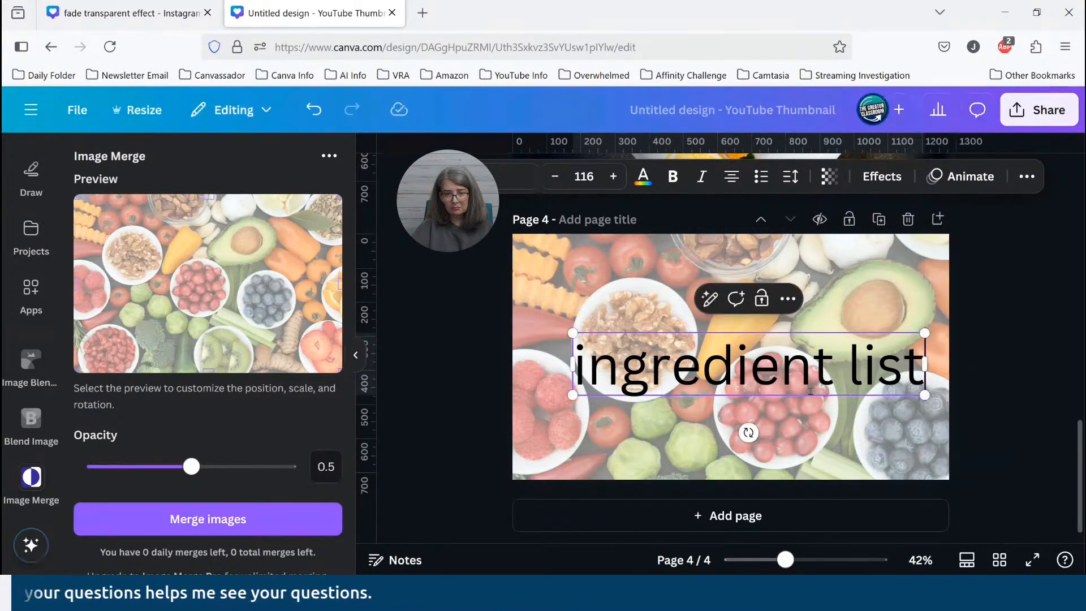
left_click(766, 421)
left_click_drag(765, 374, 765, 366)
Apply the Burst animation to the "ingredient list" text
left_click(950, 181)
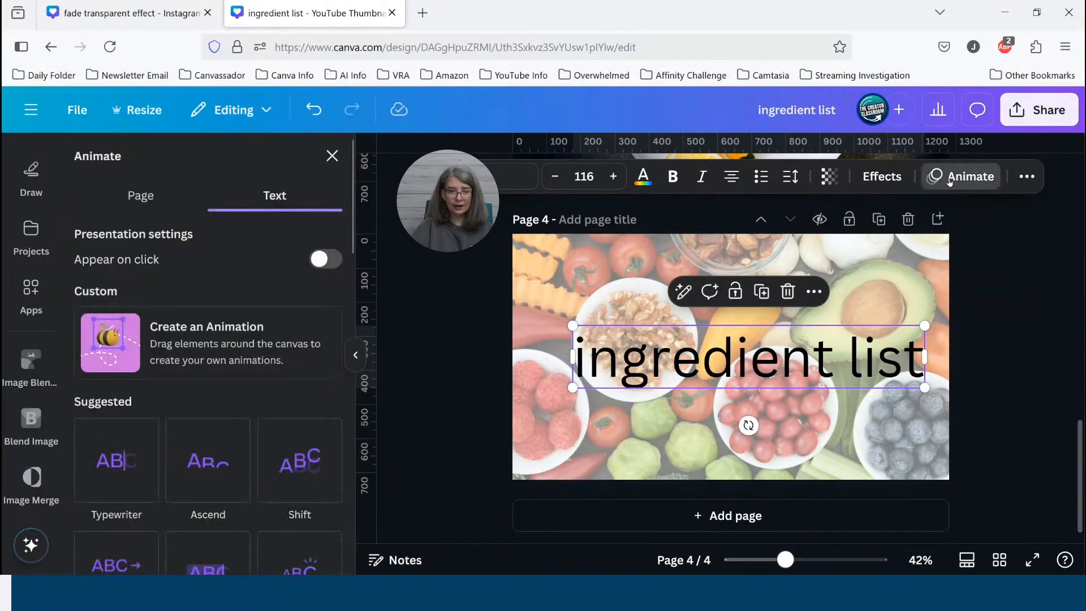
scroll(221, 453, "down", 4)
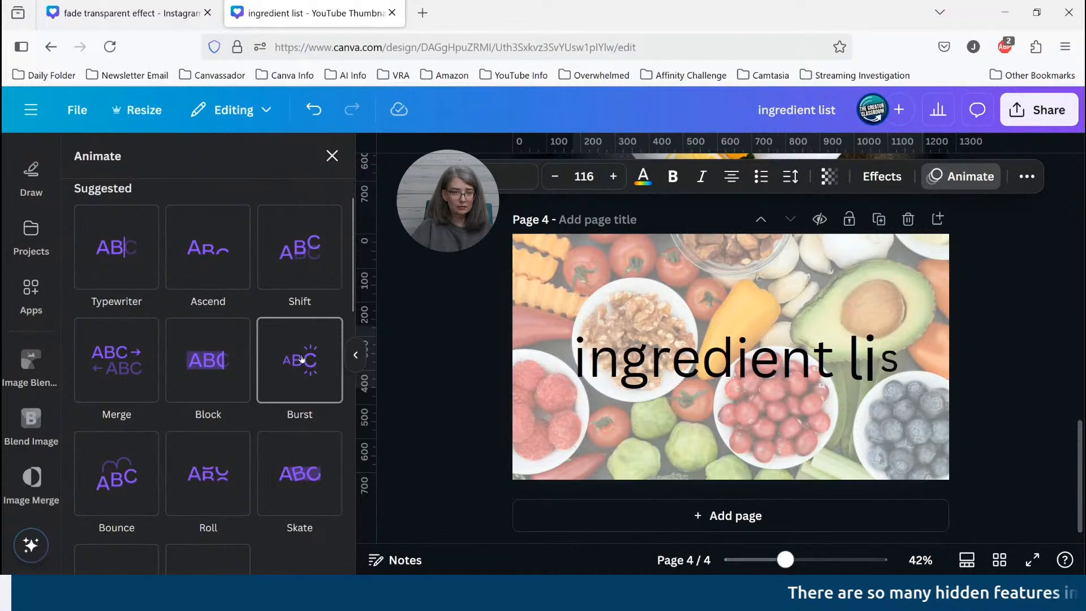
left_click(302, 360)
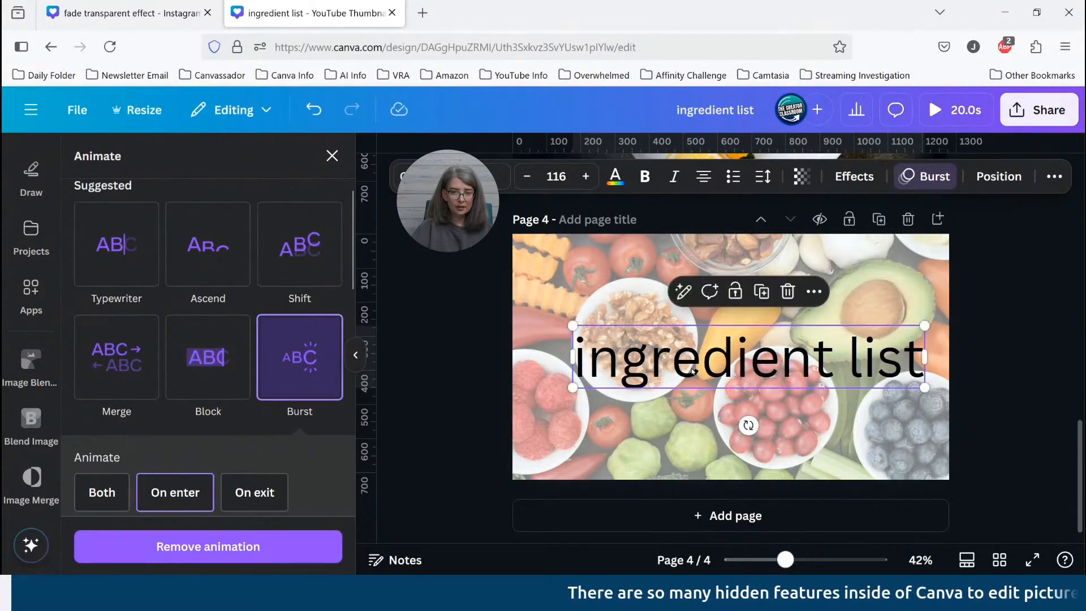
Open the text color choices for the "ingredient list" text
left_click(615, 176)
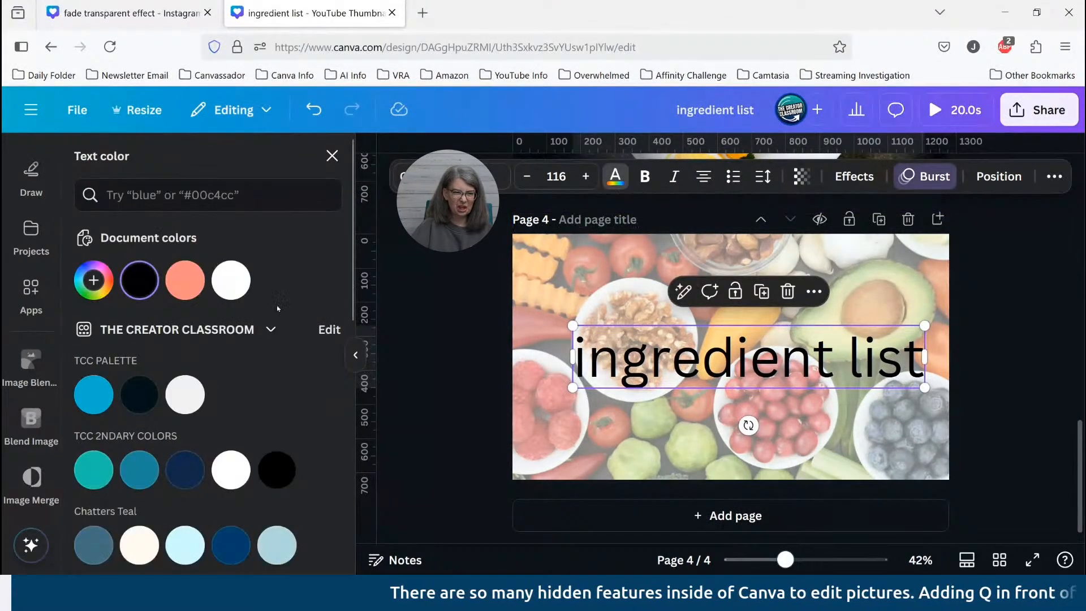
Colour the "ingredient list" text white and cover it with a rectangle about 1048 px wide and 216 px high
left_click(231, 280)
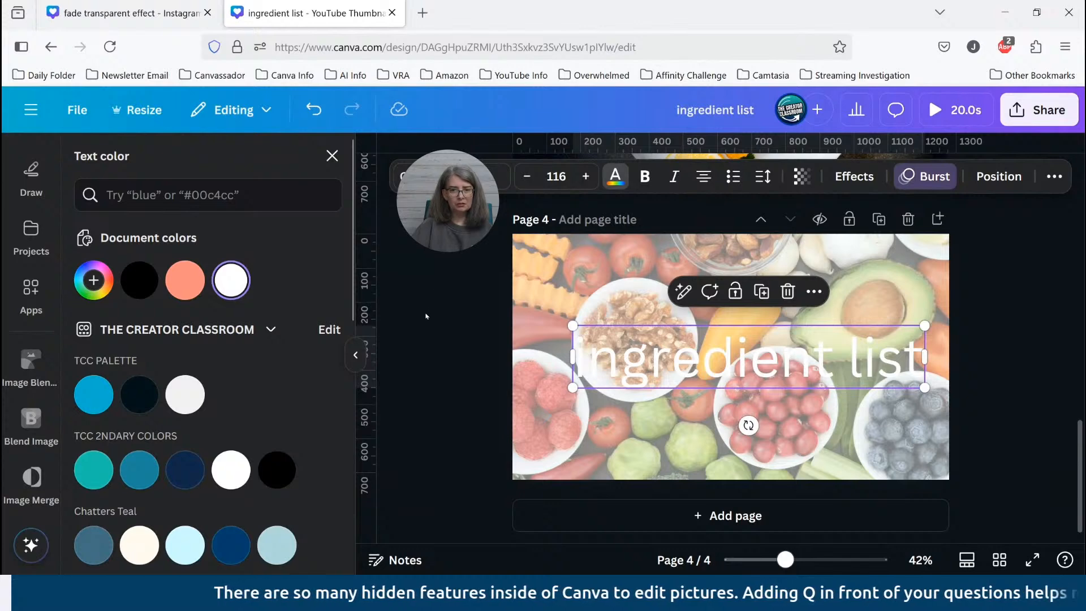
left_click(441, 322)
key("r")
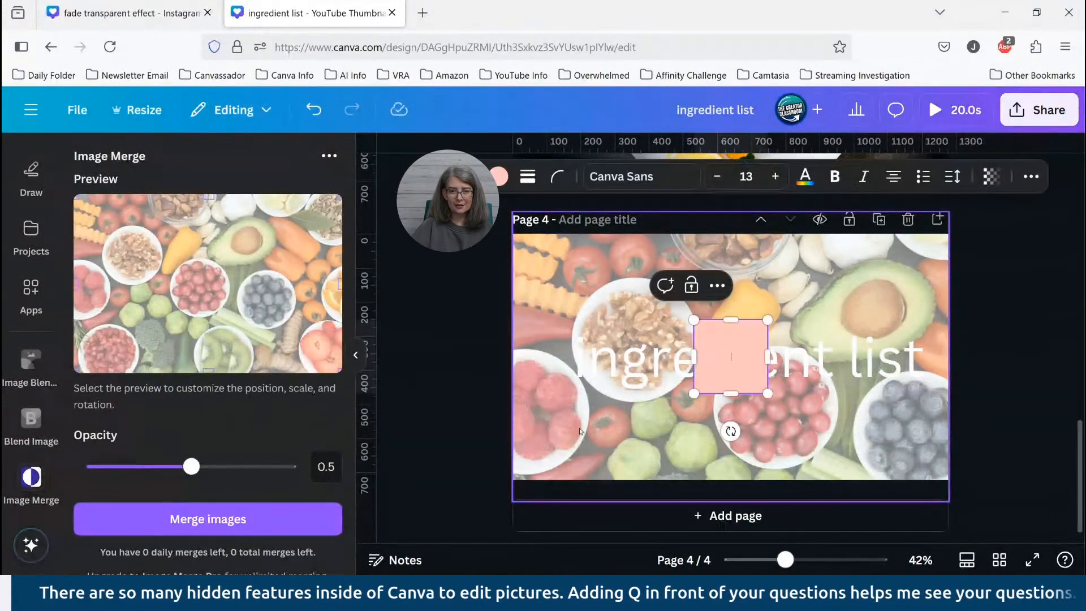
left_click_drag(693, 357, 566, 357)
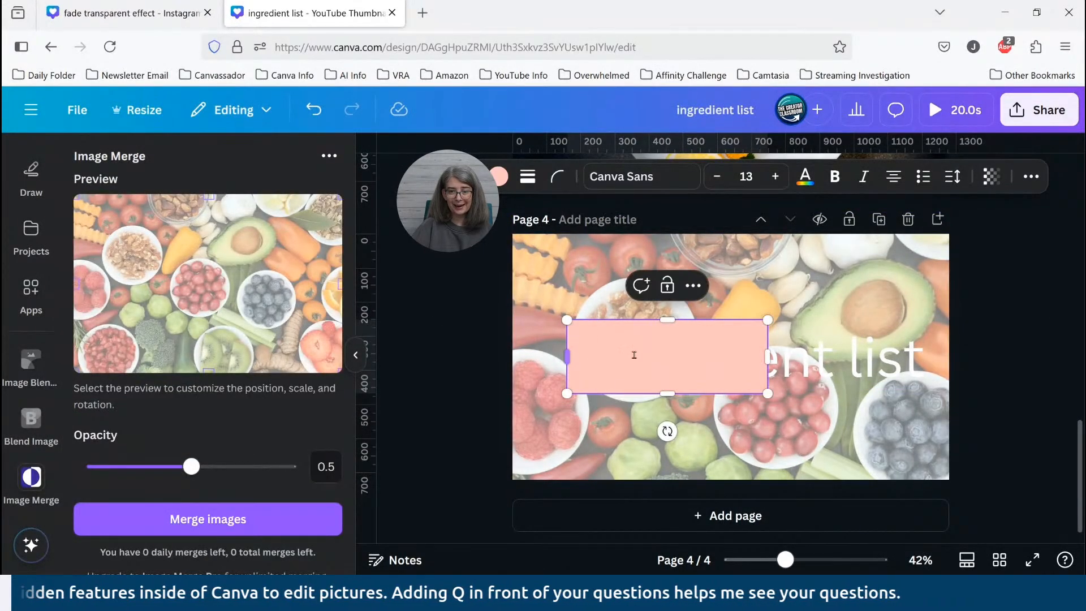
left_click_drag(768, 356, 925, 362)
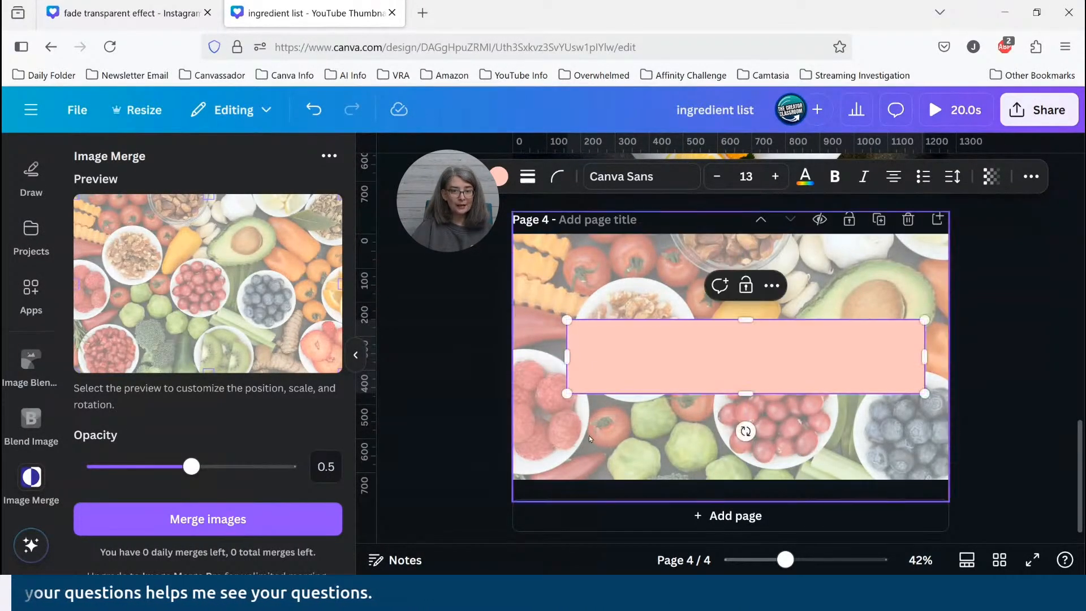
Centre the rectangle horizontally on page 4 and move its layer directly beneath the "ingredient list" text
left_click(696, 408)
left_click(662, 380)
key("alt+1")
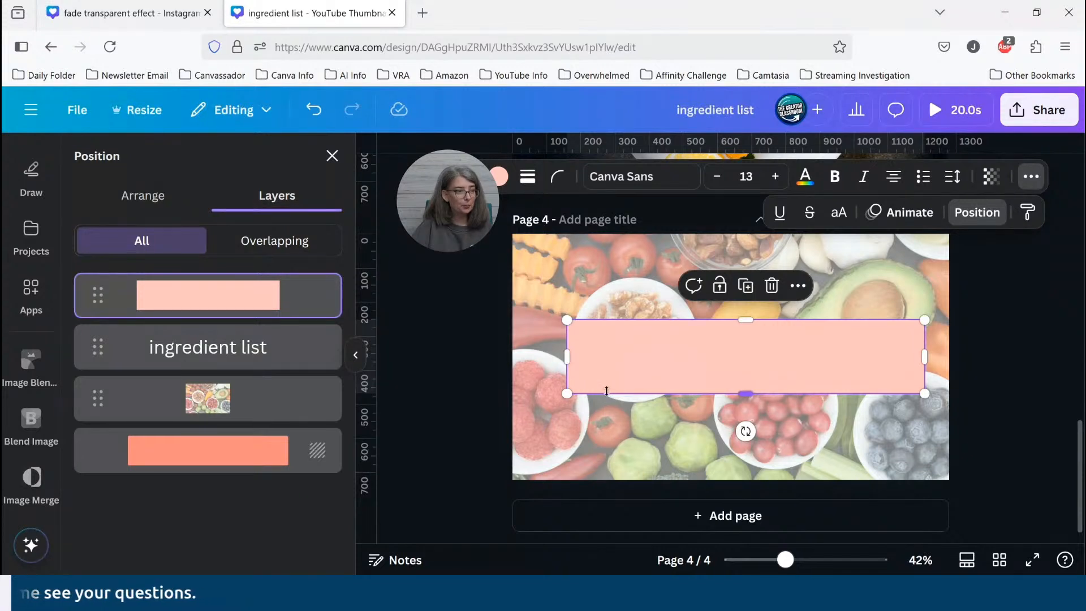
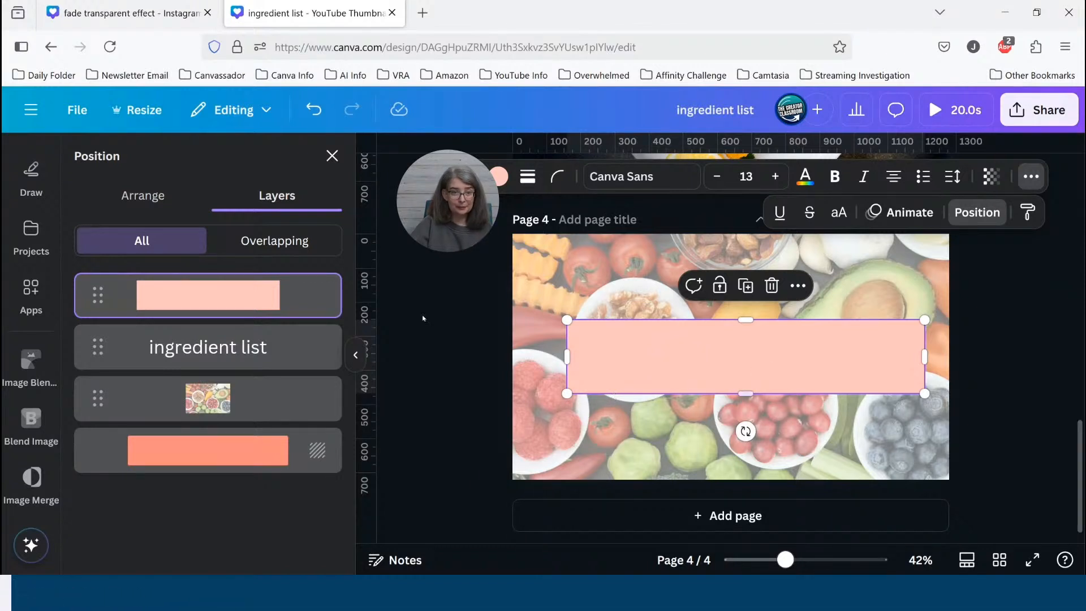
left_click(150, 209)
left_click(289, 399)
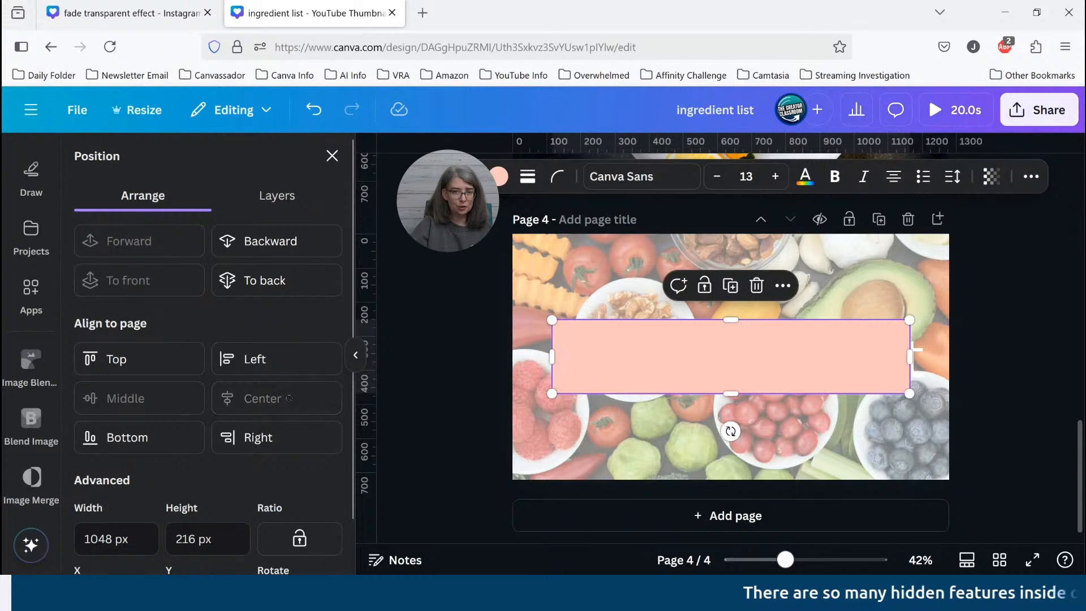
left_click(273, 194)
left_click_drag(218, 295, 218, 384)
Centre the "ingredient list" text over the pale pink rectangle and colour the text black
left_click(744, 352)
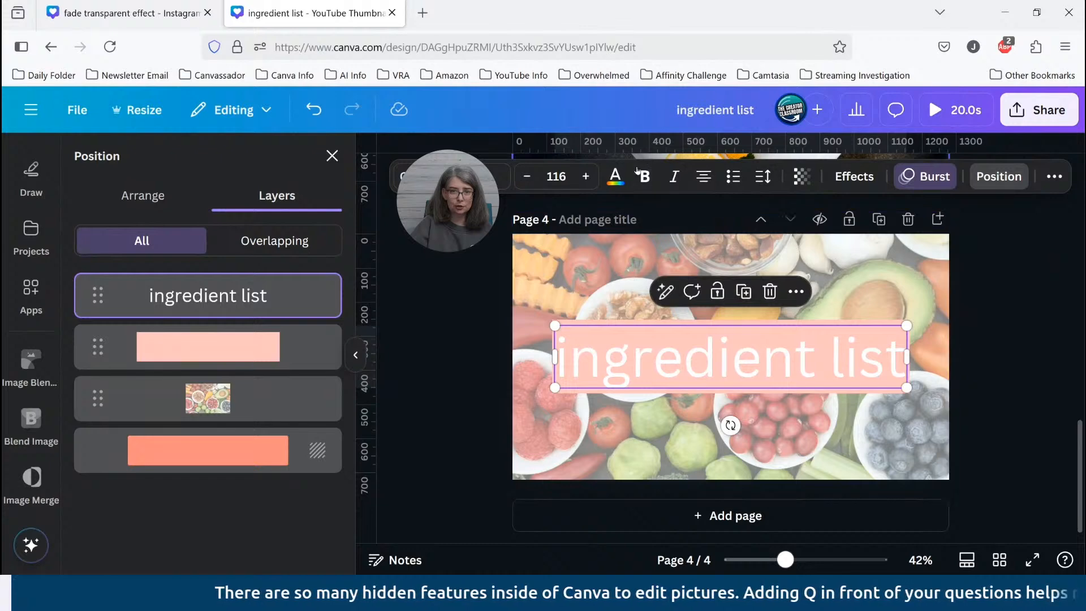
left_click(617, 176)
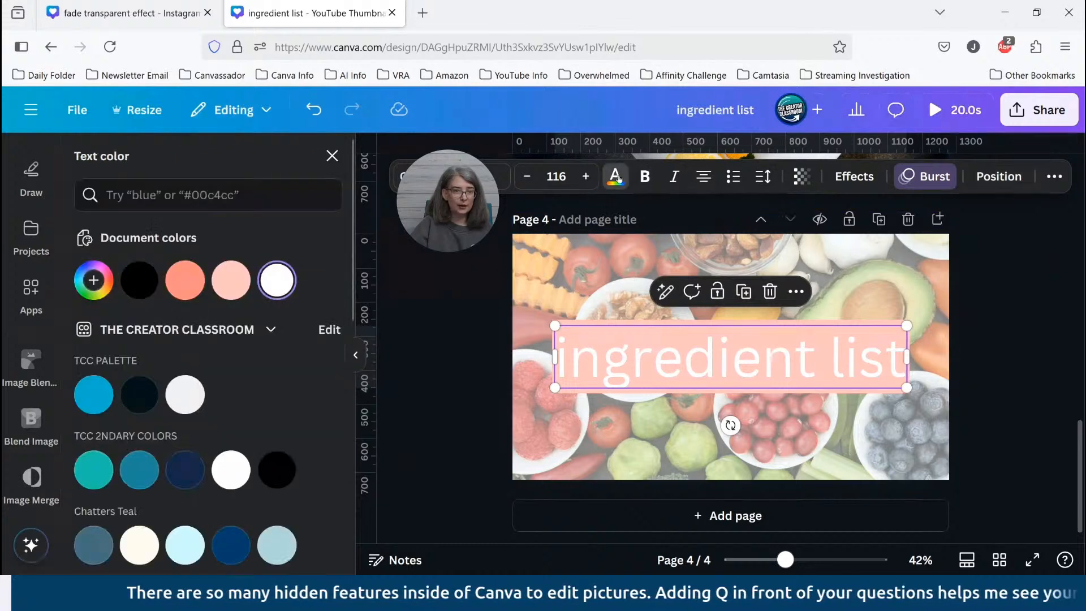
left_click(131, 283)
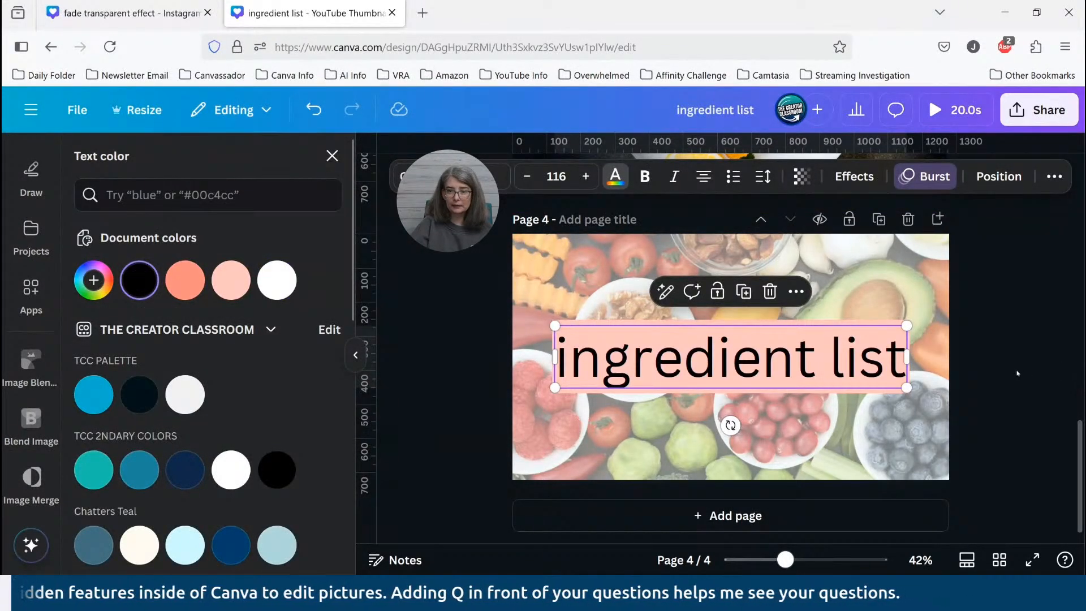
Review the text's Burst animation settings and preview page 4 on the timeline, ending near the 19-second mark
left_click(999, 176)
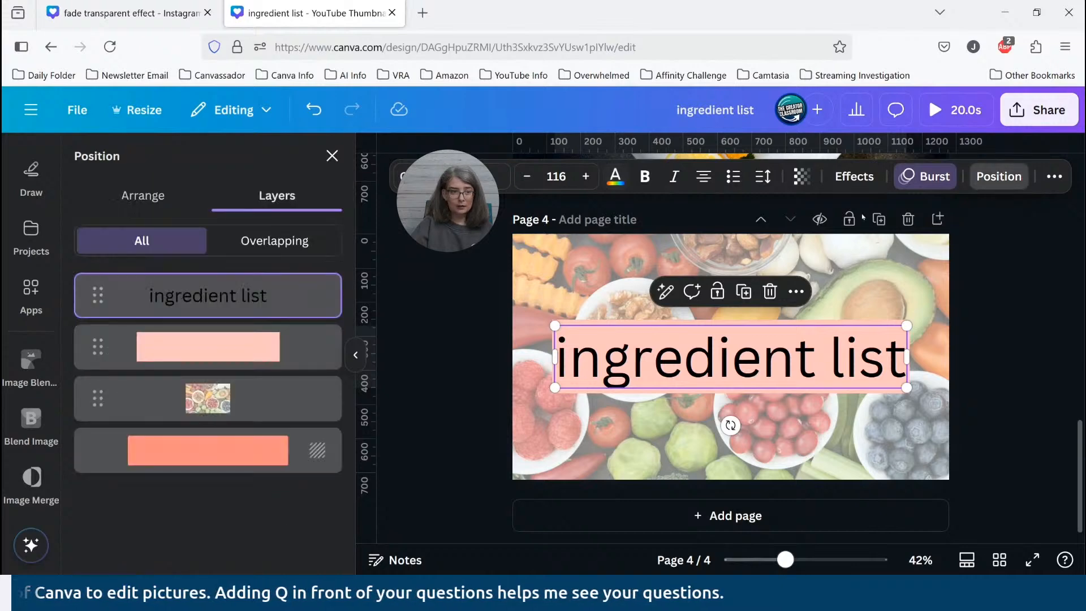
left_click(923, 176)
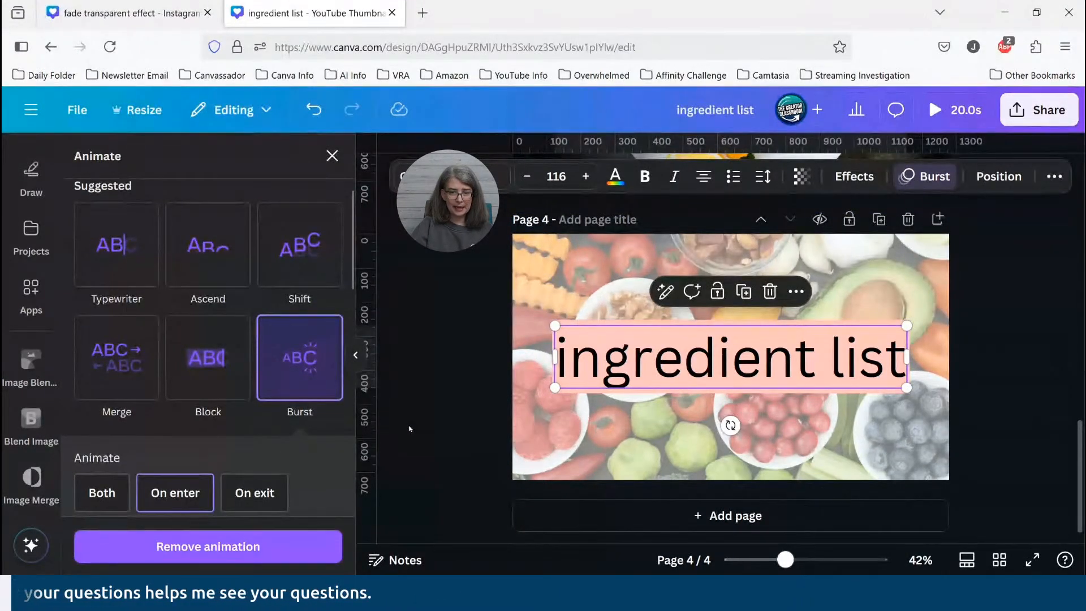
left_click(411, 428)
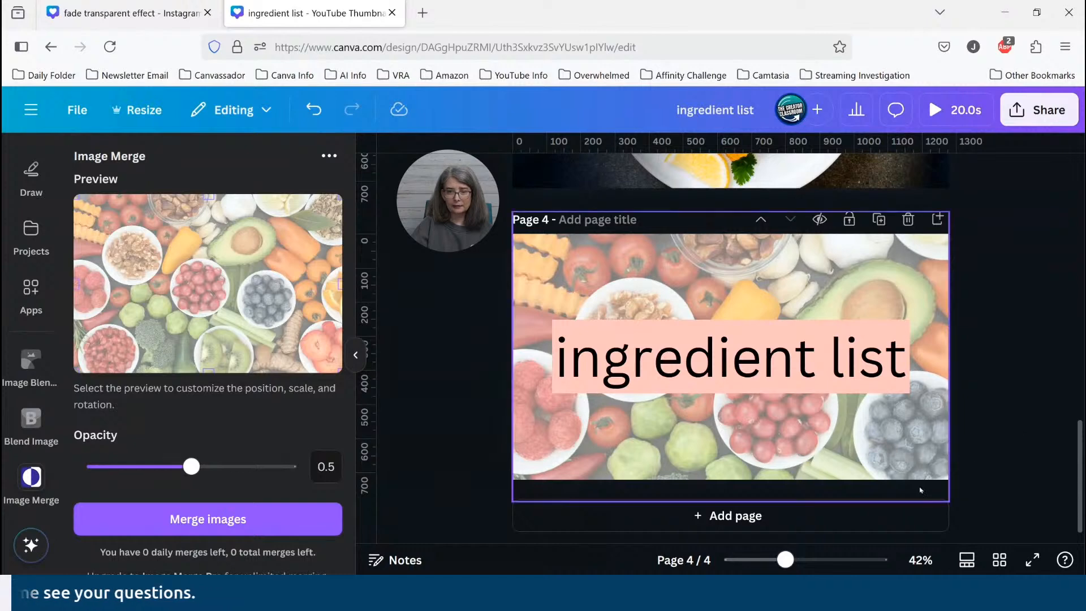
left_click(967, 562)
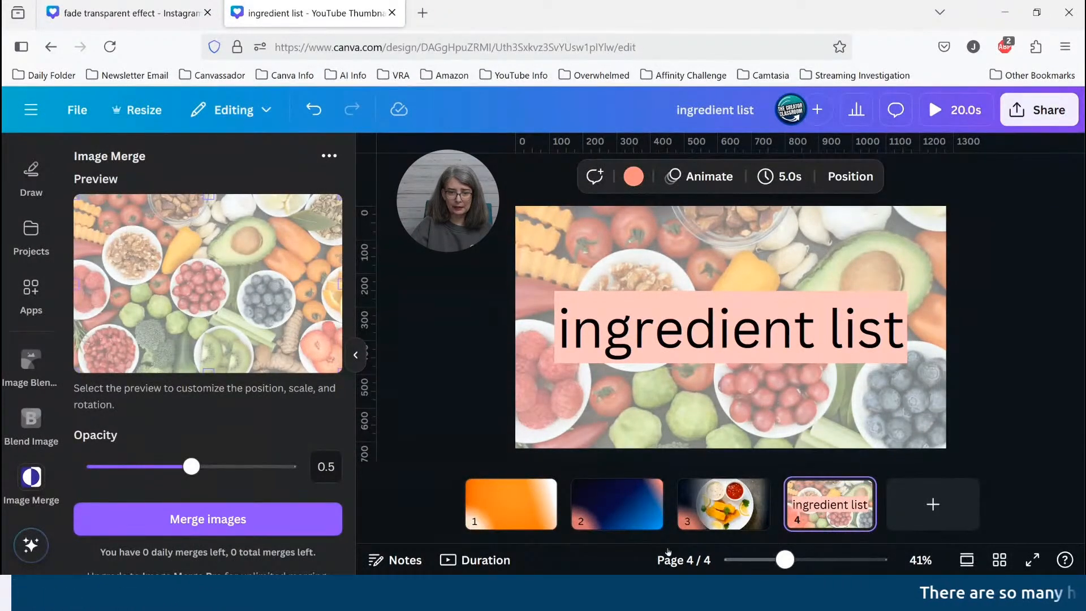
left_click(497, 563)
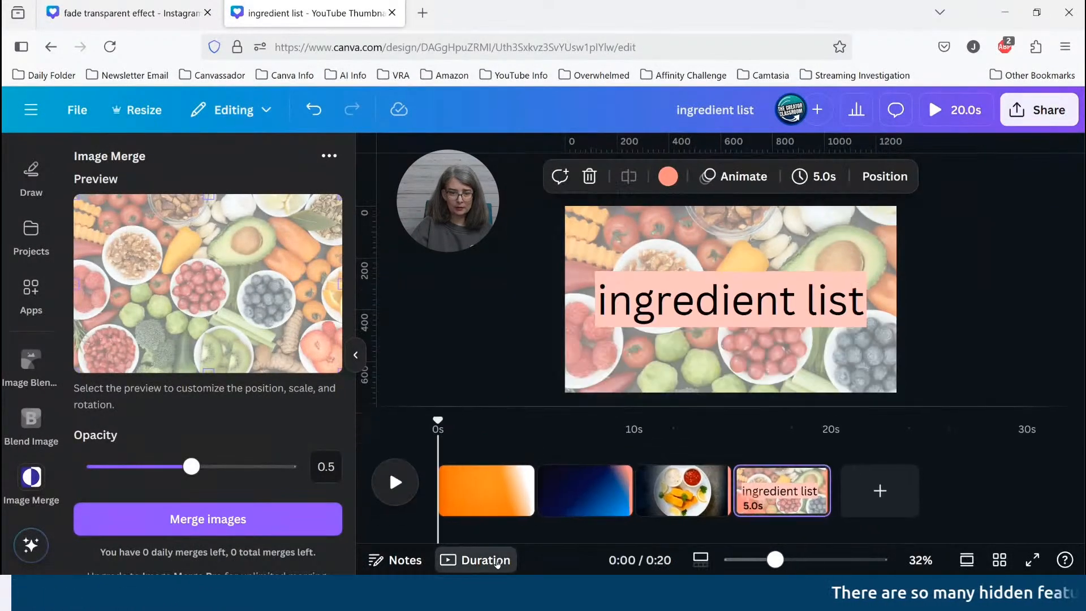
left_click(735, 450)
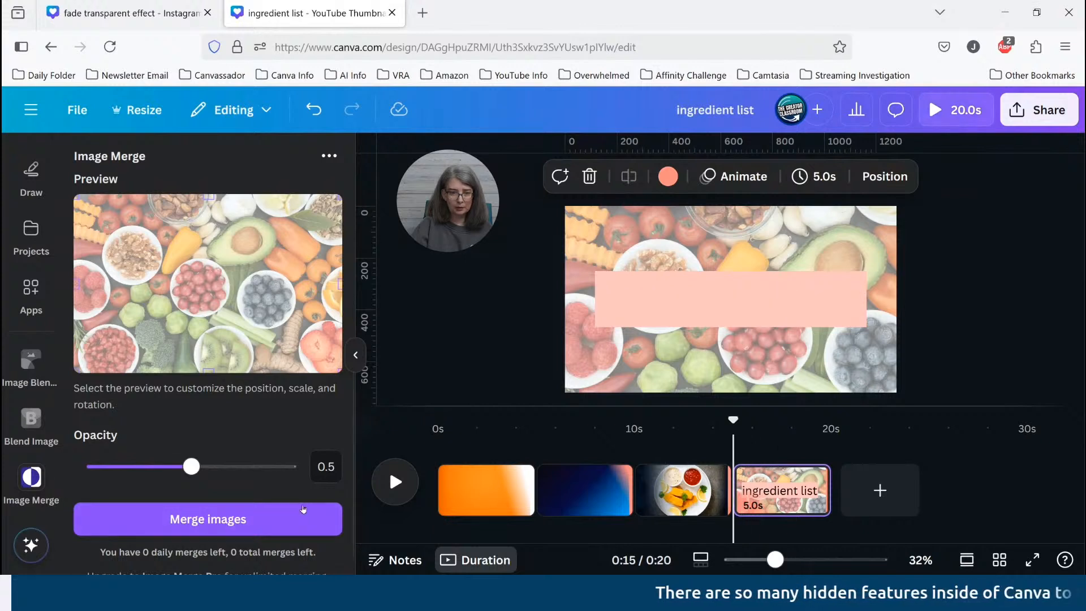
left_click(401, 496)
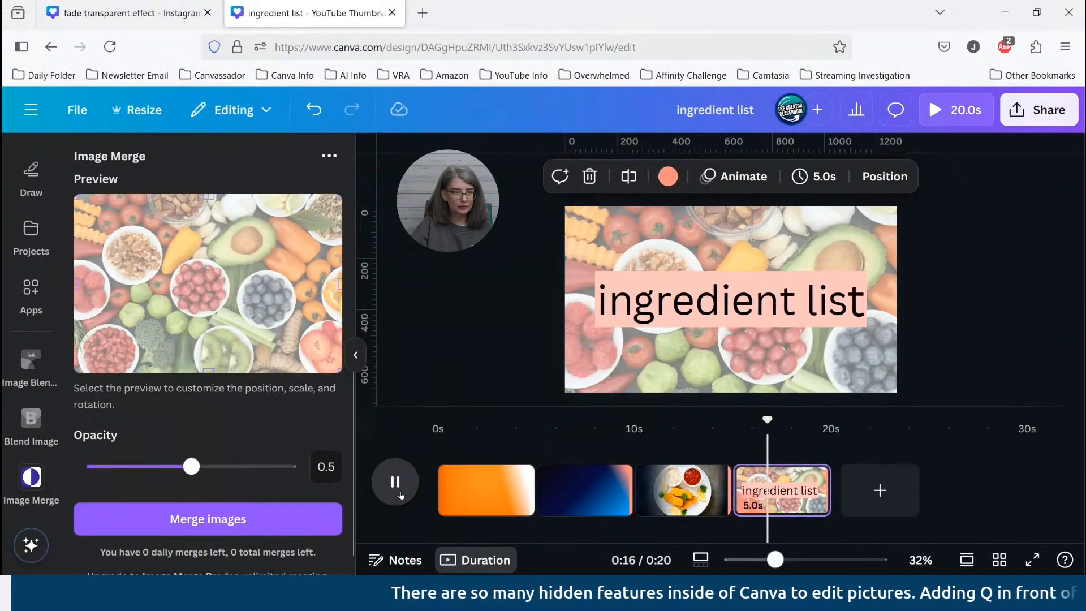
left_click(401, 496)
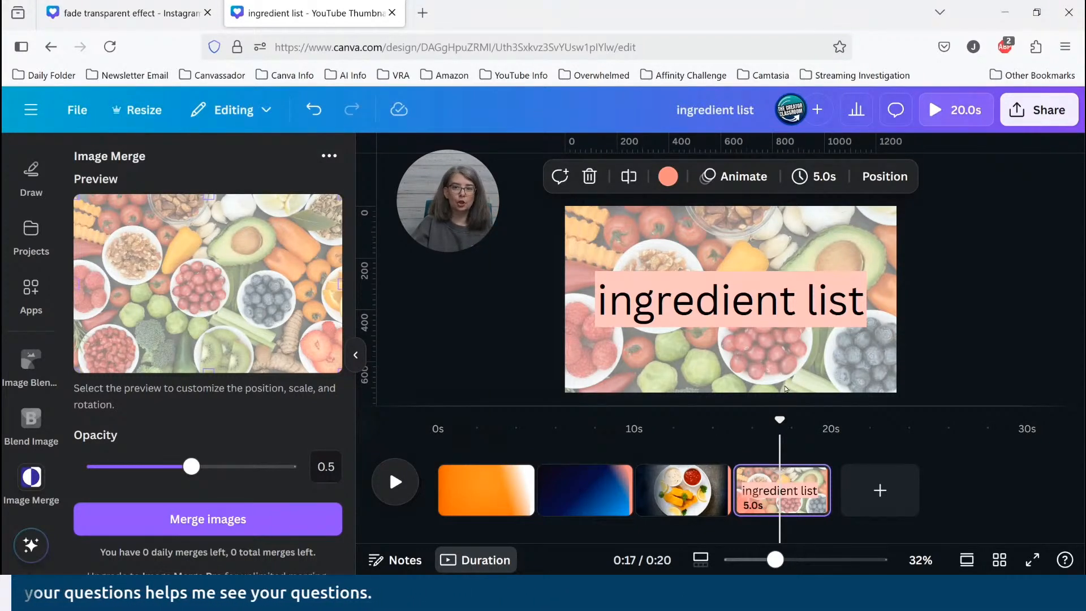
left_click_drag(781, 421, 814, 420)
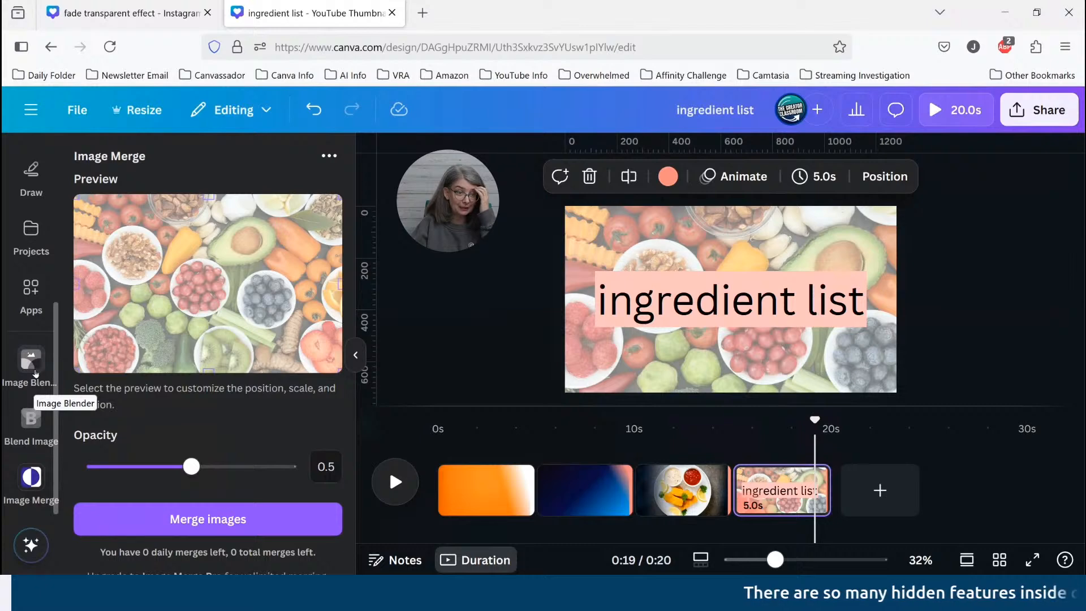
Add a blank fifth page, return to scroll view and open the TypeCutOut app
left_click(31, 290)
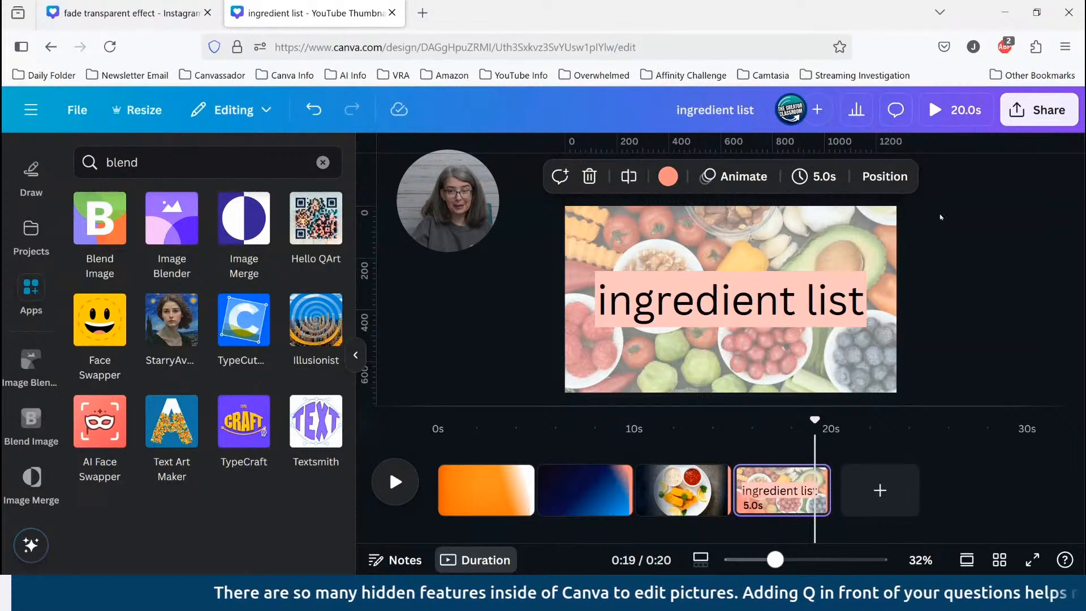
left_click(946, 228)
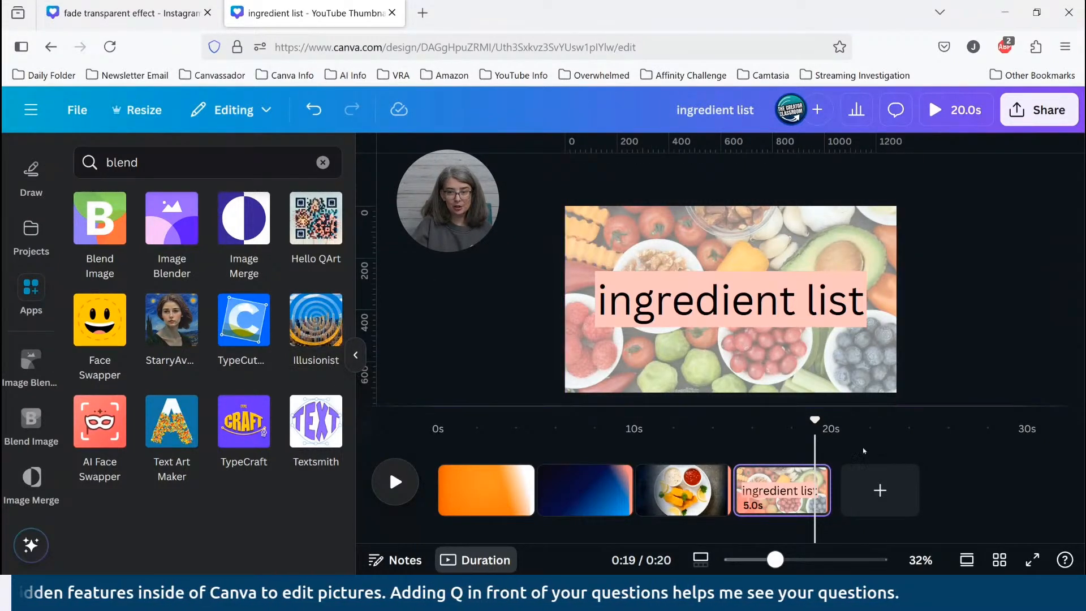
left_click(881, 490)
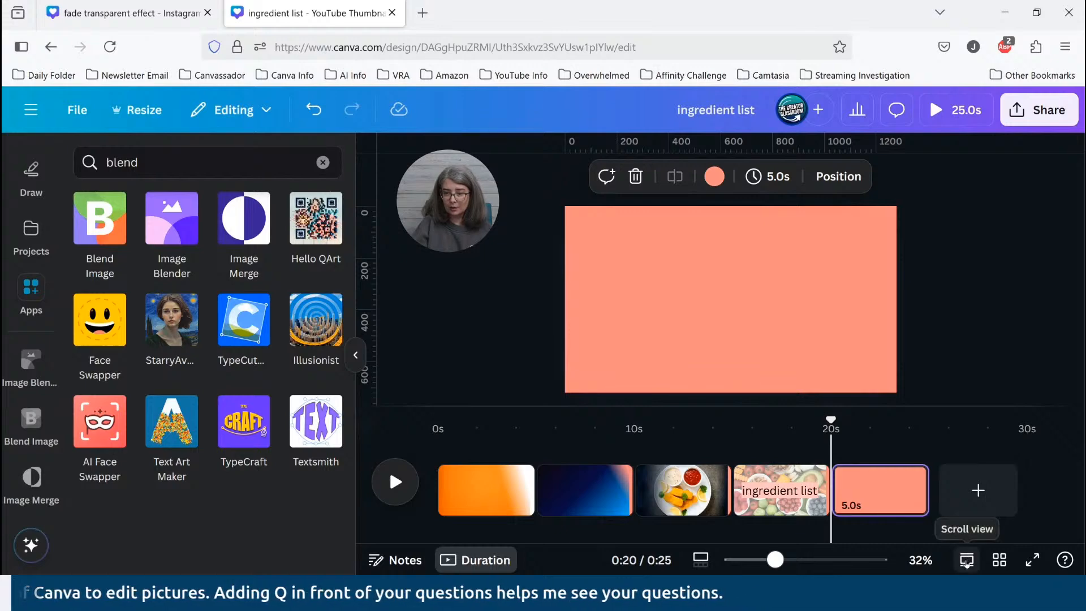
left_click(967, 561)
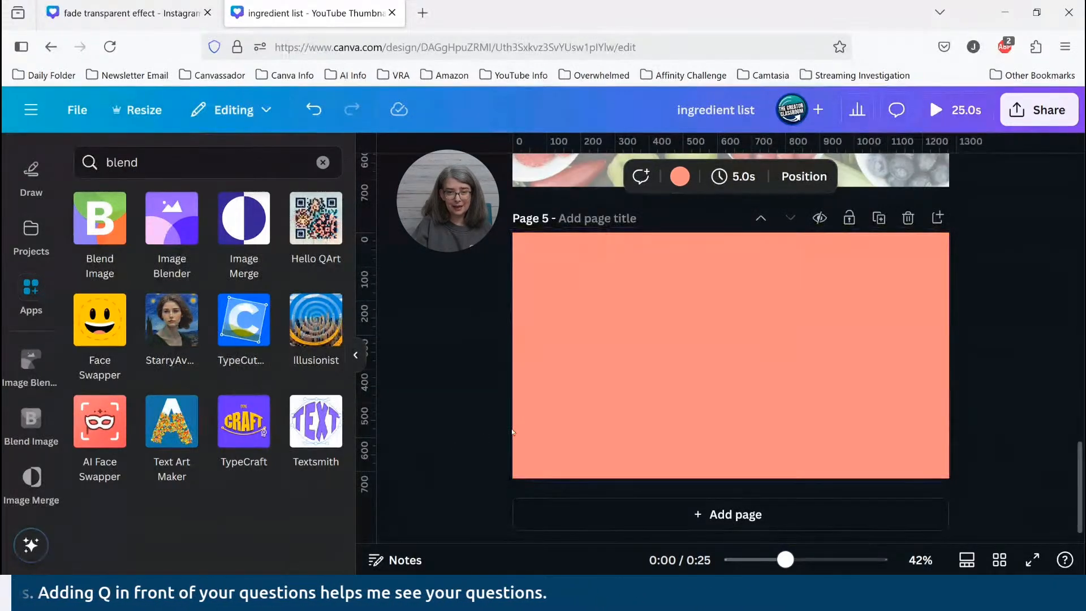
left_click(247, 339)
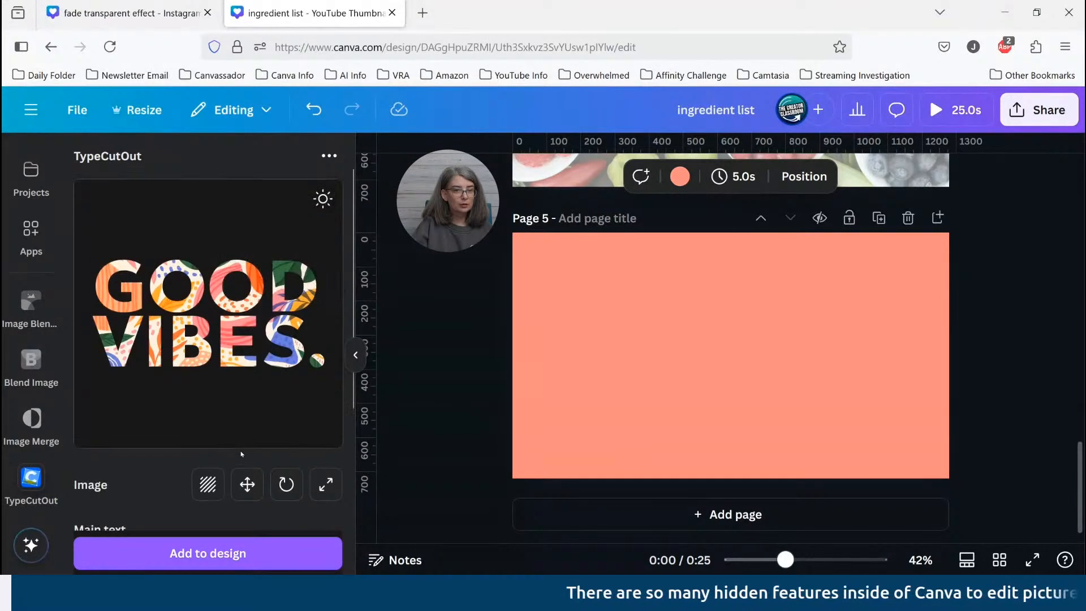
Search the photos for "food" and add the overhead photo of assorted plated dishes and curry bowls to page 5
scroll(33, 249, "up", 2)
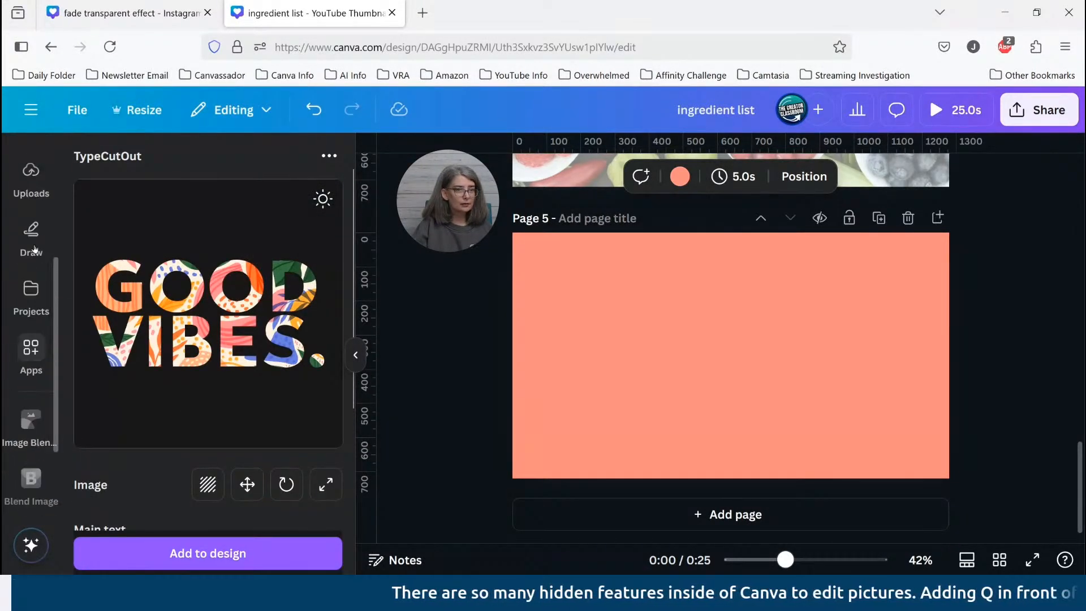
scroll(33, 249, "up", 3)
left_click(31, 224)
left_click(172, 169)
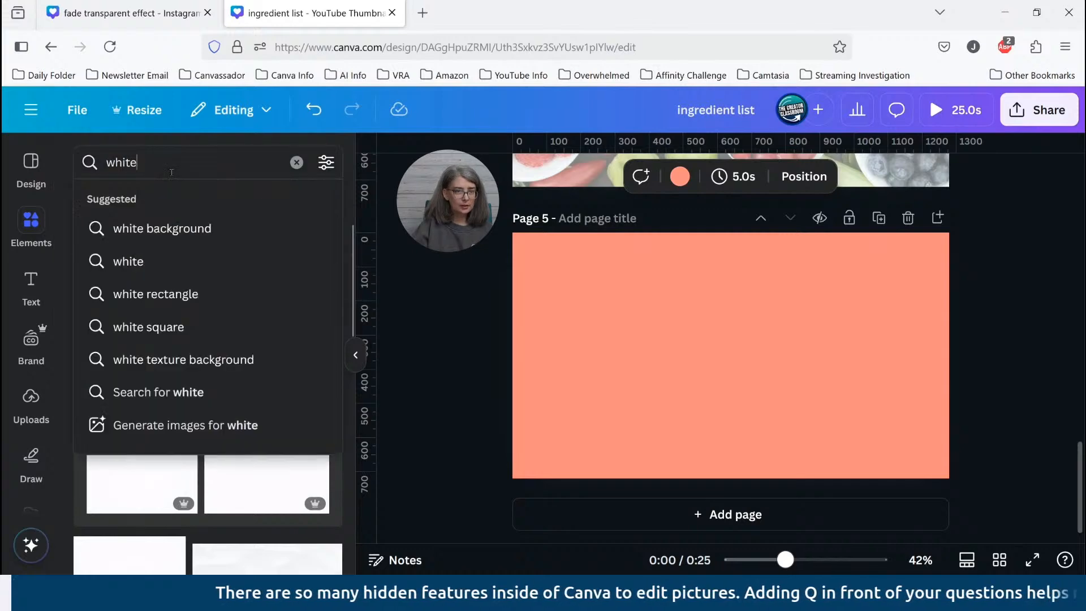
key("Return")
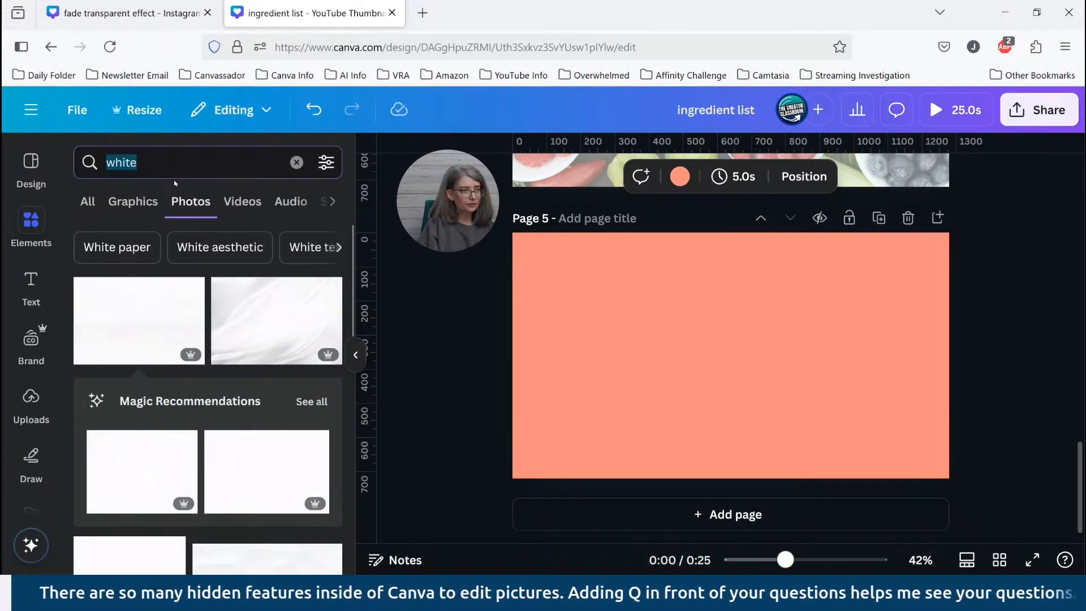
type("food")
key("Return")
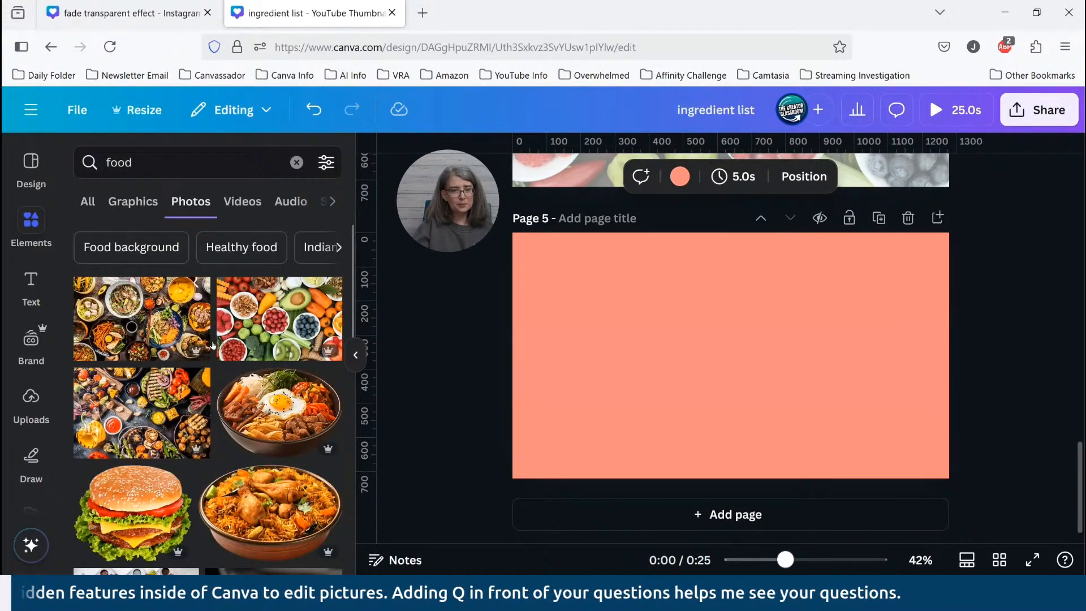
scroll(127, 365, "down", 1)
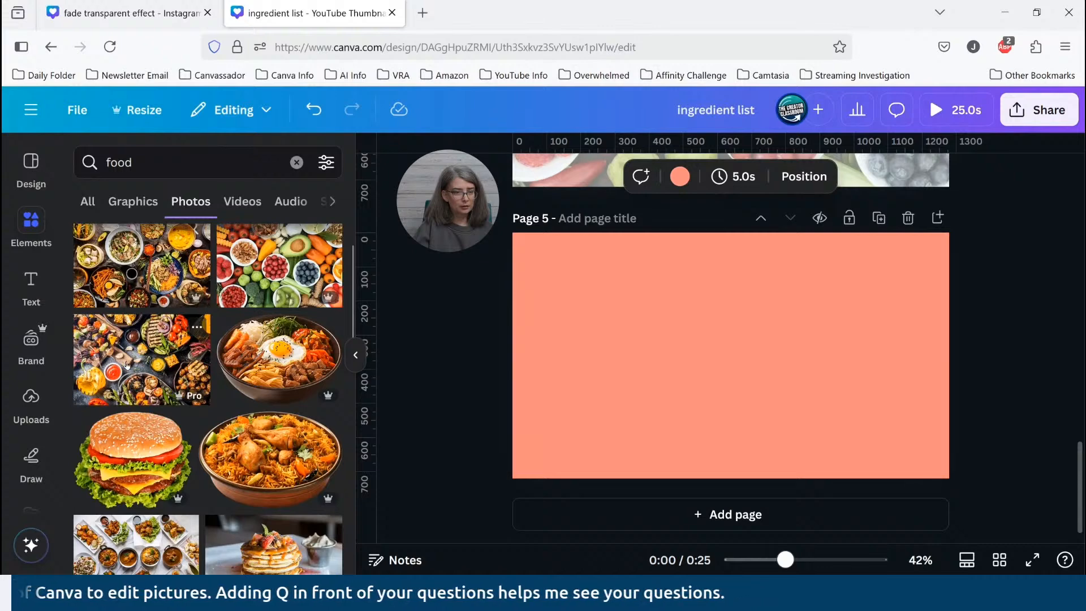
scroll(127, 365, "down", 2)
left_click(141, 449)
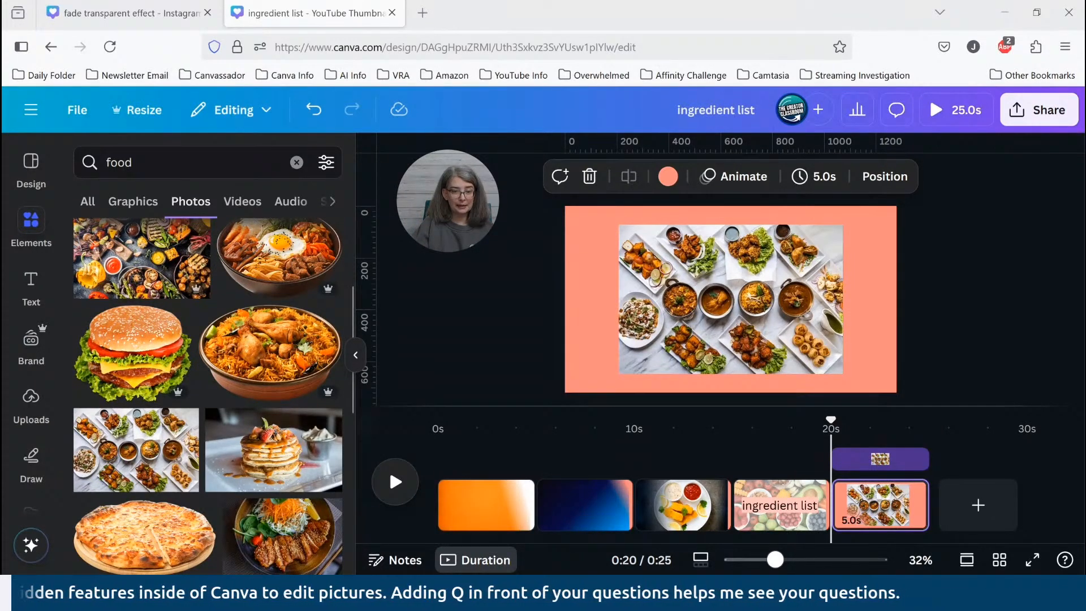
Hide the duration timeline, return to scroll view and go up to page 3
left_click(487, 561)
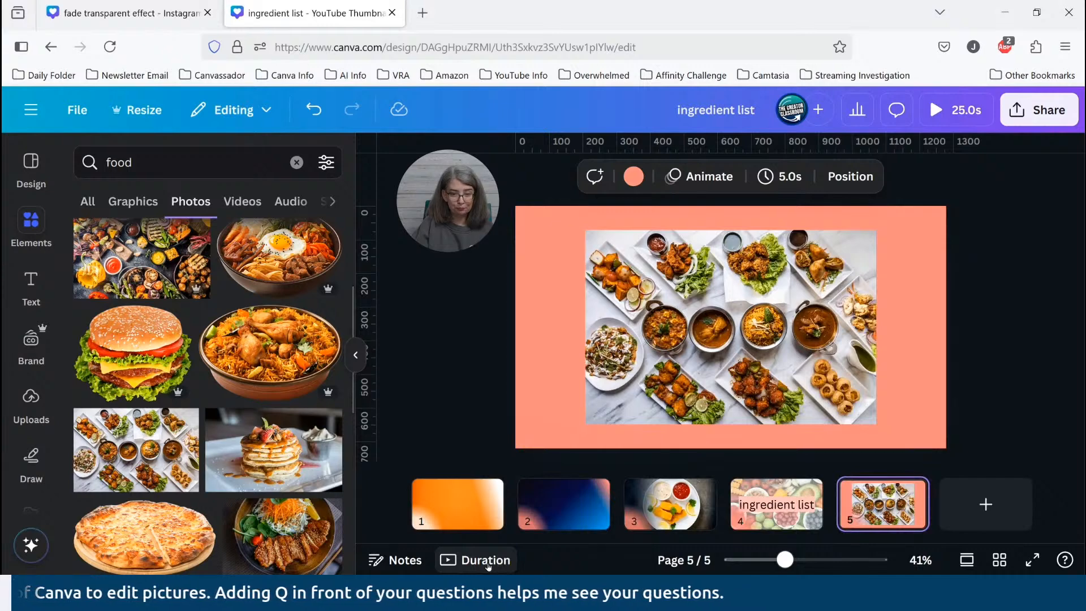
left_click(486, 561)
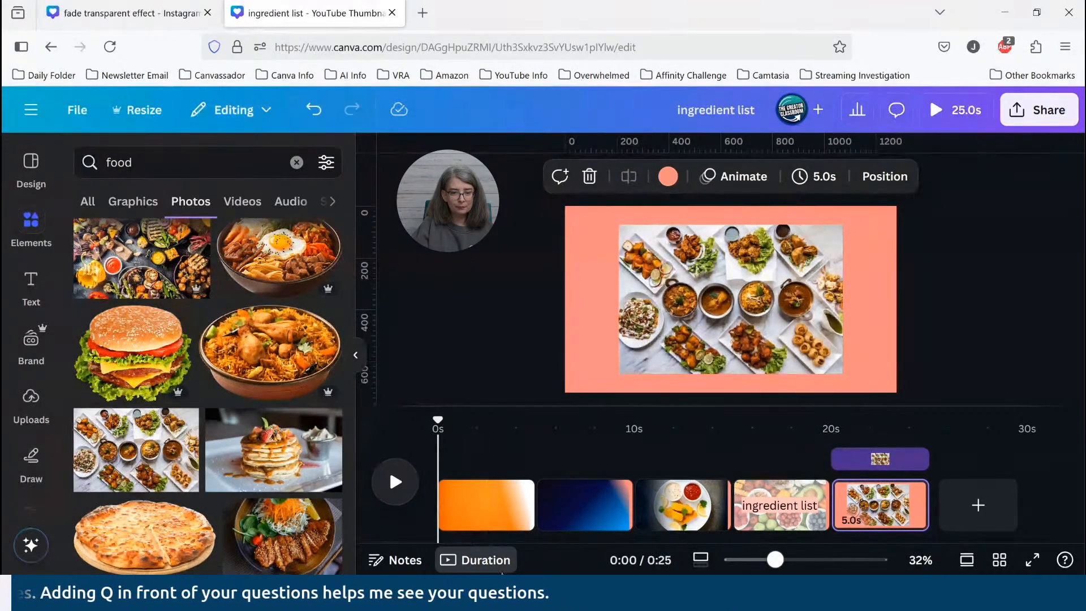
left_click(497, 567)
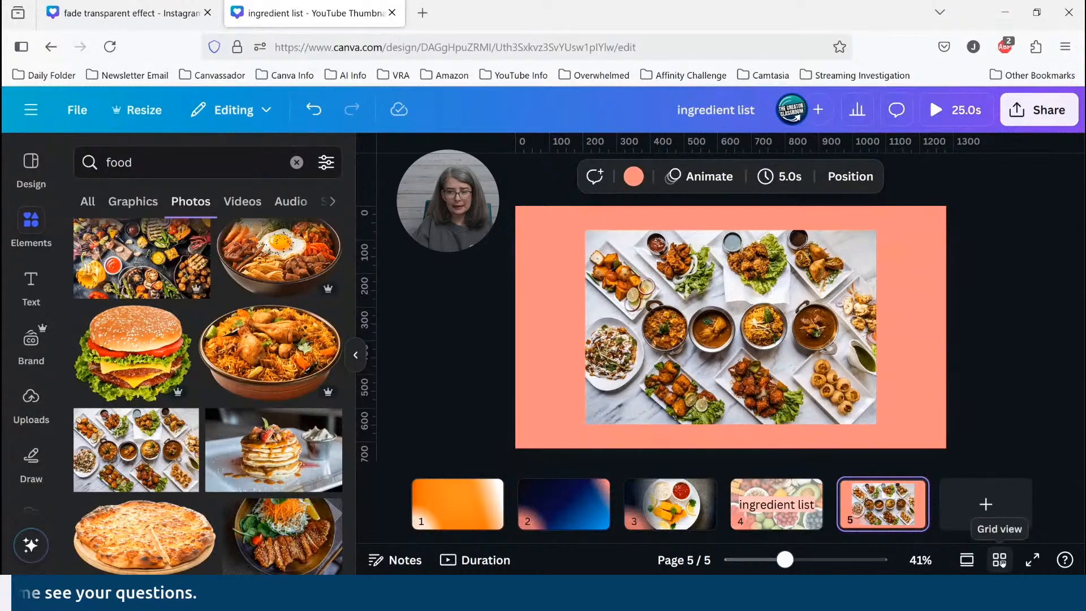
left_click(966, 560)
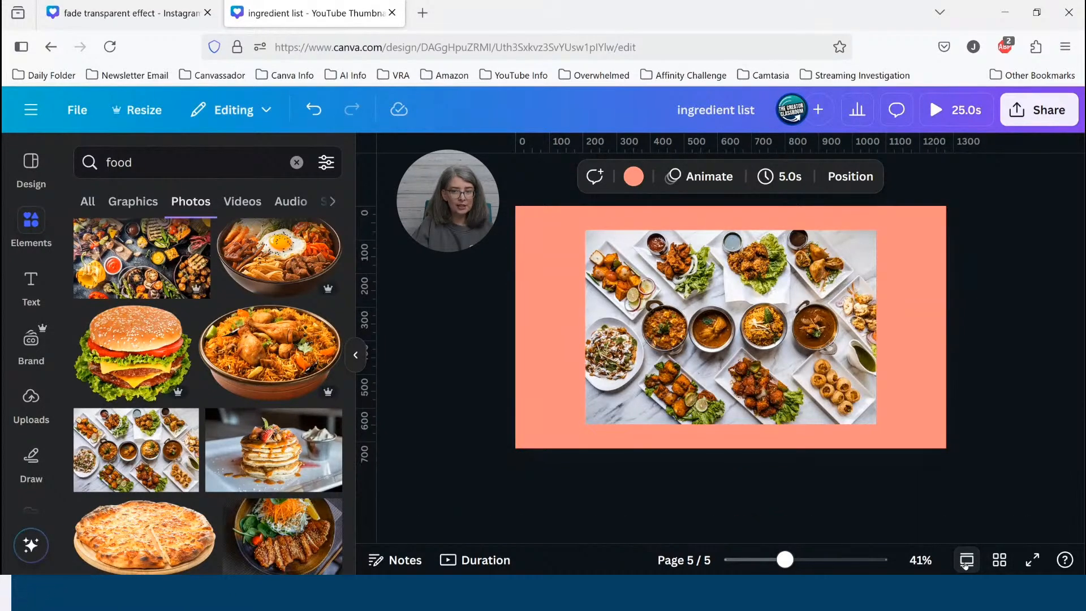
scroll(985, 366, "up", 5)
scroll(985, 368, "up", 3)
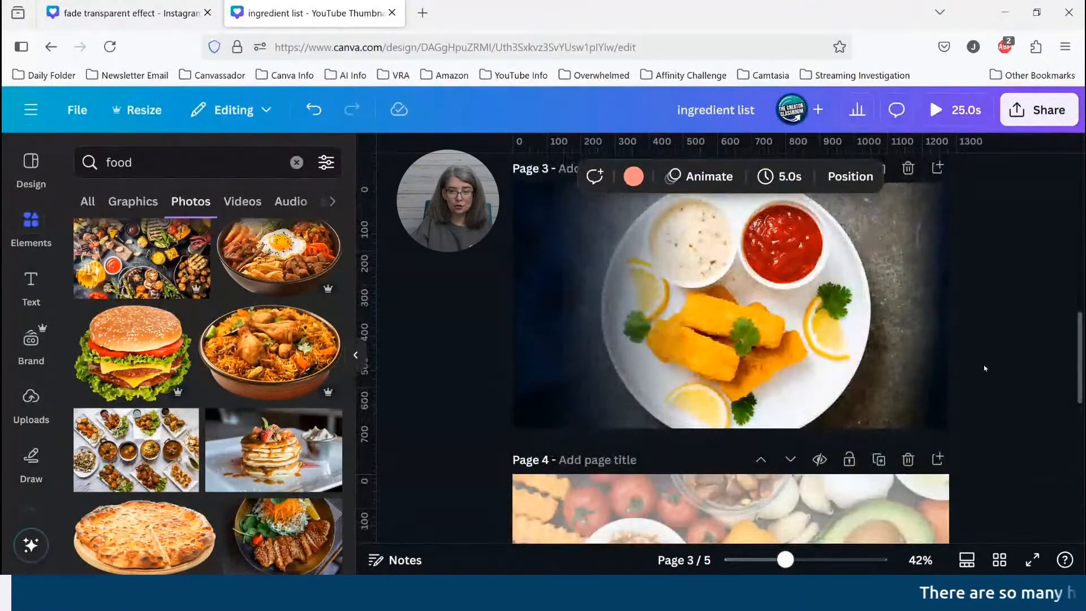
scroll(985, 369, "down", 8)
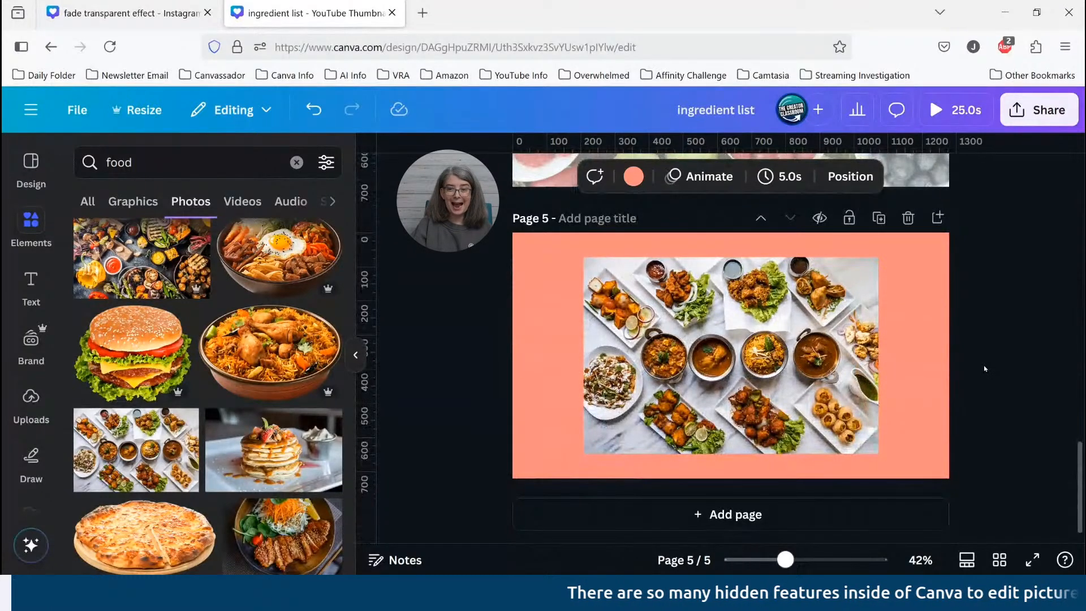
left_click(778, 372)
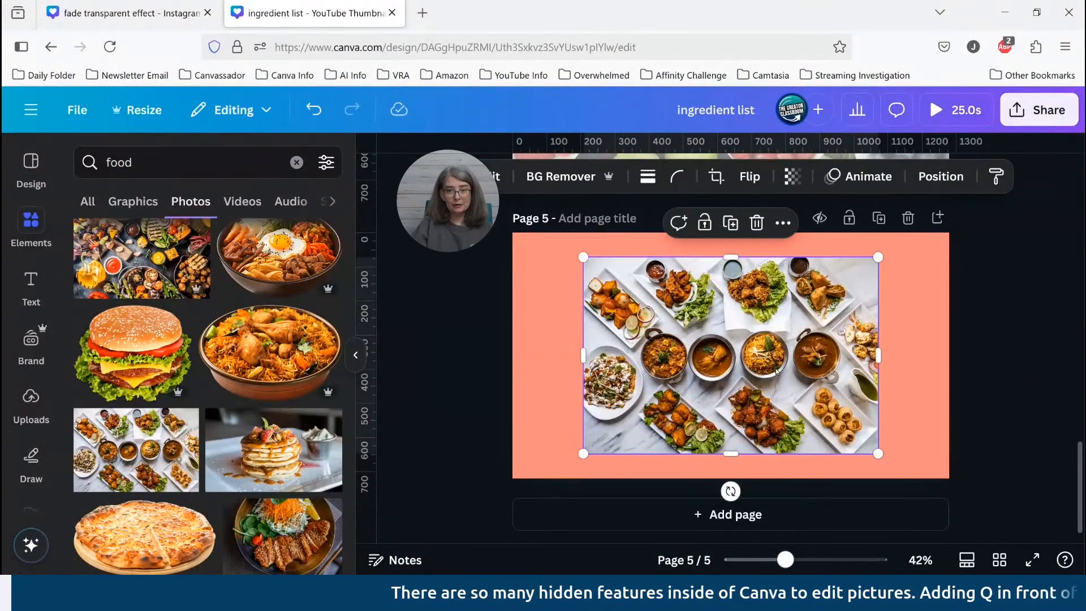
scroll(777, 371, "up", 3)
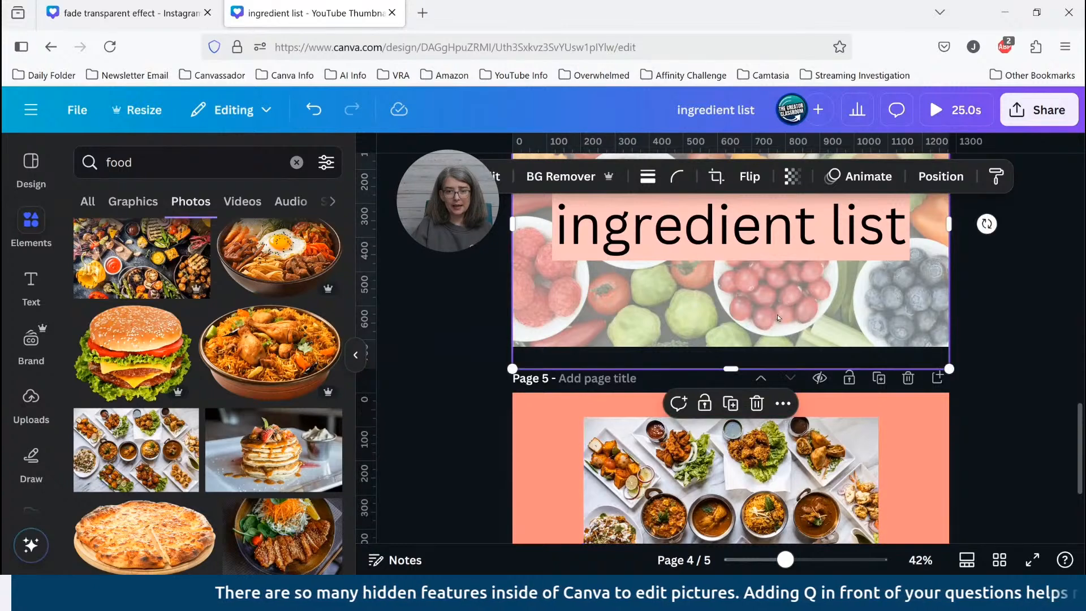
scroll(763, 461, "down", 3)
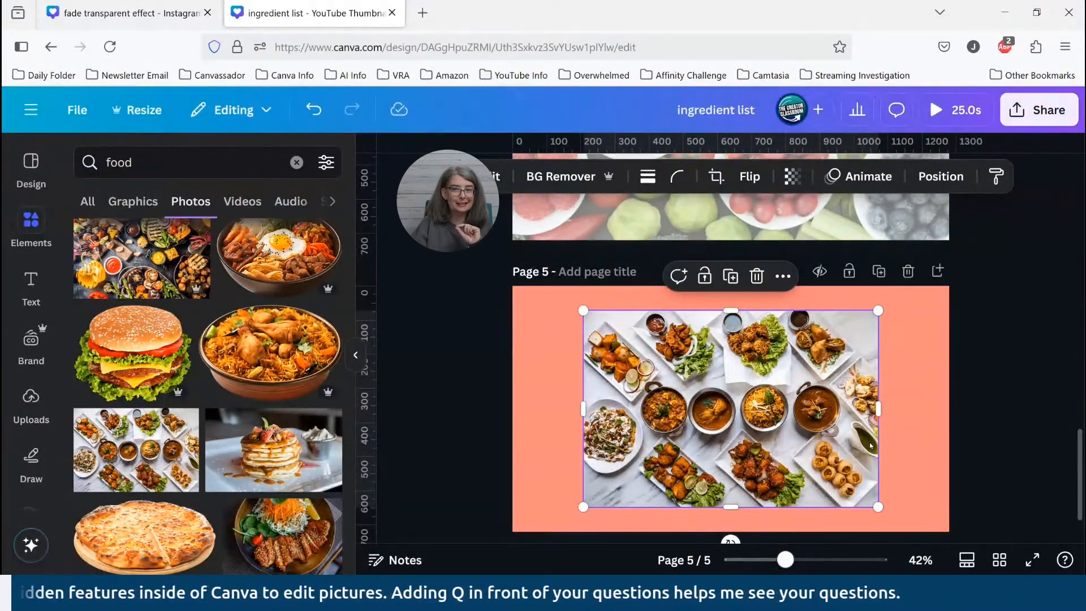
left_click(299, 364)
left_click_drag(794, 434, 386, 376)
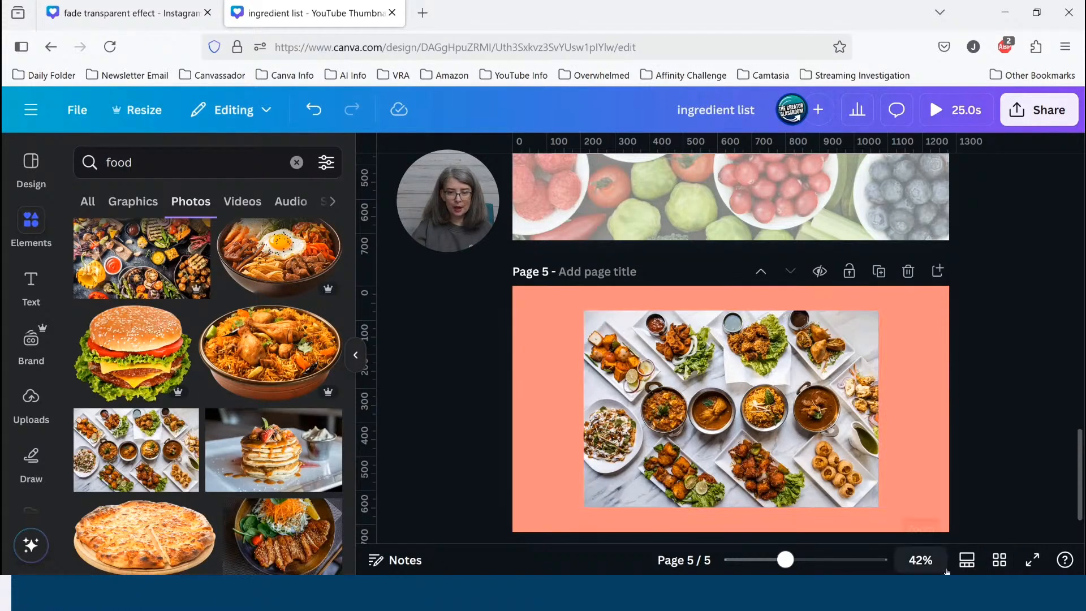
Switch between scroll view and the duration timeline, ending in scroll view with page 5's food photo selected
left_click(967, 560)
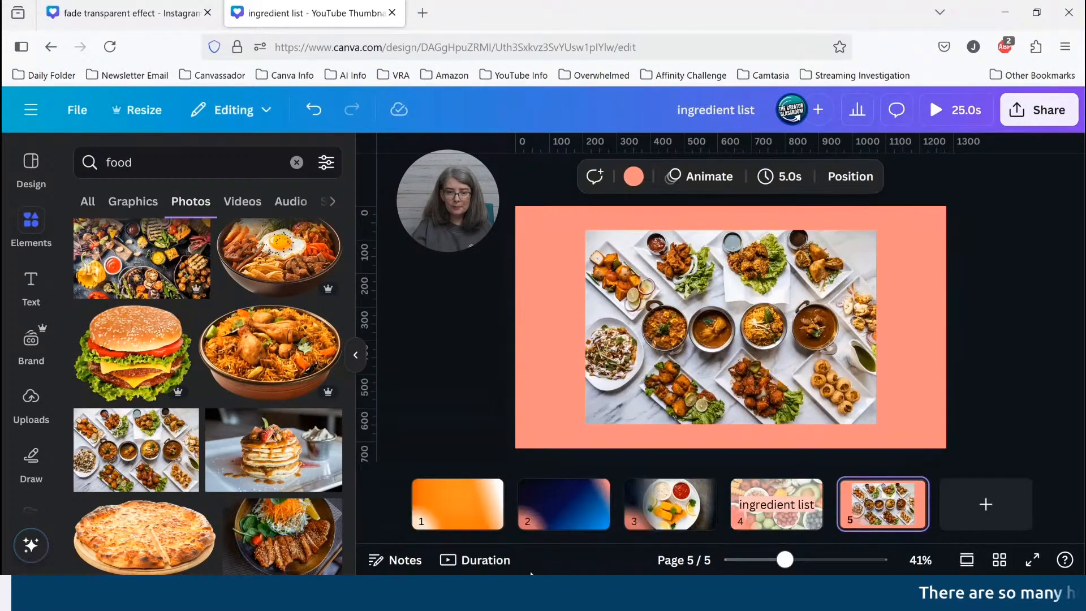
left_click(478, 560)
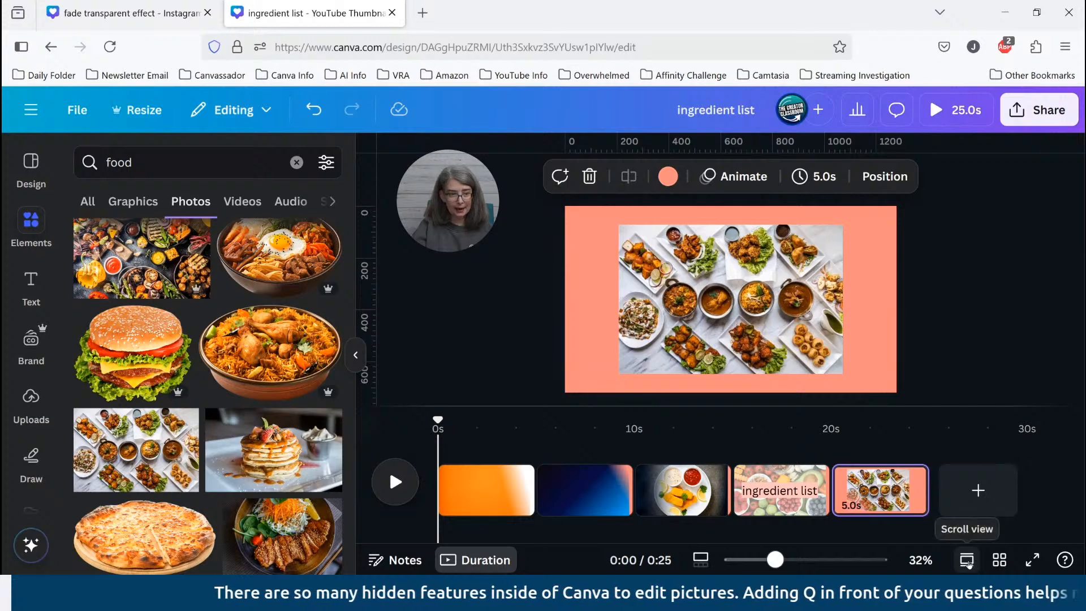
left_click(969, 562)
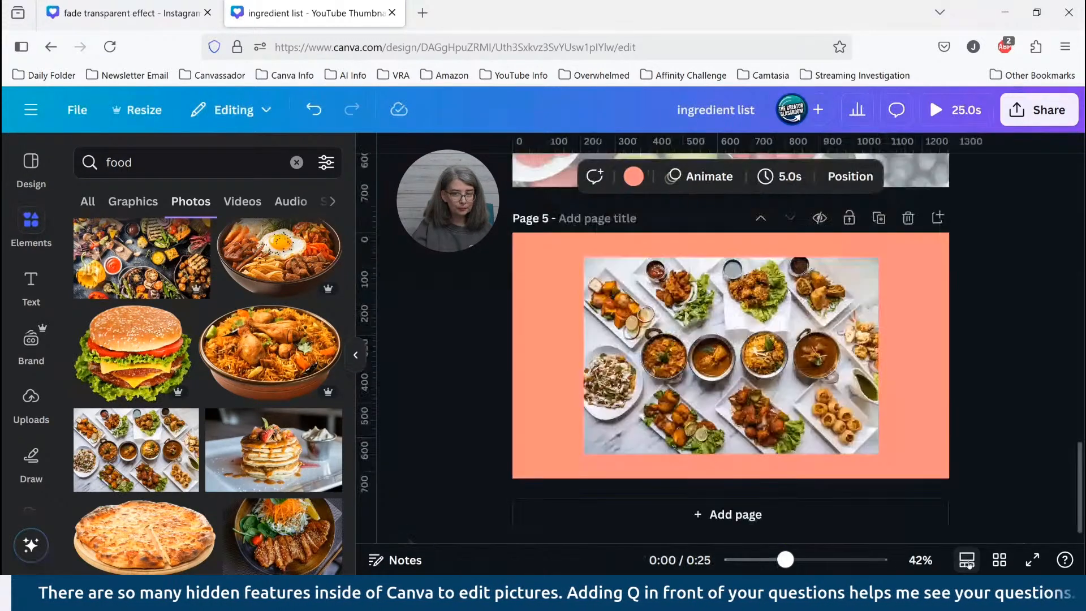
key("ctrl+alt+2")
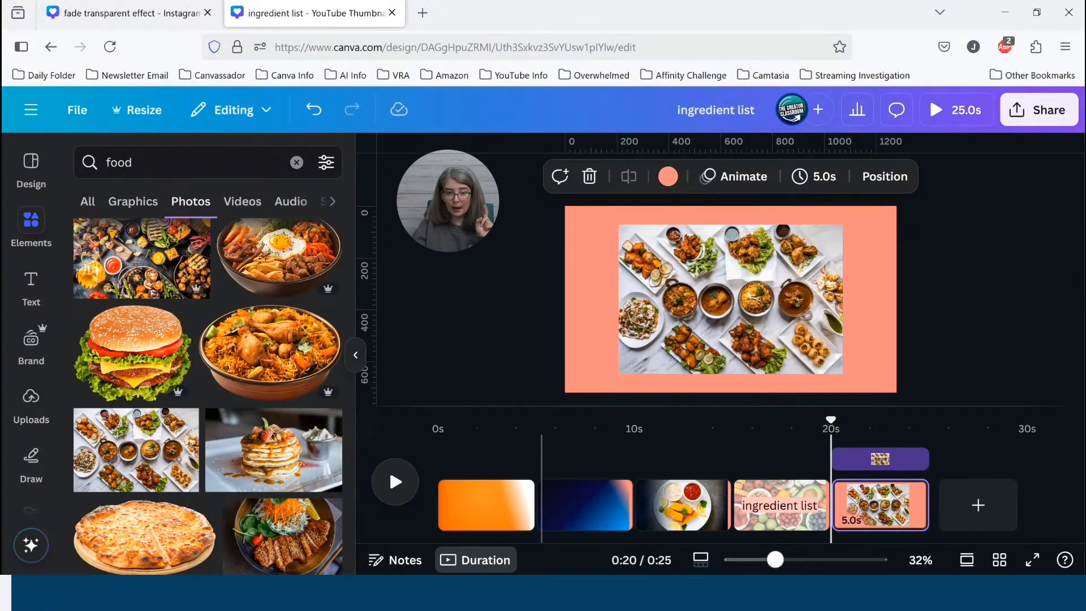
left_click(490, 561)
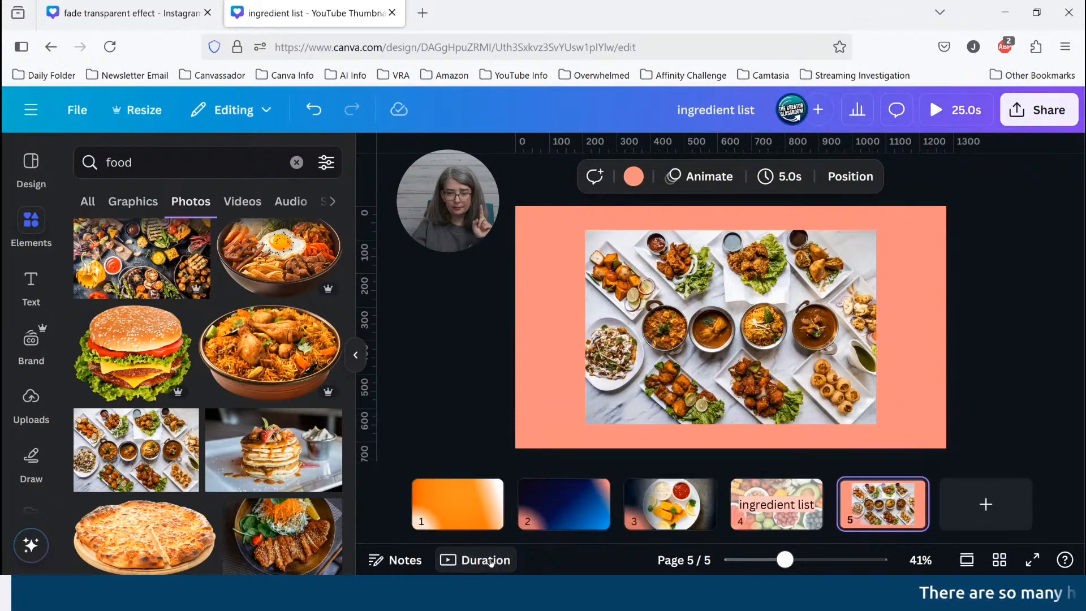
left_click(968, 560)
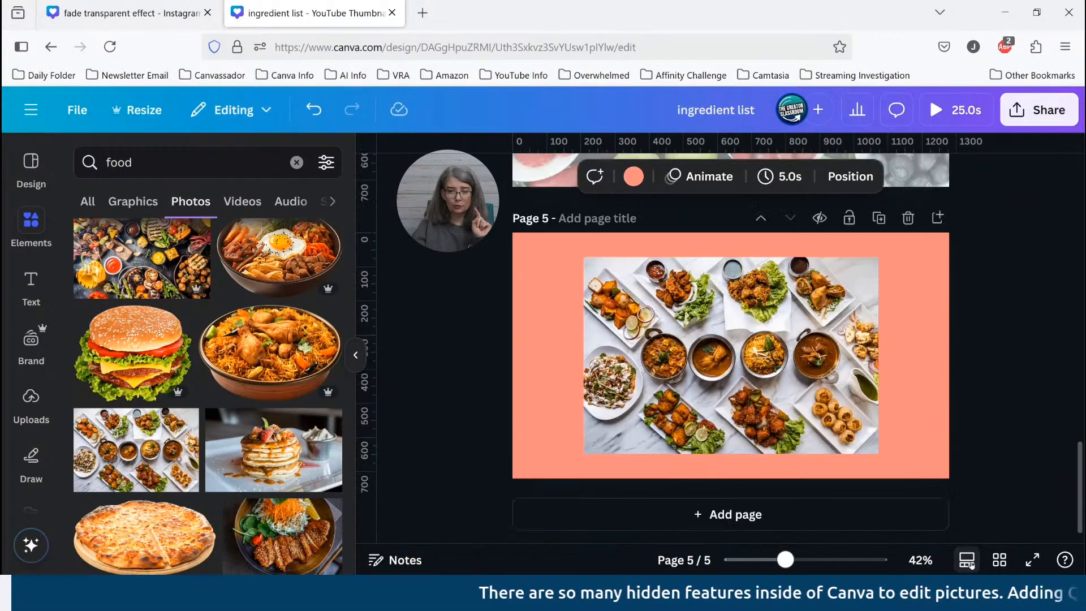
left_click(731, 369)
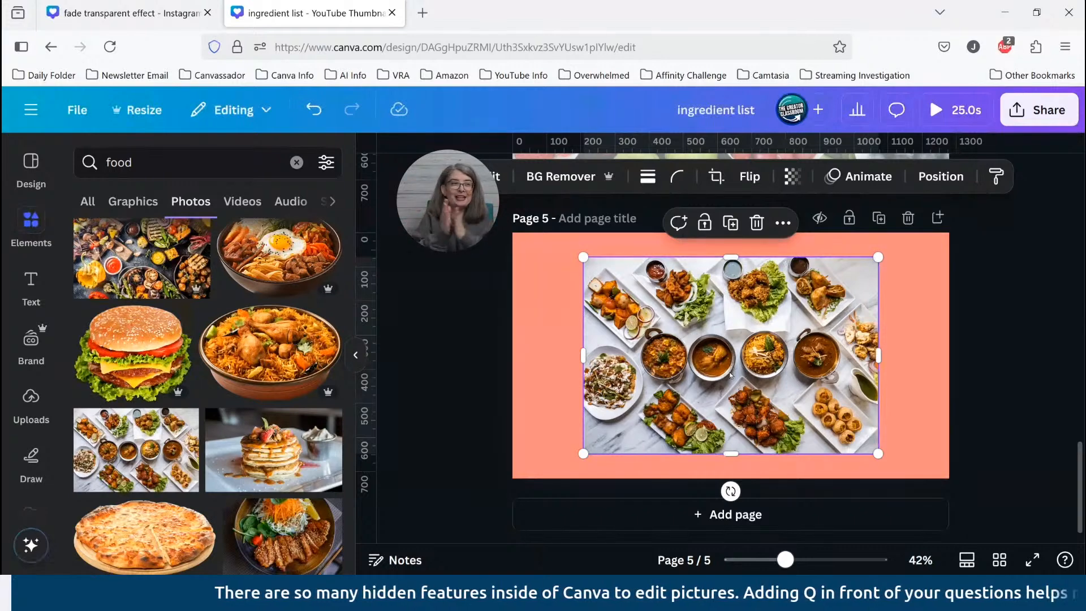
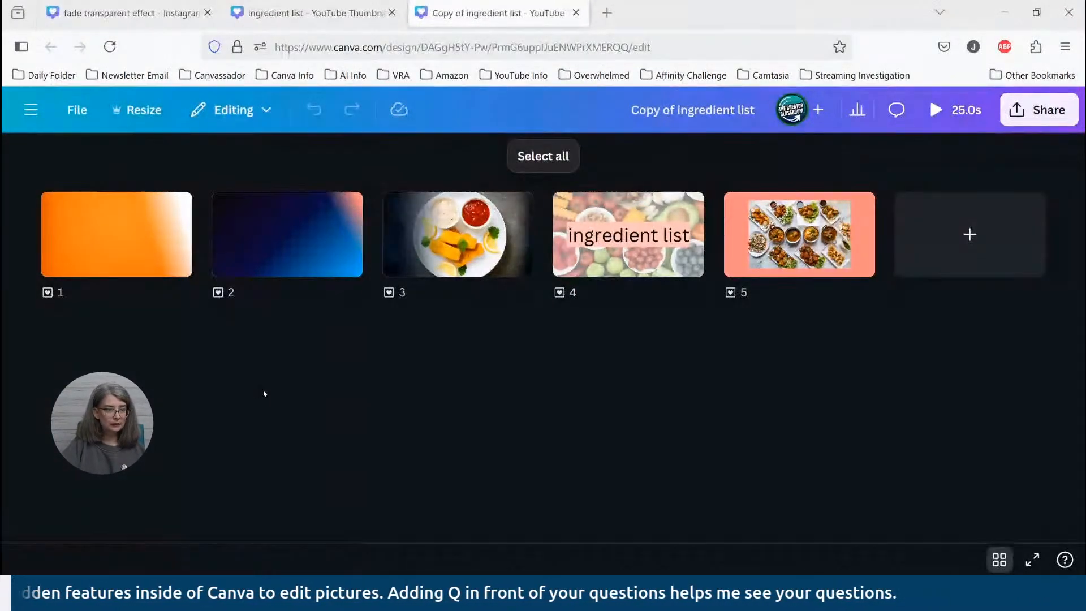
In the copied design, delete pages 1 to 3 and the assorted dishes page, and leave grid view
left_click(103, 250)
left_click(433, 261, "shift")
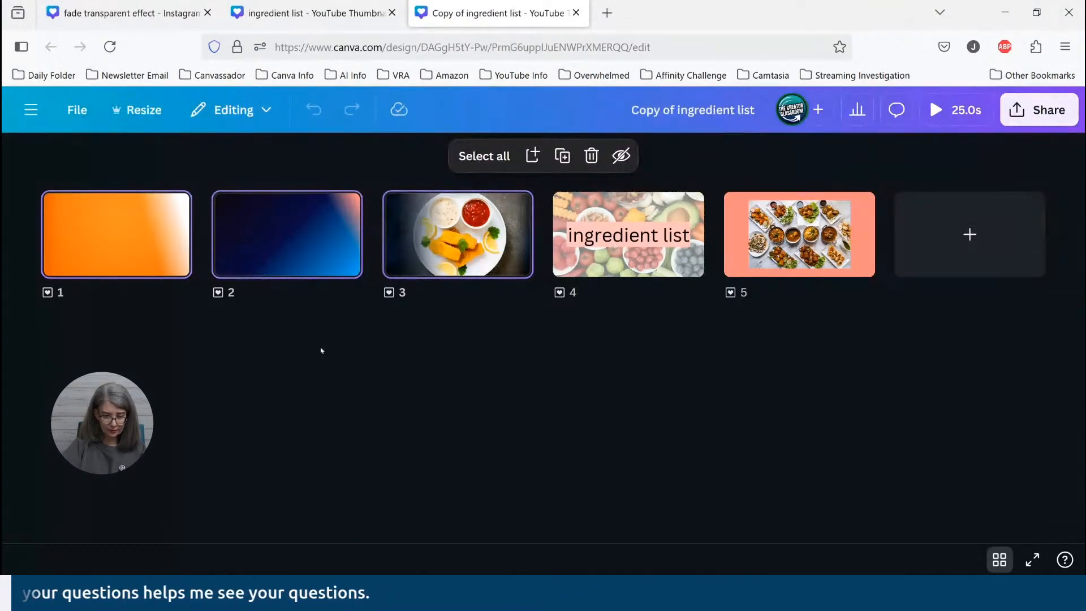
key("Delete")
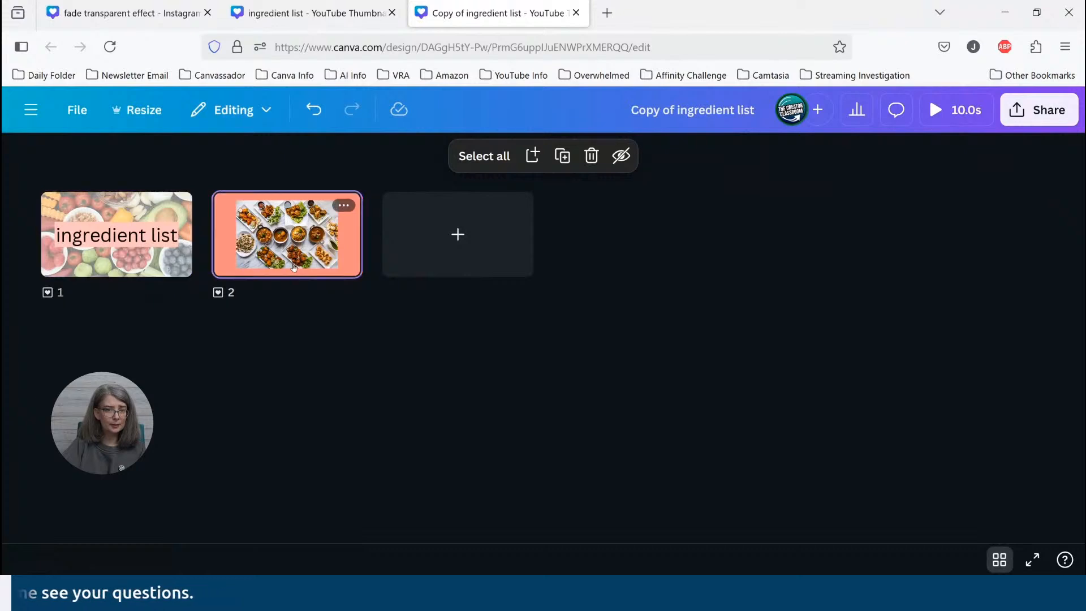
key("Delete")
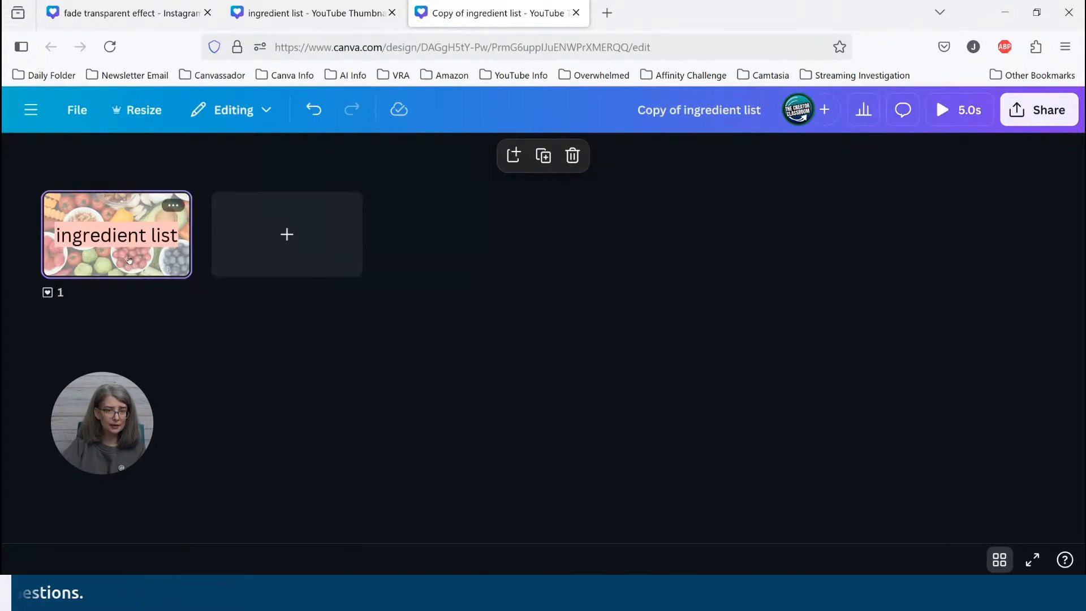
left_click(999, 561)
left_click(911, 396)
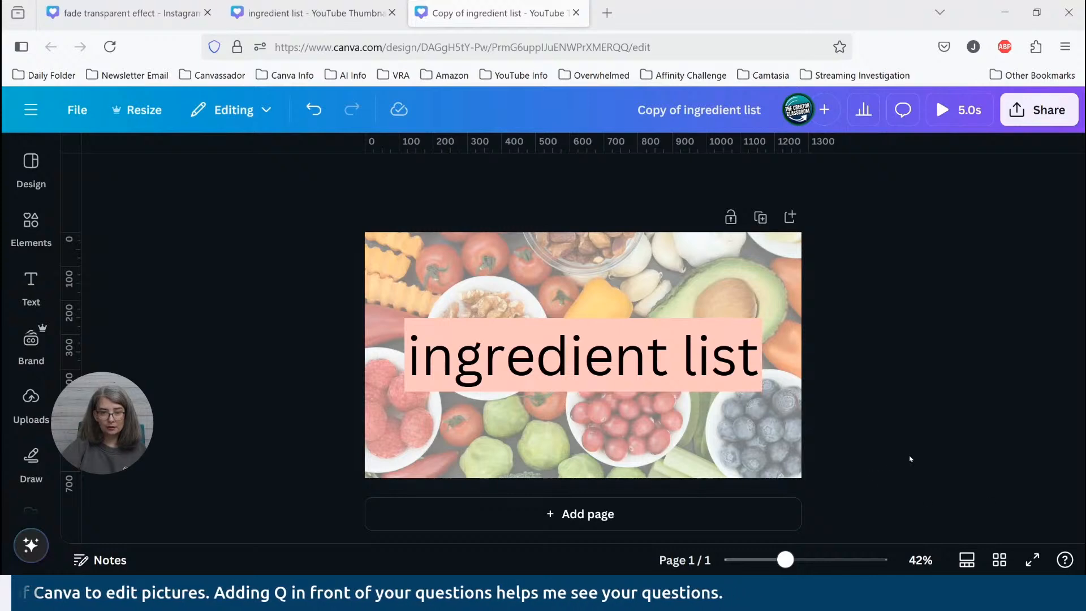
Show the duration timeline of the ingredient list page and reduce its height to enlarge the page
left_click(967, 560)
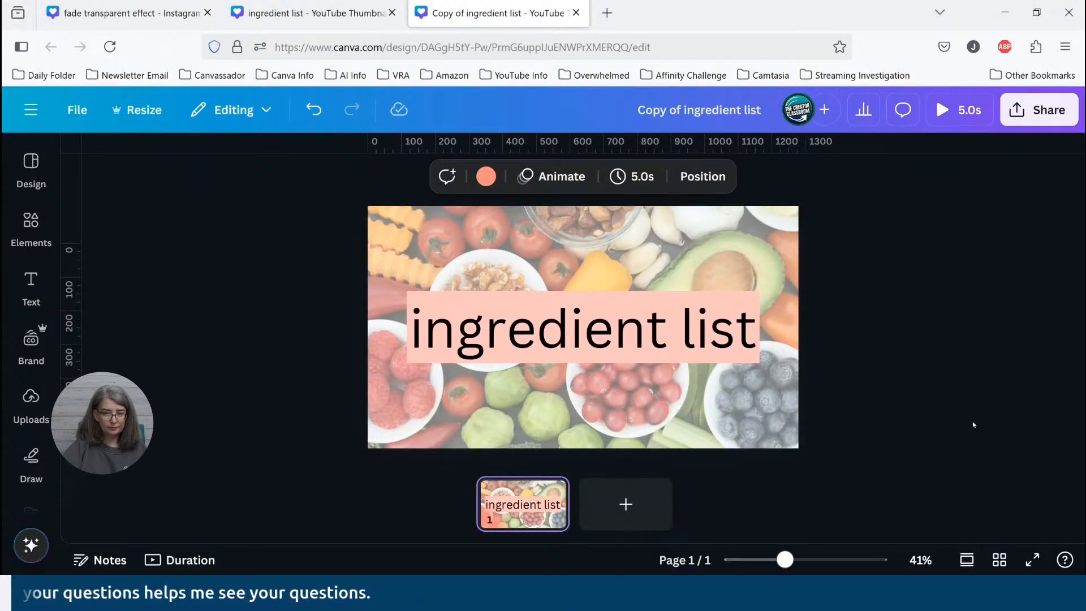
left_click(192, 560)
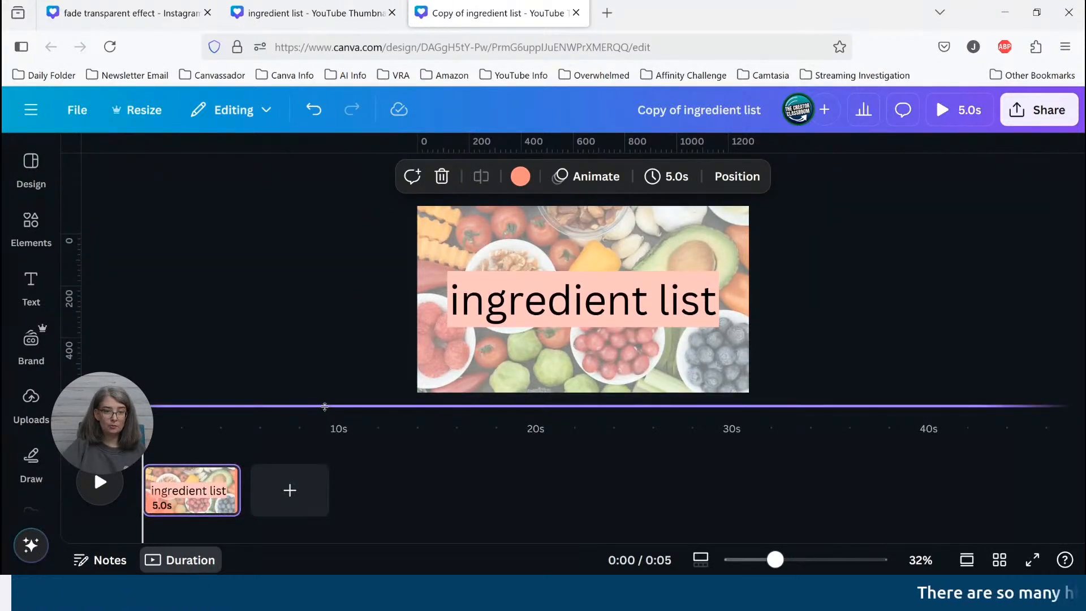
left_click_drag(321, 408, 321, 454)
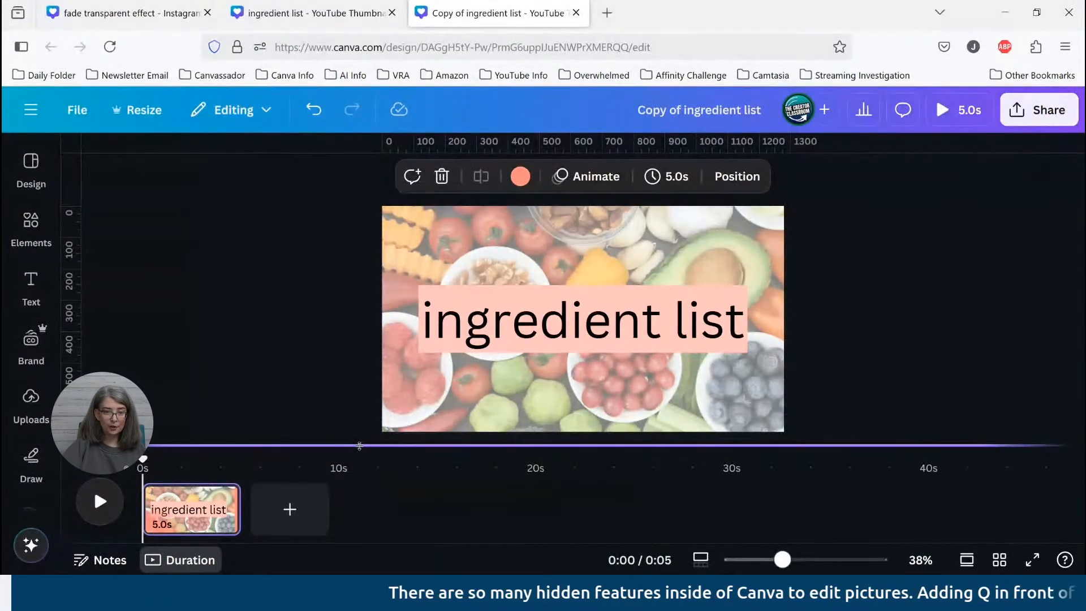
left_click_drag(287, 443, 349, 490)
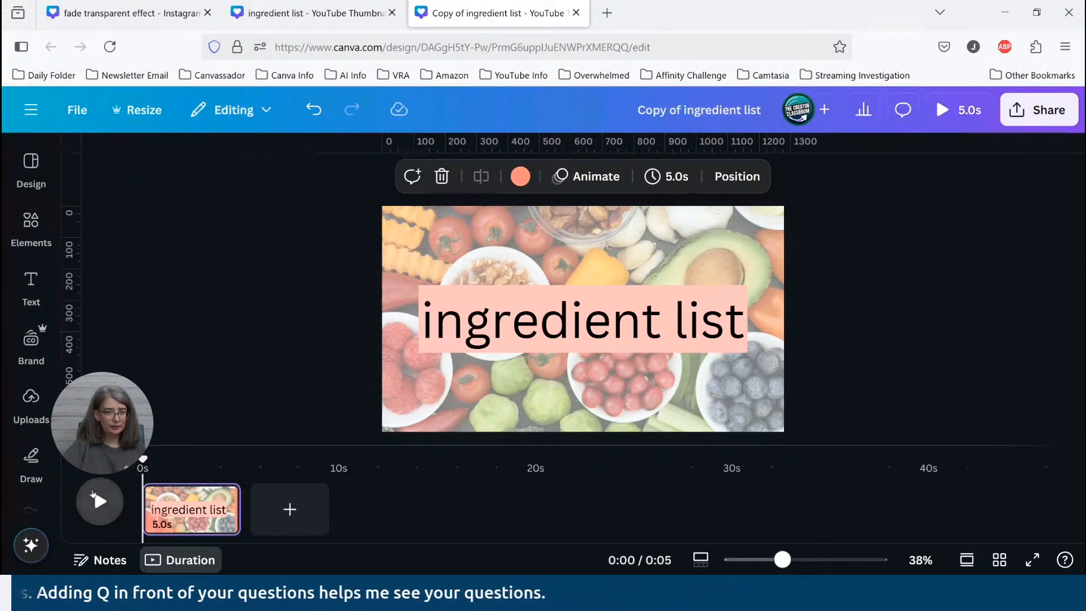
Play the page and examine the timing of the "ingredient list" text on the timeline
left_click(94, 498)
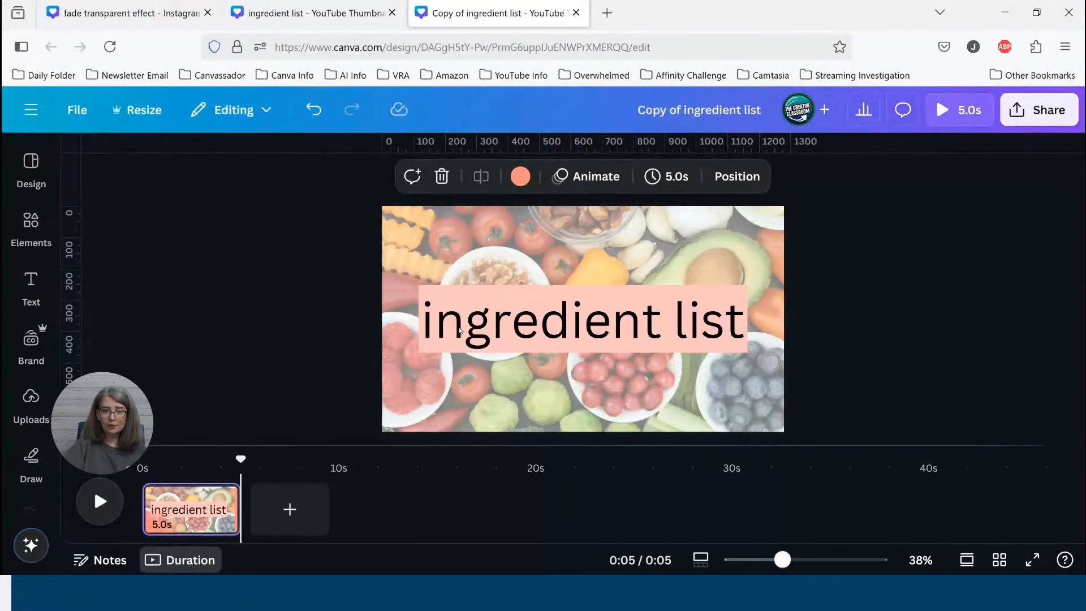
left_click(460, 331)
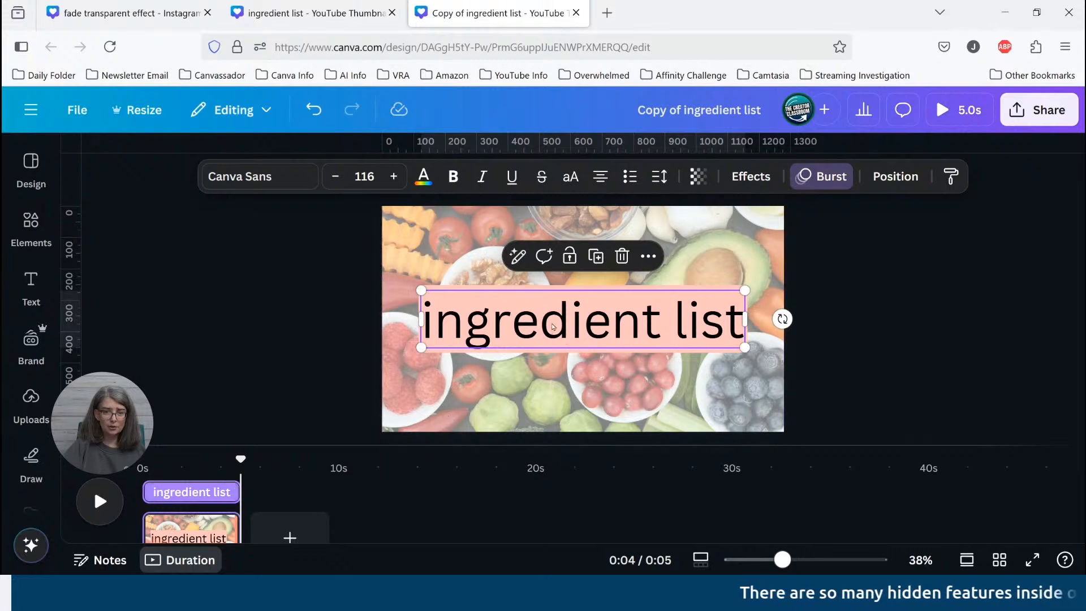
left_click(449, 420)
left_click(442, 344)
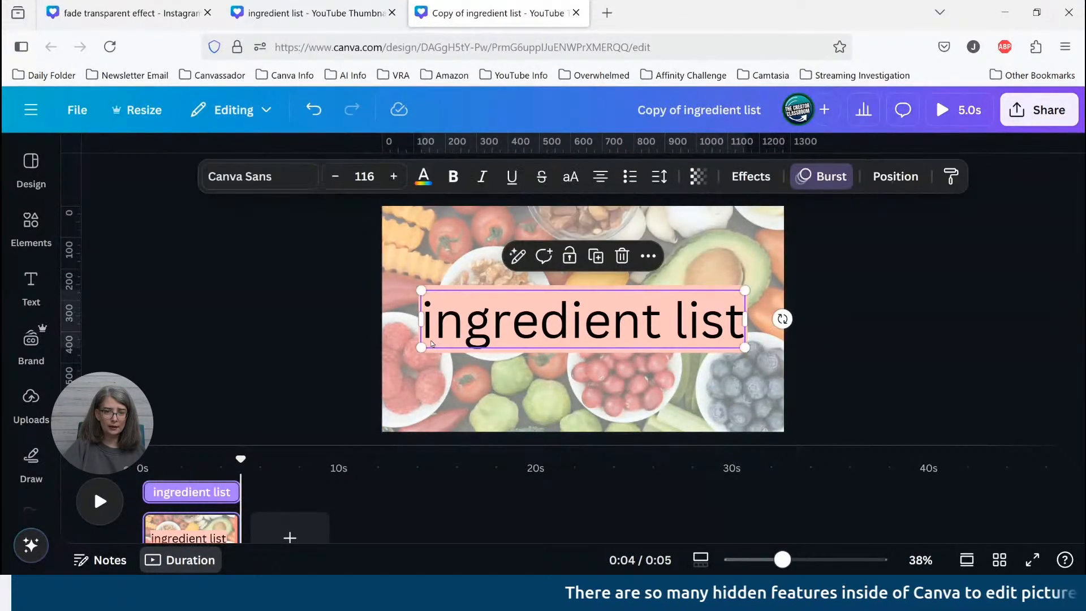
left_click(463, 305)
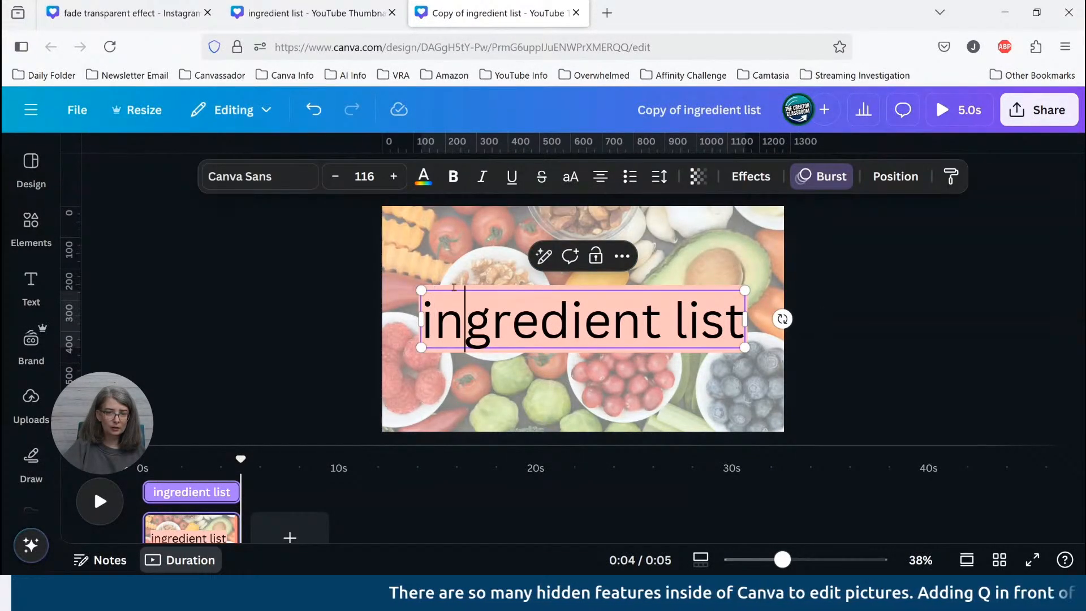
left_click(453, 277)
left_click(454, 305)
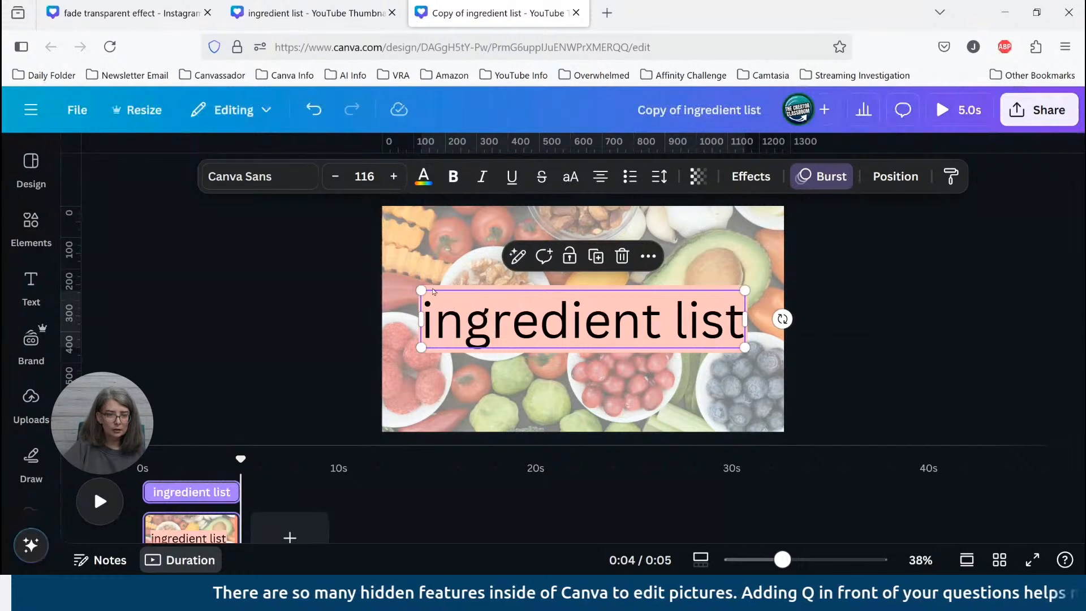
Try starting the background food photo about 1 second in, preview the page, and restore the photo's start to 0 s
left_click(417, 387)
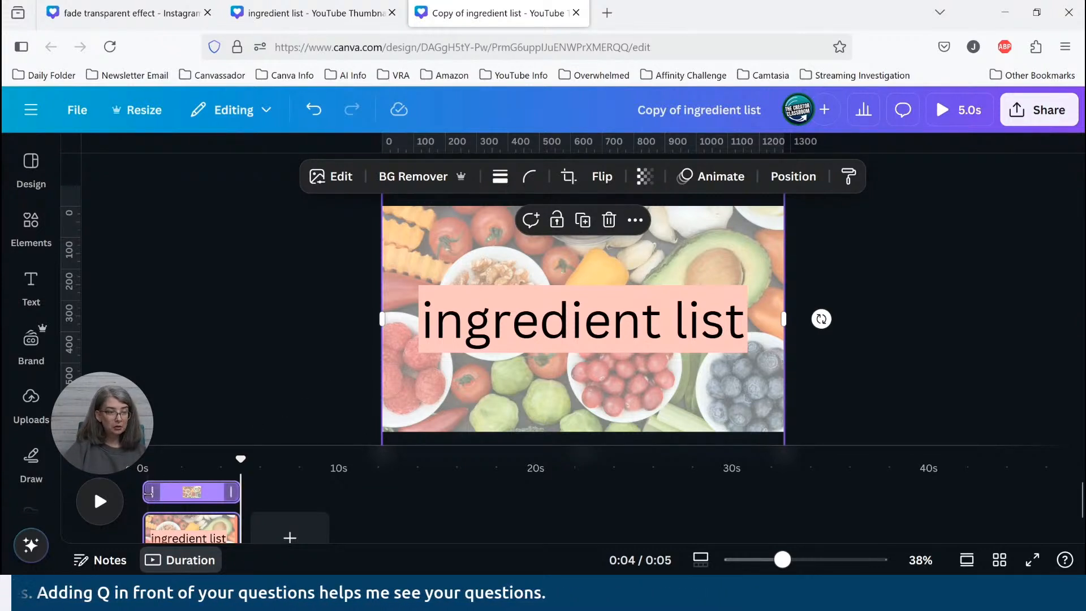
left_click_drag(161, 491, 167, 493)
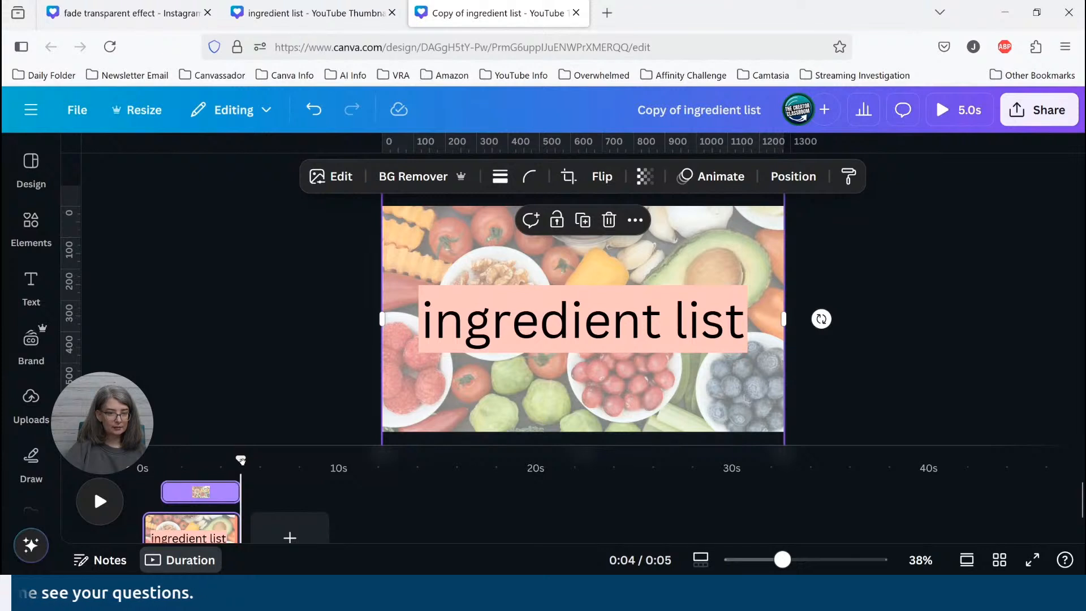
left_click_drag(239, 460, 143, 459)
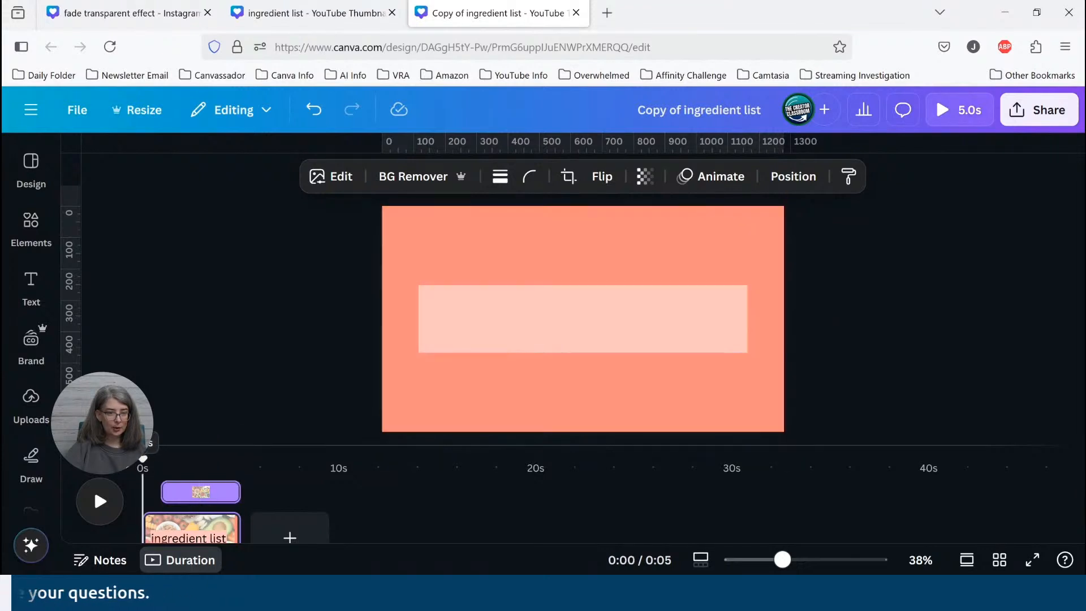
left_click(109, 511)
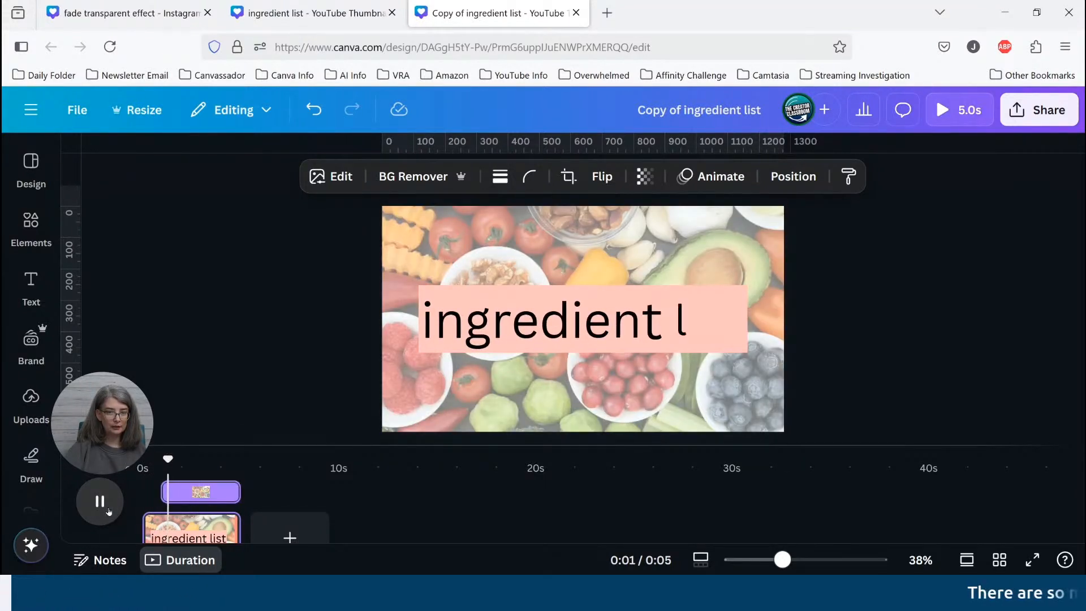
left_click(109, 512)
left_click(405, 386)
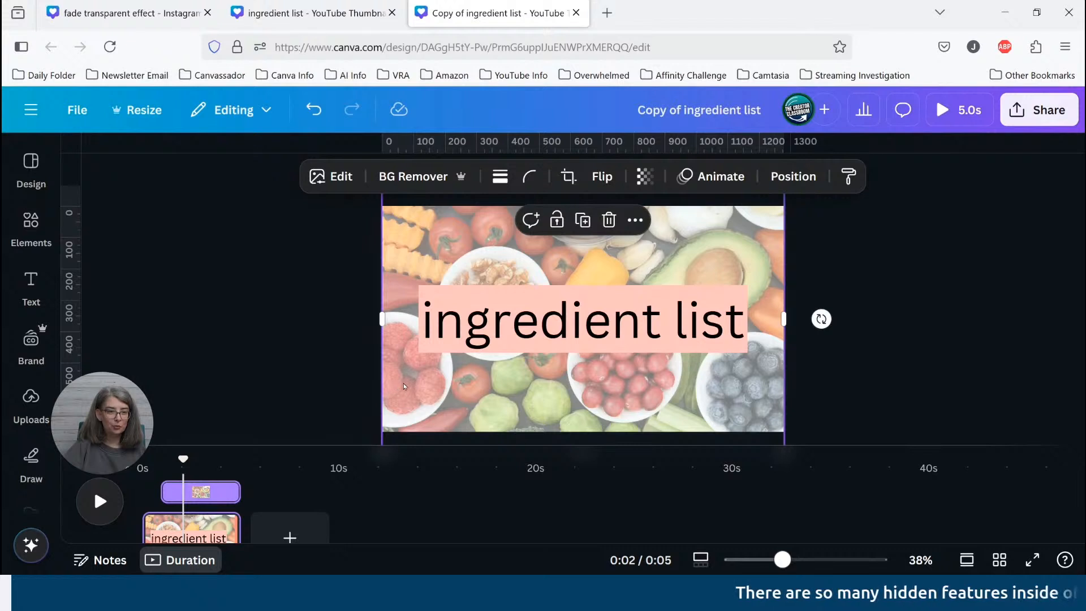
left_click_drag(162, 491, 96, 480)
Delay the start of the "ingredient list" text to about 1 second and play the page from the beginning
left_click(484, 322)
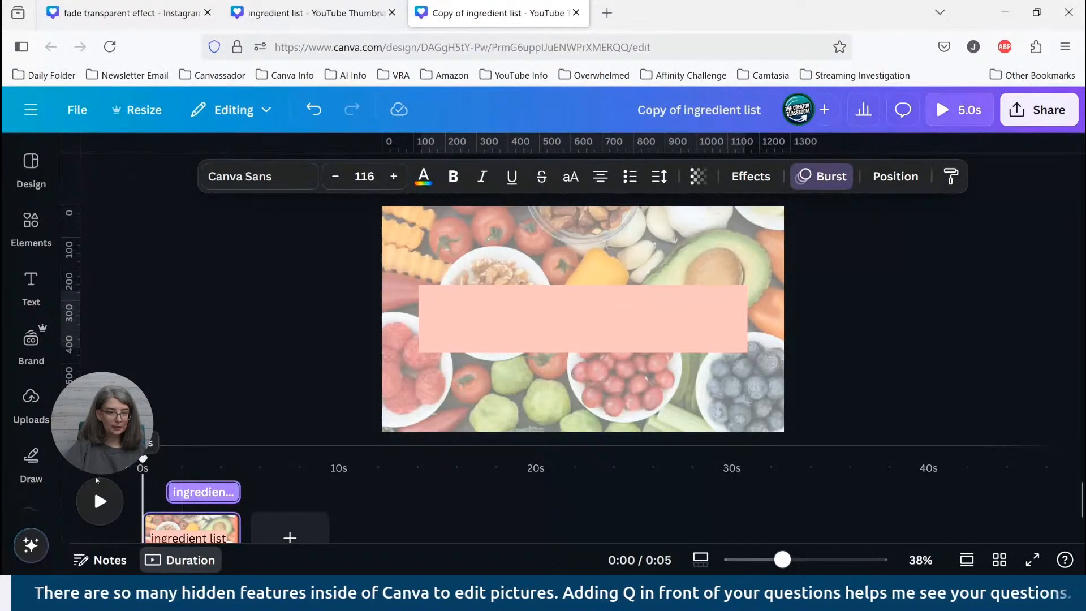
left_click(89, 502)
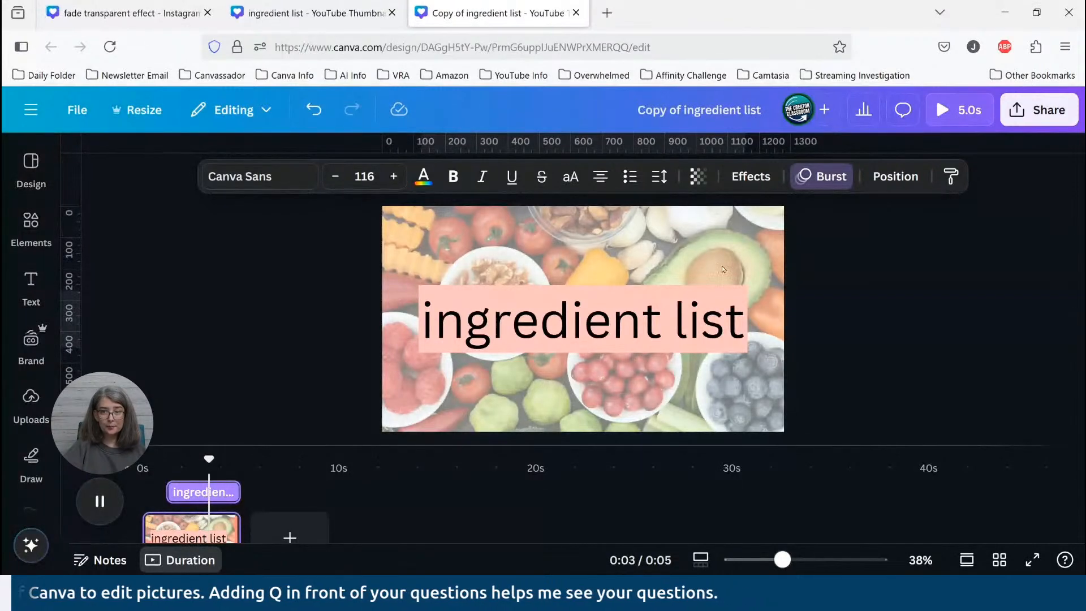
Try low, high and medium intensities for the "ingredient list" text's Burst entrance animation
left_click(822, 176)
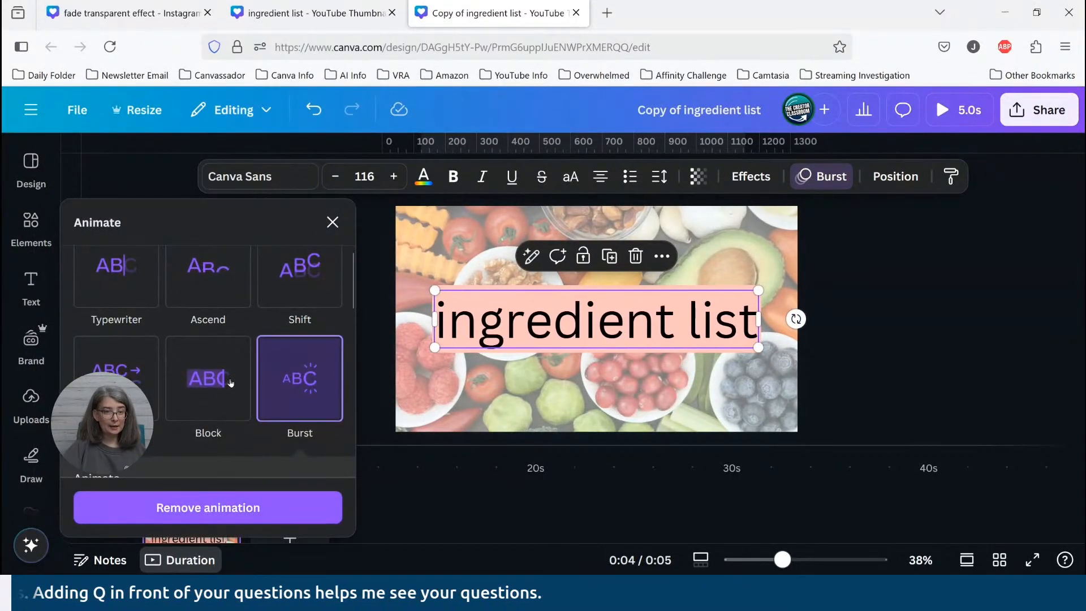
left_click(301, 394)
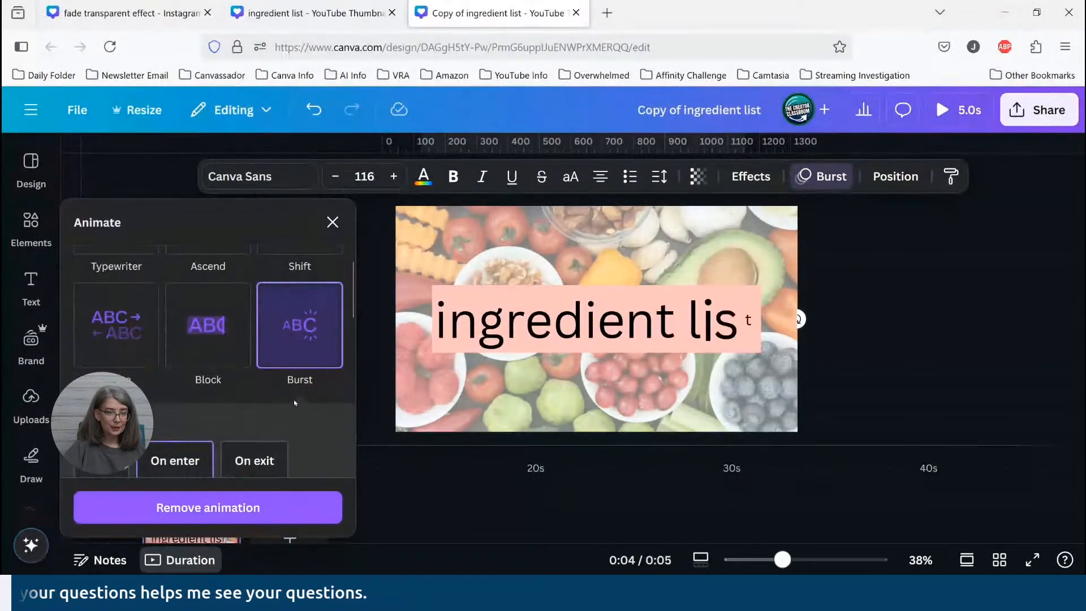
scroll(294, 403, "down", 2)
scroll(185, 357, "up", 1)
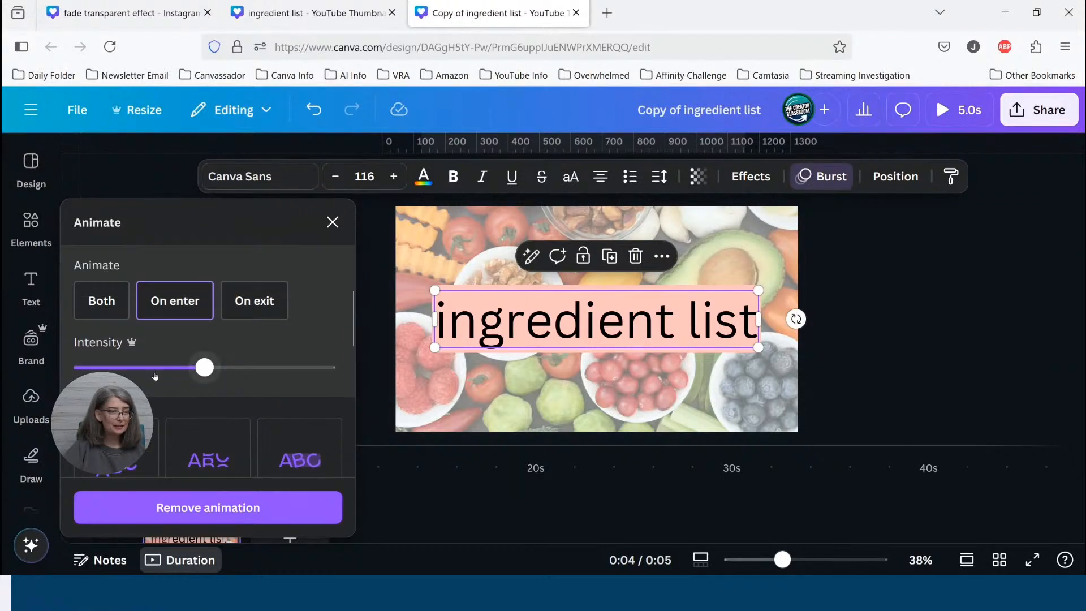
left_click_drag(122, 369, 113, 369)
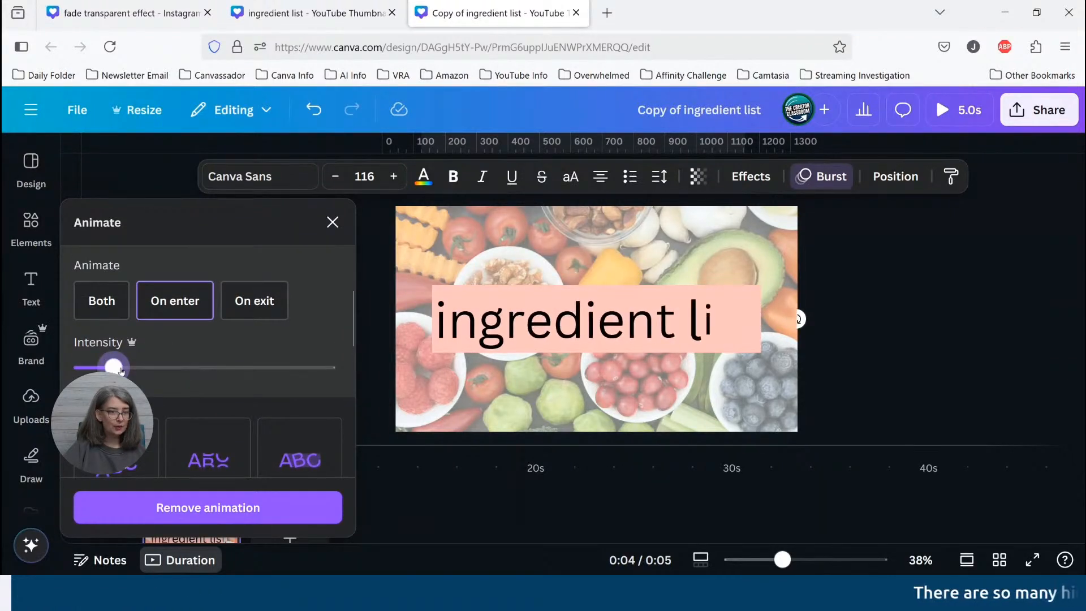
left_click_drag(295, 371, 328, 371)
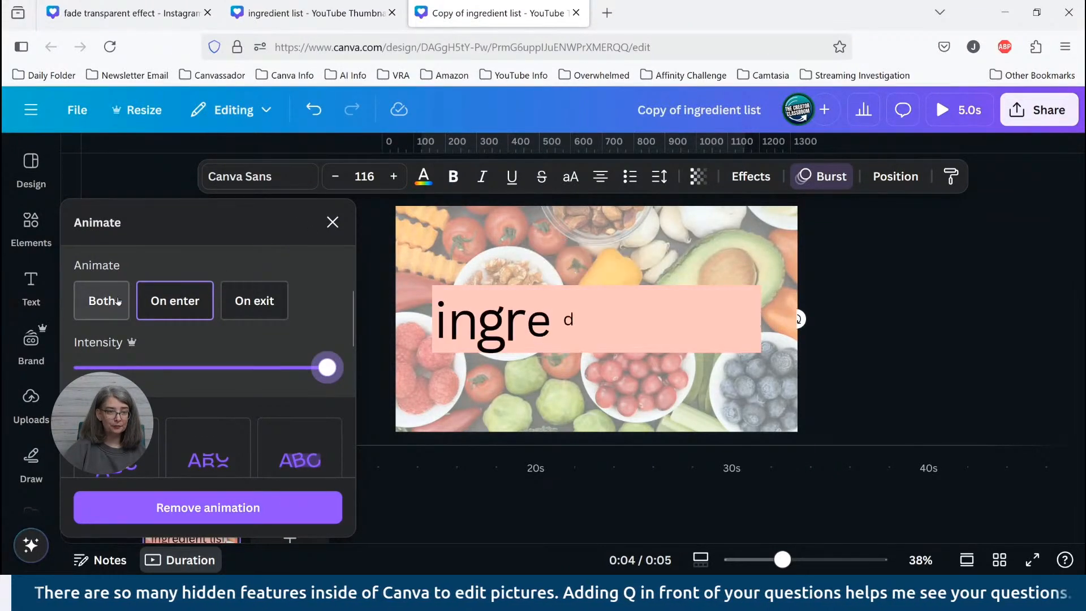
left_click(177, 367)
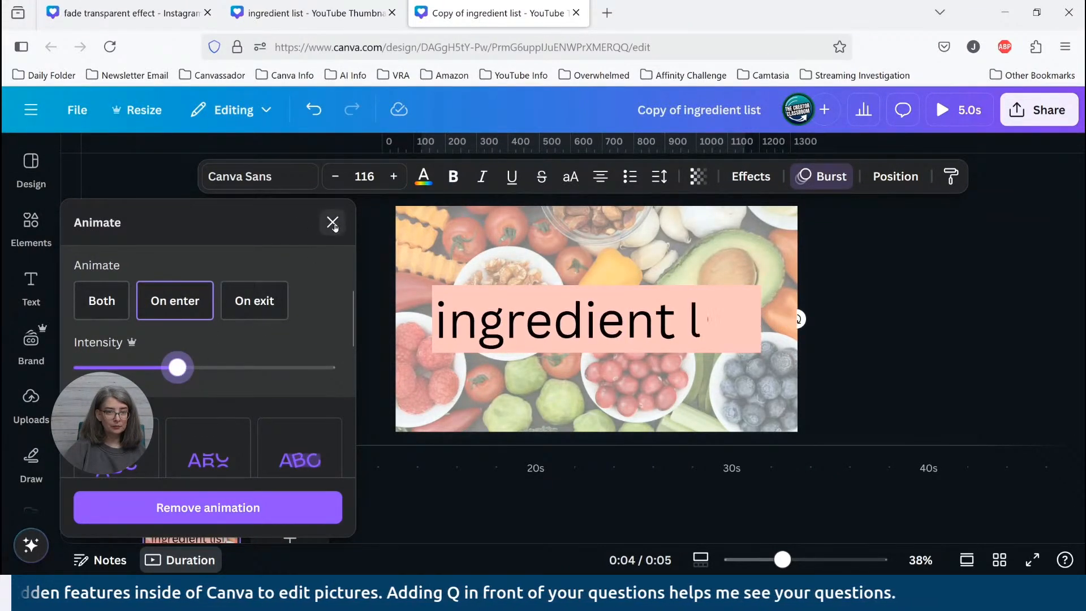
Remove the Burst animation from the "ingredient list" text and apply the Clarify animation instead
left_click(223, 509)
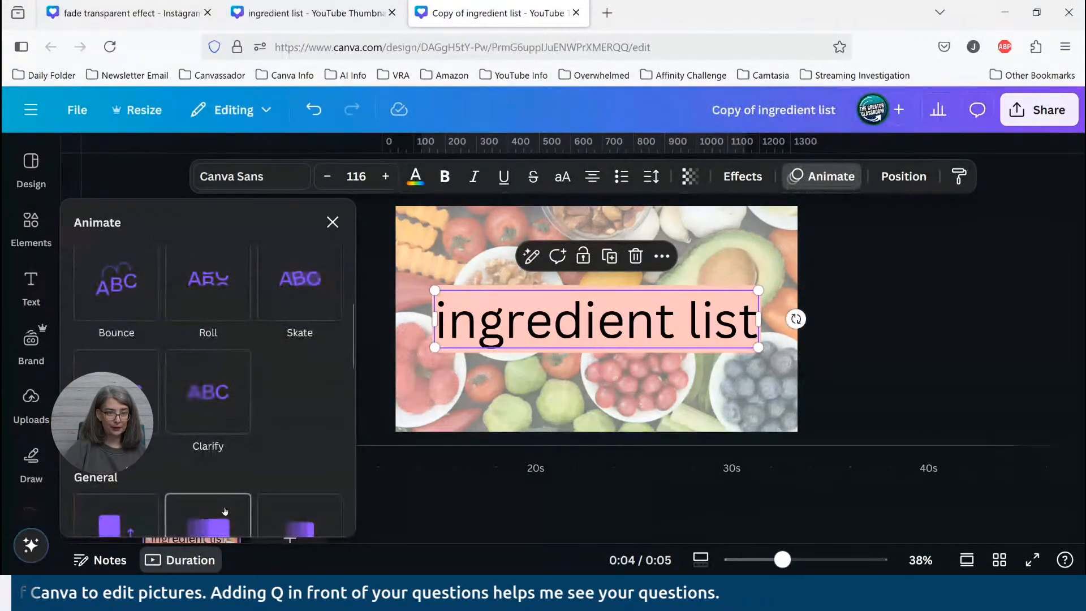
left_click(209, 413)
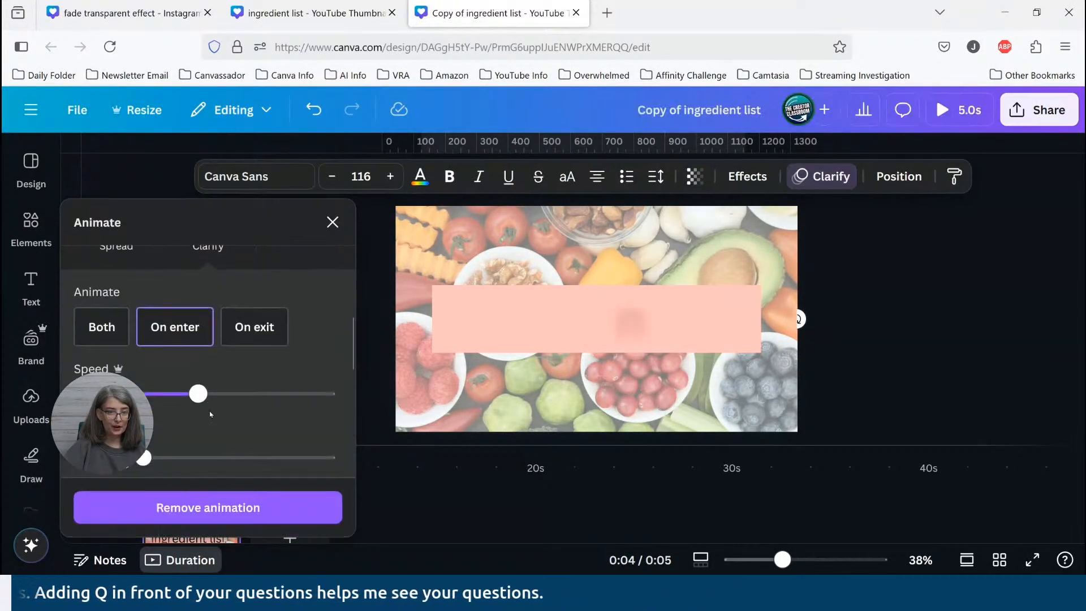
scroll(297, 328, "up", 1)
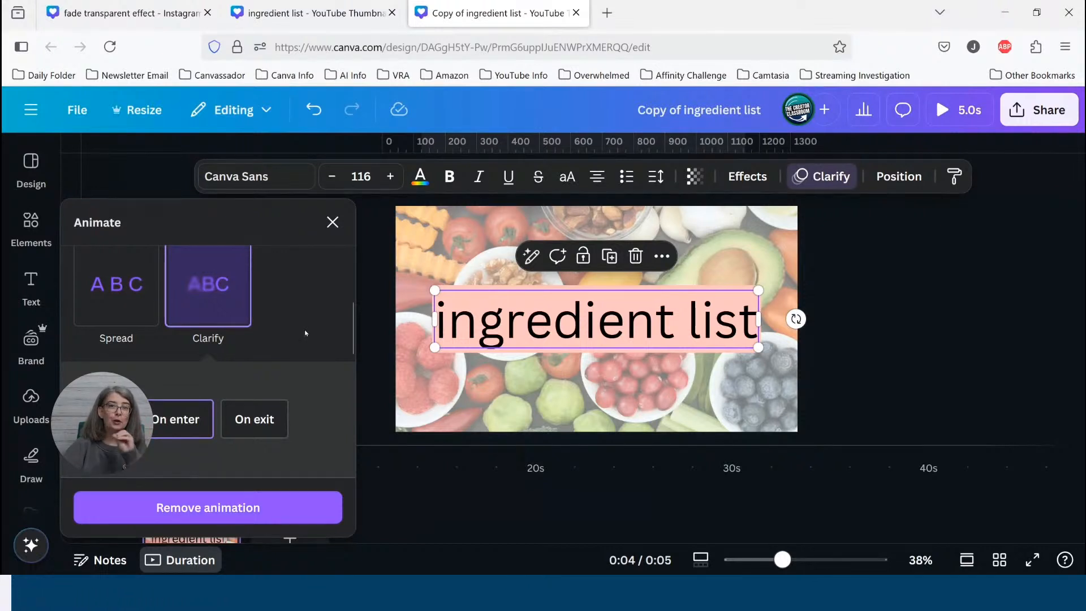
Raise the speed and movement of the text's Clarify animation, reverse its direction to leftward, and close the animation settings
scroll(309, 344, "down", 3)
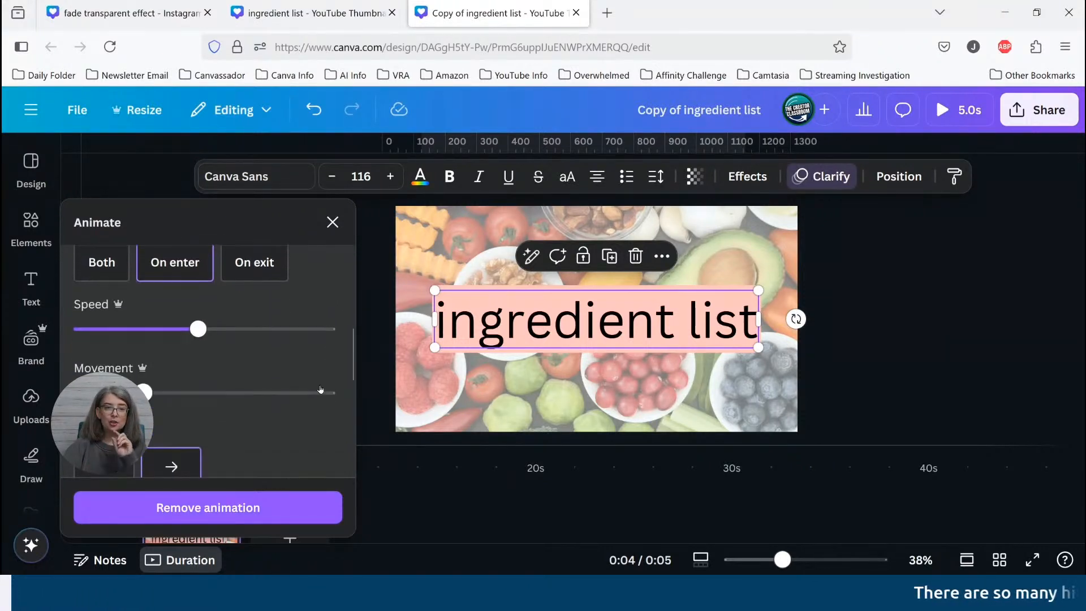
left_click(289, 330)
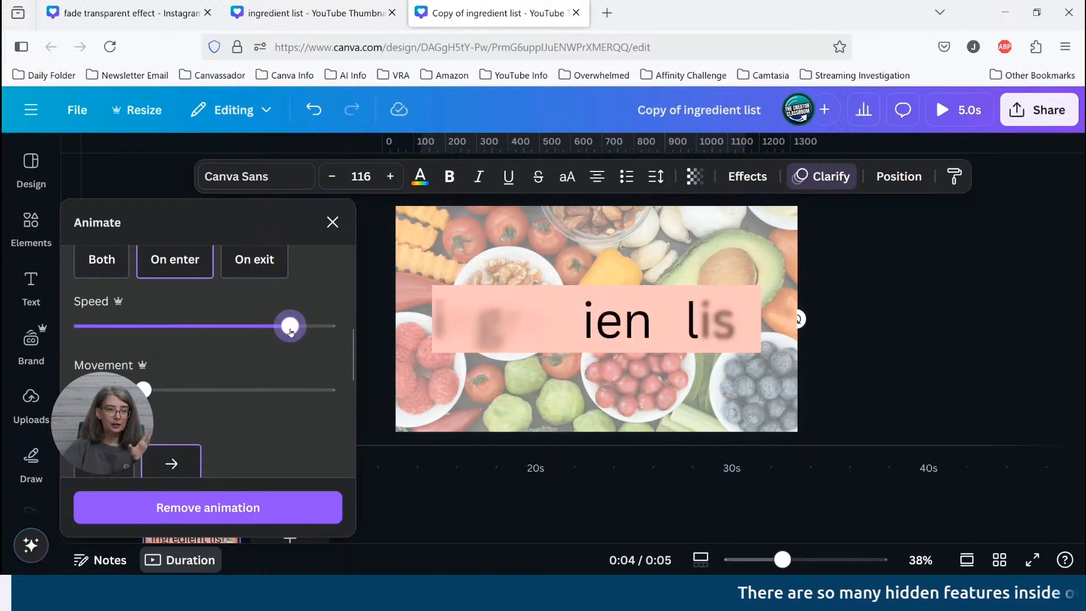
left_click(243, 390)
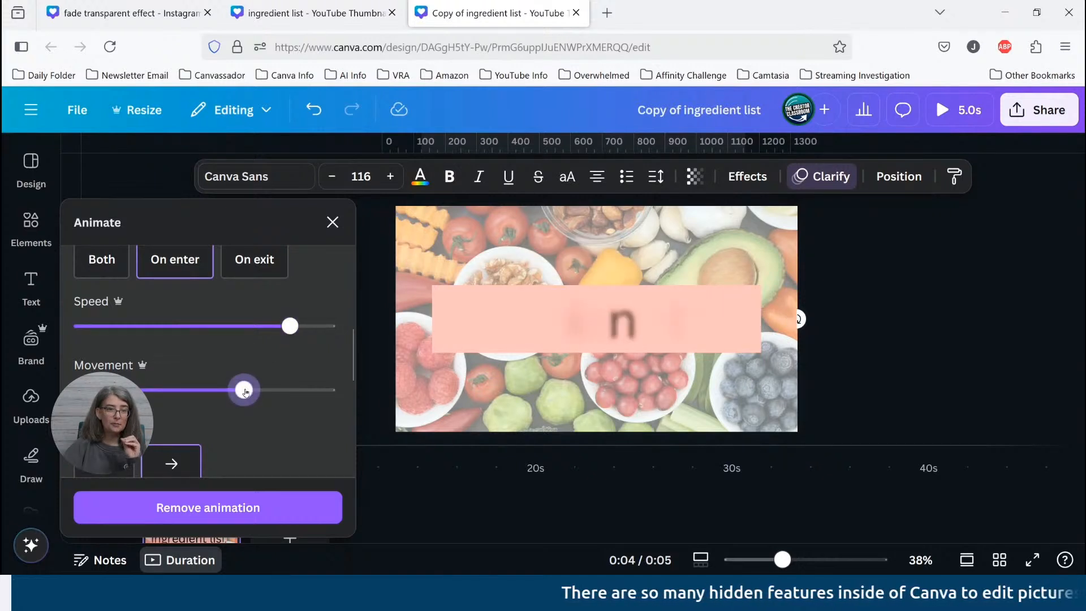
scroll(246, 392, "down", 2)
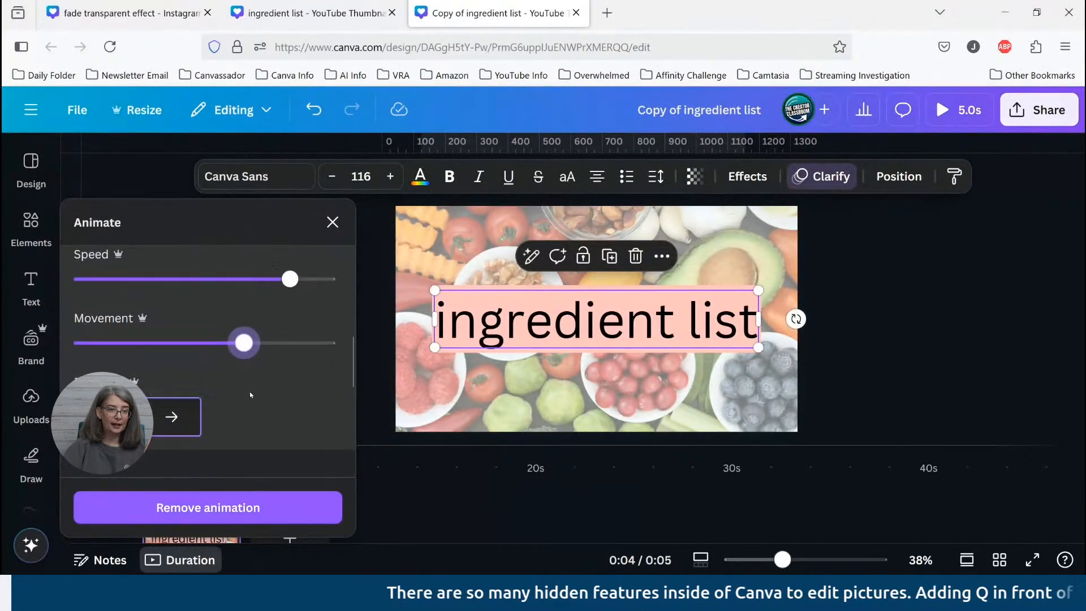
left_click(107, 358)
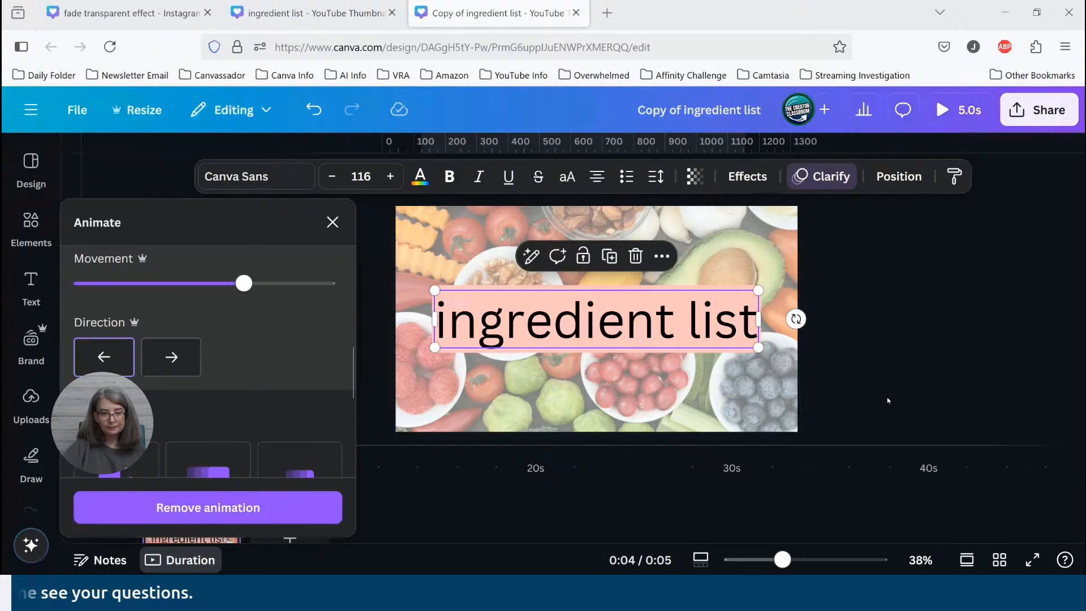
left_click(333, 222)
left_click(250, 334)
mouse_move(46, 240)
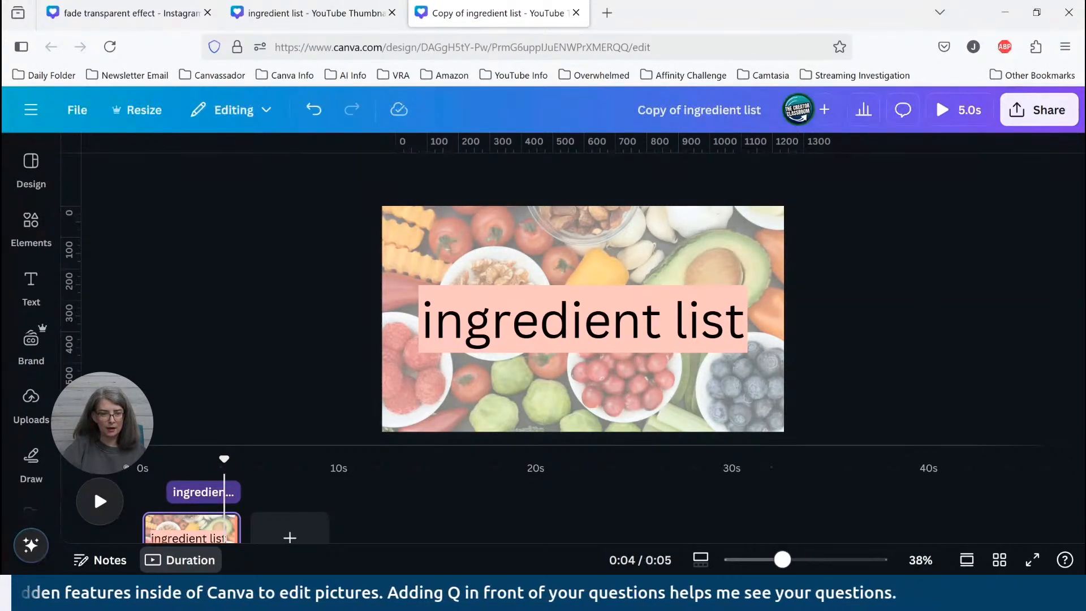
Hide the duration timeline, switch to the scrolling page view, and add a new page after the ingredient list page
left_click(193, 567)
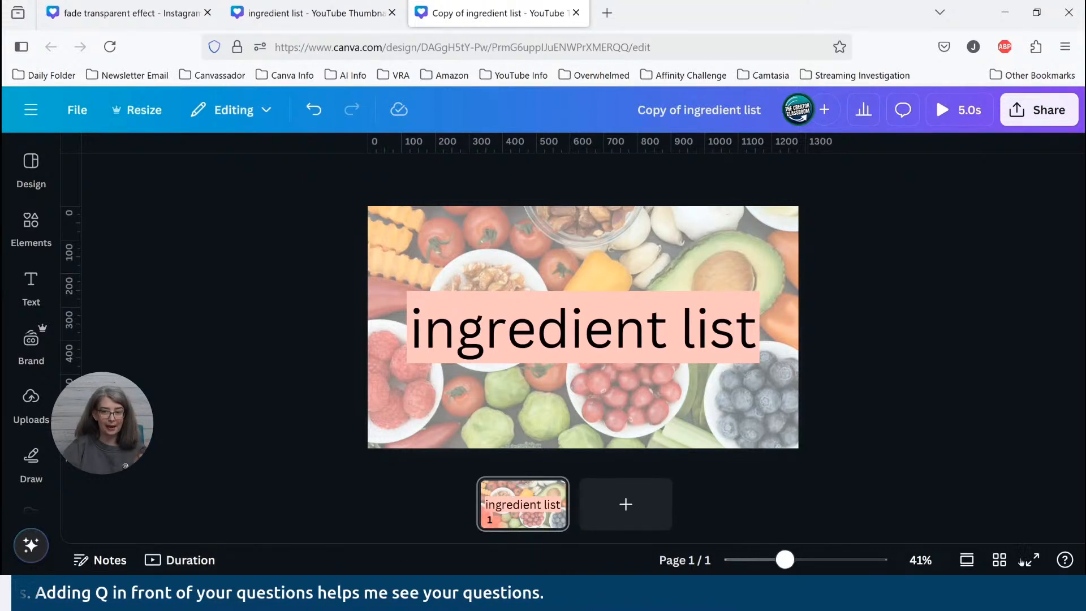
left_click(968, 562)
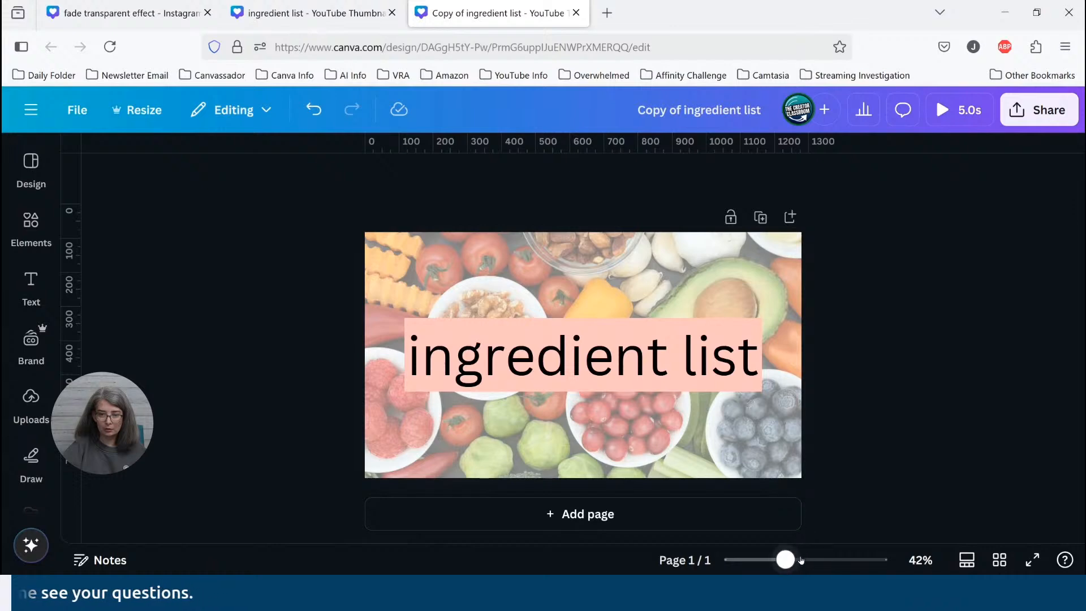
left_click(798, 560)
scroll(843, 461, "down", 2)
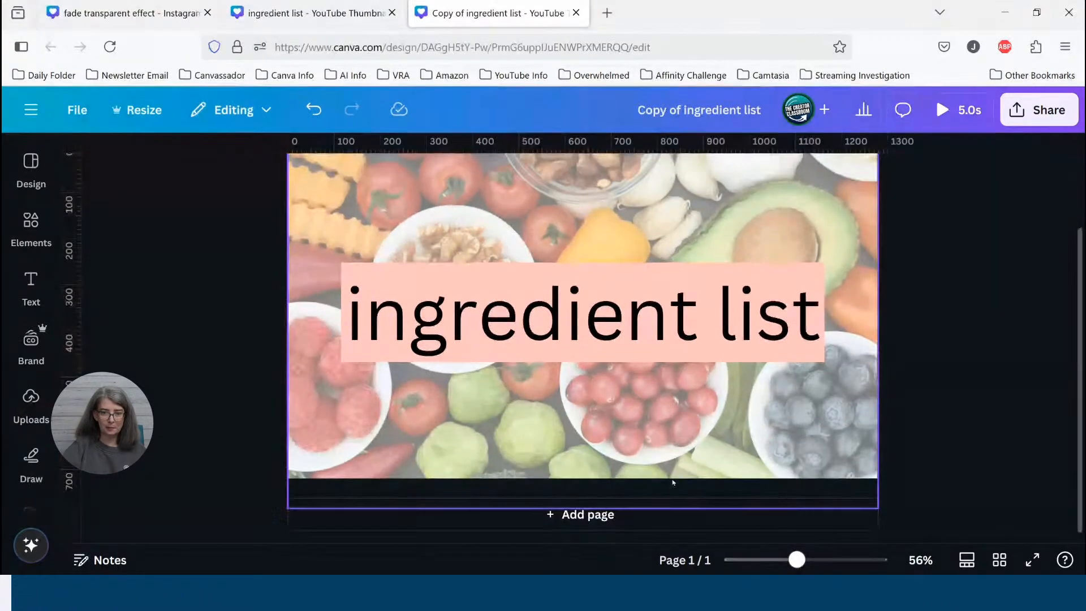
left_click(599, 516)
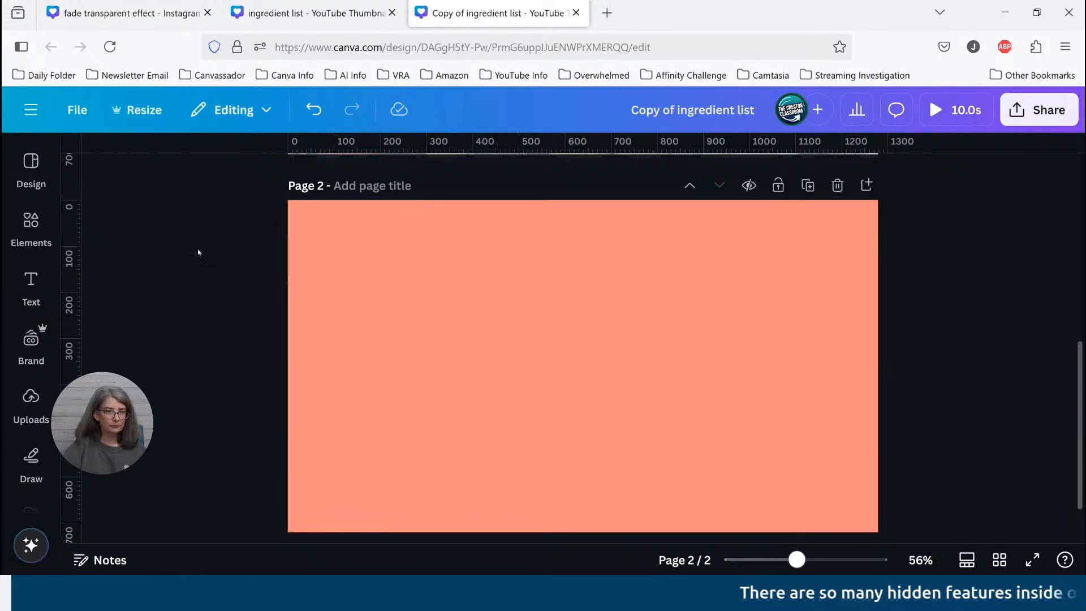
Look through the uploaded images for a photo to use on page 2
left_click(28, 218)
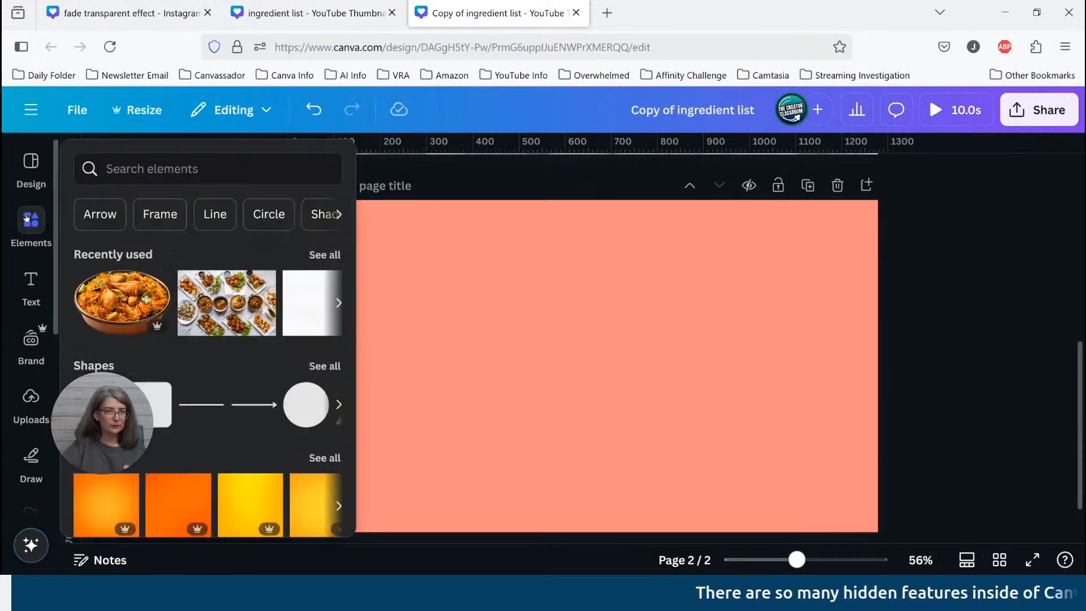
left_click(176, 168)
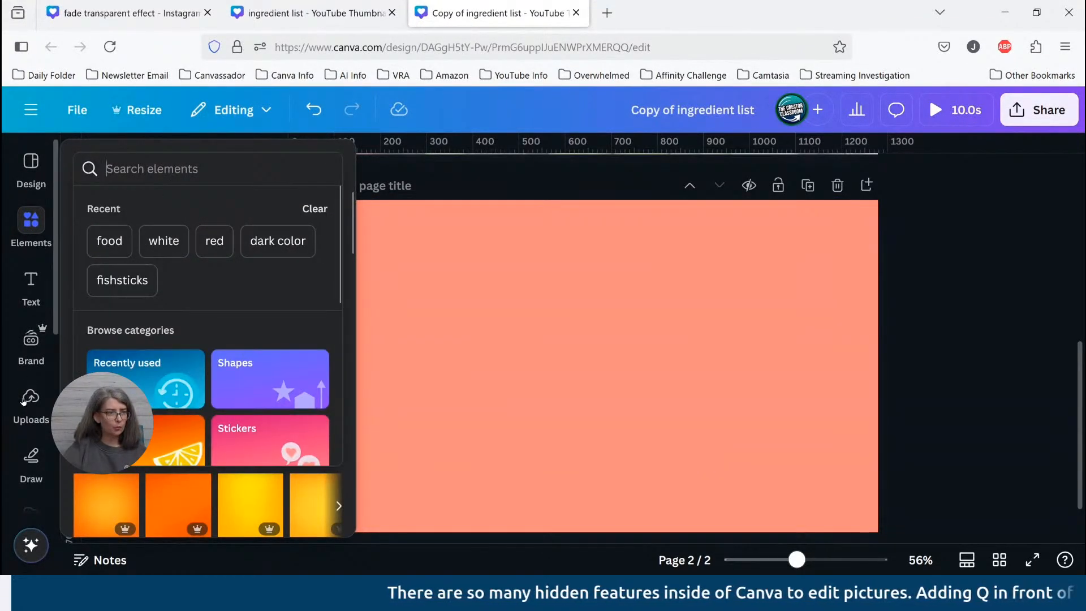
left_click(24, 400)
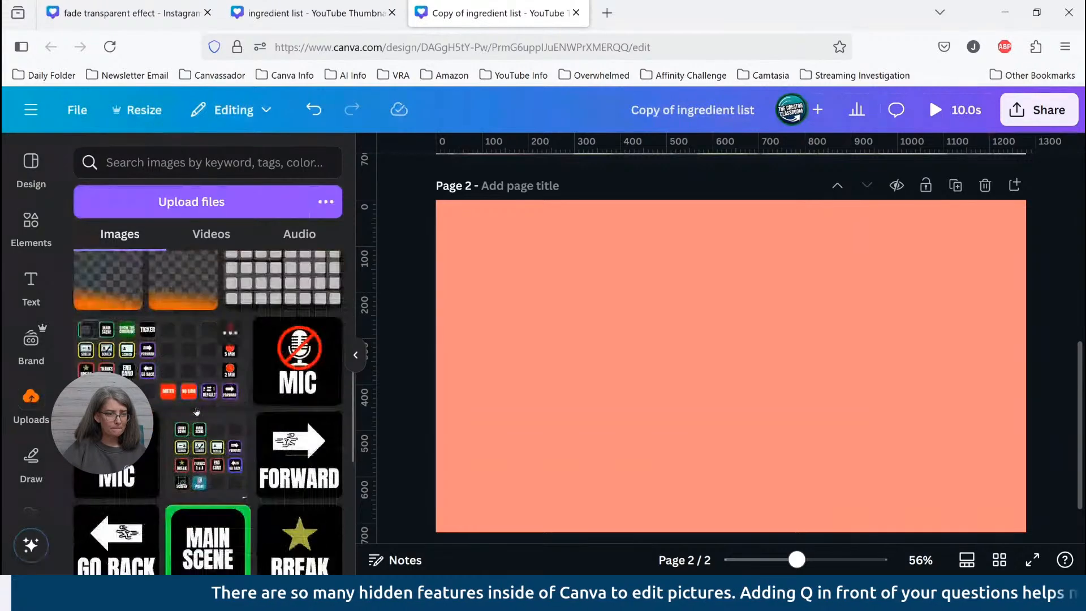
scroll(196, 412, "down", 15)
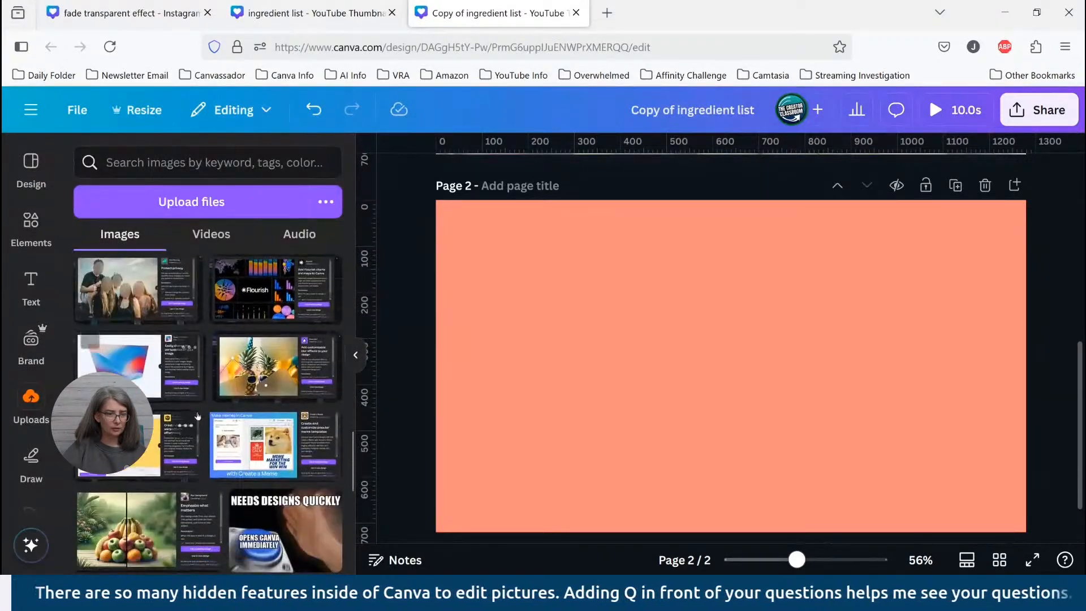
scroll(197, 417, "down", 15)
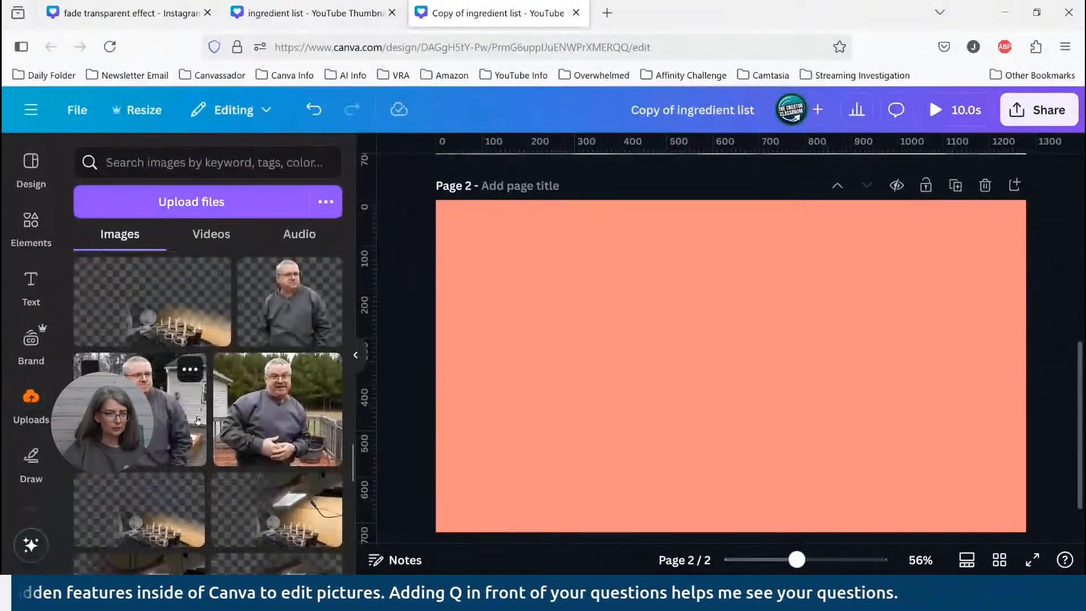
scroll(198, 420, "down", 2)
scroll(195, 422, "down", 5)
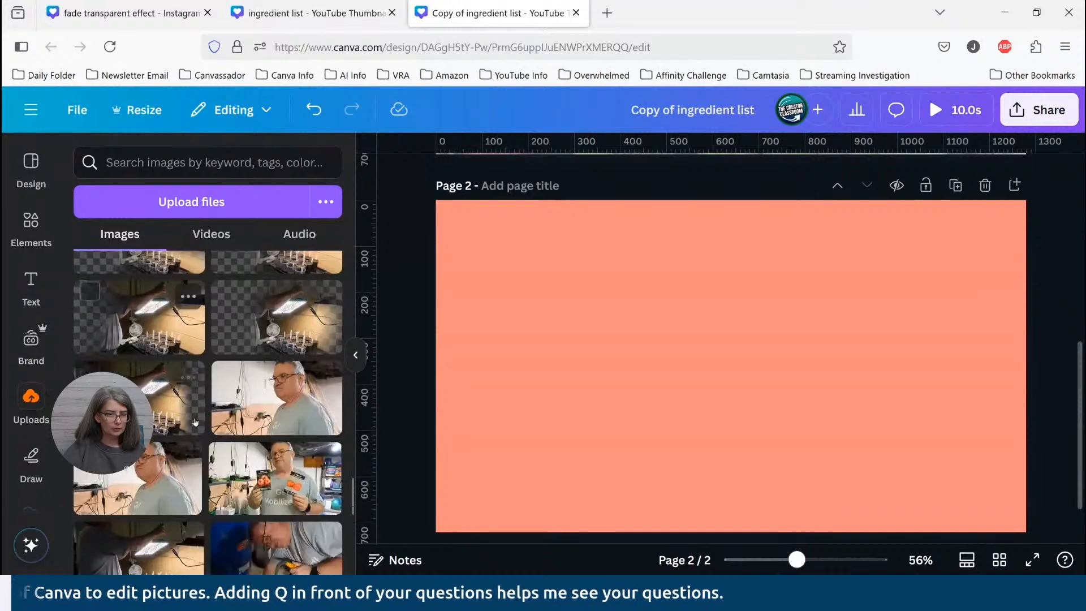
scroll(196, 423, "down", 12)
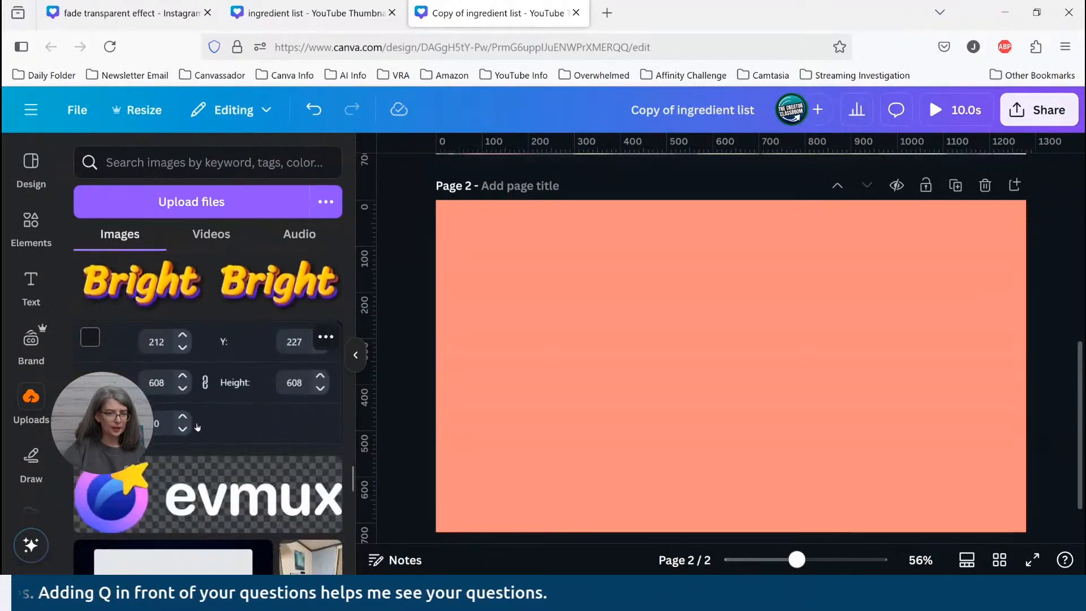
scroll(198, 427, "down", 12)
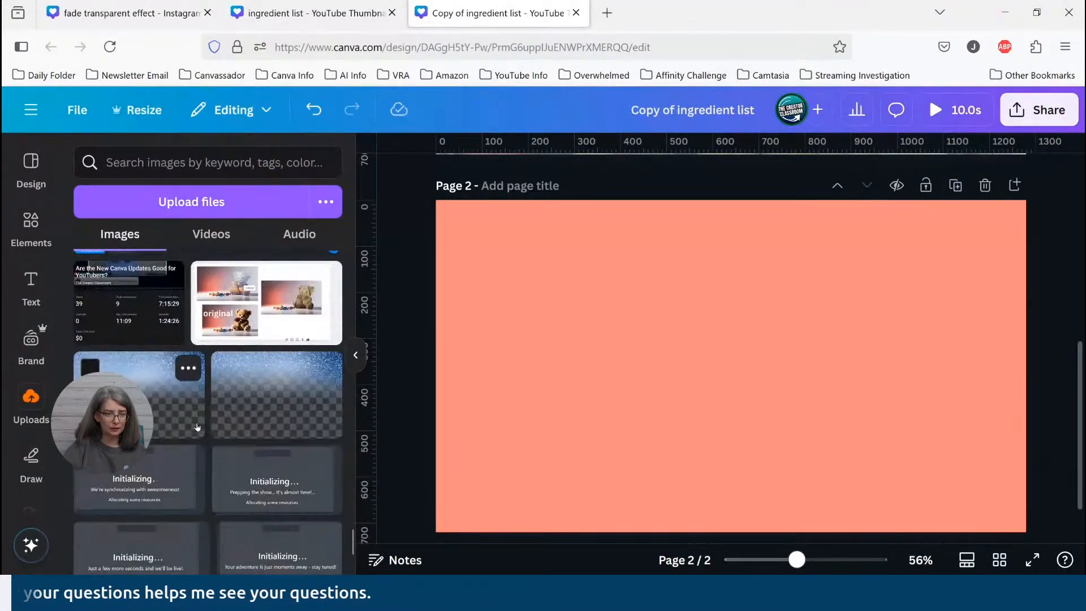
scroll(197, 426, "down", 12)
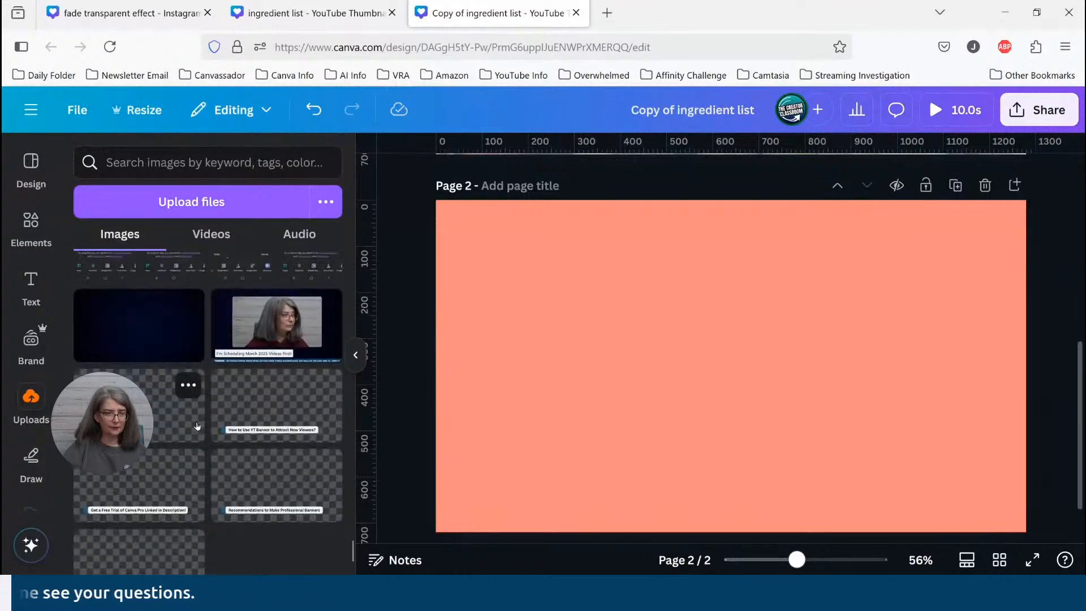
scroll(197, 425, "down", 3)
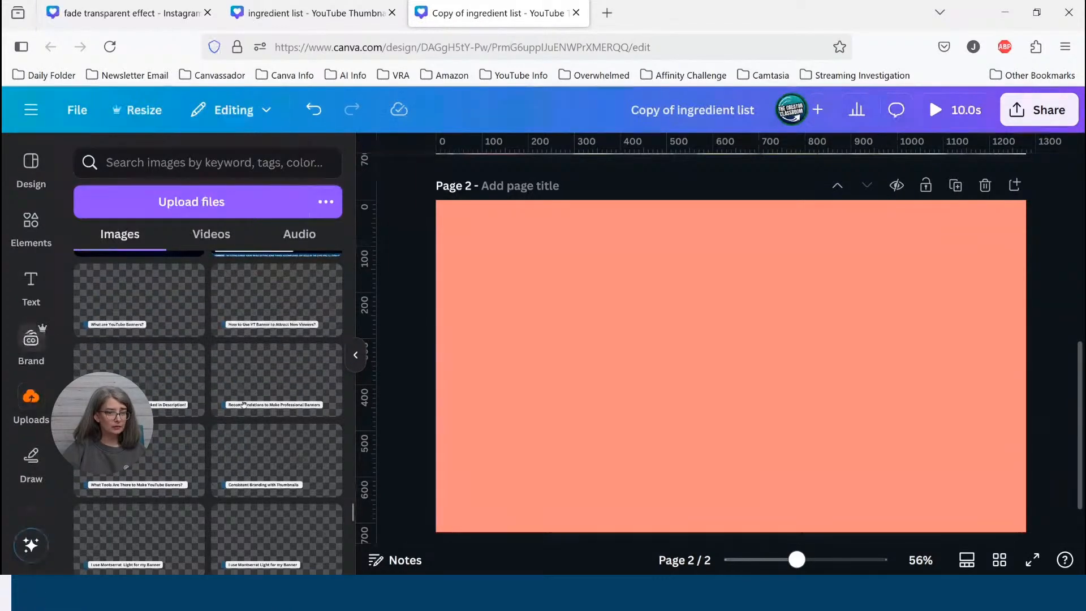
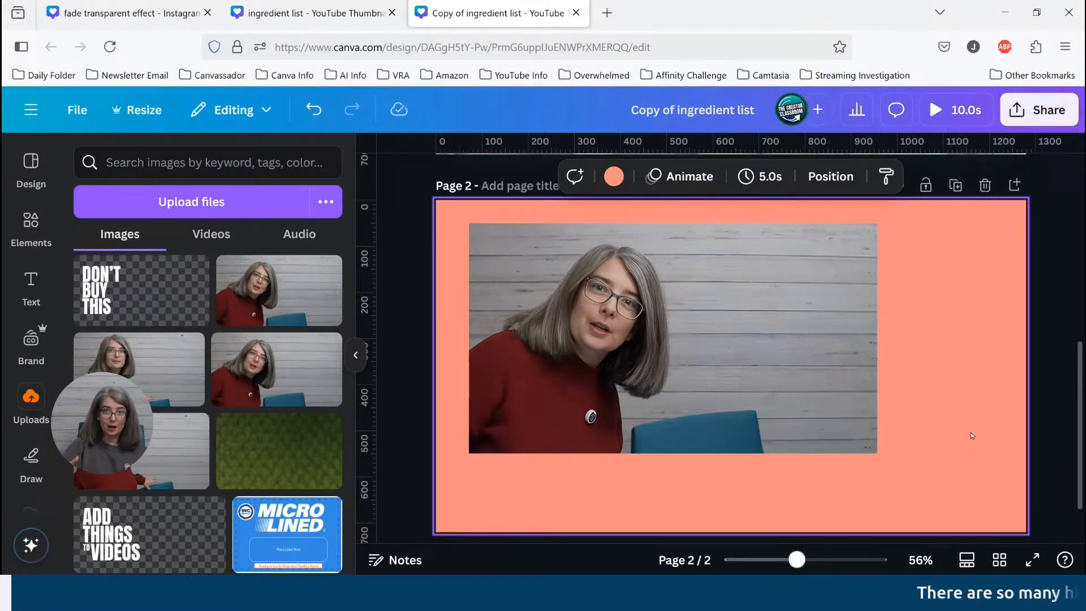
Try removing the background of the portrait photo on page 2 and undo the removal
left_click(667, 368)
left_click(562, 180)
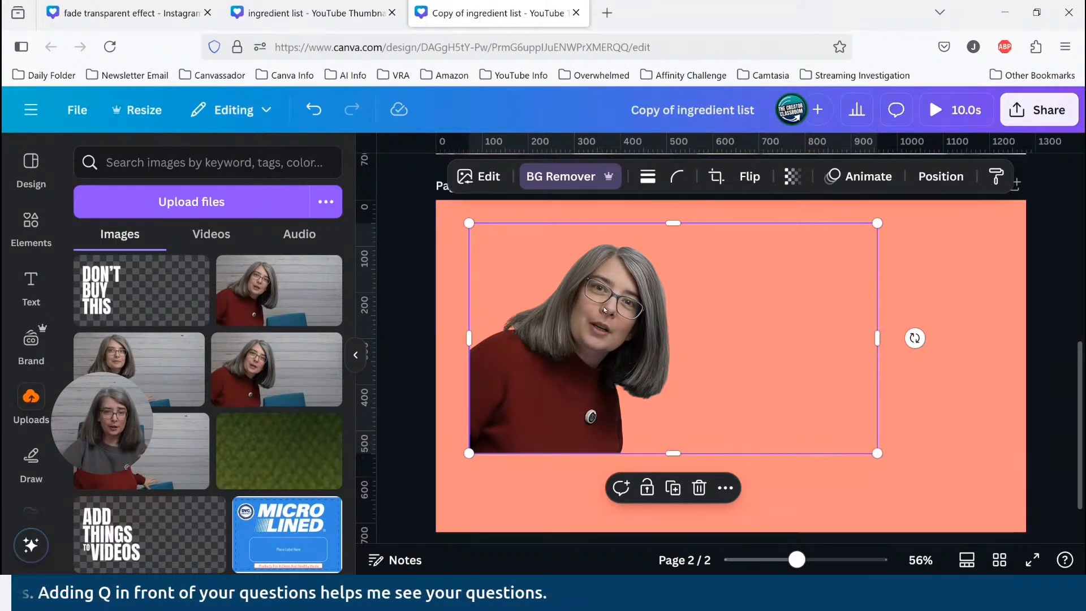
left_click(314, 113)
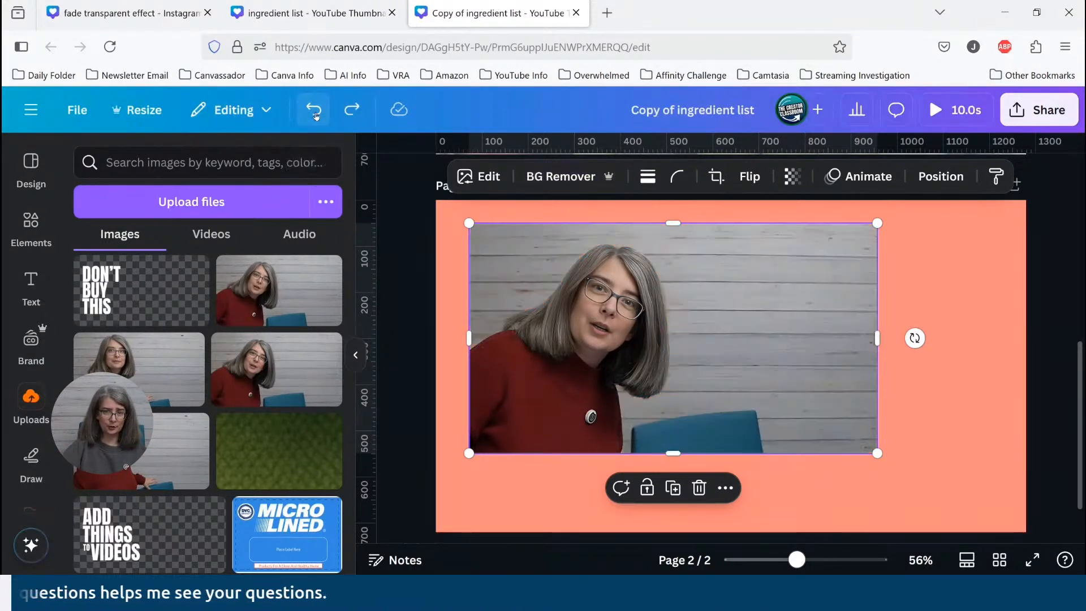
Use Magic Grab to lift the woman and the teal chair out of the photo on page 2
left_click(494, 183)
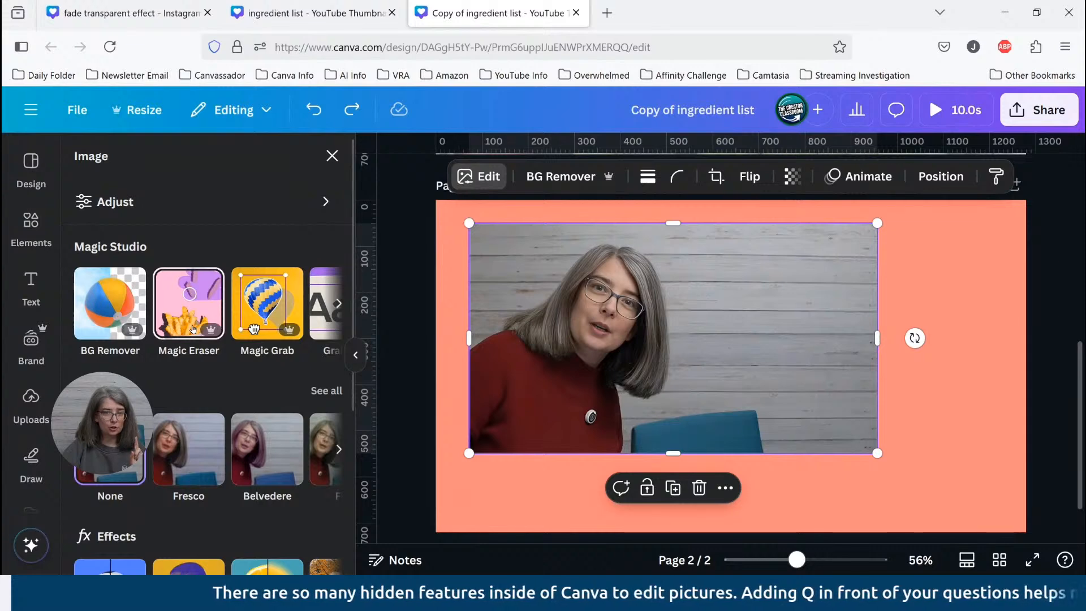
left_click(253, 315)
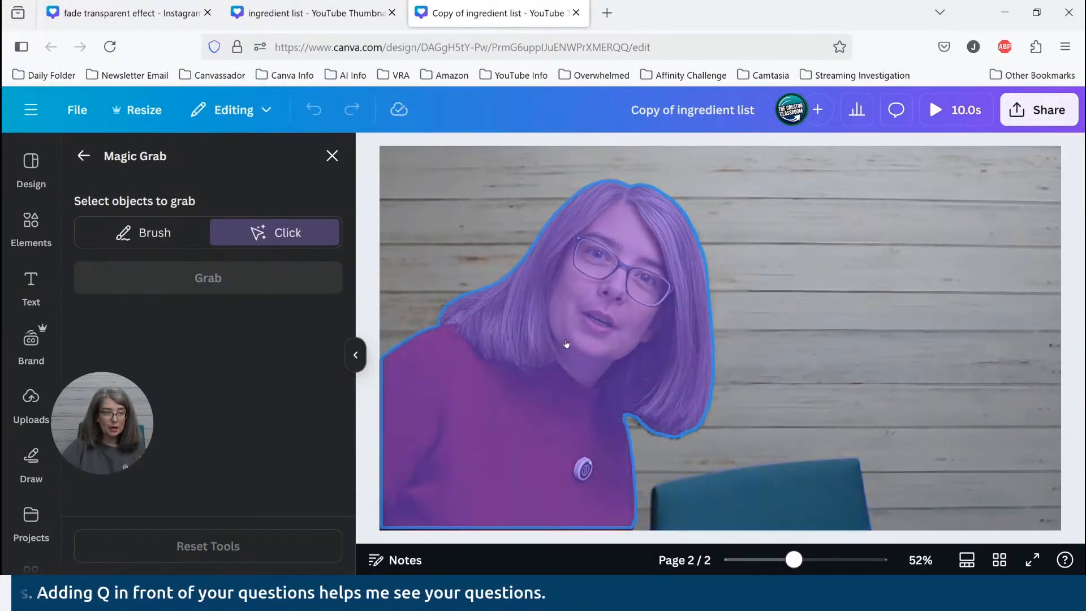
left_click(566, 343)
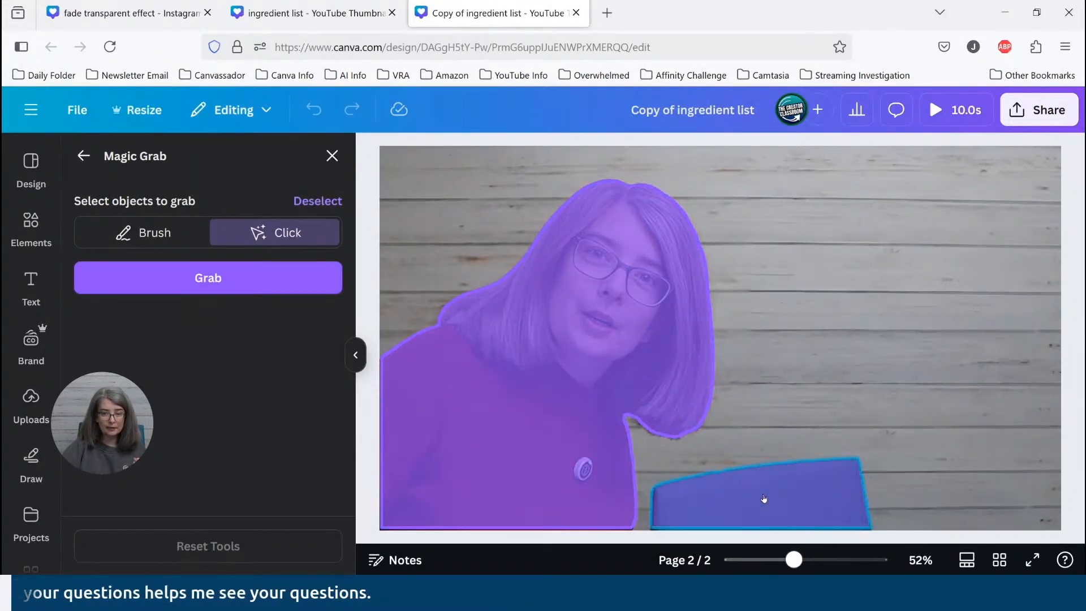
left_click(702, 504)
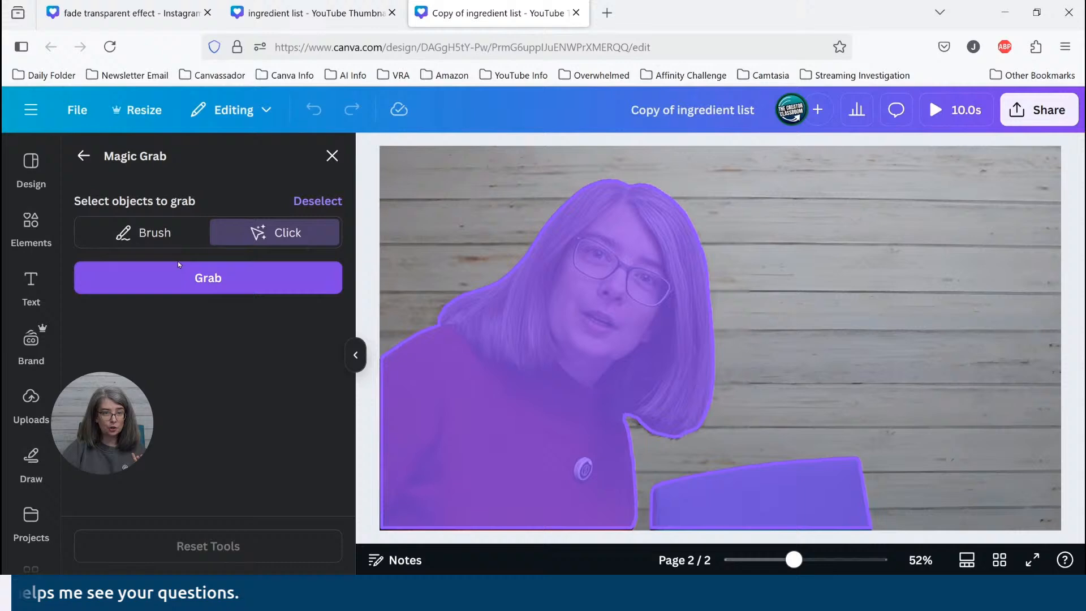
left_click(208, 288)
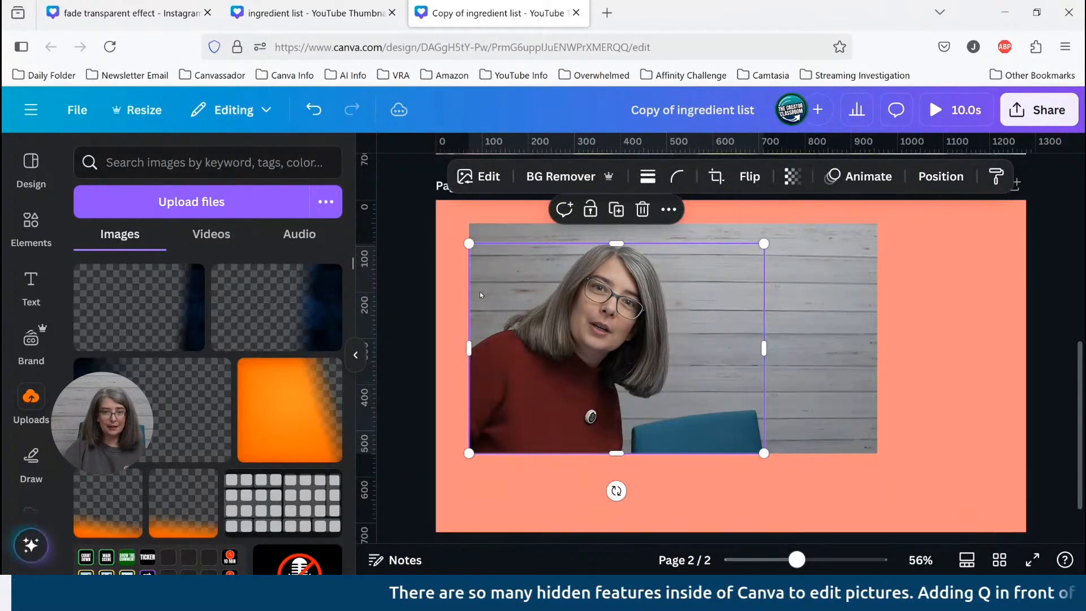
Apply the Outline shadow to the grabbed woman and chair cutout and set its color to light gray
left_click(482, 177)
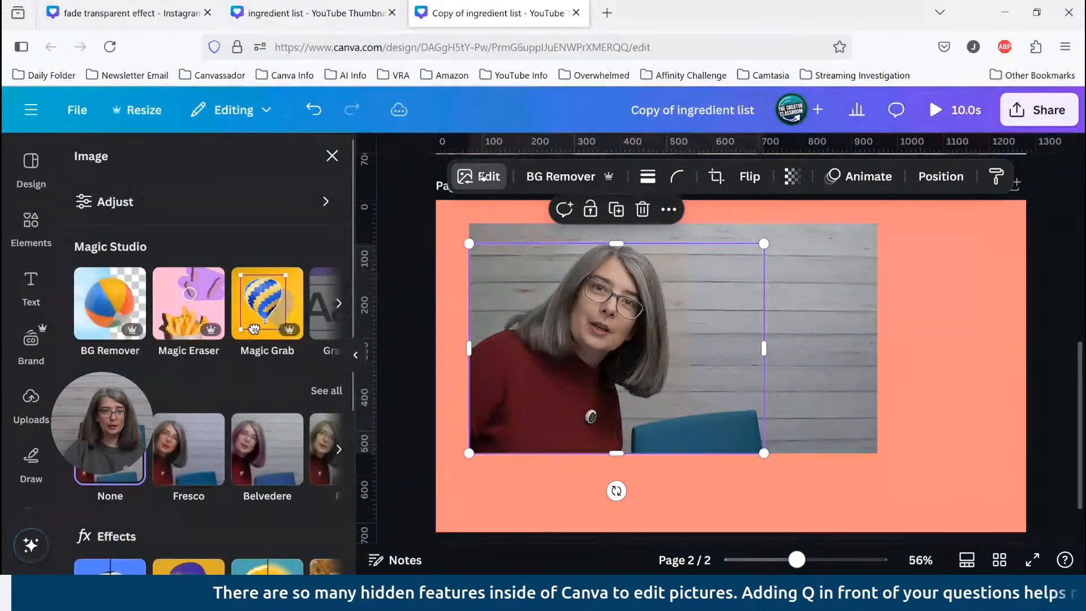
scroll(197, 451, "down", 2)
scroll(197, 451, "down", 2)
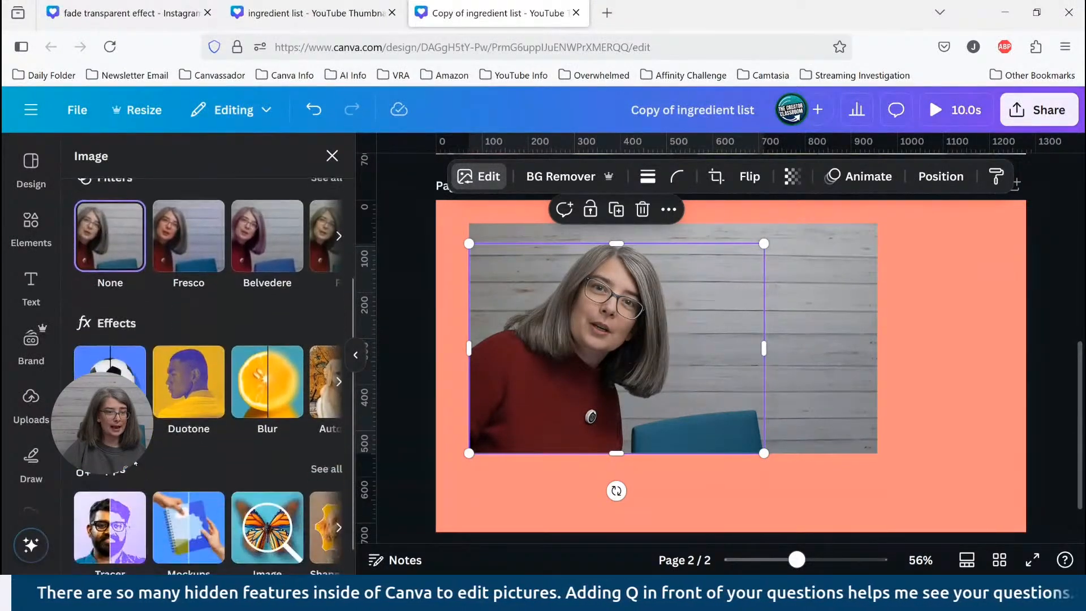
left_click(110, 363)
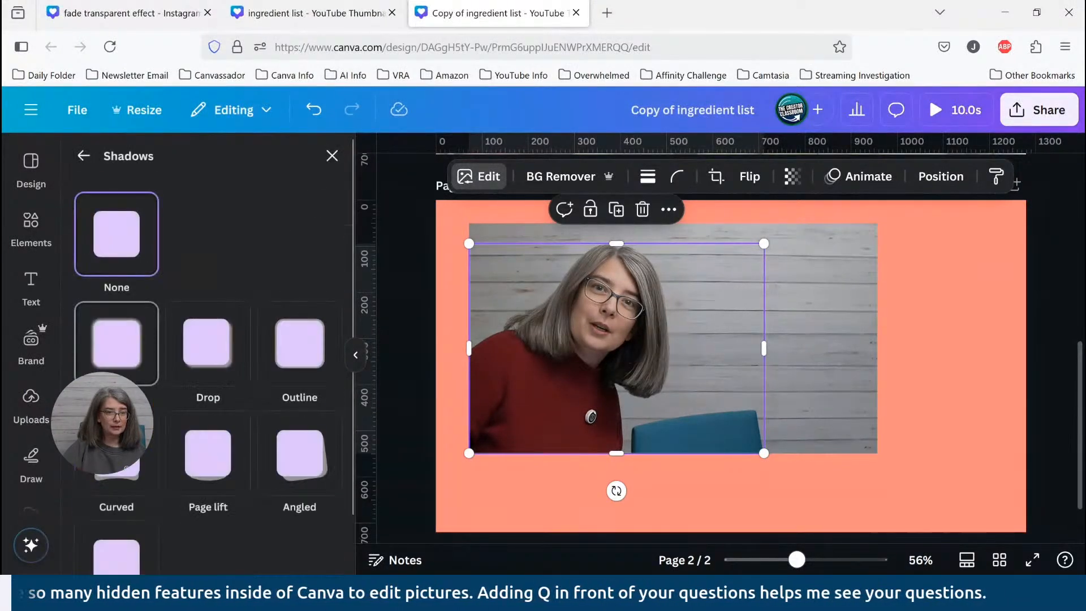
left_click(314, 365)
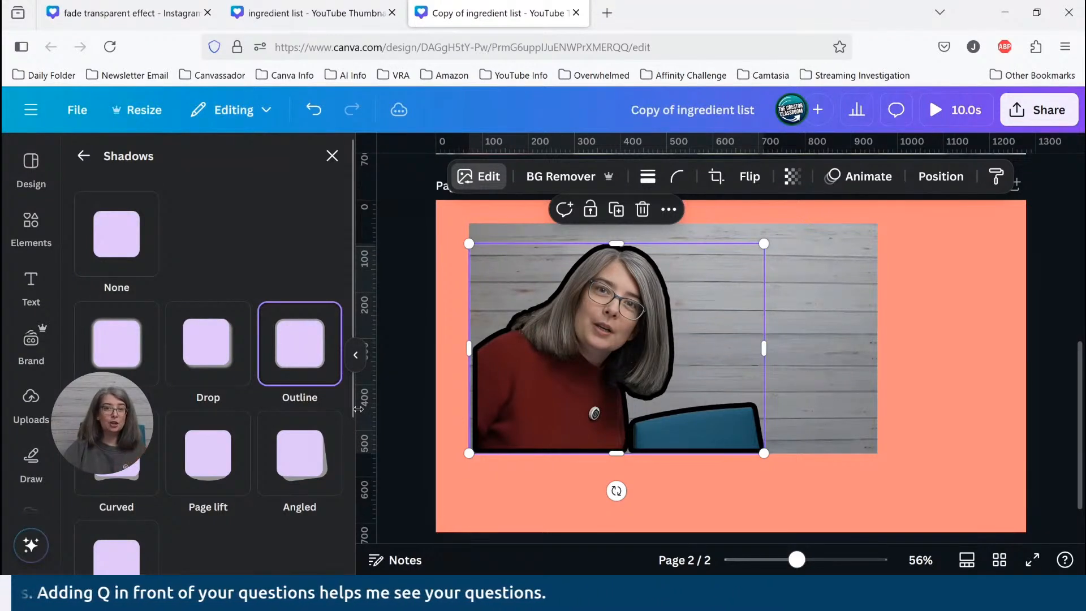
scroll(267, 447, "down", 3)
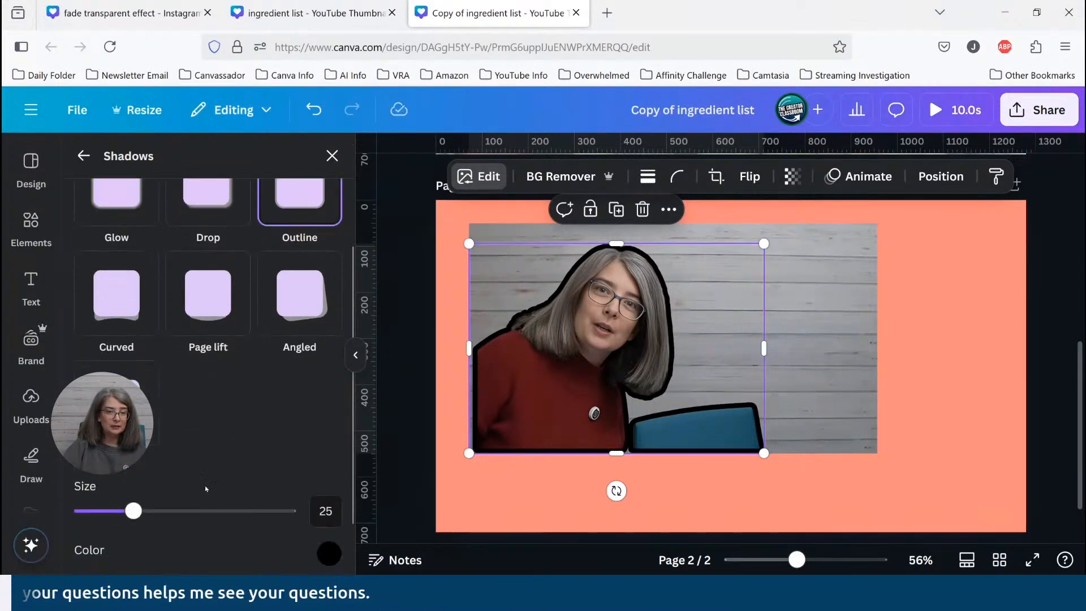
left_click(327, 553)
left_click_drag(340, 394, 327, 369)
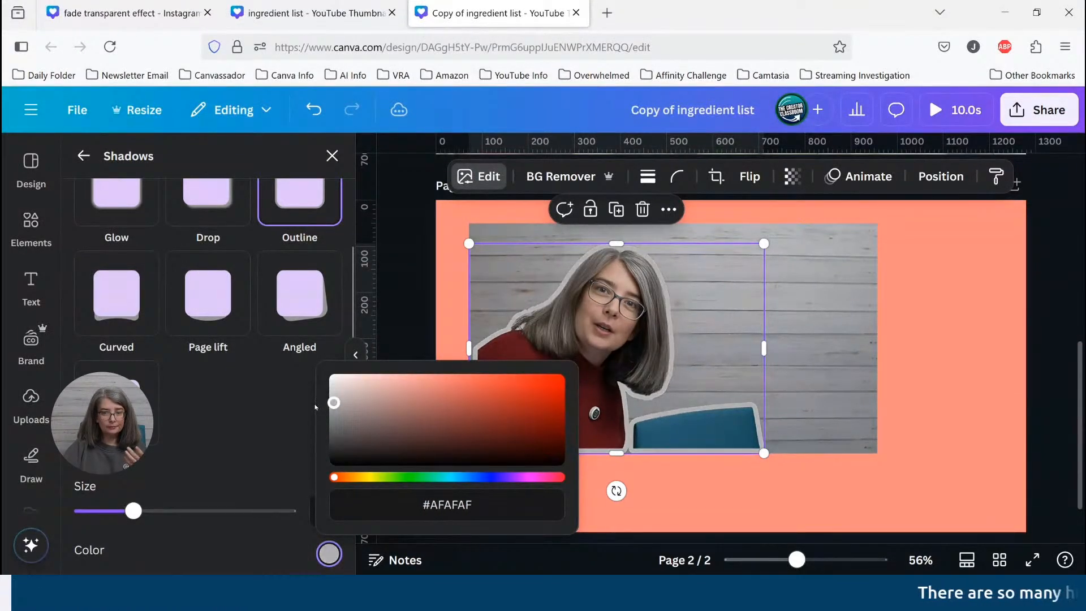
left_click(944, 351)
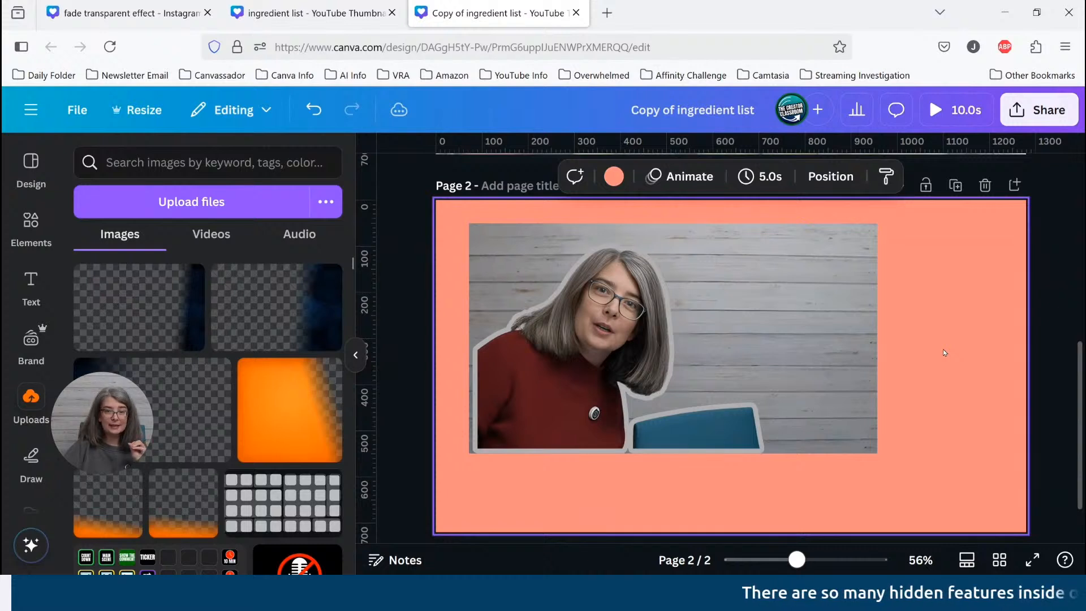
Try shifting the outlined cutout slightly to the left over the photo and undo the move
left_click(594, 396)
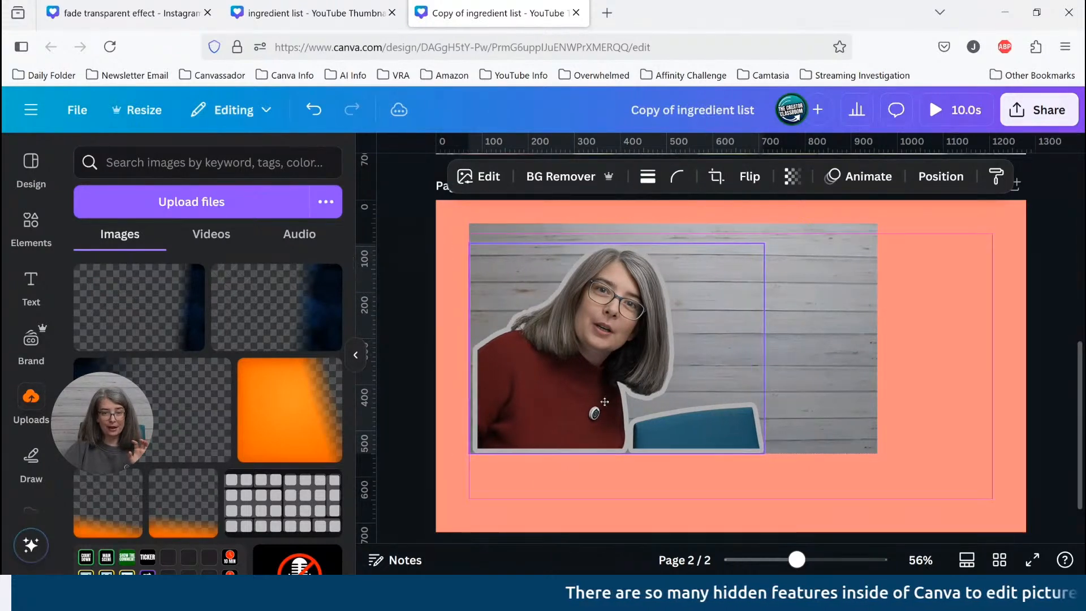
left_click_drag(604, 402, 604, 404)
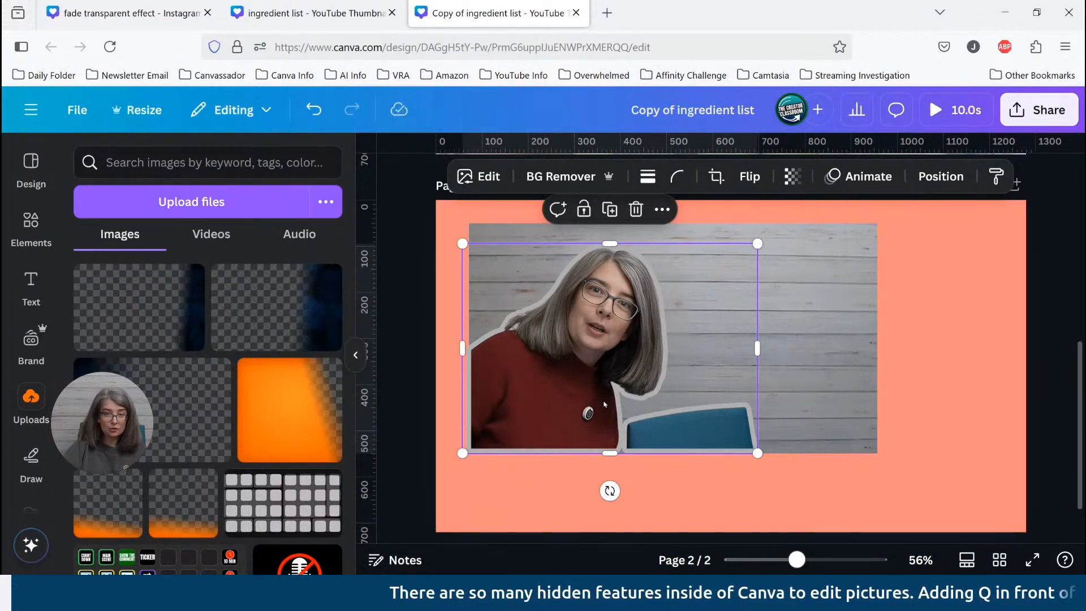
left_click(488, 180)
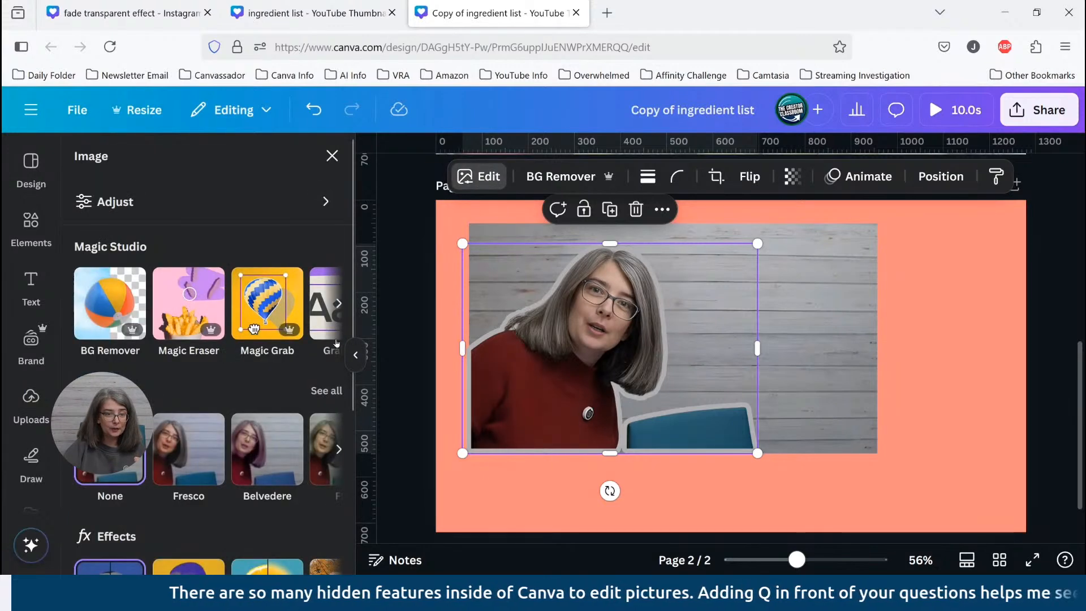
left_click(320, 111)
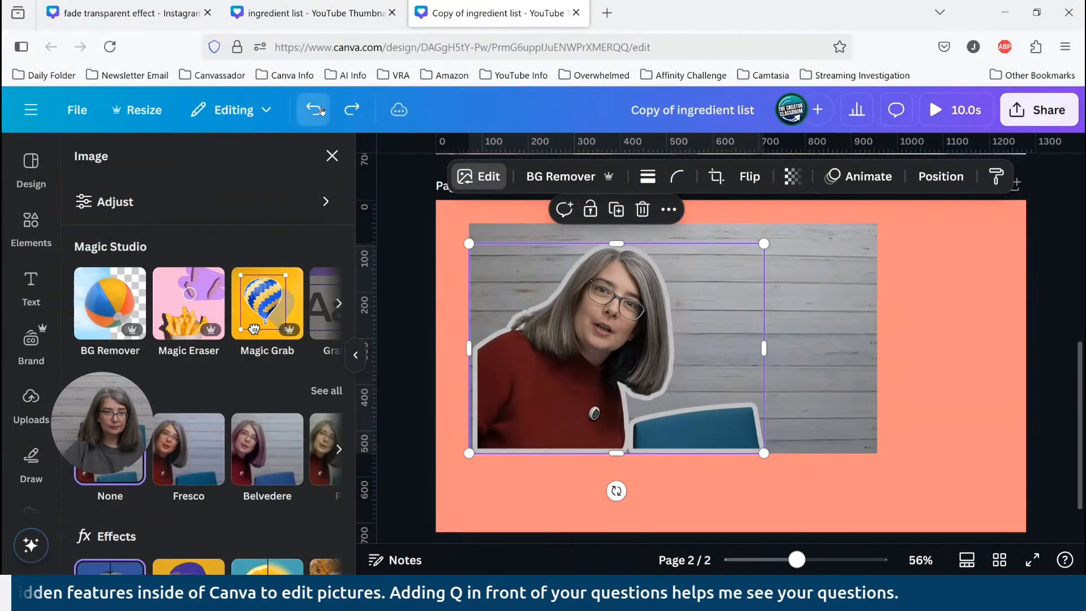
Try moving the cutout to the page's lower-right corner and back over the photo, and undo both moves
left_click_drag(687, 340, 1039, 462)
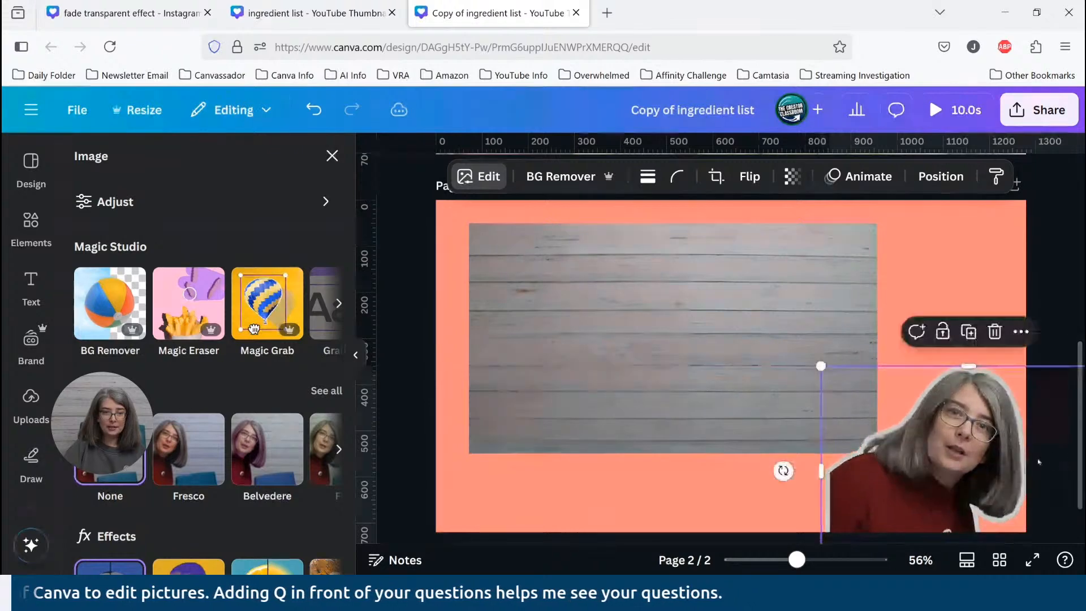
left_click(660, 383)
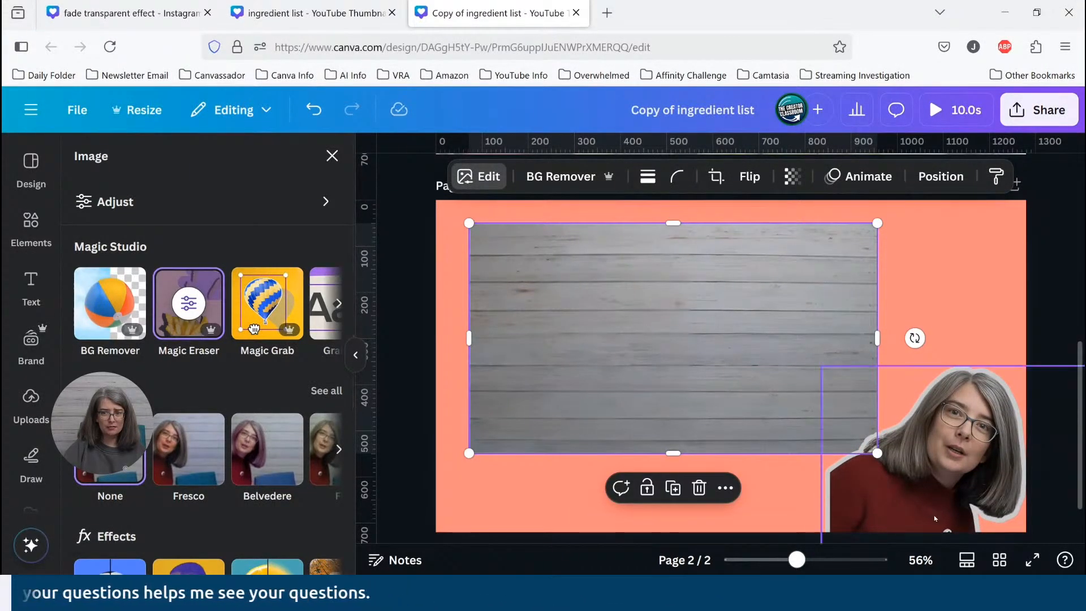
left_click_drag(935, 518, 562, 413)
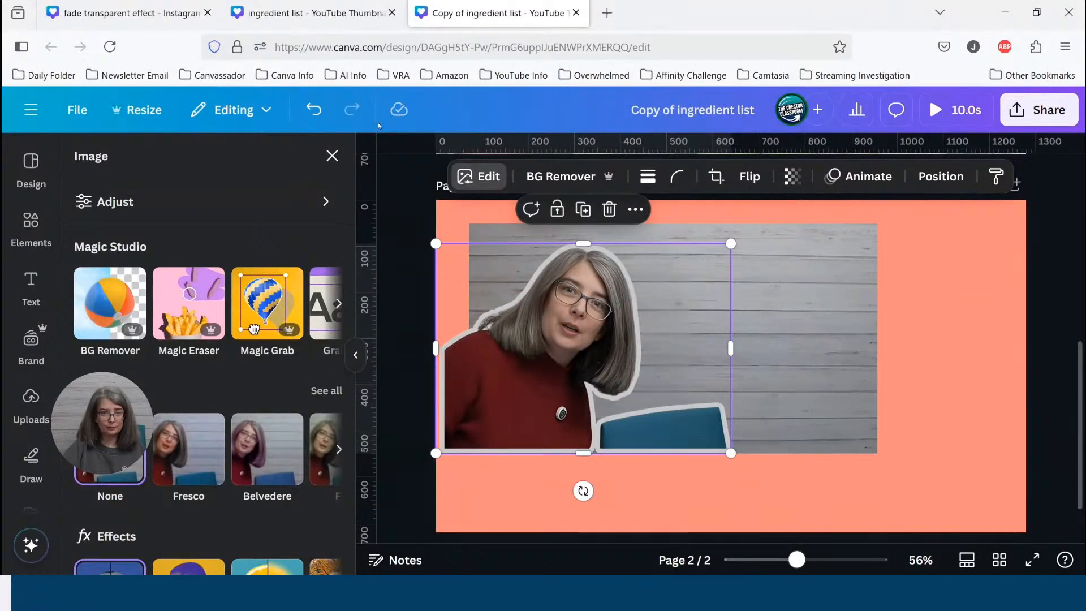
left_click(315, 112)
left_click(320, 112)
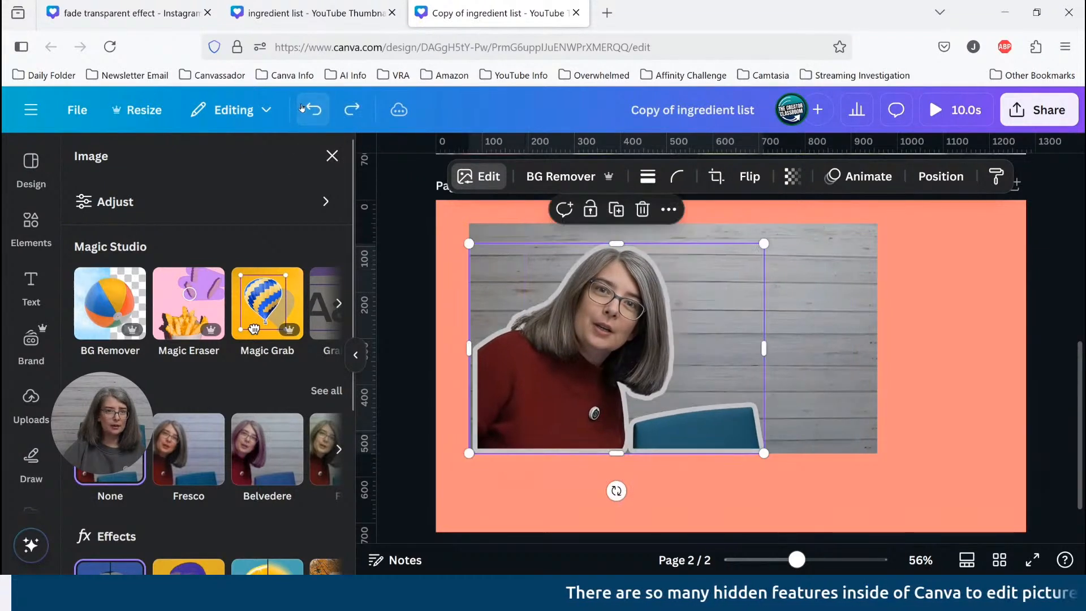
Check the design's version history, view page 2 of the current version, and return to the editor
left_click(79, 112)
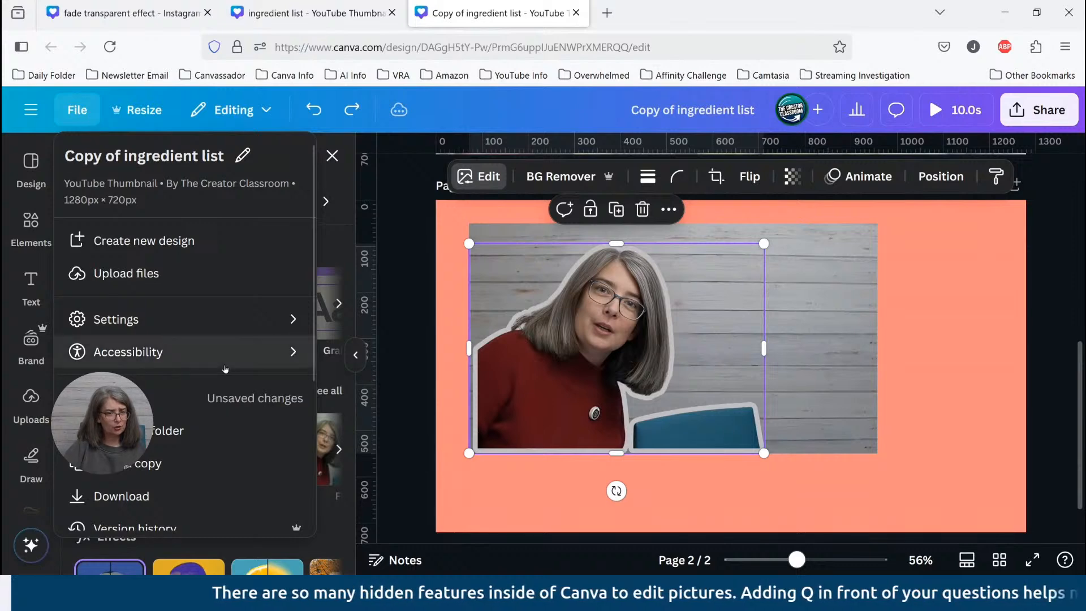
scroll(153, 464, "down", 1)
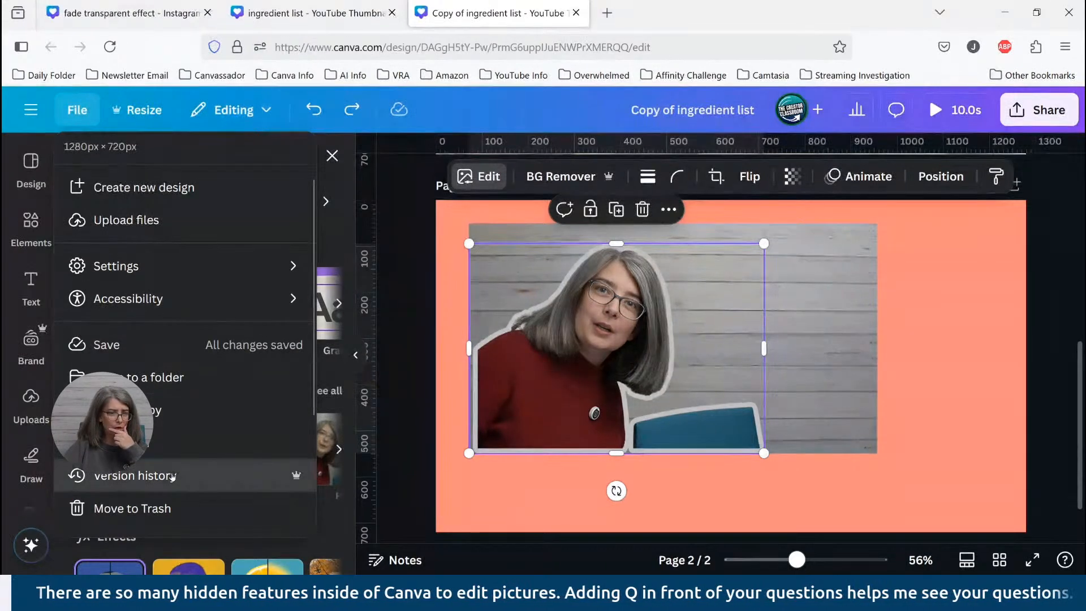
left_click(172, 477)
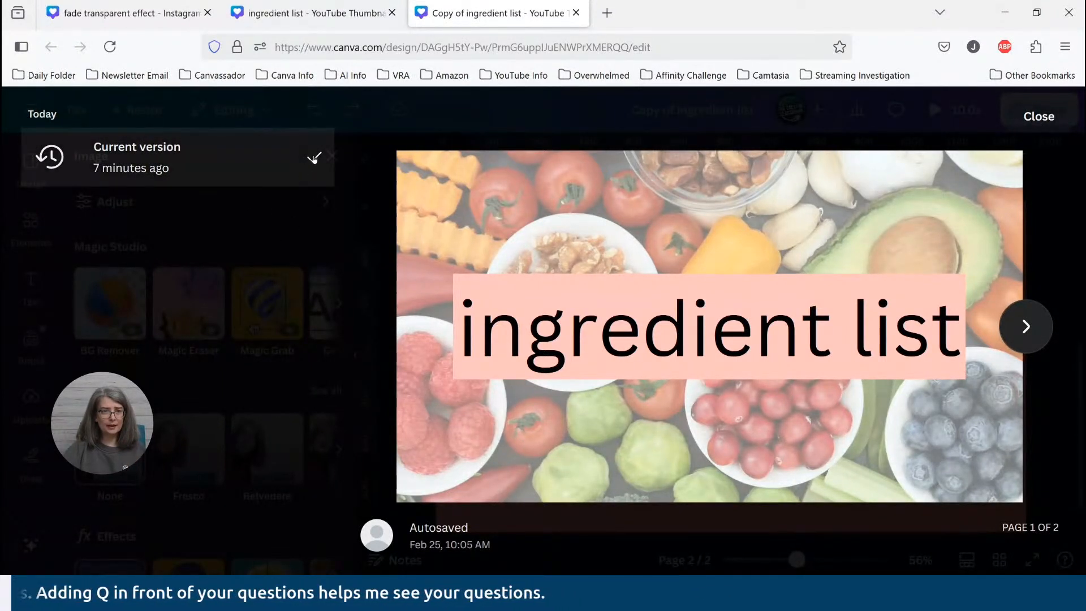
left_click(1027, 327)
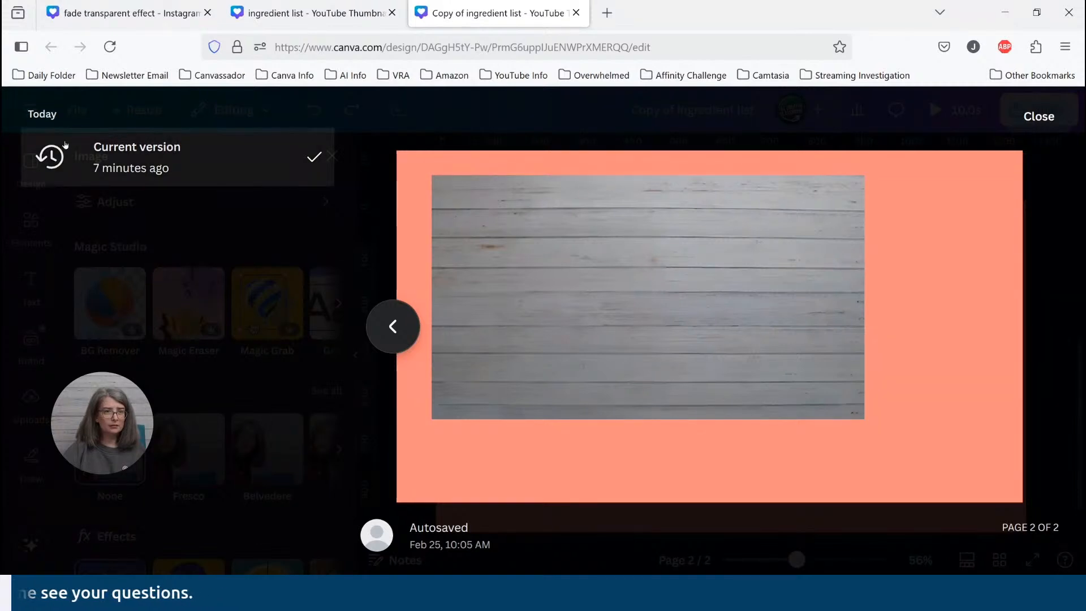
left_click(1054, 117)
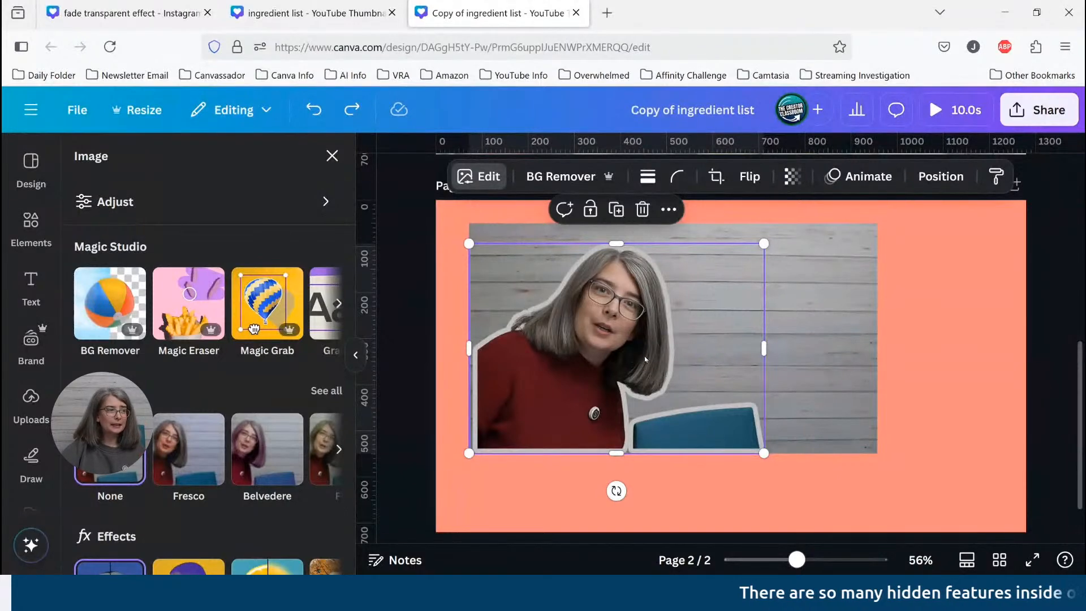
Move the outlined cutout toward the middle of the wood background and delete it
mouse_move(618, 365)
left_mouse_down()
mouse_move(742, 353)
mouse_move(569, 358)
left_mouse_up()
left_click(556, 347)
left_click(637, 375)
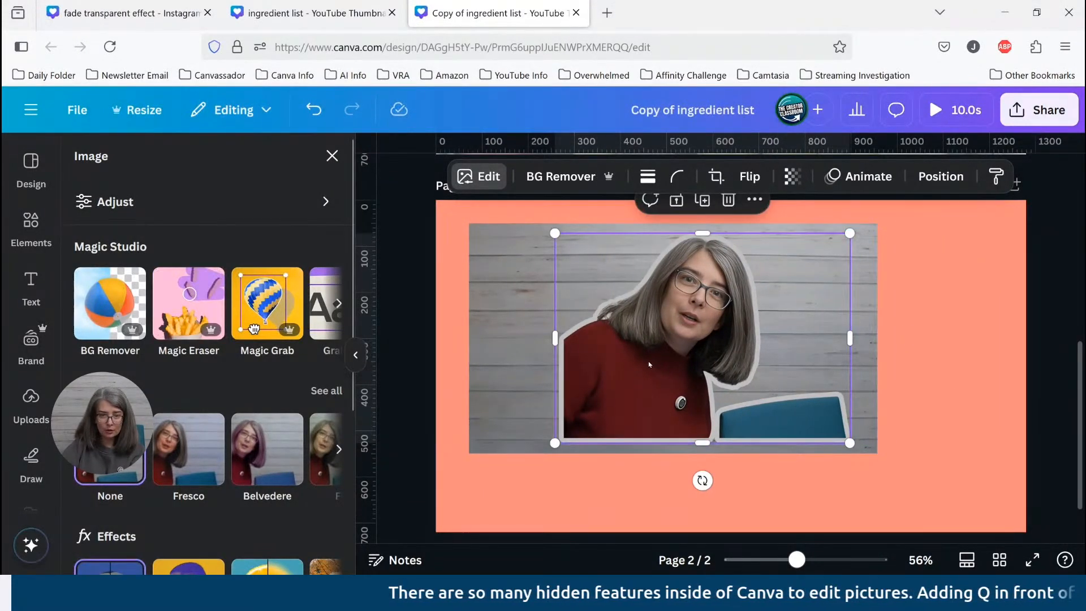
key("Delete")
Restore the original portrait photo by resetting the Magic Eraser tools on the wood background image, and leave the eraser
left_click(565, 294)
left_click(488, 180)
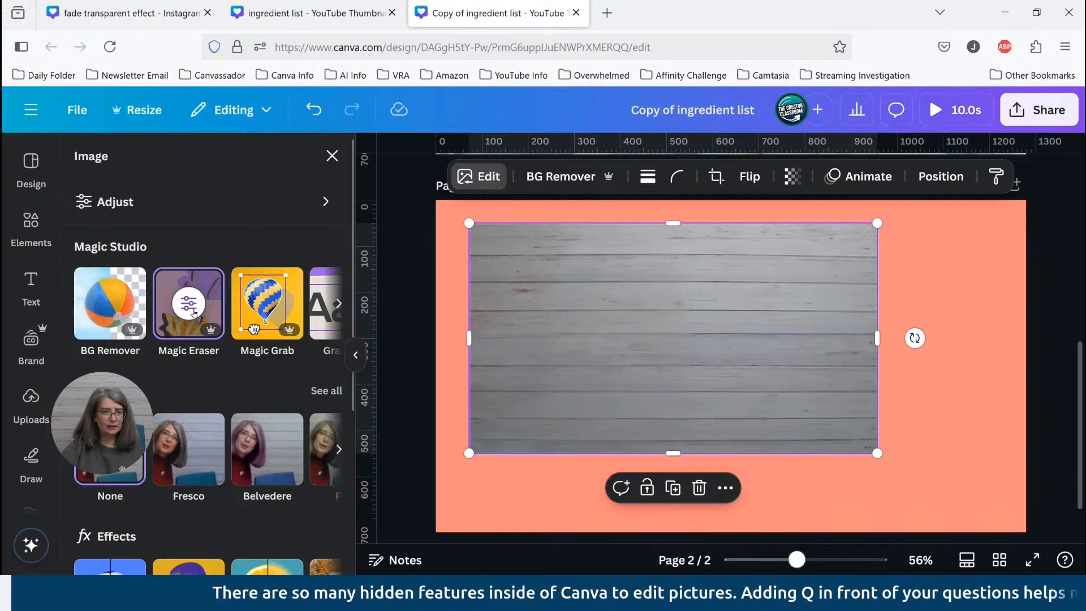
left_click(218, 339)
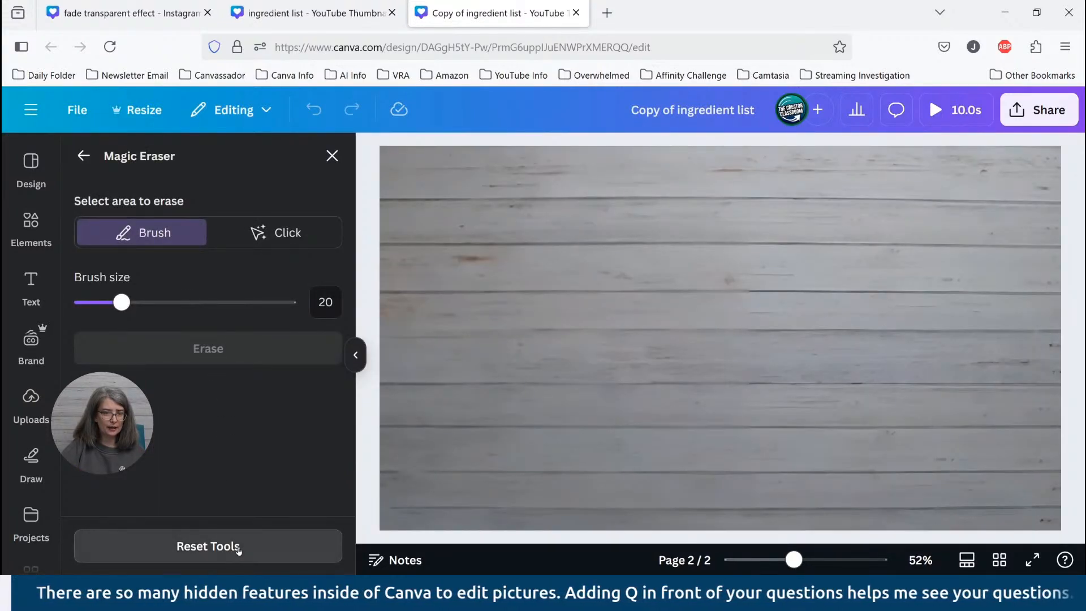
left_click(305, 550)
left_click(636, 383)
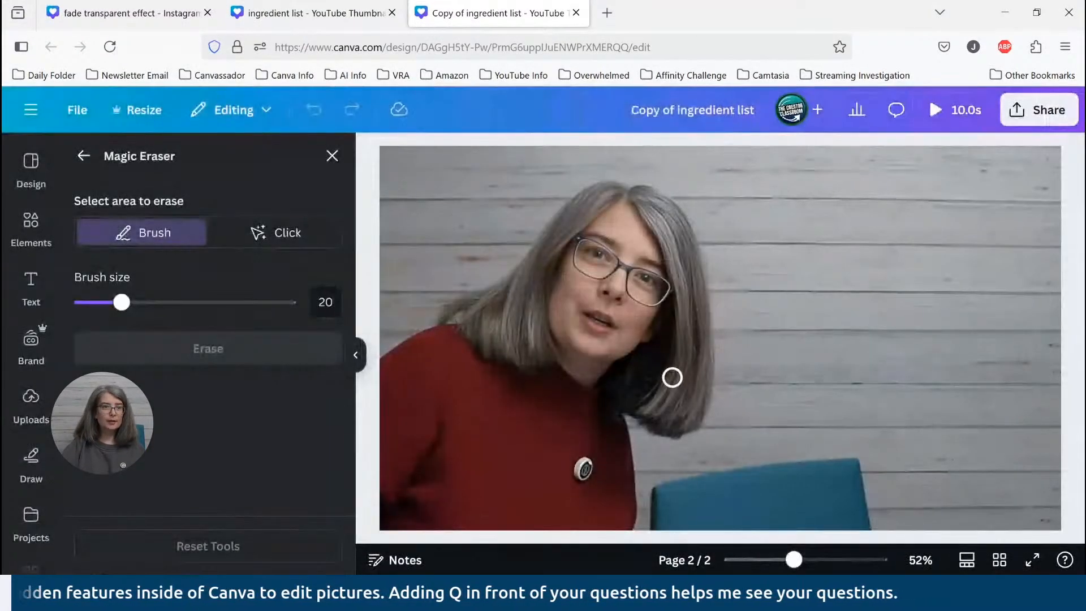
left_click(332, 156)
left_click(921, 378)
Erase the small round microphone on the woman's red sweater with the Magic Eraser brush at size 41
left_click(655, 328)
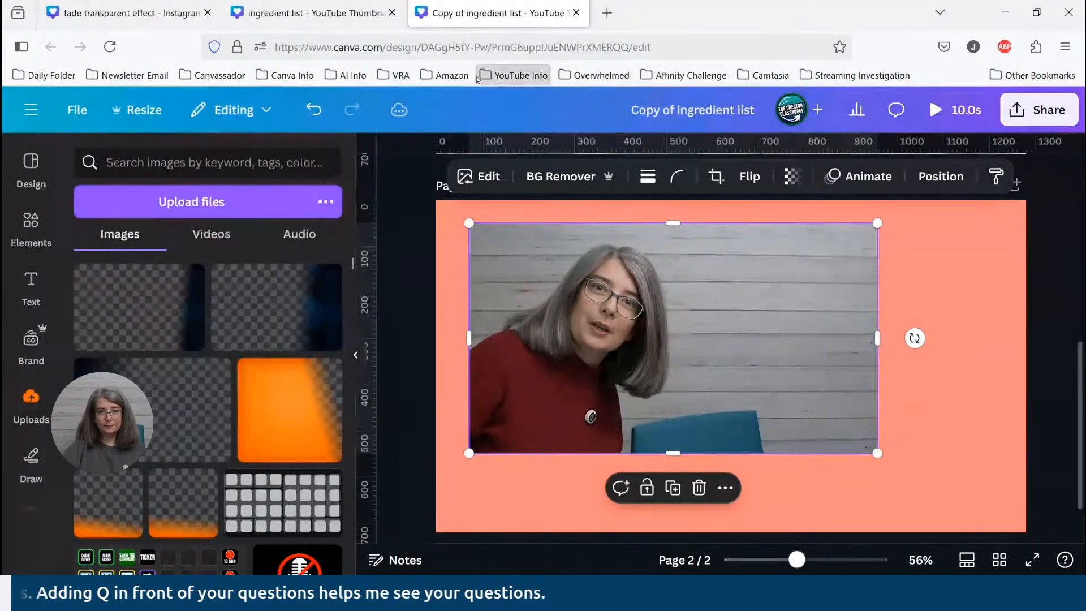
left_click(481, 176)
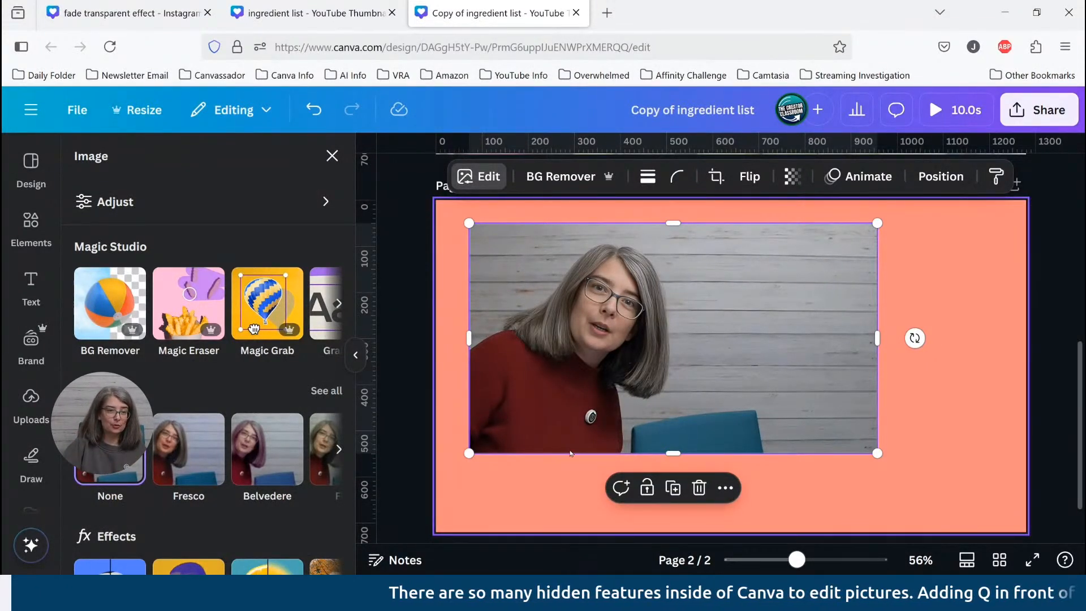
left_click(163, 307)
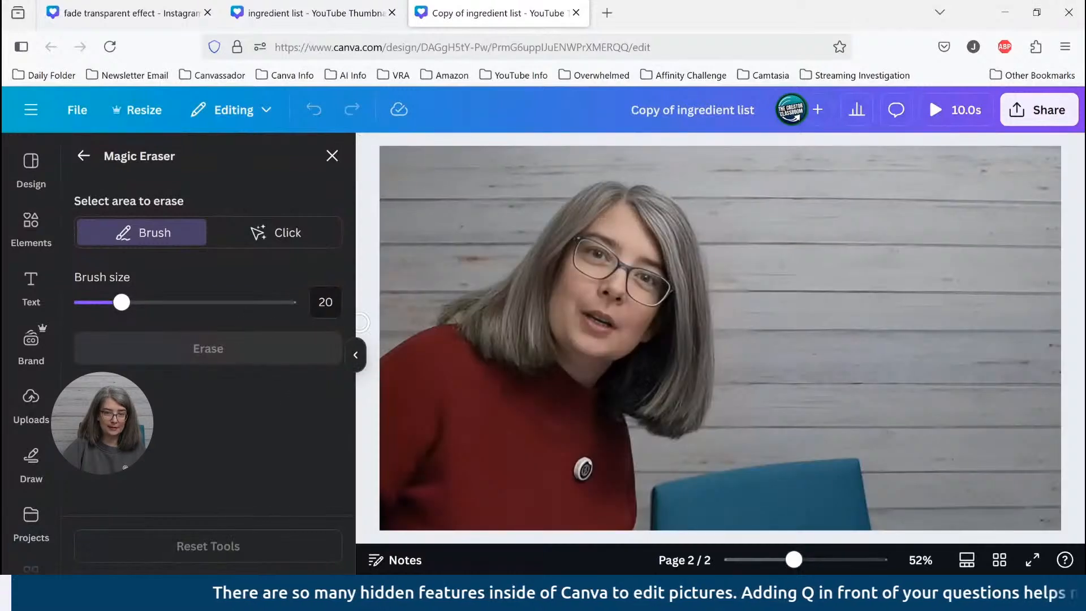
left_click(165, 302)
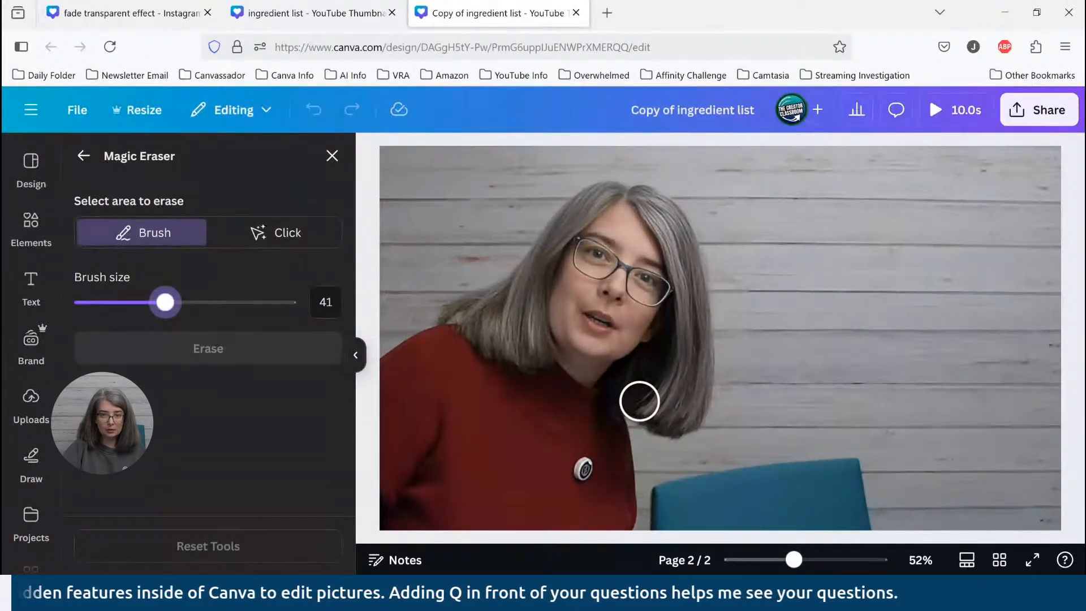
left_click(581, 463)
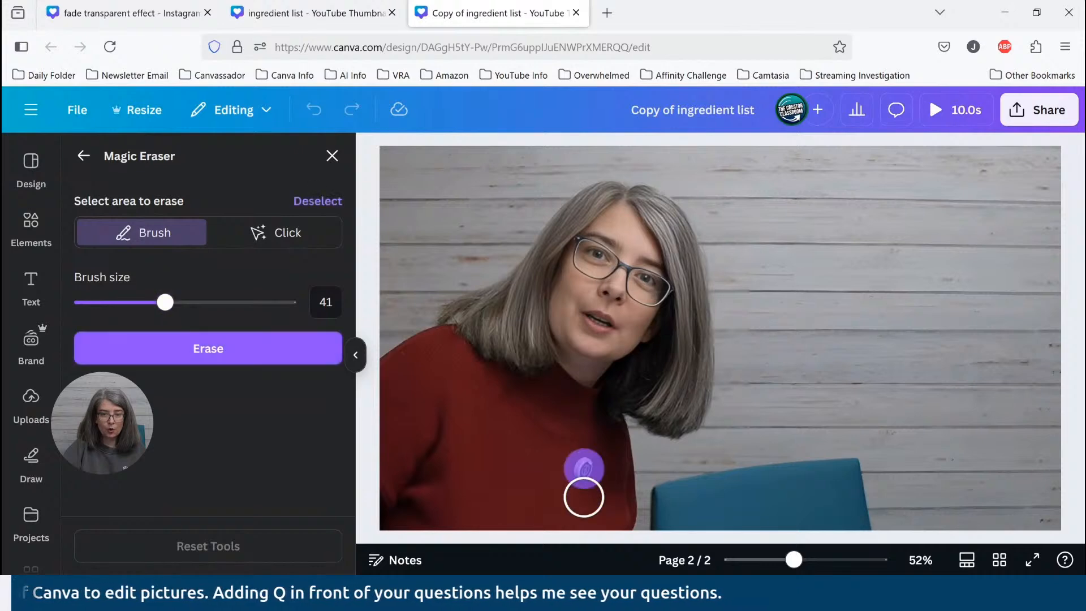
left_click(210, 353)
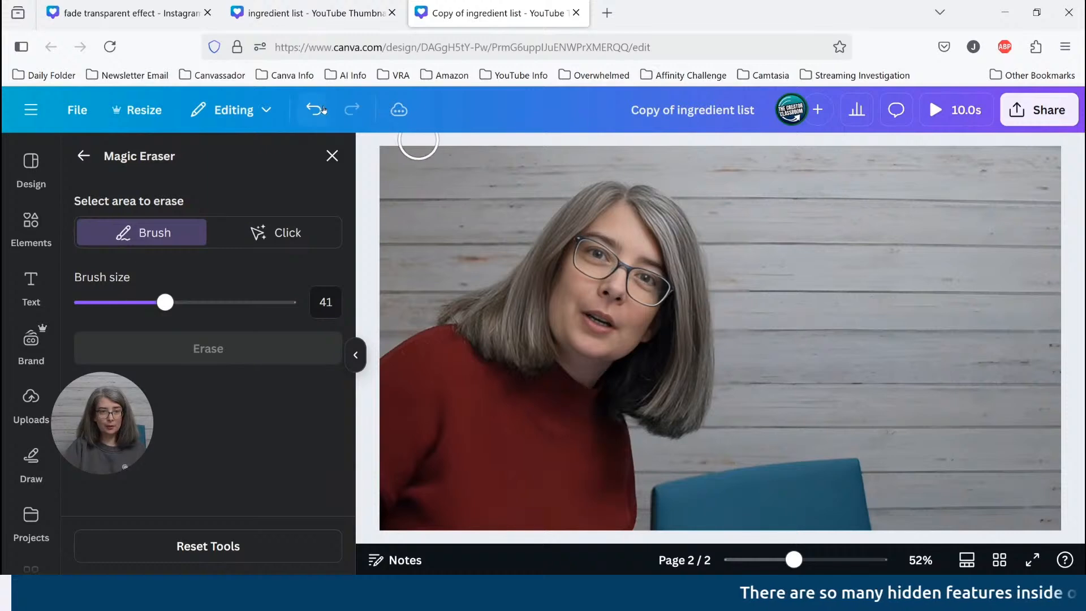
Leave the Magic Eraser, shift the portrait photo slightly on page 2, and remove it from the page
left_click(332, 156)
left_click(971, 436)
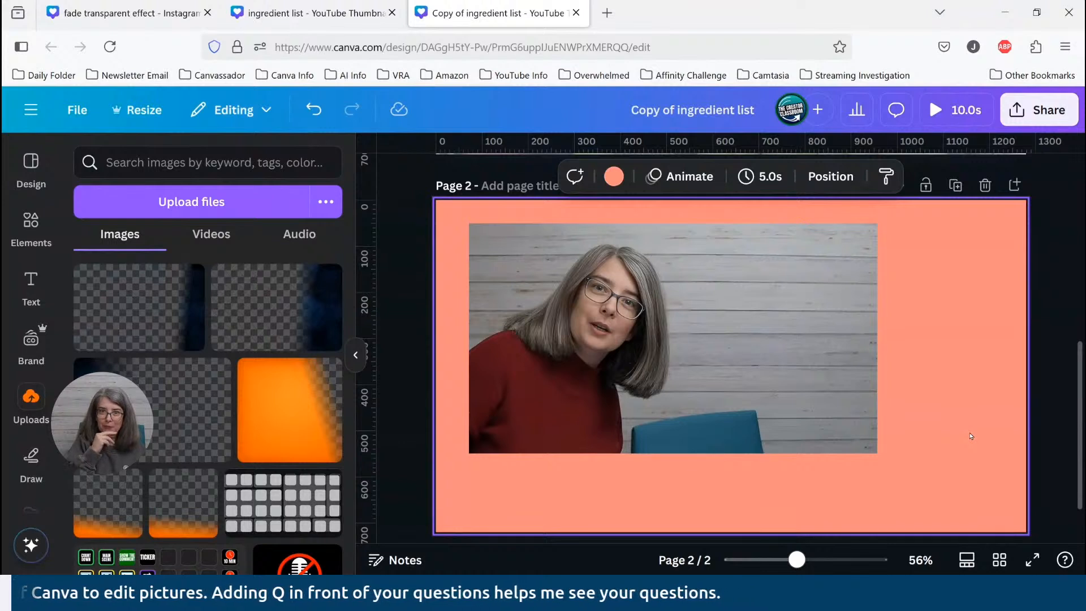
left_click(839, 390)
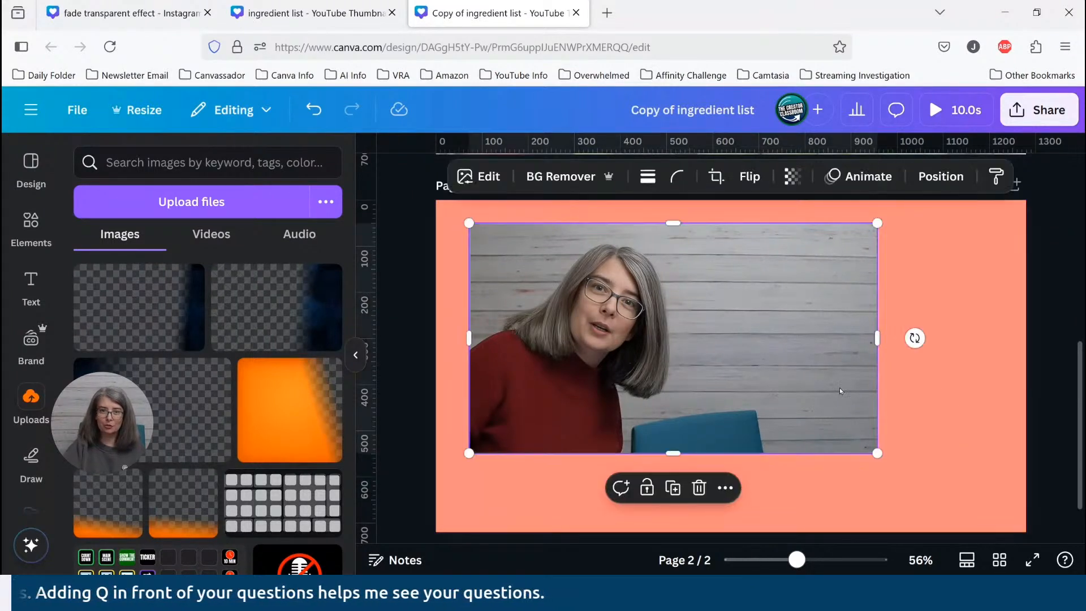
mouse_move(743, 397)
left_mouse_down()
mouse_move(771, 393)
mouse_move(758, 392)
left_mouse_up()
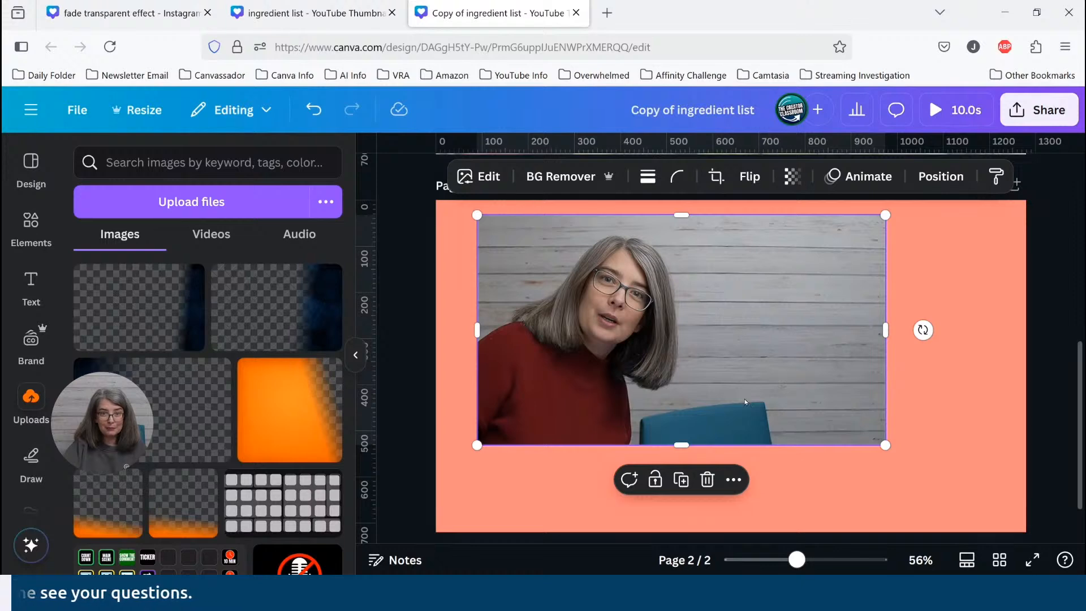
left_click(486, 177)
left_click_drag(789, 376, 254, 289)
Add the uploaded BREAK star graphic to the empty page and enlarge it to the page's full height
left_click(32, 399)
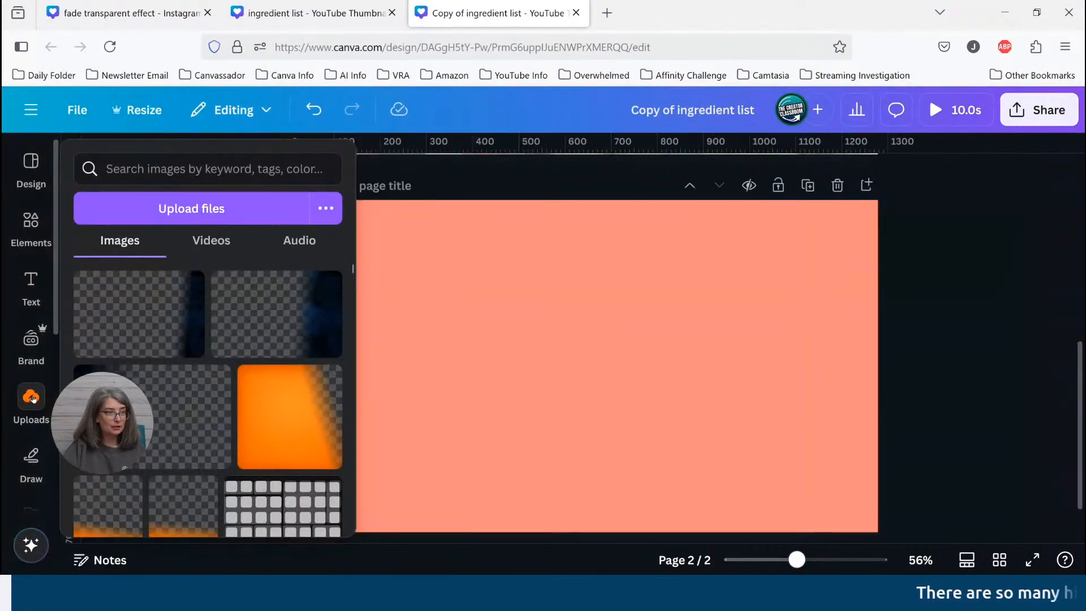
scroll(265, 333, "down", 10)
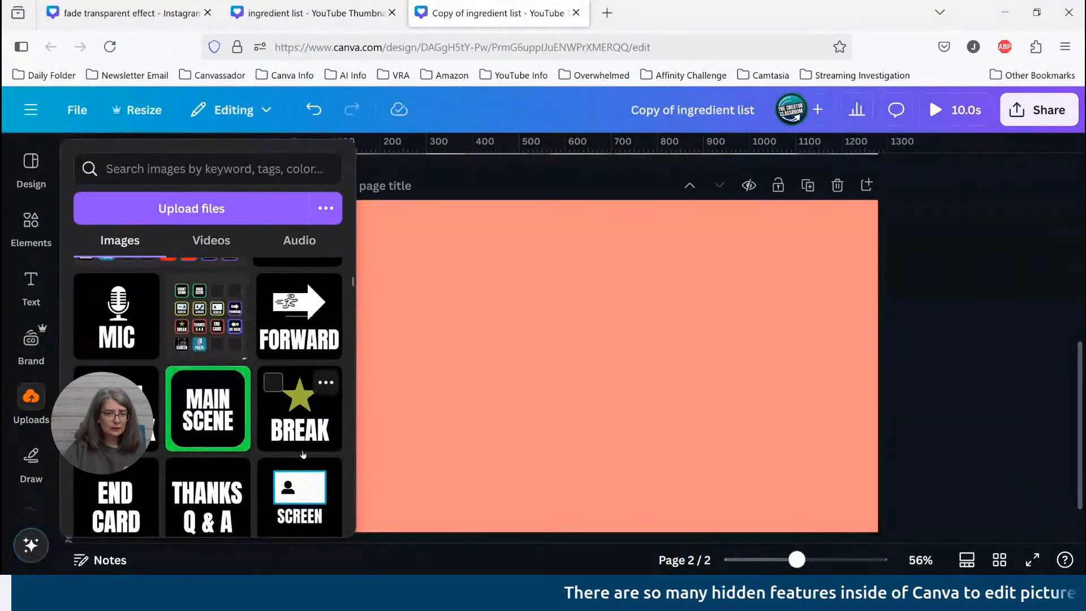
left_click(307, 430)
left_click(830, 368)
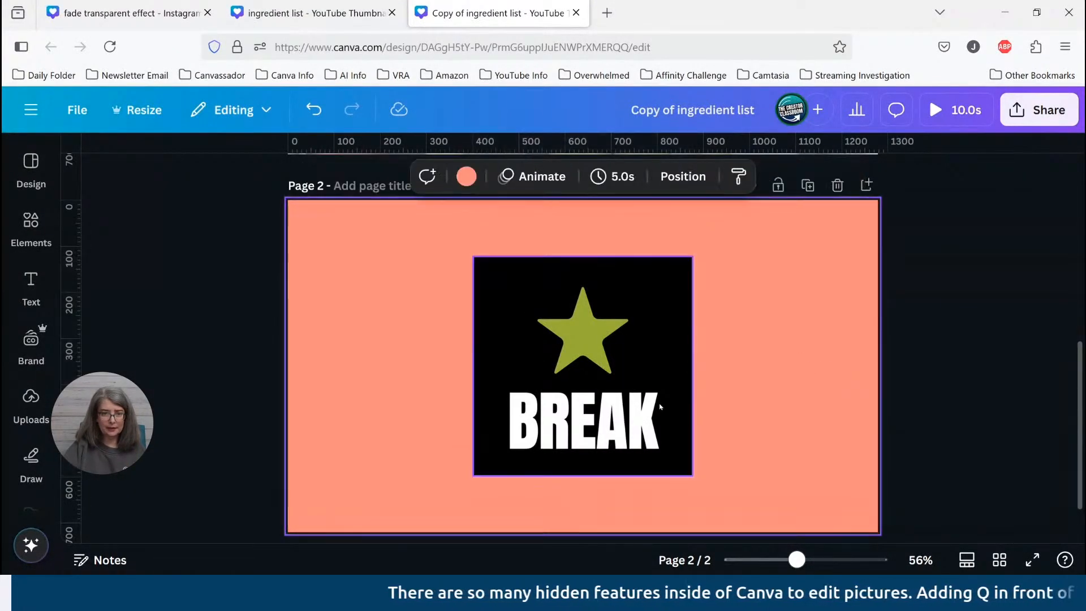
left_click_drag(619, 345, 559, 289)
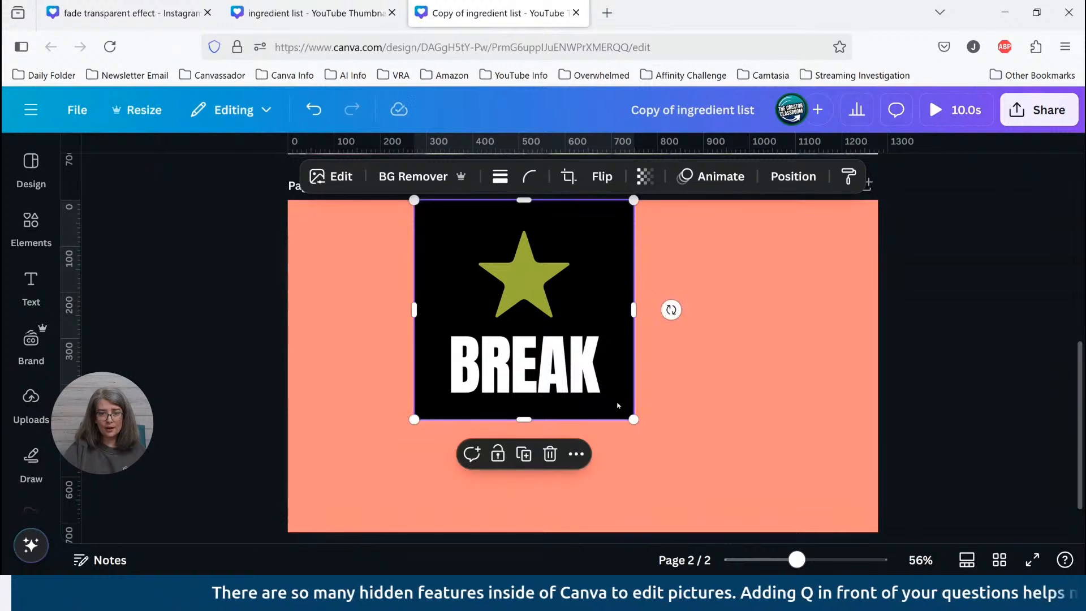
left_click_drag(632, 419, 746, 532)
left_click(802, 475)
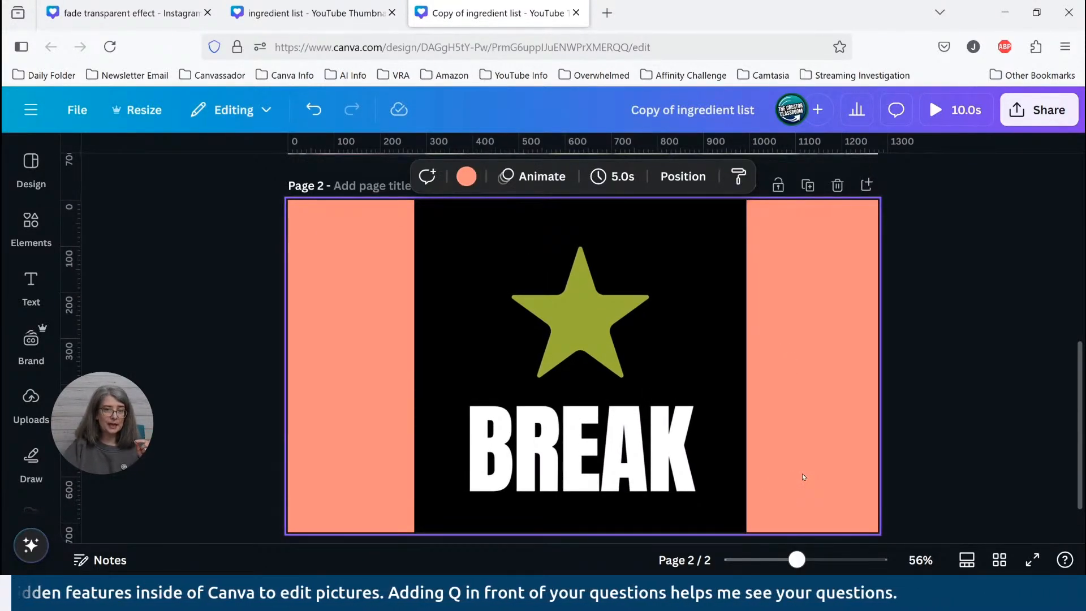
Extract the word BREAK from the star graphic as editable text with Grab Text
left_click(630, 482)
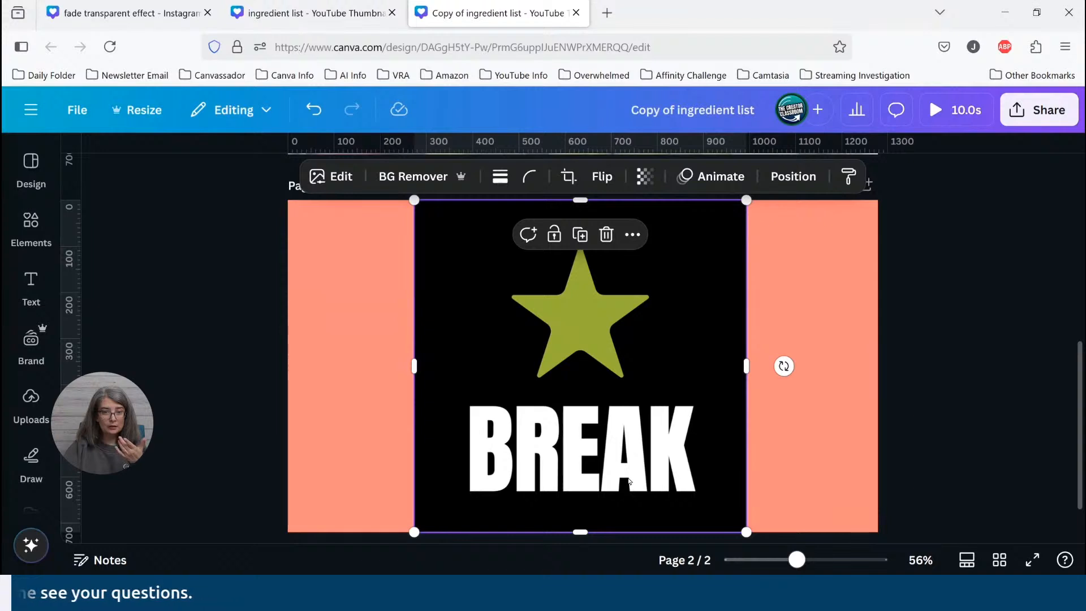
left_click(333, 176)
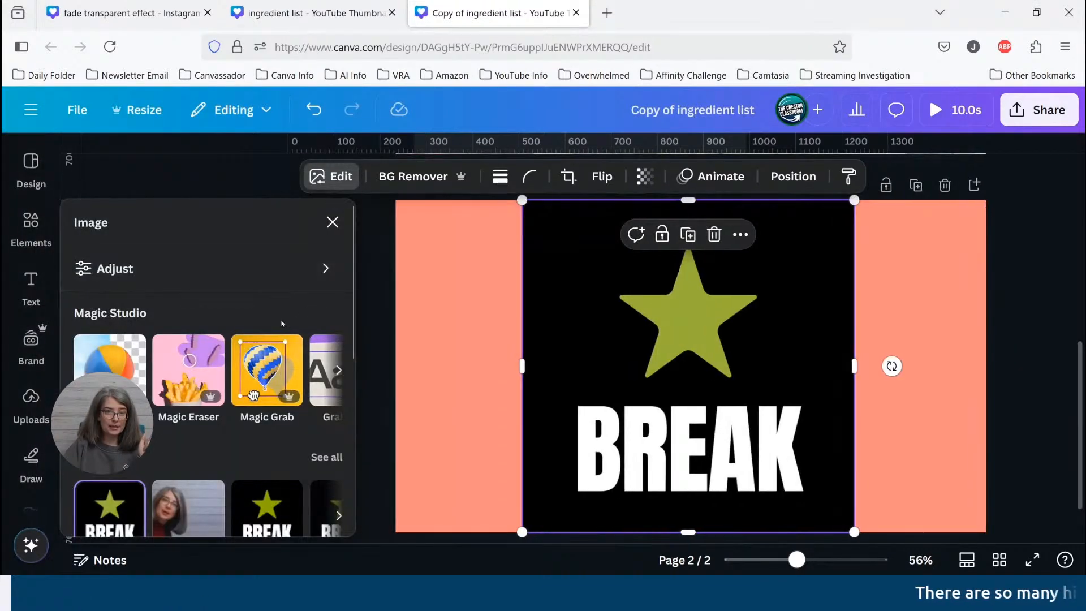
left_click(339, 372)
left_click(143, 382)
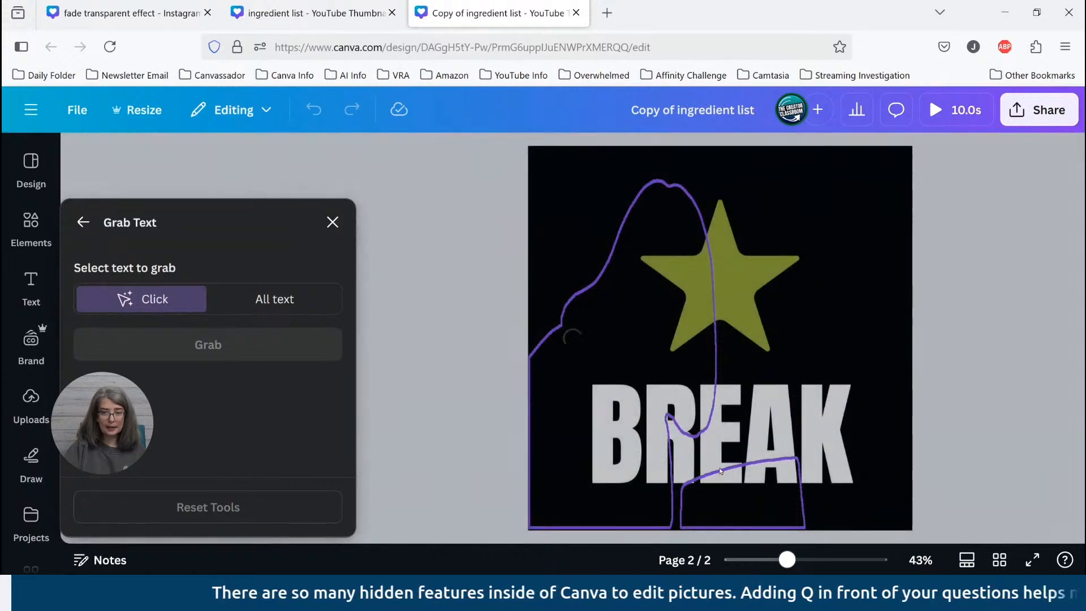
left_click(770, 470)
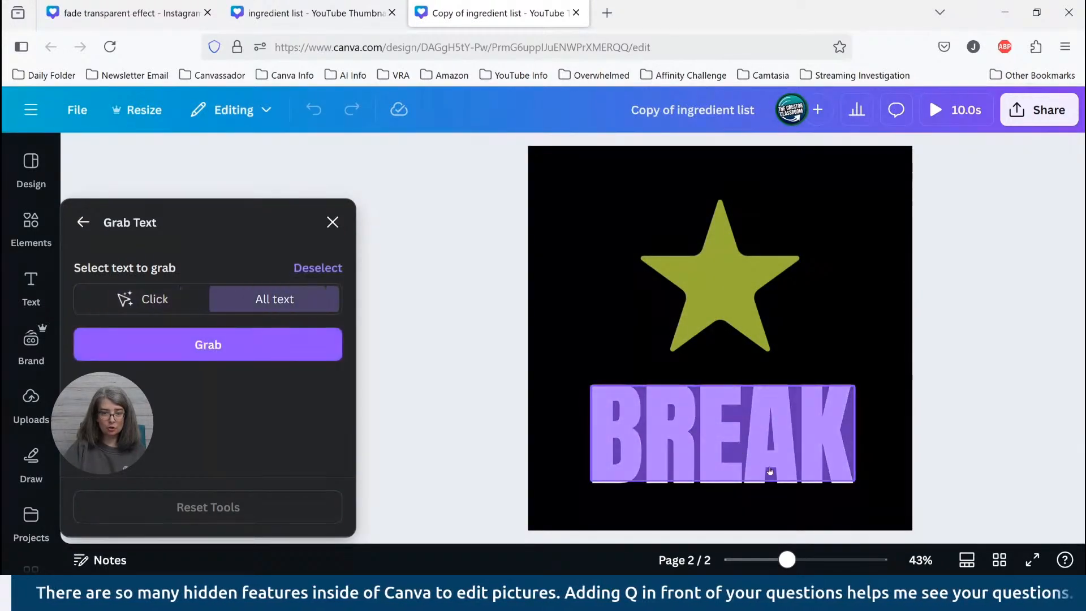
left_click(282, 354)
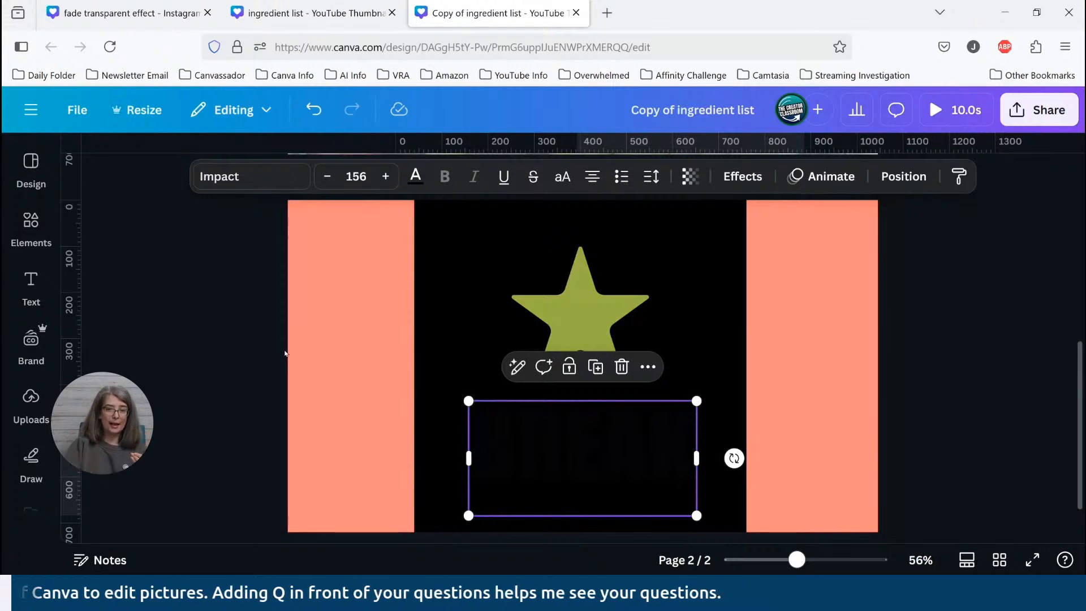
Change the grabbed BREAK text's color to the off-white #f1f1f1 from the TCC palette
scroll(614, 477, "down", 1)
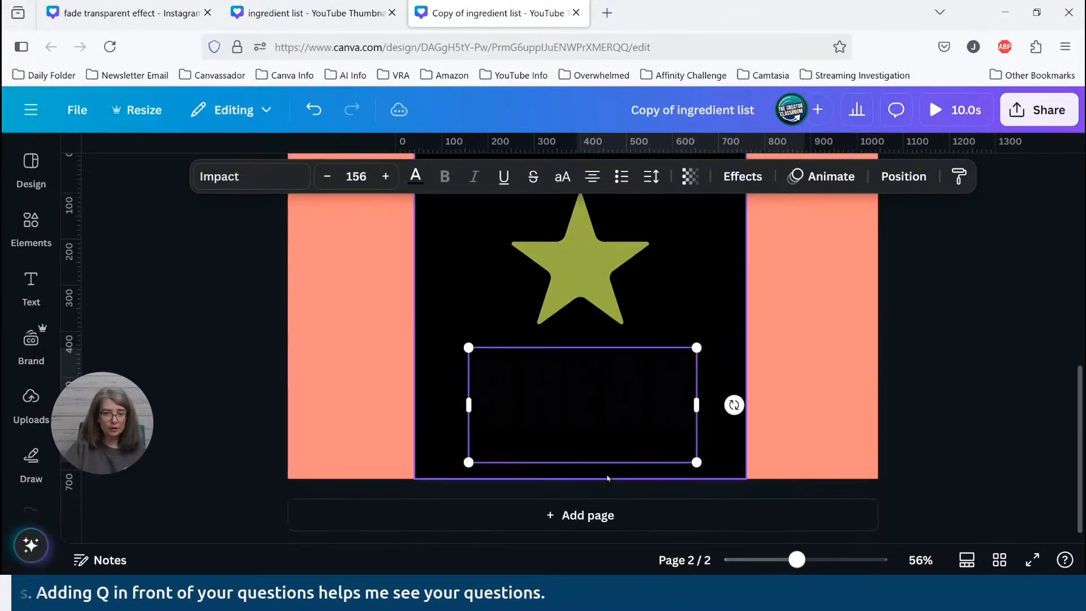
left_click(415, 178)
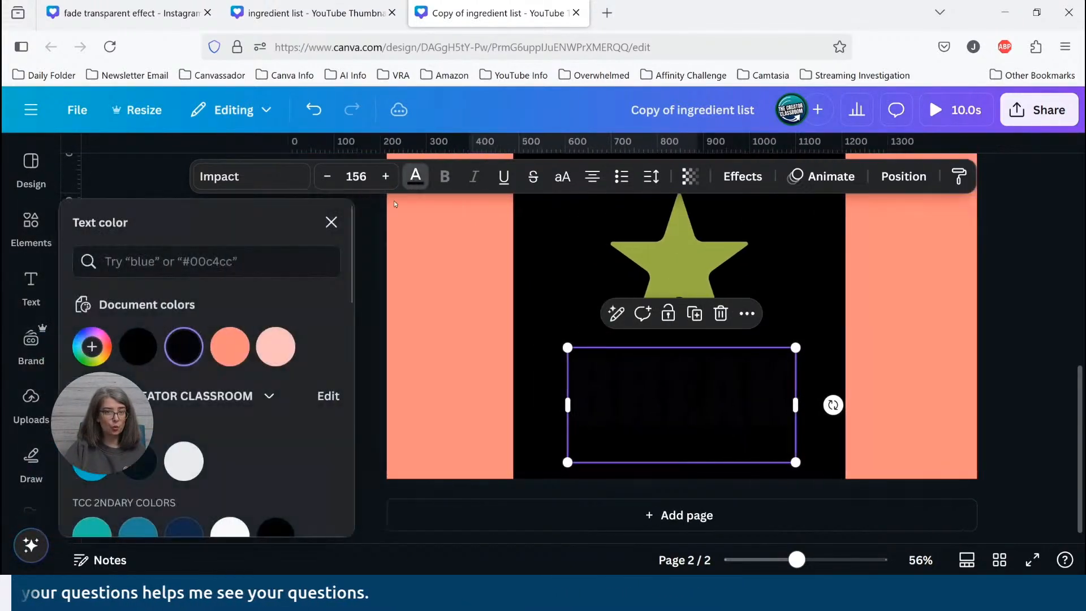
scroll(266, 416, "down", 3)
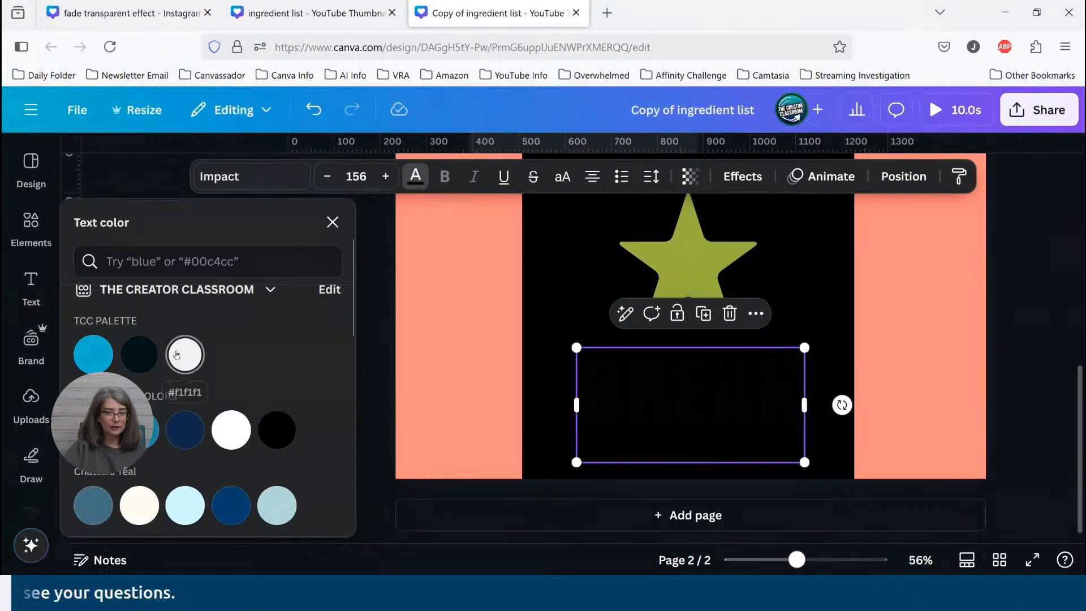
left_click(176, 355)
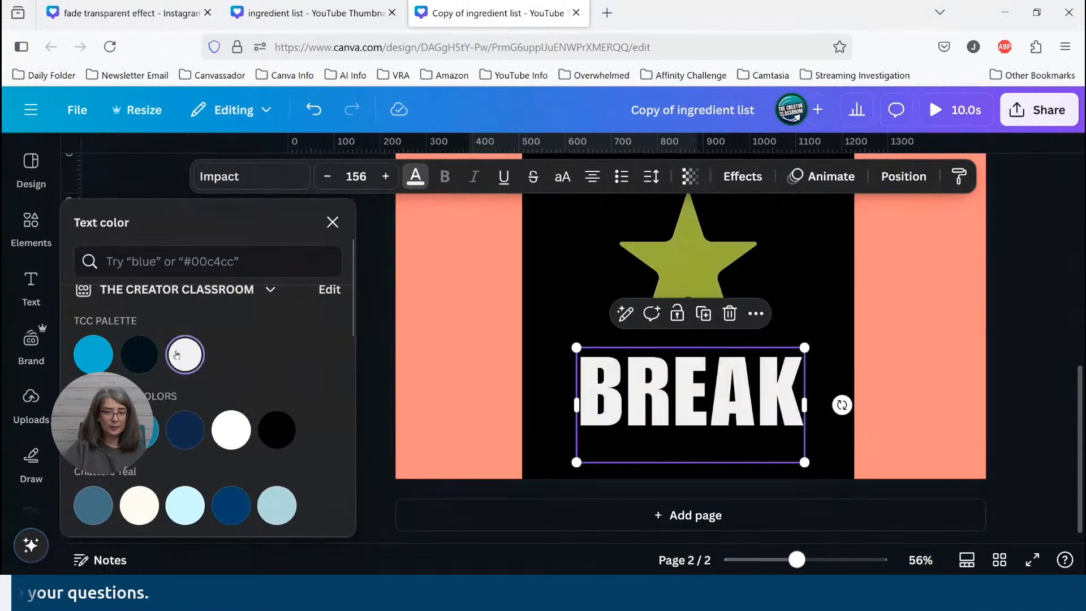
Change the BREAK text's font to Anton from the brand fonts and deselect the text
double_click(686, 402)
left_click(261, 179)
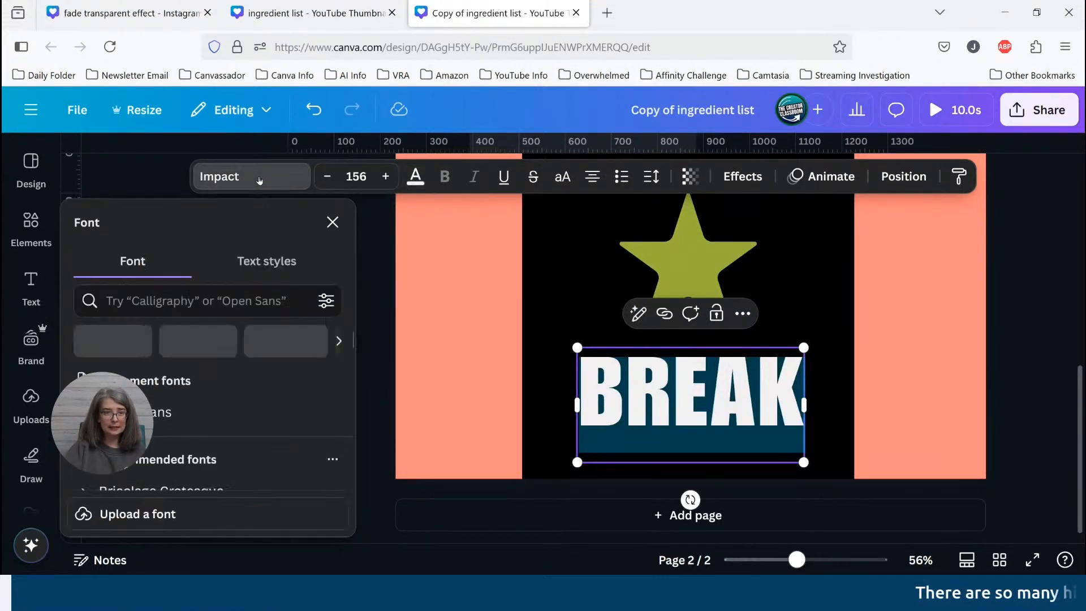
scroll(152, 446, "down", 8)
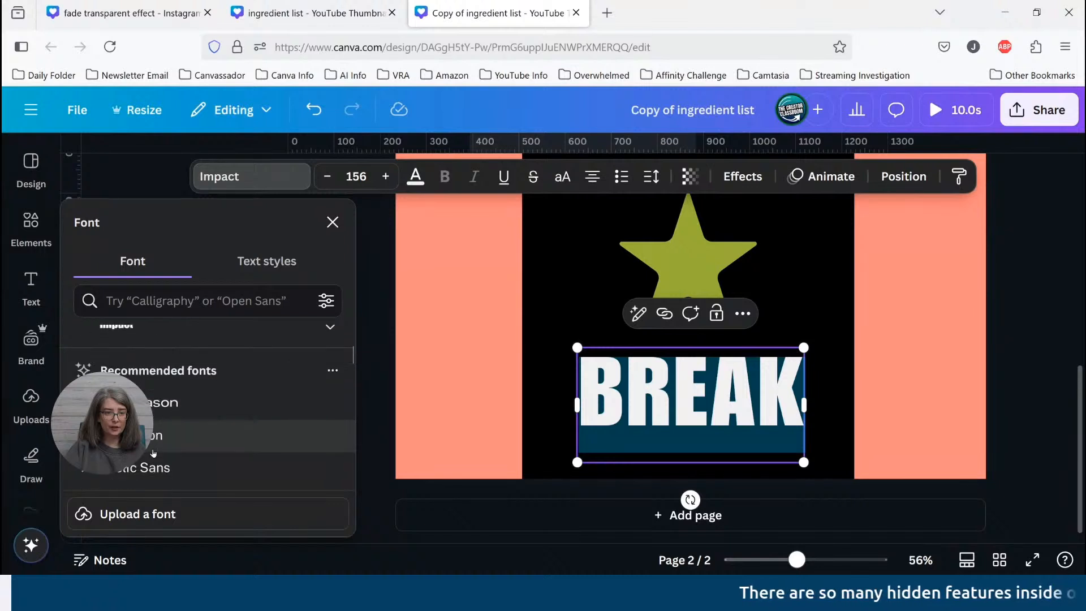
scroll(157, 450, "down", 2)
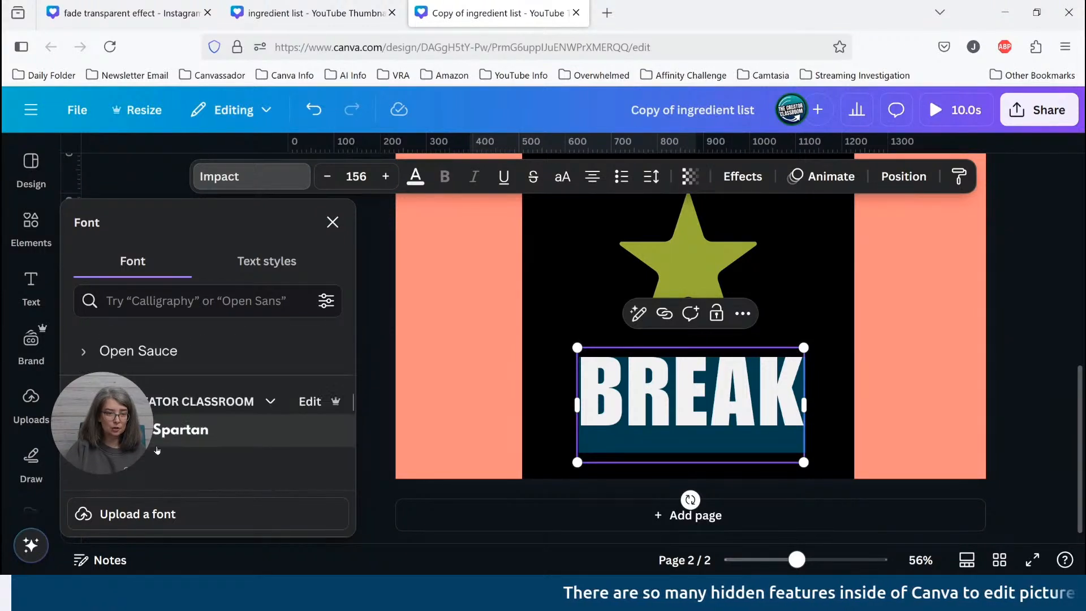
left_click(156, 435)
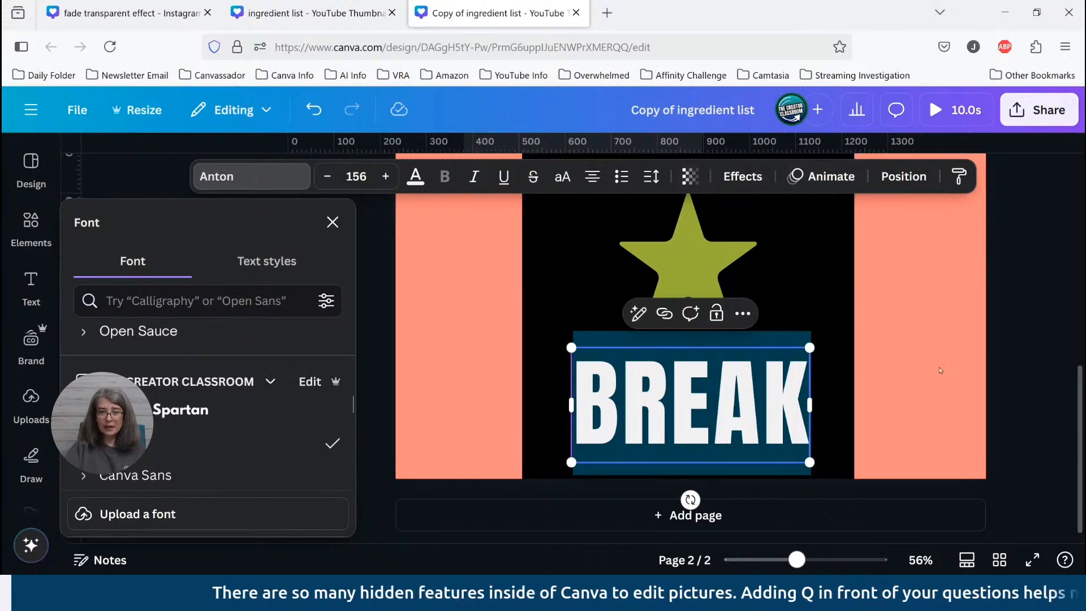
key("Escape")
left_click(840, 436)
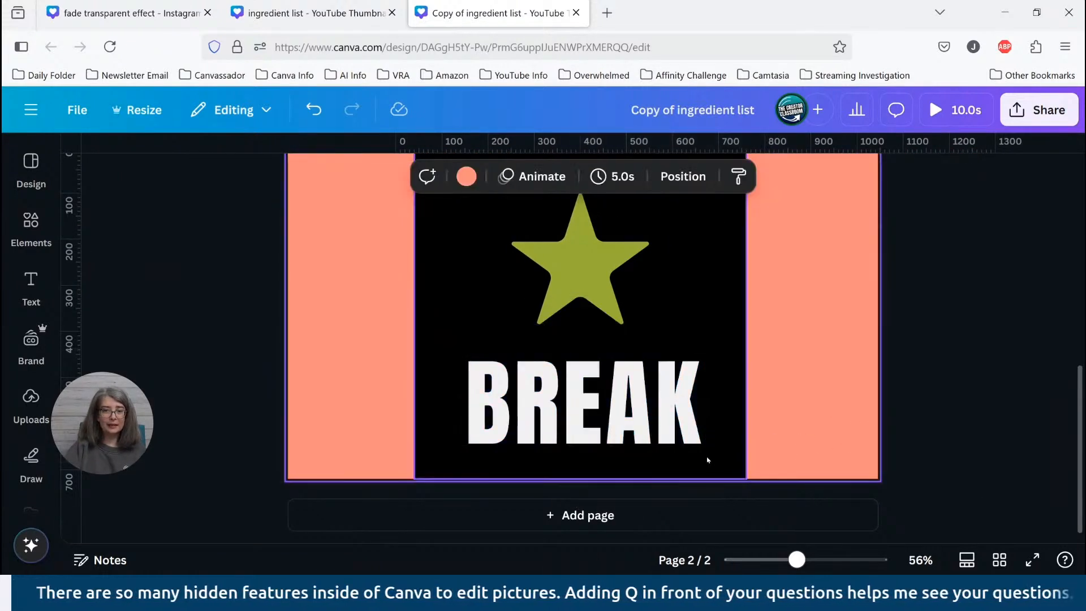
Replace the word BREAK below the star with FAVES in capital letters
left_click(672, 417)
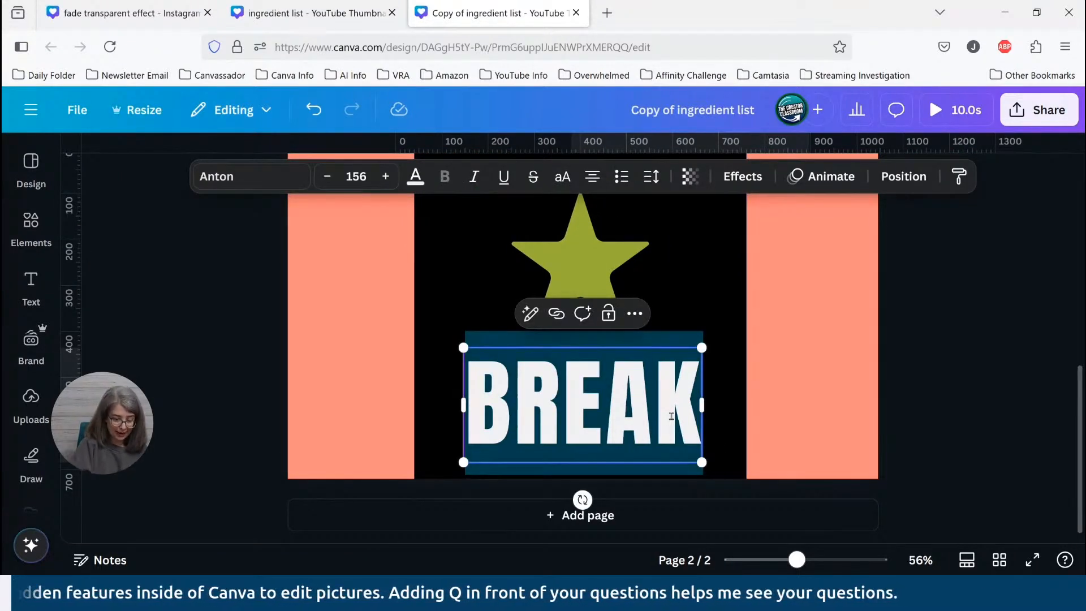
type("star")
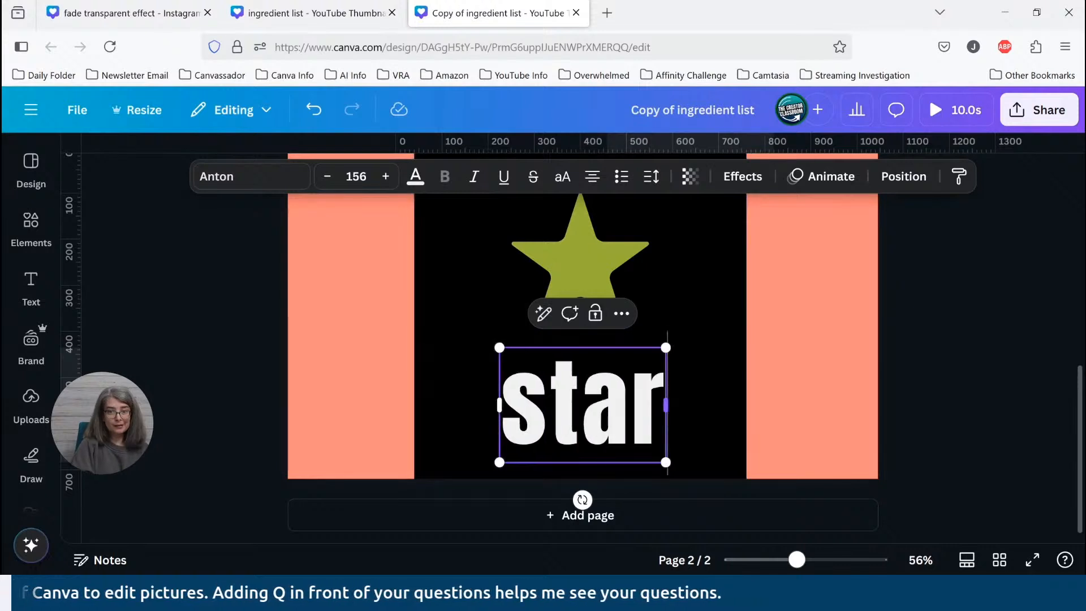
key("BackSpace")
key("BackSpace")
key("BackSpace")
key("BackSpace")
key("Caps_Lock")
type("FAVES")
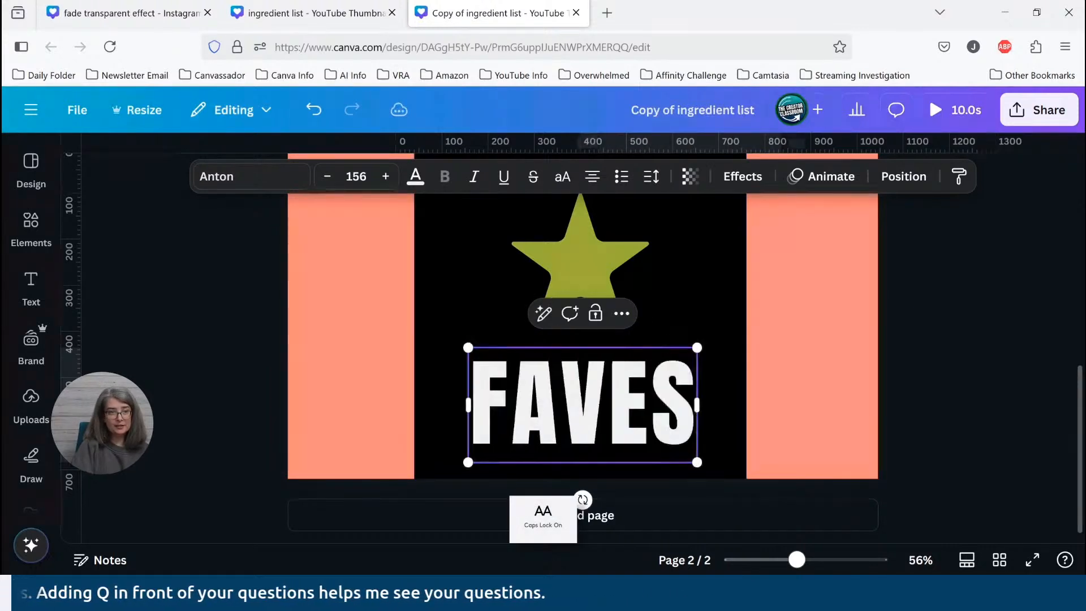
left_click(944, 335)
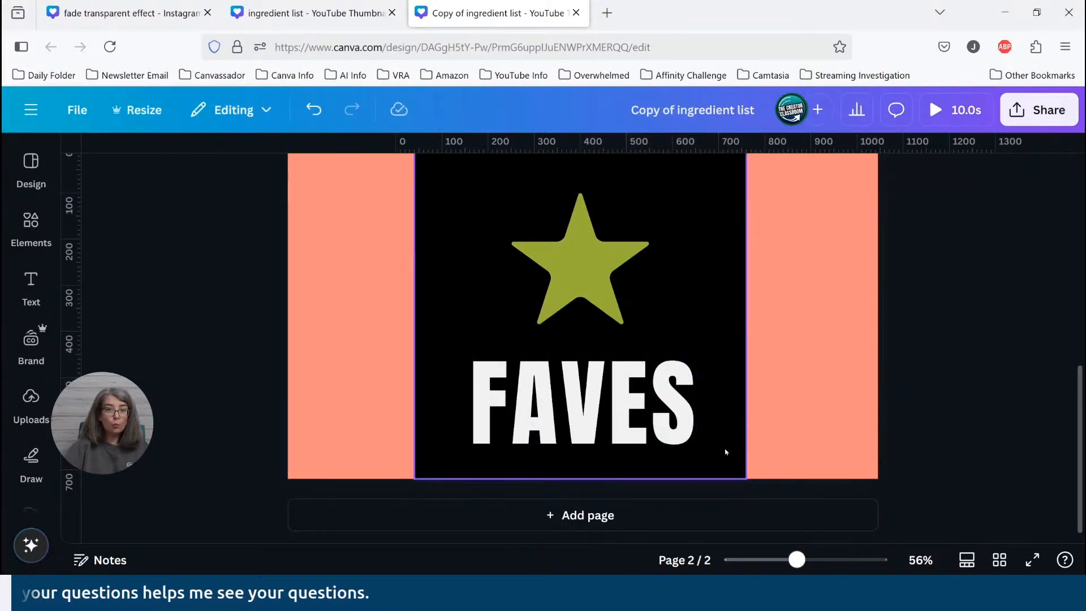
Nudge the FAVES text slightly upward so it is centered beneath the star, and deselect it
left_click(564, 404)
mouse_move(564, 404)
left_mouse_down()
mouse_move(979, 439)
mouse_move(953, 424)
mouse_move(517, 394)
mouse_move(571, 407)
left_mouse_up()
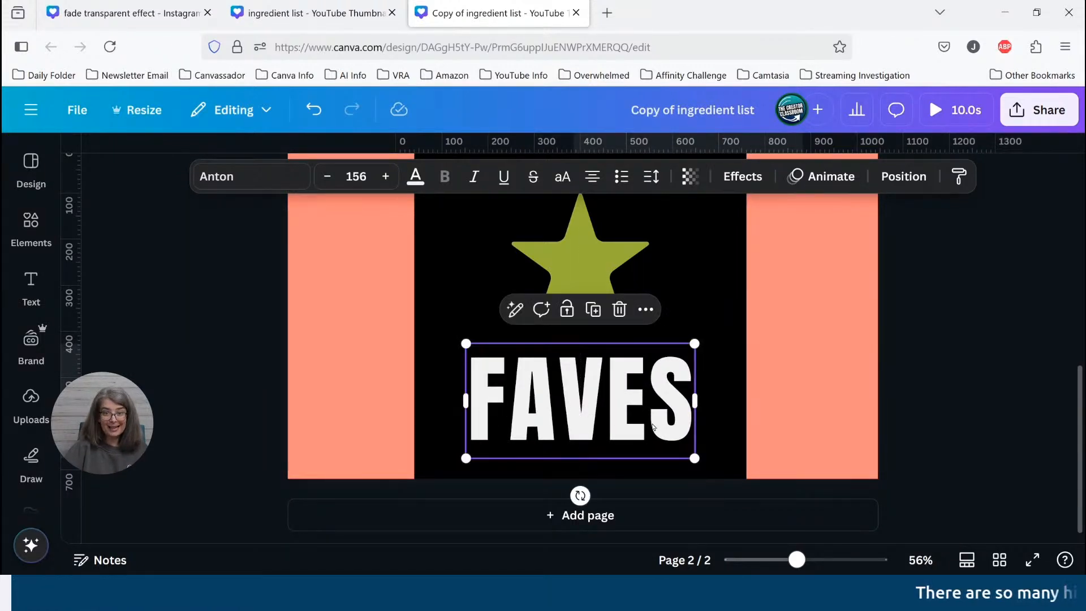
left_click(855, 390)
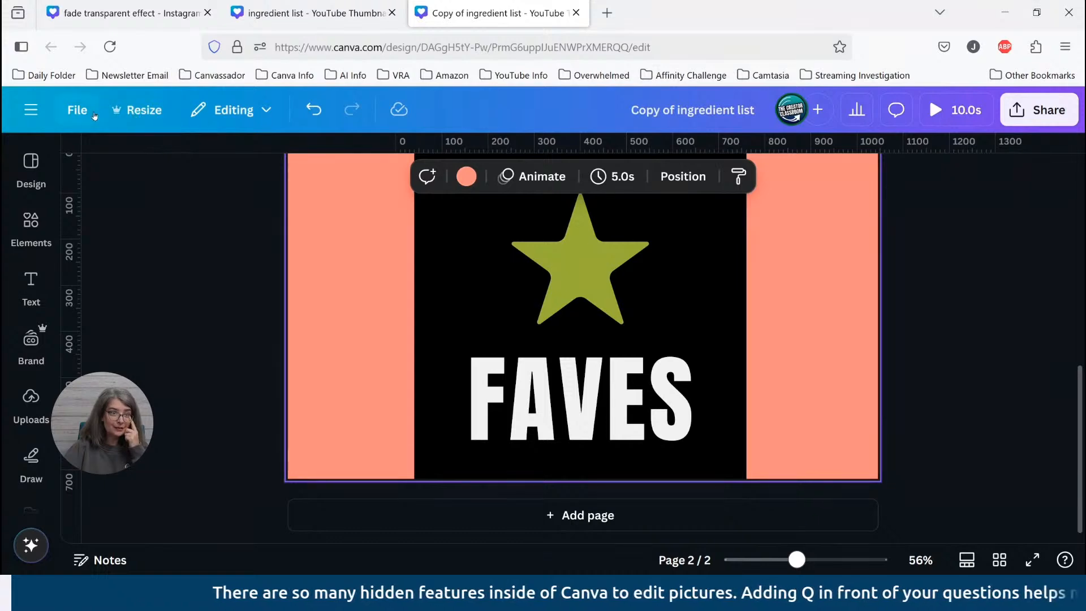
Look through the star graphic's image editing options, covering the Magic Studio tools, the effects and the apps below them
left_click(548, 362)
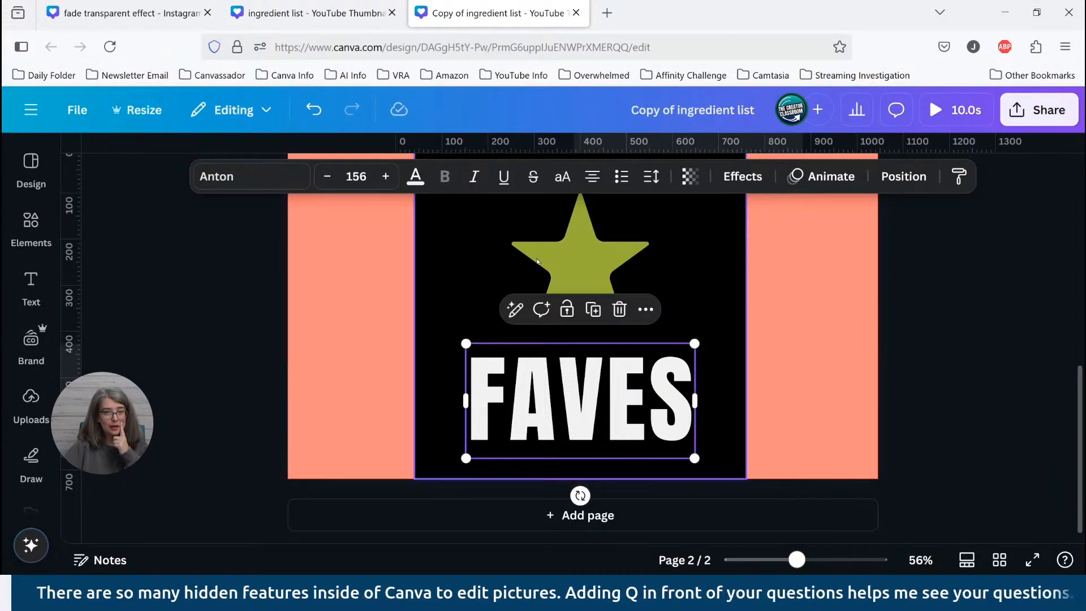
left_click(548, 335)
left_click(339, 176)
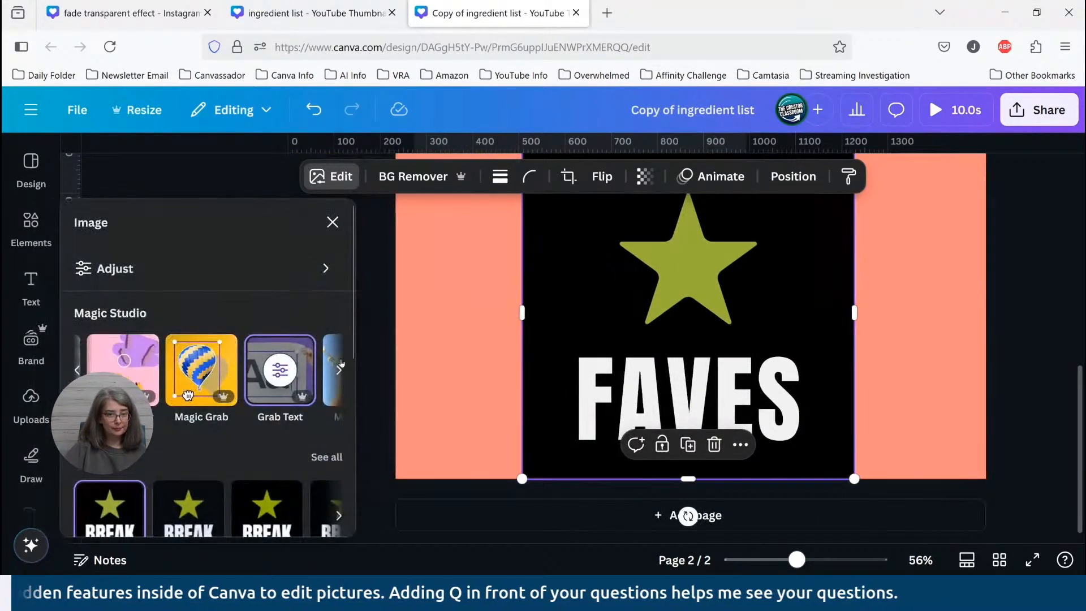
left_click(339, 370)
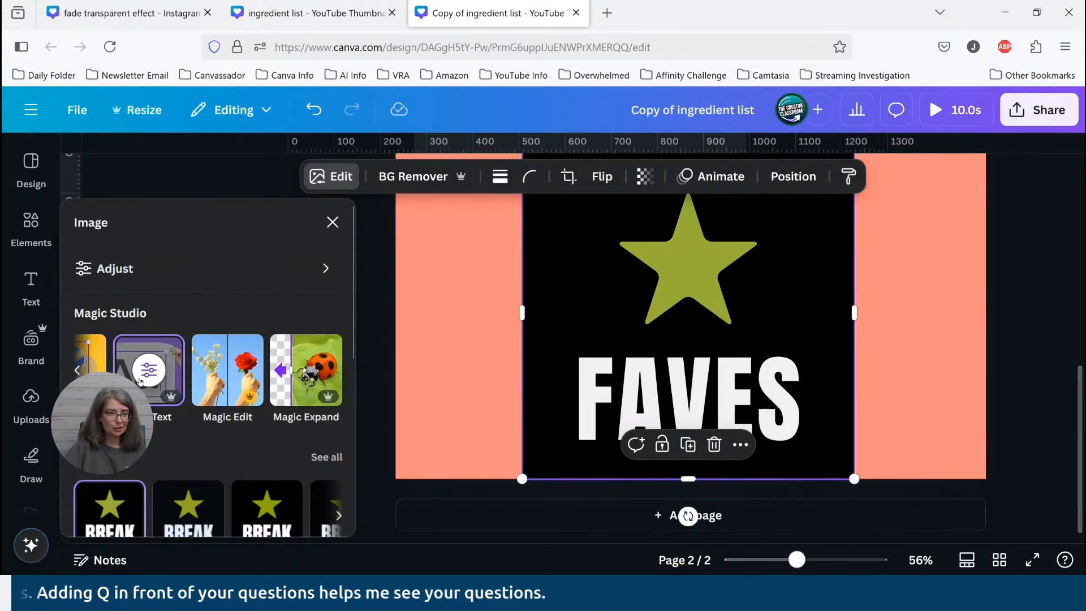
left_click(78, 369)
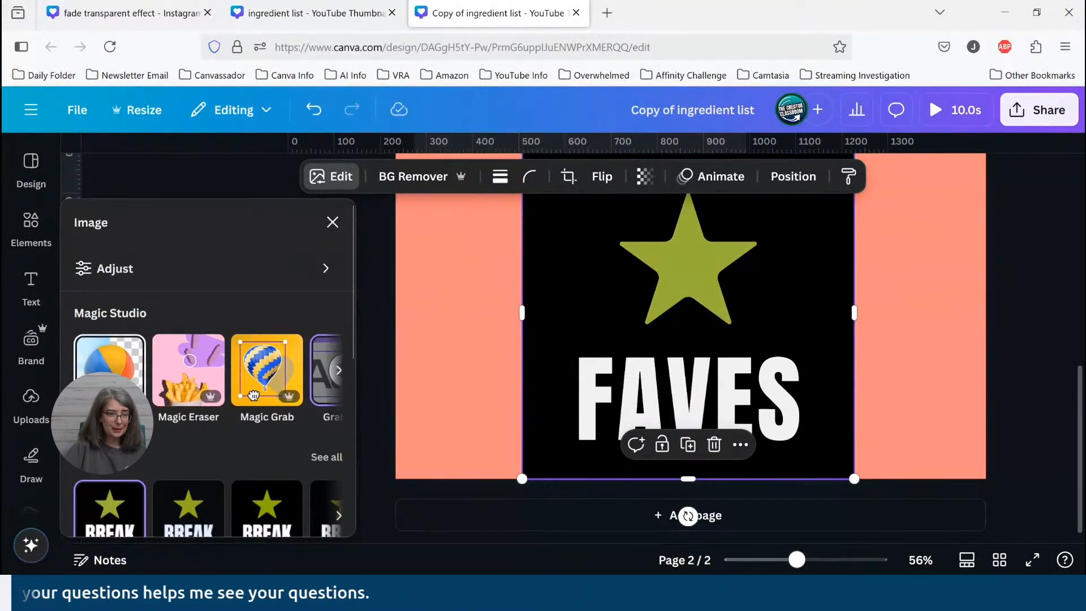
scroll(78, 368, "down", 5)
scroll(207, 368, "down", 1)
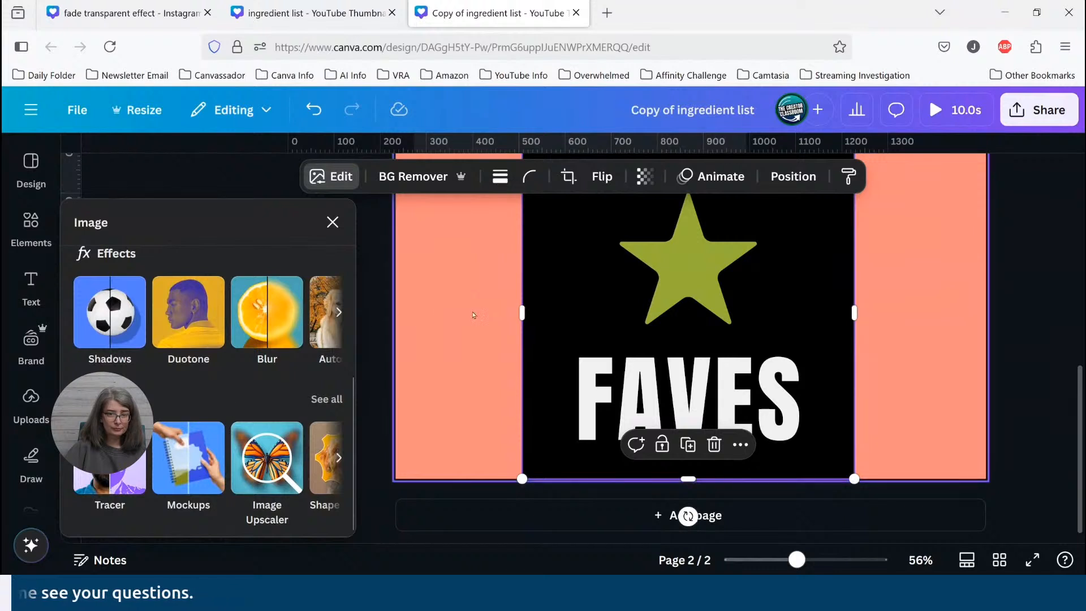
left_click(872, 302)
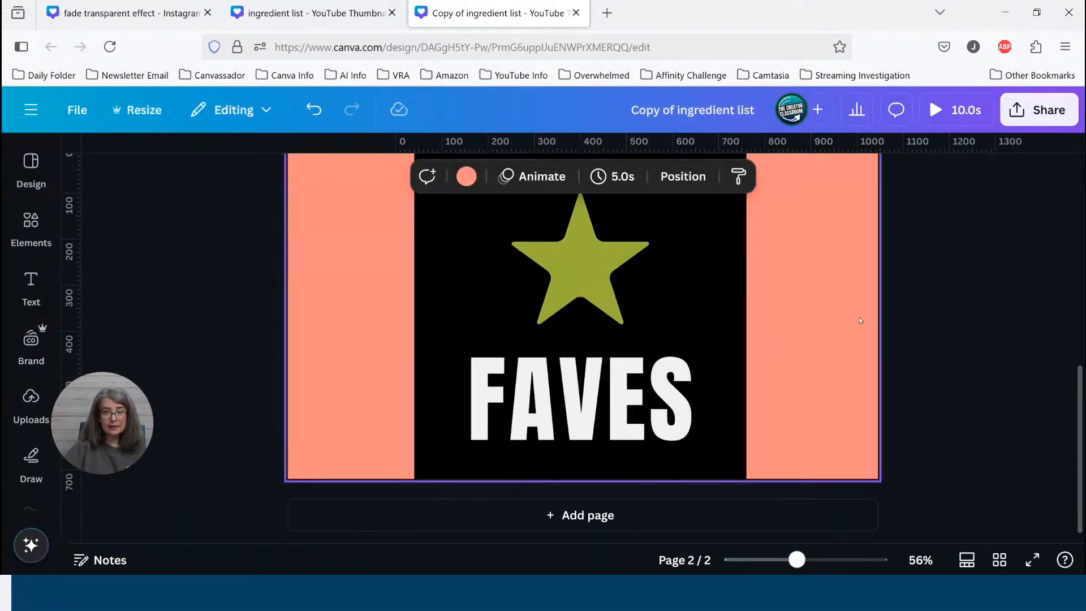
Set up a PNG download with a transparent background, and close the download options without downloading
left_click(1042, 113)
left_click(787, 431)
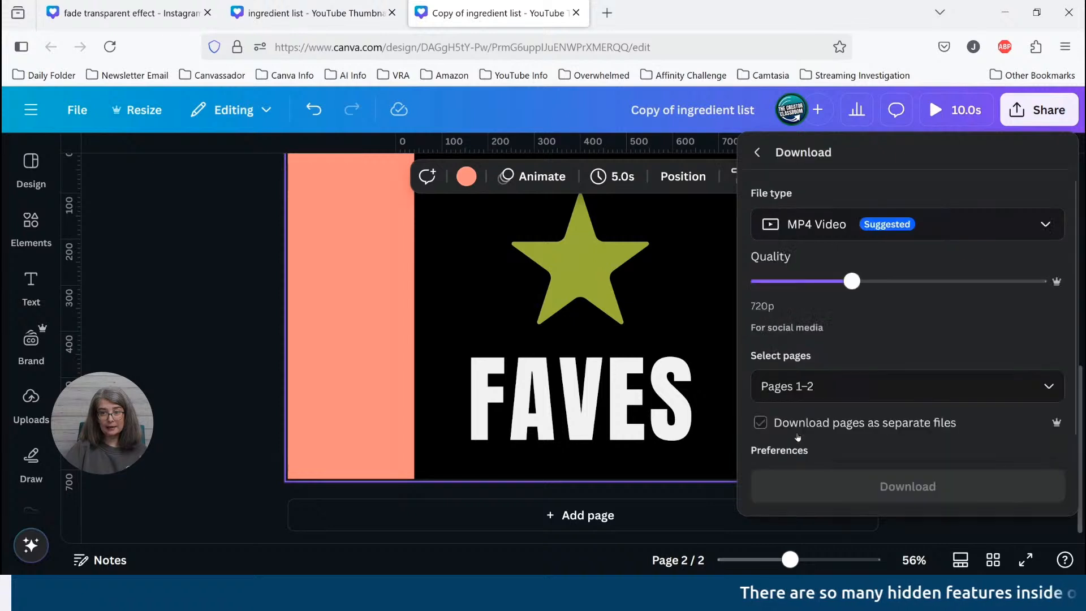
left_click(842, 225)
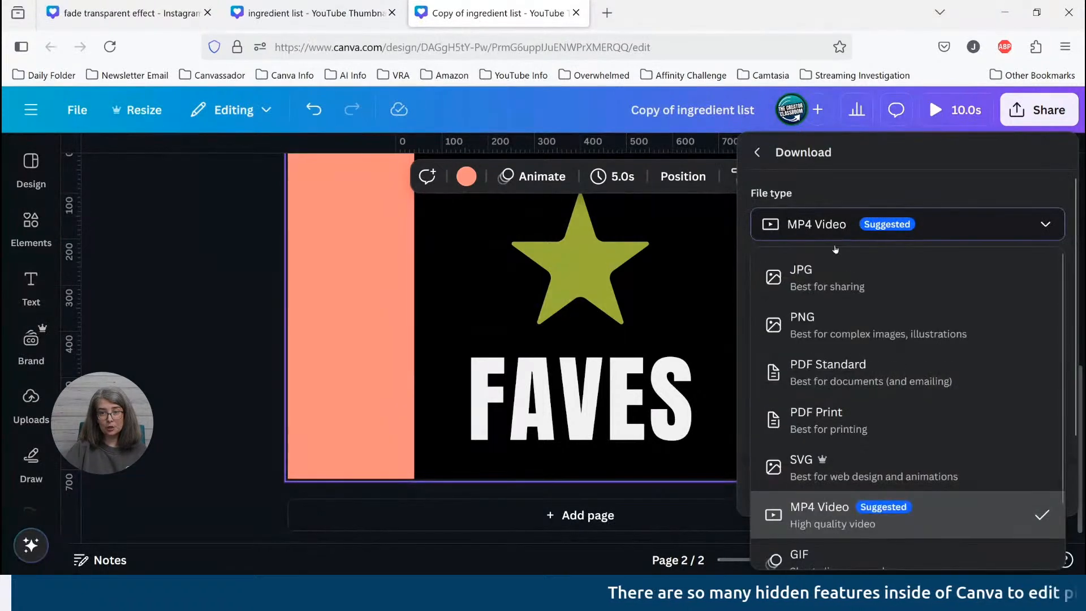
left_click(825, 318)
left_click(760, 394)
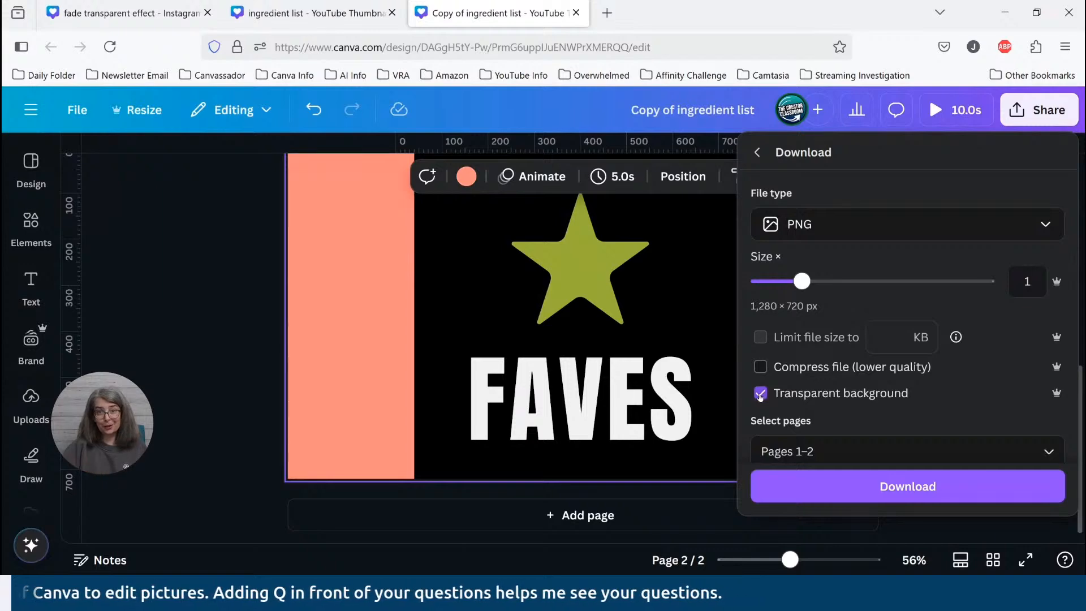
left_click(354, 293)
Try the Block animation and the Pan animation on the FAVES text
left_click(509, 374)
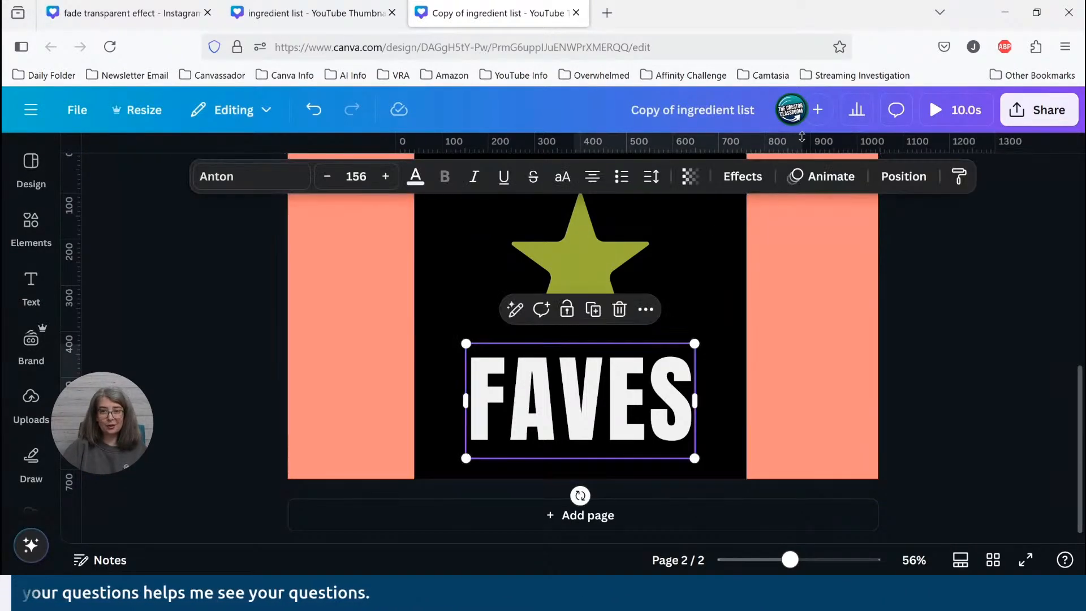
left_click(815, 177)
scroll(227, 367, "down", 5)
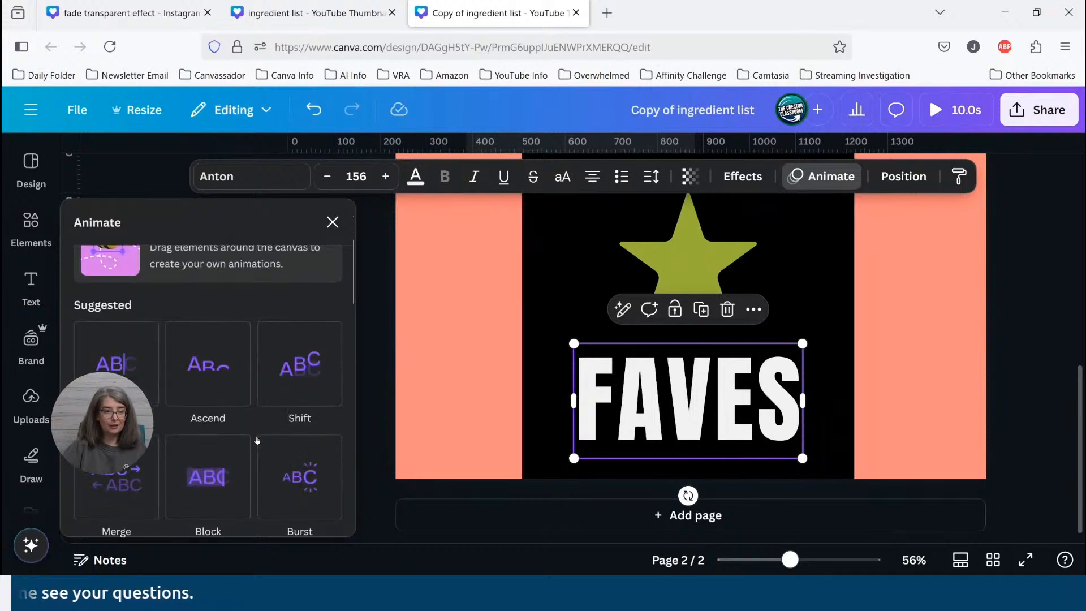
left_click(229, 368)
scroll(230, 379, "down", 5)
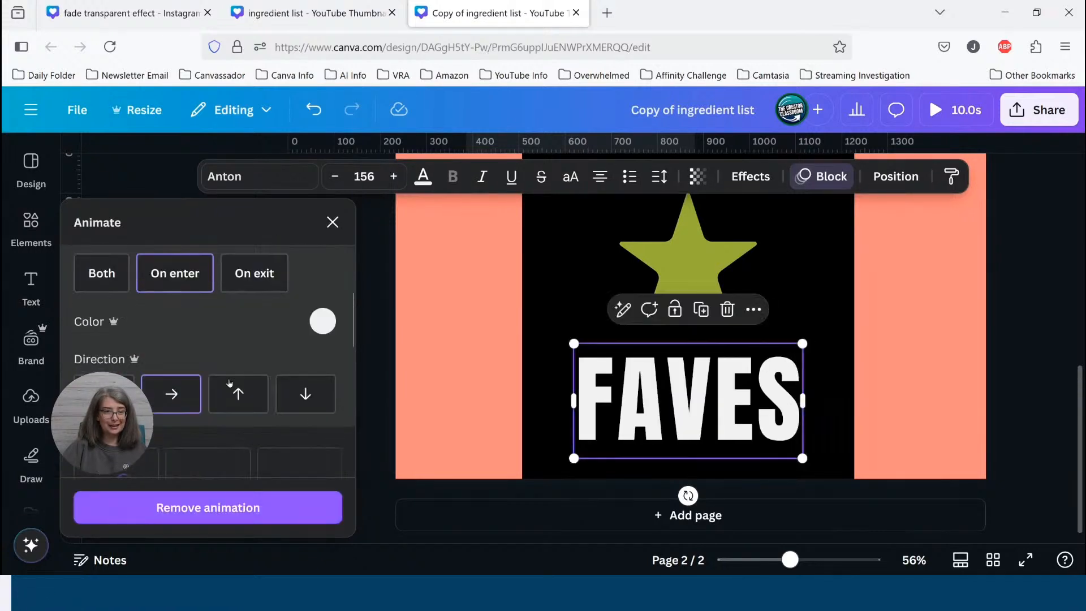
scroll(230, 390, "down", 5)
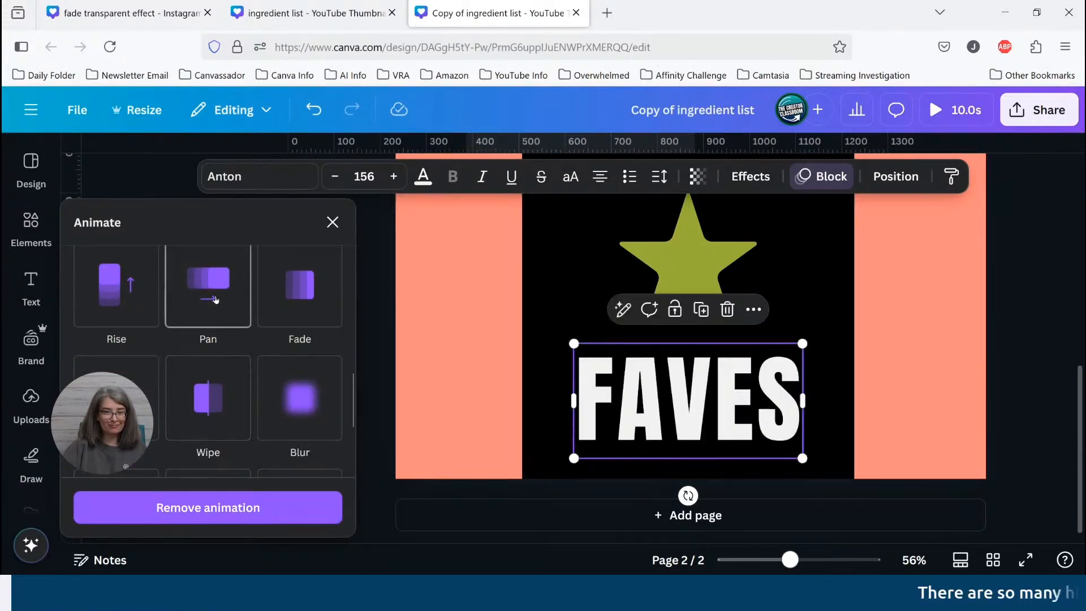
left_click(216, 300)
scroll(244, 436, "down", 1)
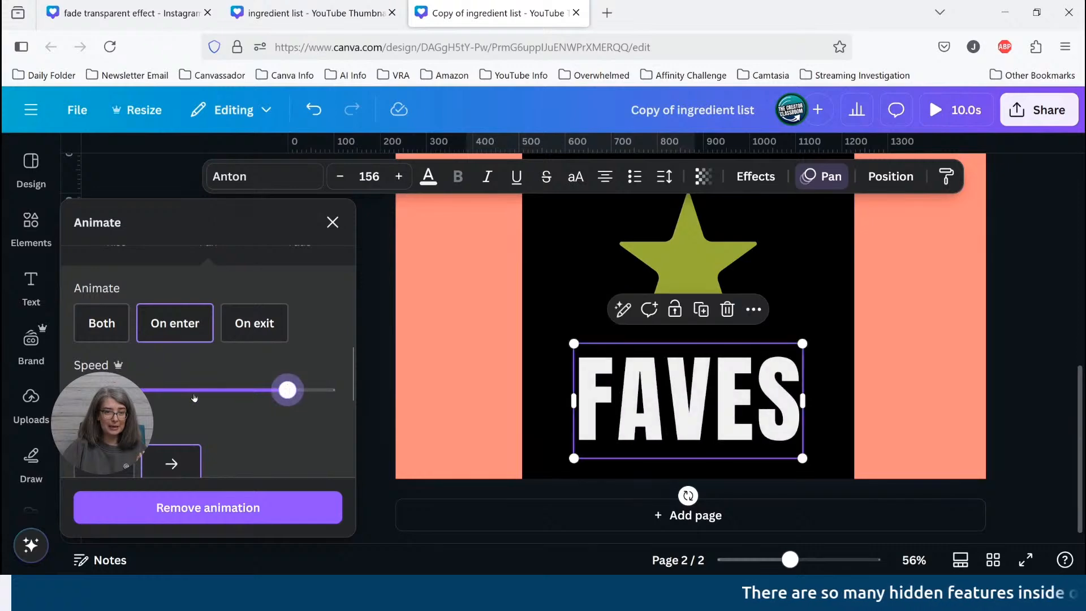
Apply the Blur animation to the FAVES text with a high speed and the Character writing style, and deselect the text
scroll(244, 433, "down", 3)
scroll(244, 433, "down", 2)
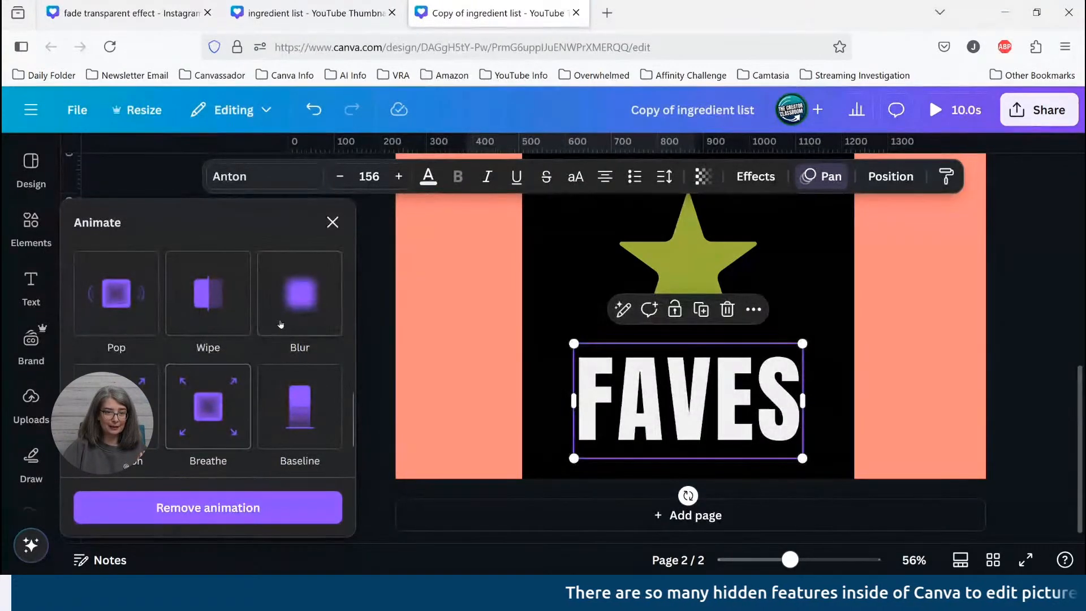
left_click(291, 308)
scroll(294, 333, "down", 1)
left_click(299, 345)
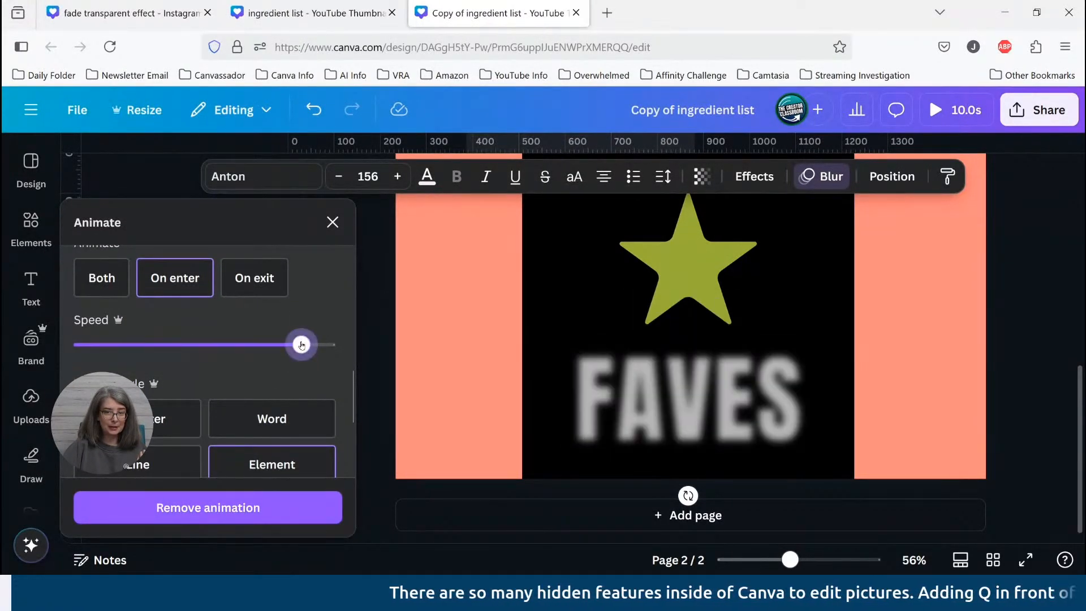
scroll(131, 325, "down", 2)
left_click(131, 323)
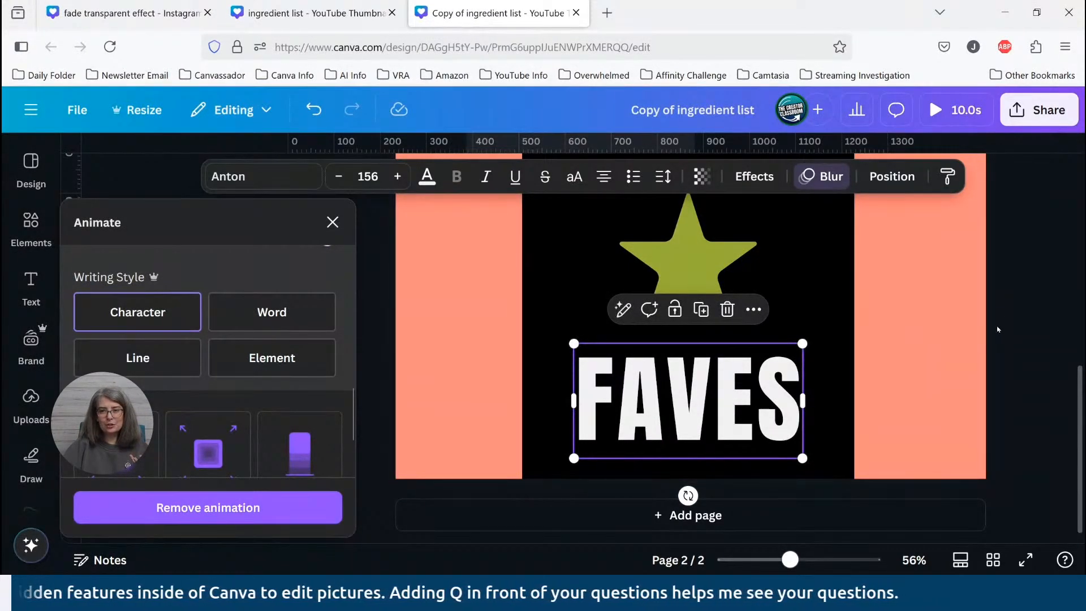
key("Escape")
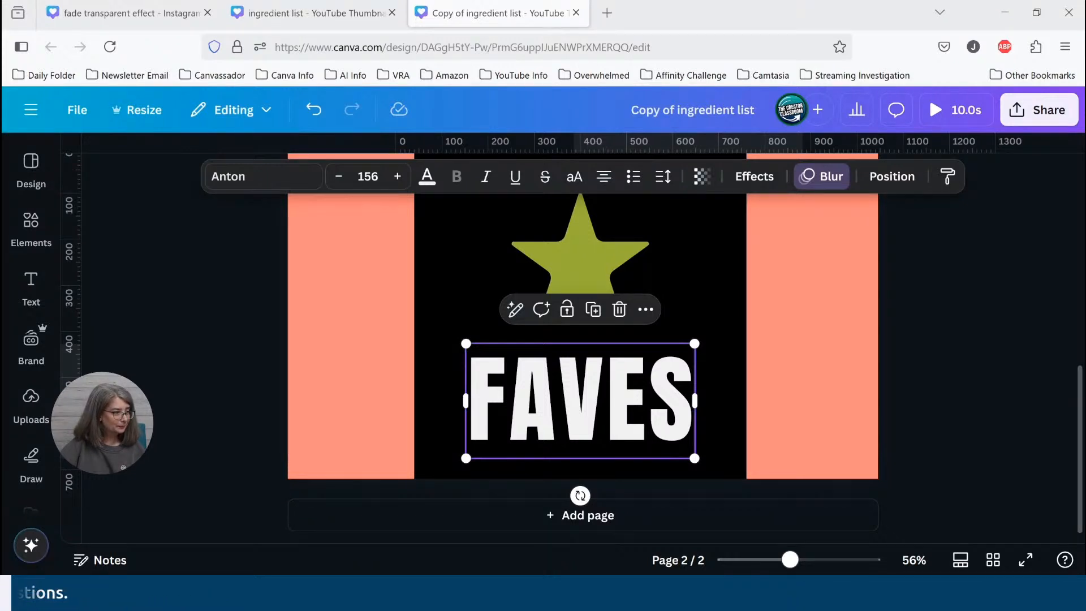
left_click(1011, 393)
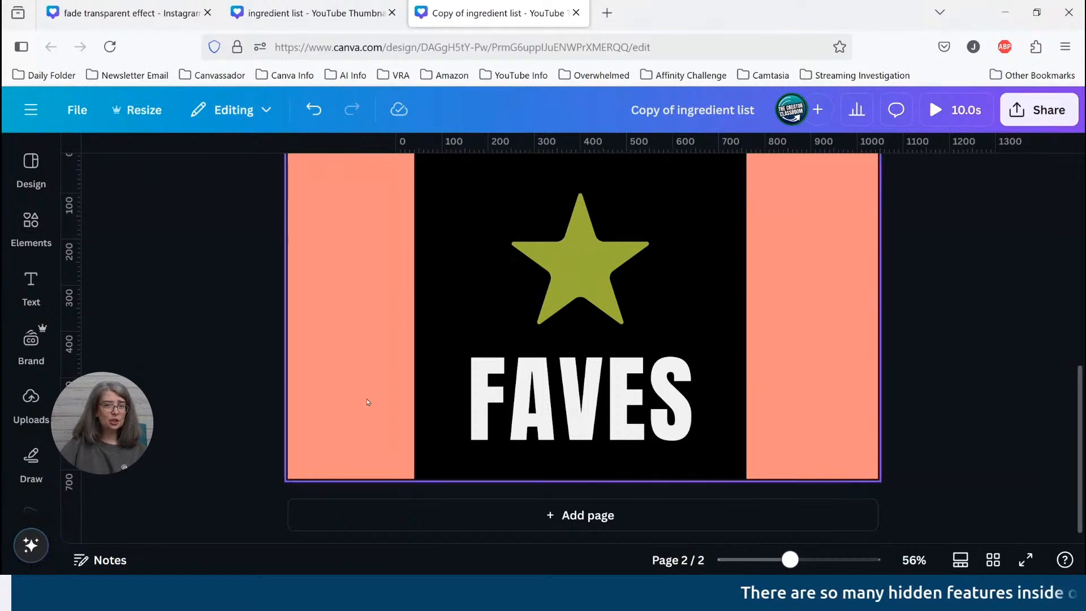
Create a new Canva Doc in a new browser tab and title it April 2025 Video Ideas
left_click(313, 419)
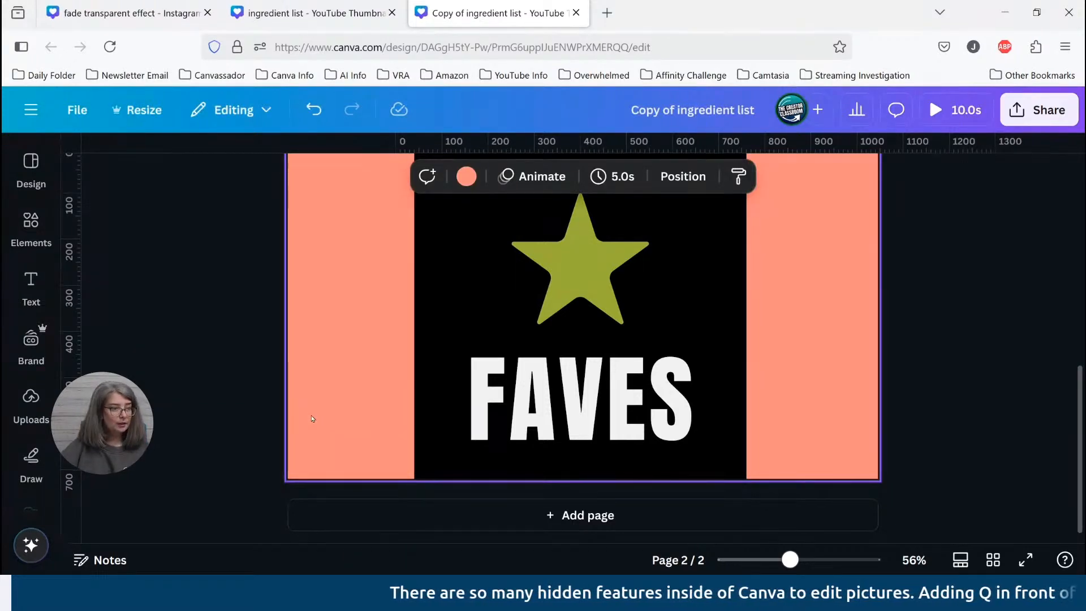
key("ctrl+t")
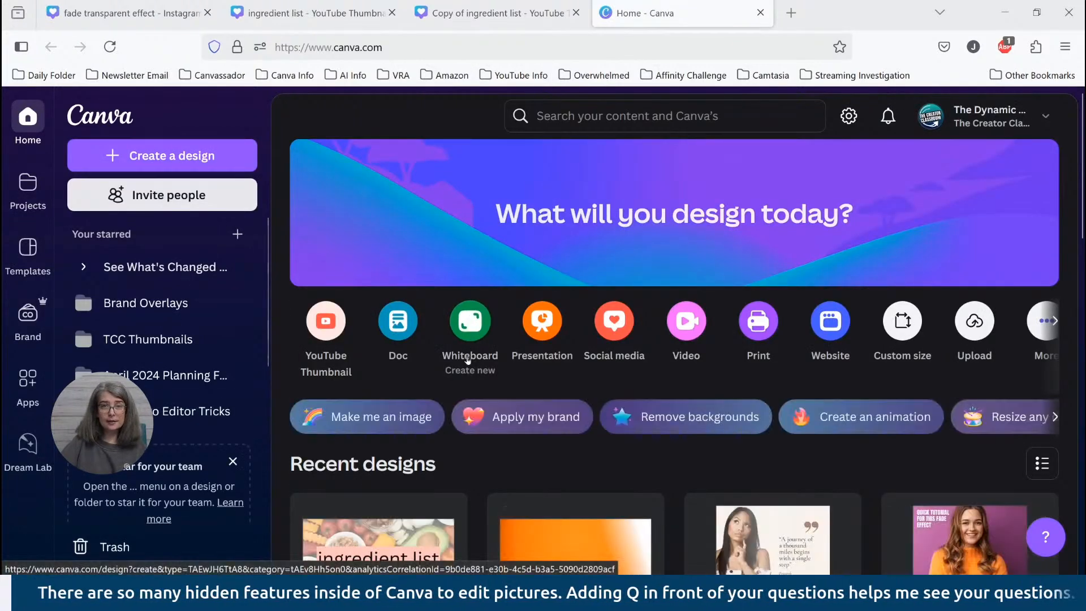
left_click(399, 331)
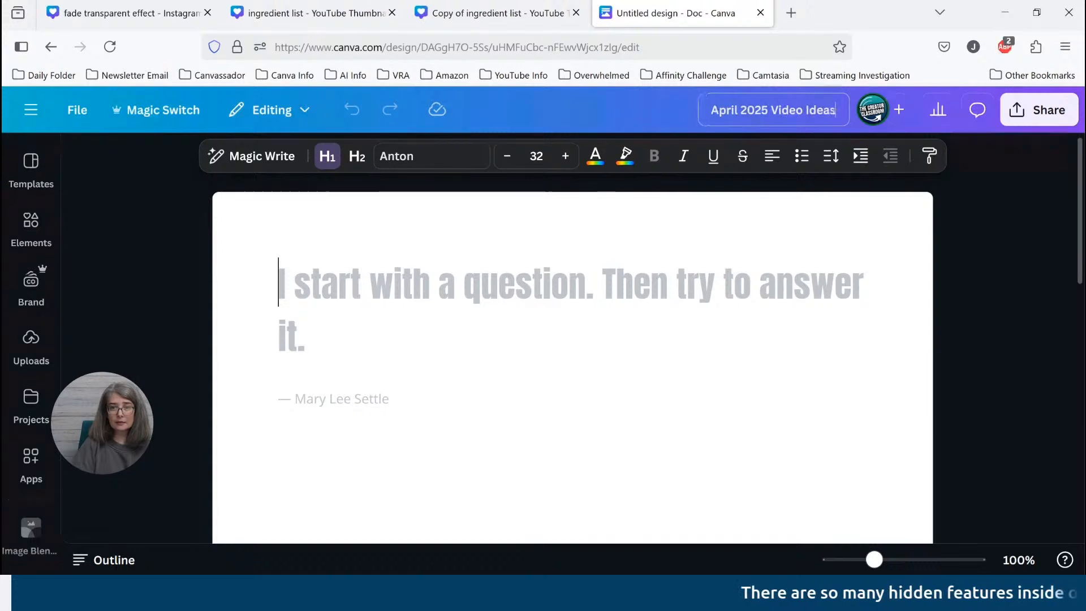
Turn off the heading style on the first line and write Top 10 Ways I Use Canva Pro for YouTube
left_click(327, 161)
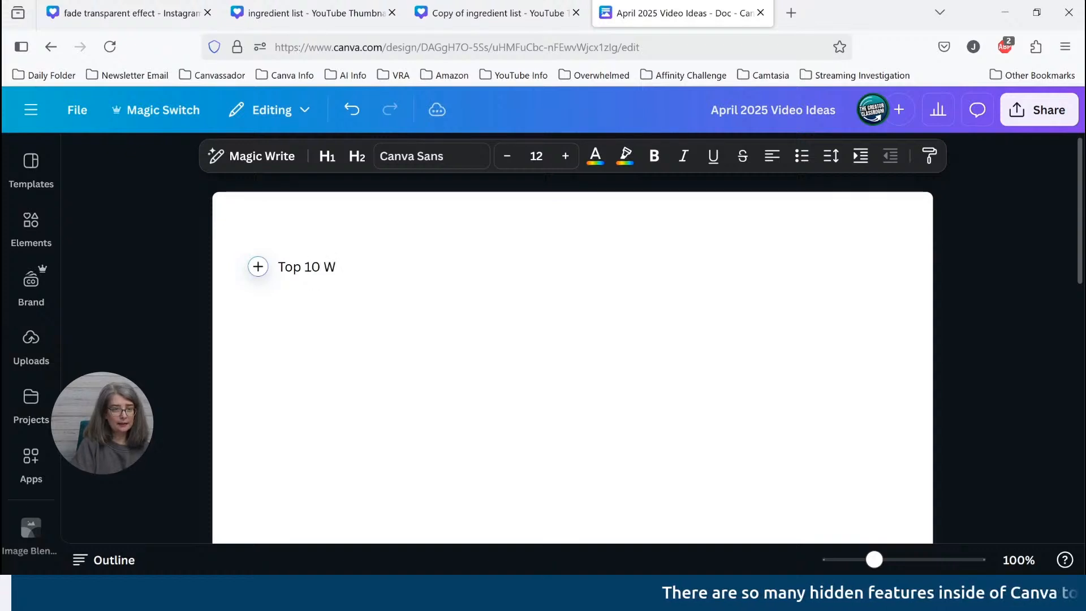
type("uer")
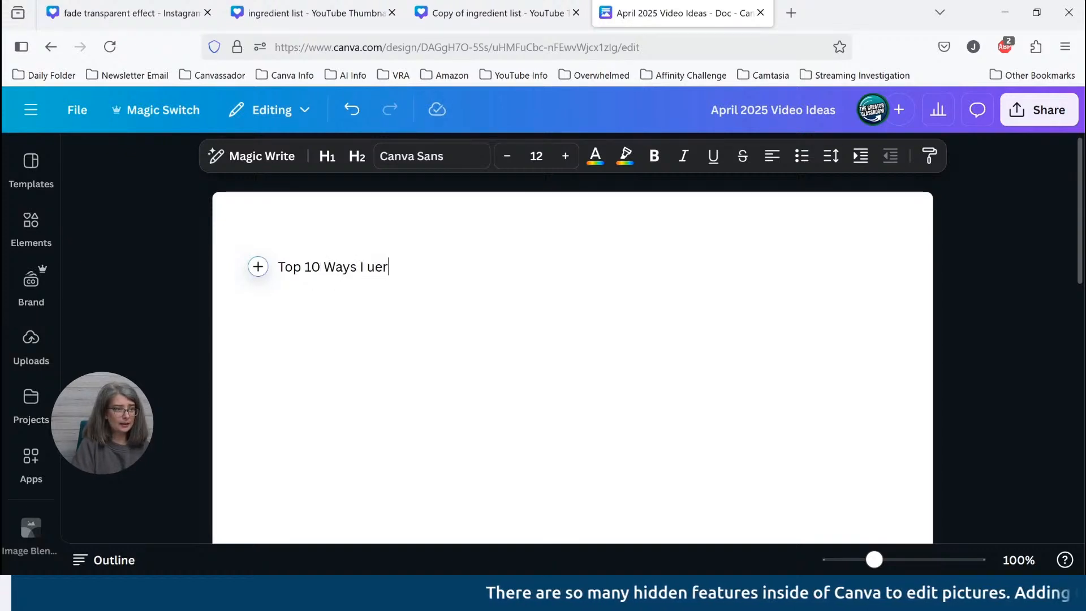
key("BackSpace")
key("BackSpace")
key("BackSpace")
type("Use")
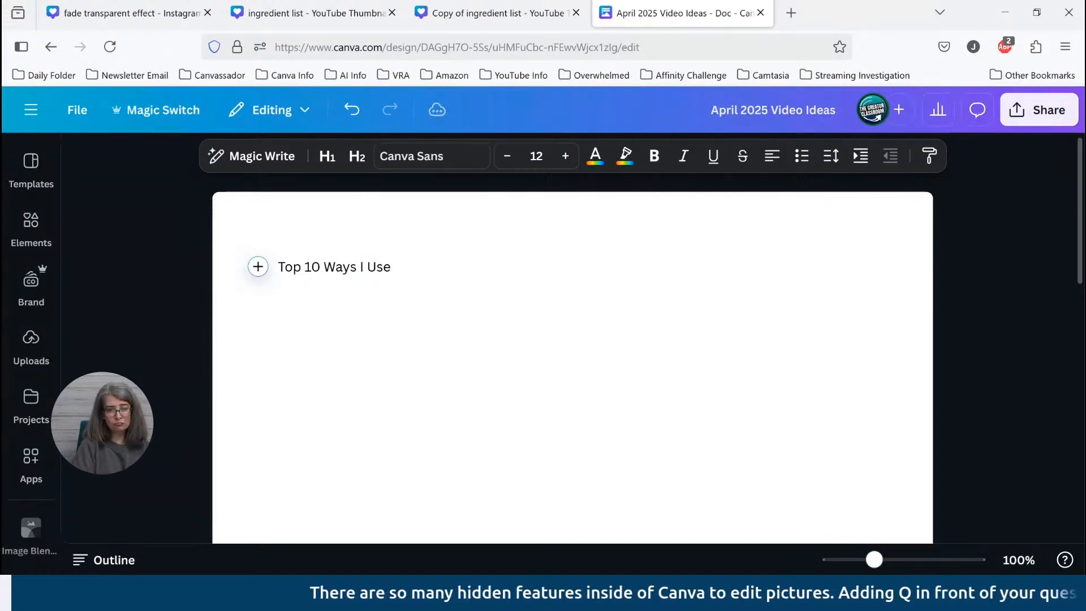
type(" Canva Pro for YouTube")
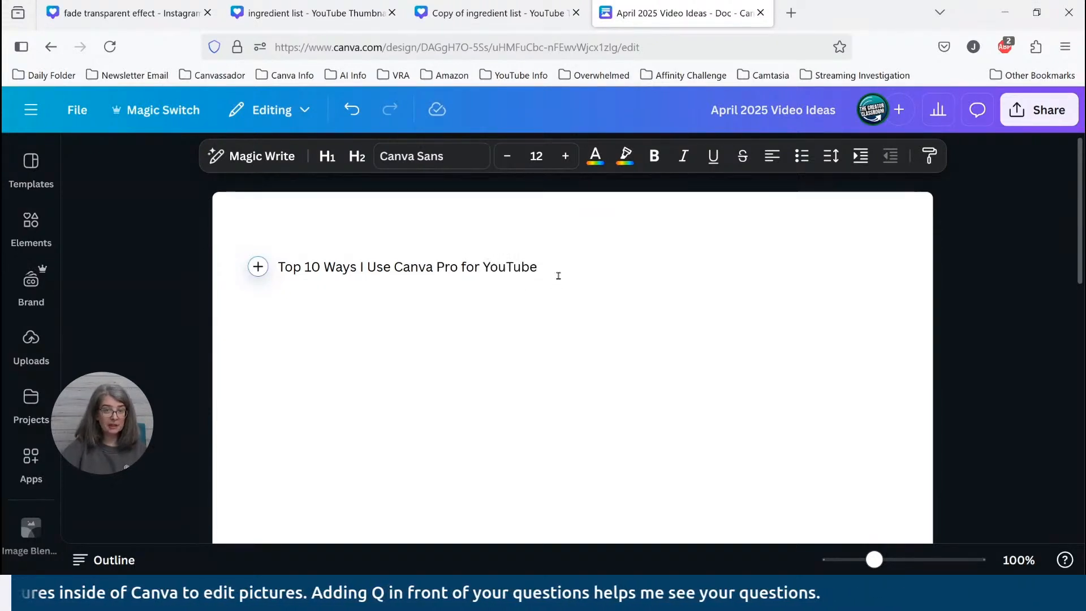
Insert a newly created dropdown in front of the Top 10 Ways line
left_click(258, 268)
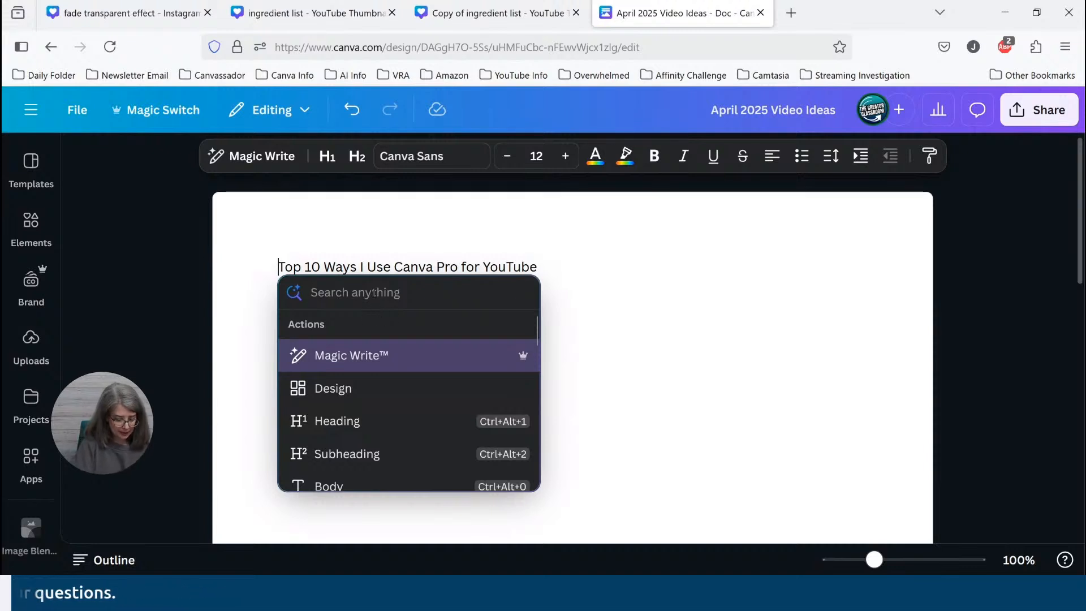
type("drop")
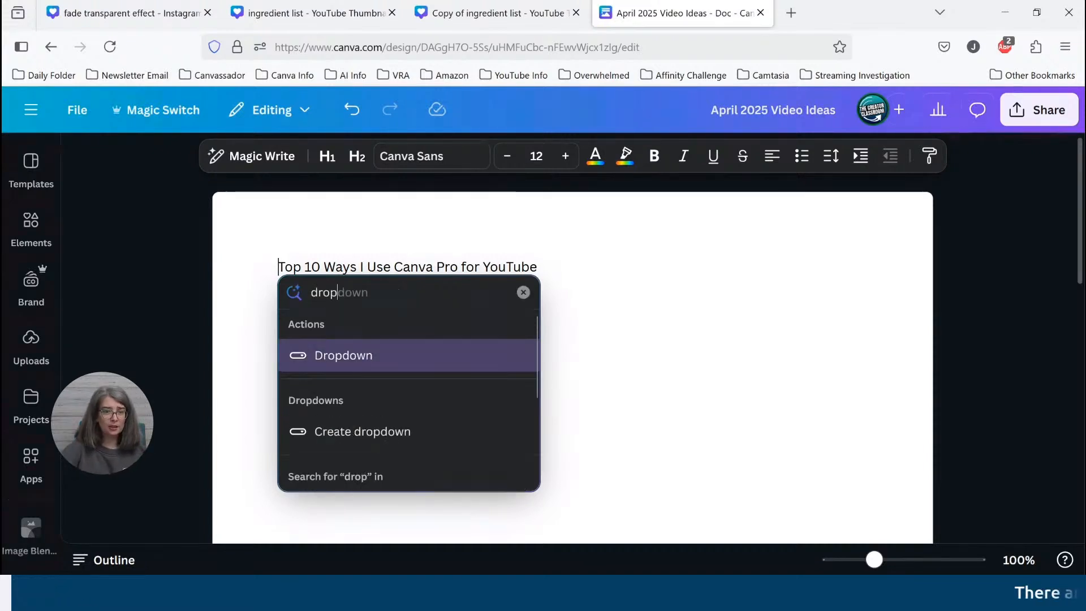
left_click(363, 431)
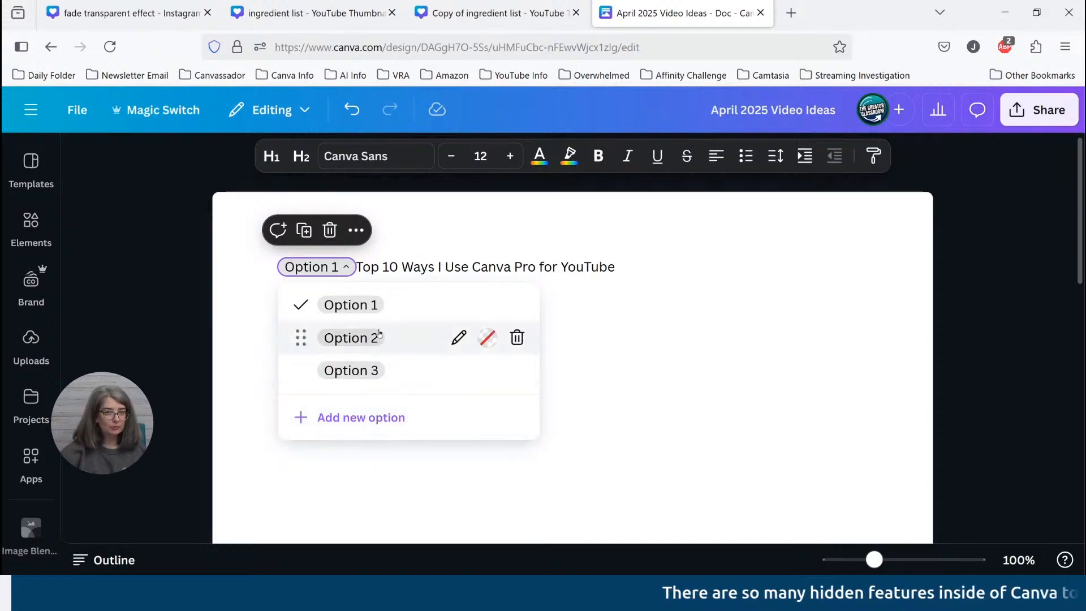
Rename the dropdown's Option 1 as Video Idea From Live
left_click(459, 305)
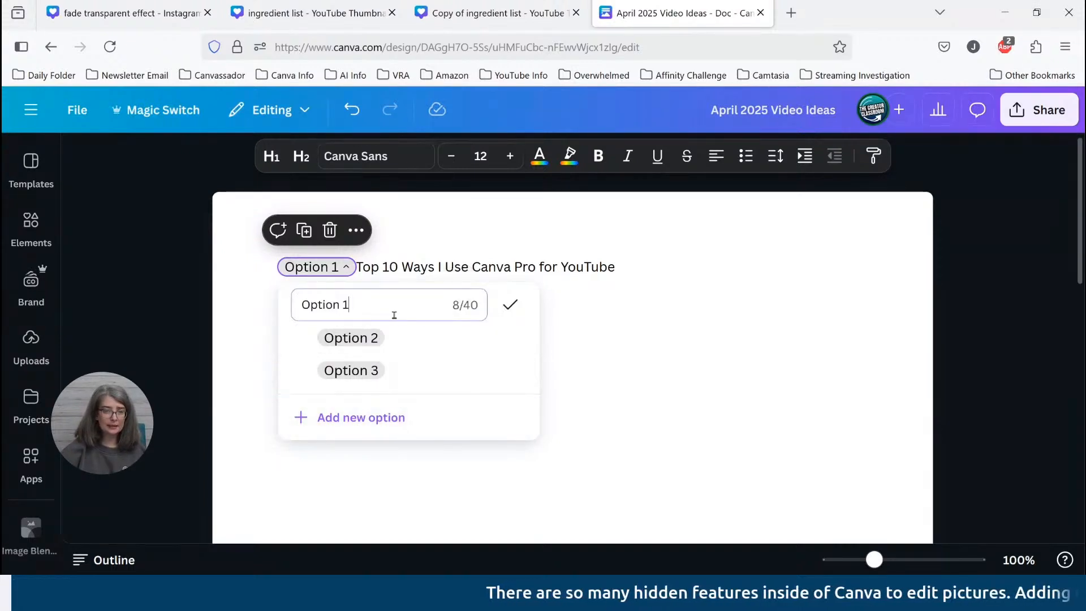
left_click_drag(350, 306, 297, 306)
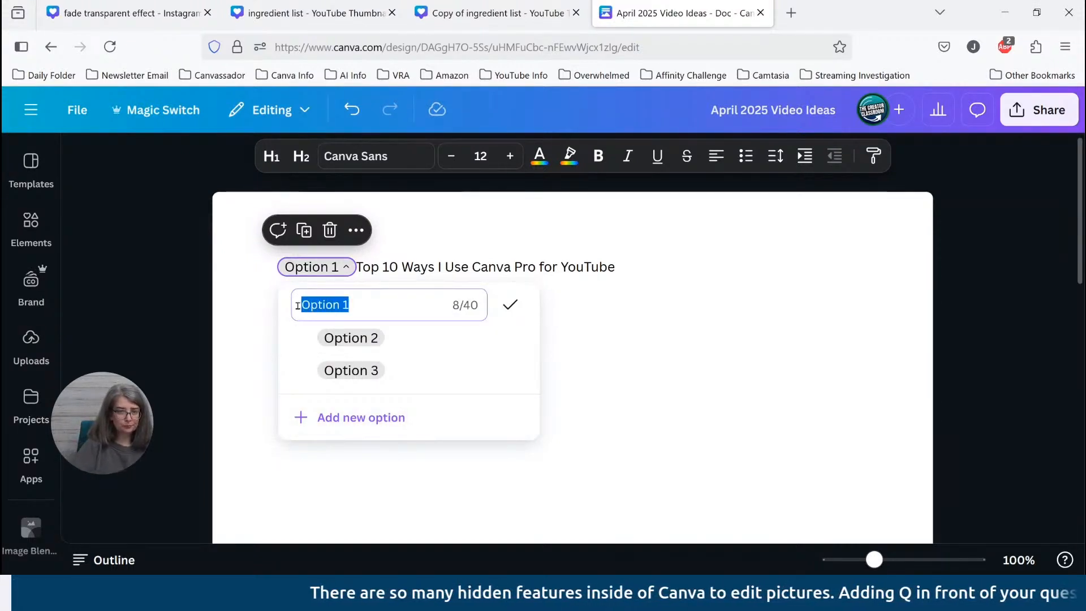
key("BackSpace")
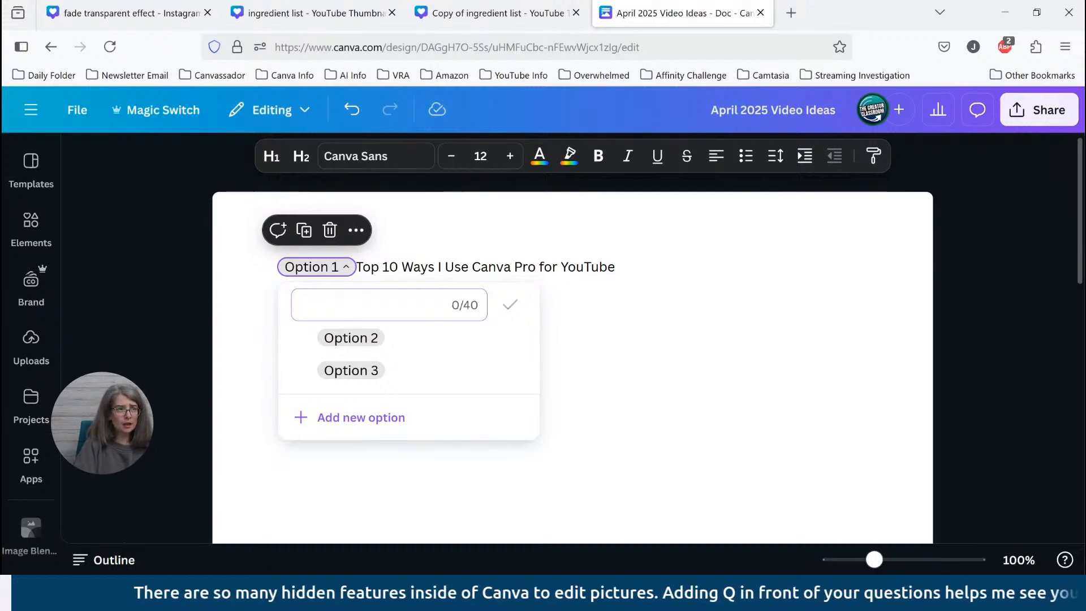
type("Video Idea From Live")
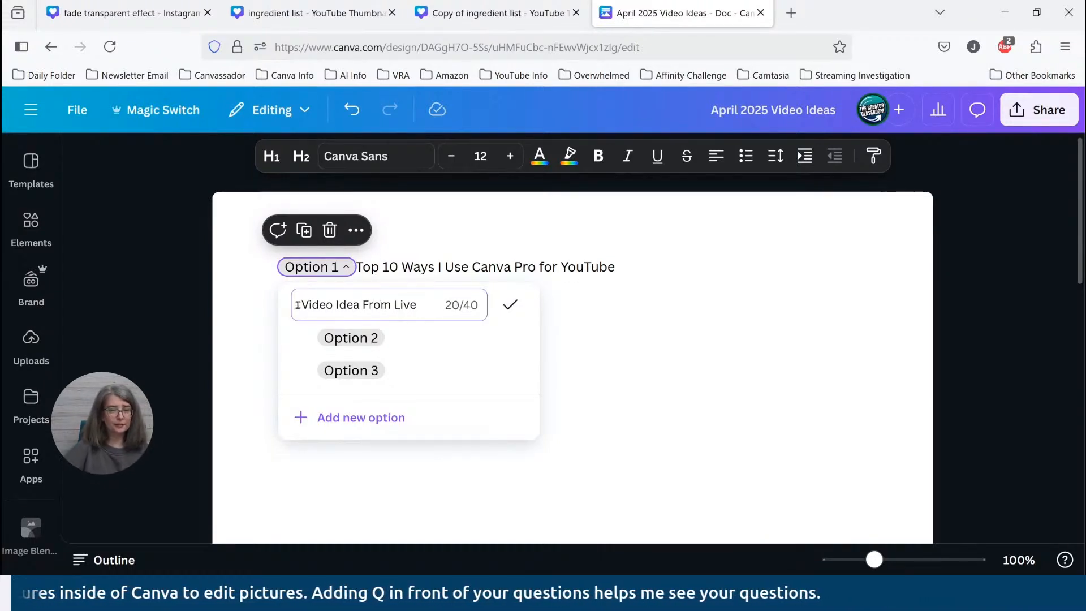
Rename the dropdown's Option 2 to mark a video idea from a creator friend
left_click(459, 338)
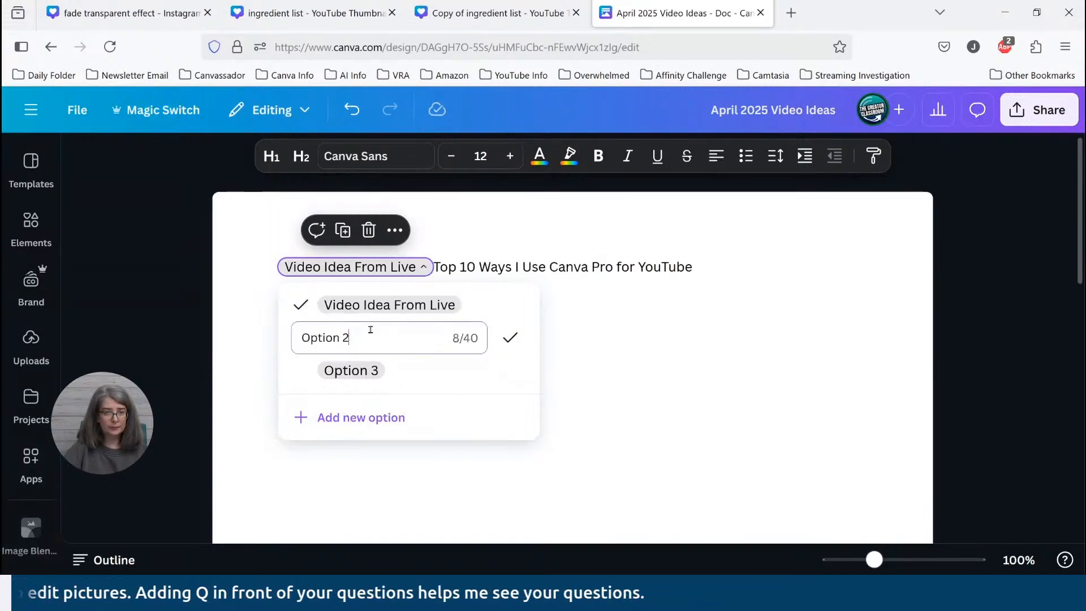
double_click(368, 338)
key("BackSpace")
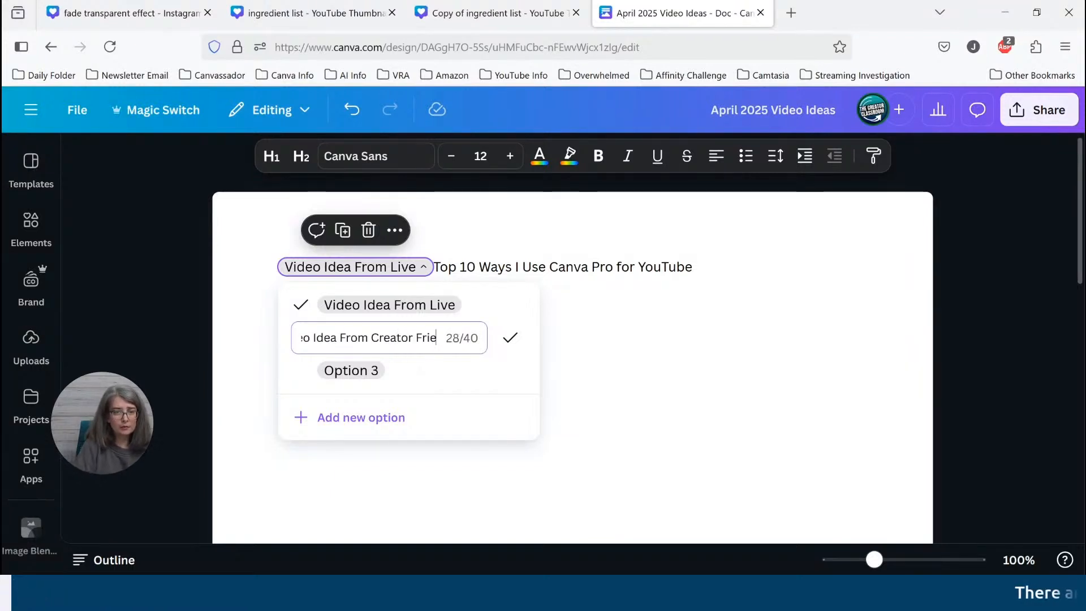
left_click(510, 340)
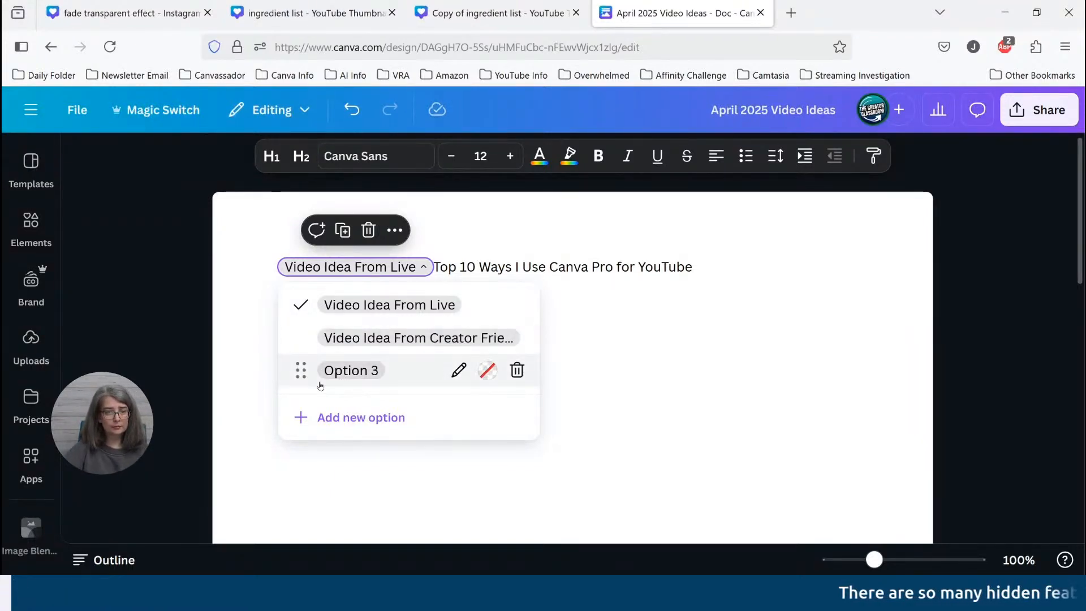
Rename the dropdown's Option 3 as Video Idea from AI
left_click(454, 374)
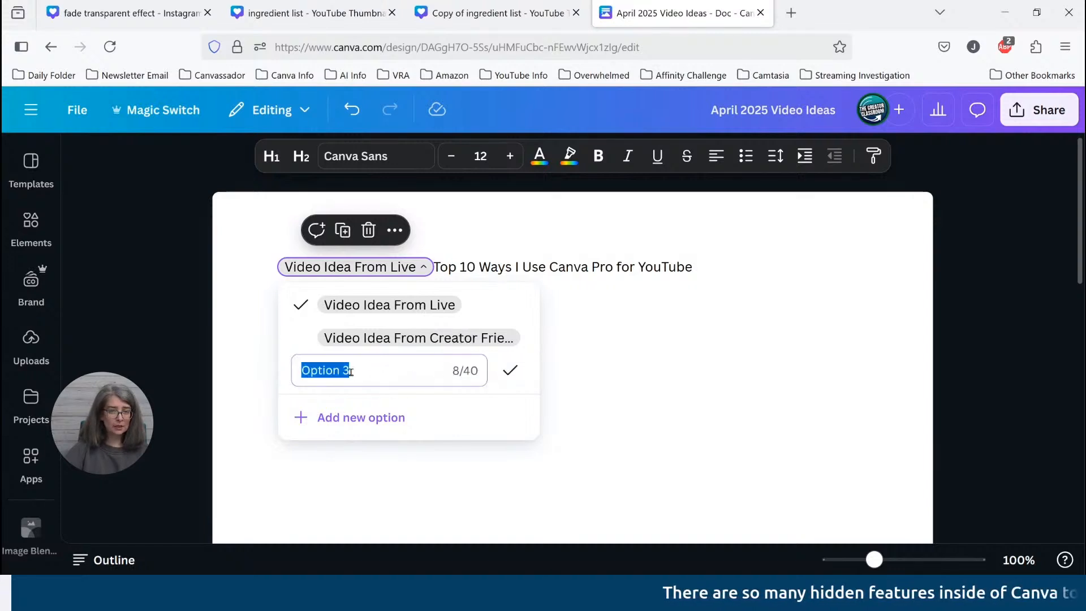
type("Video ")
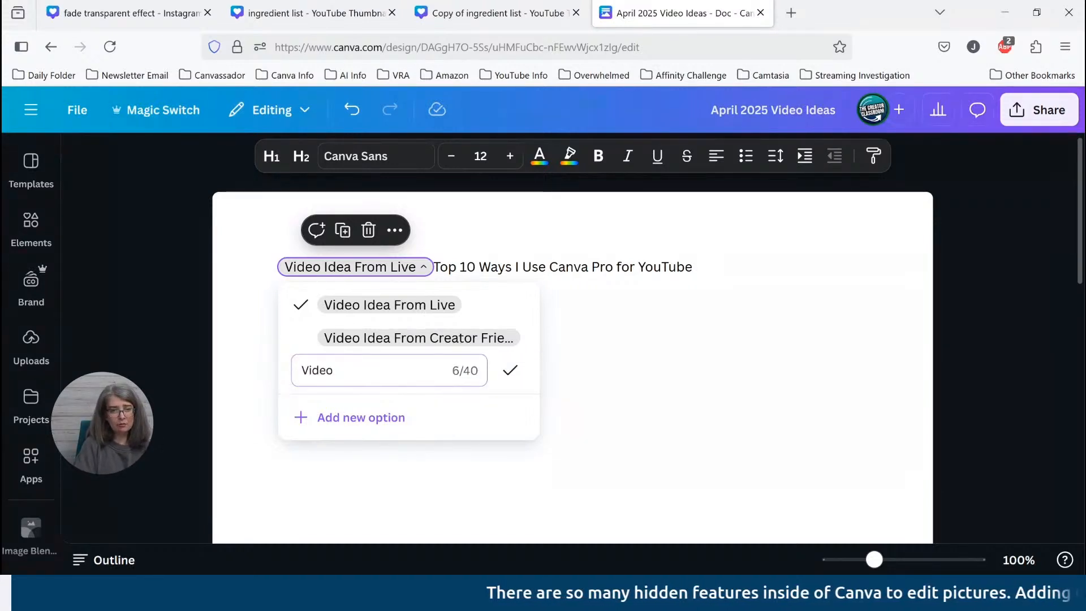
type("Idea from Chal")
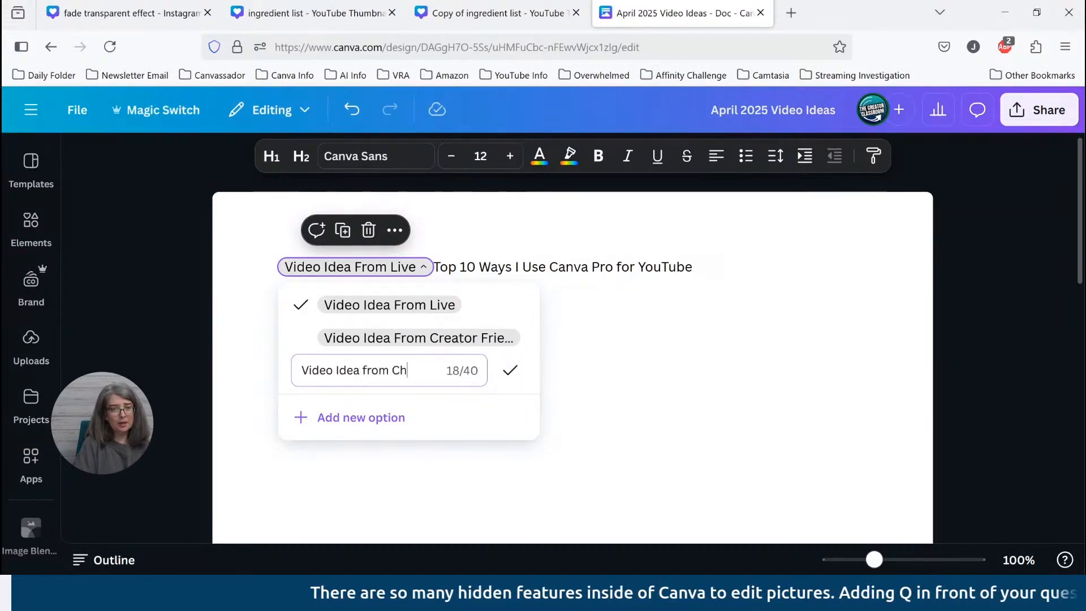
key("BackSpace")
key("BackSpace")
key("BackSpace")
key("BackSpace")
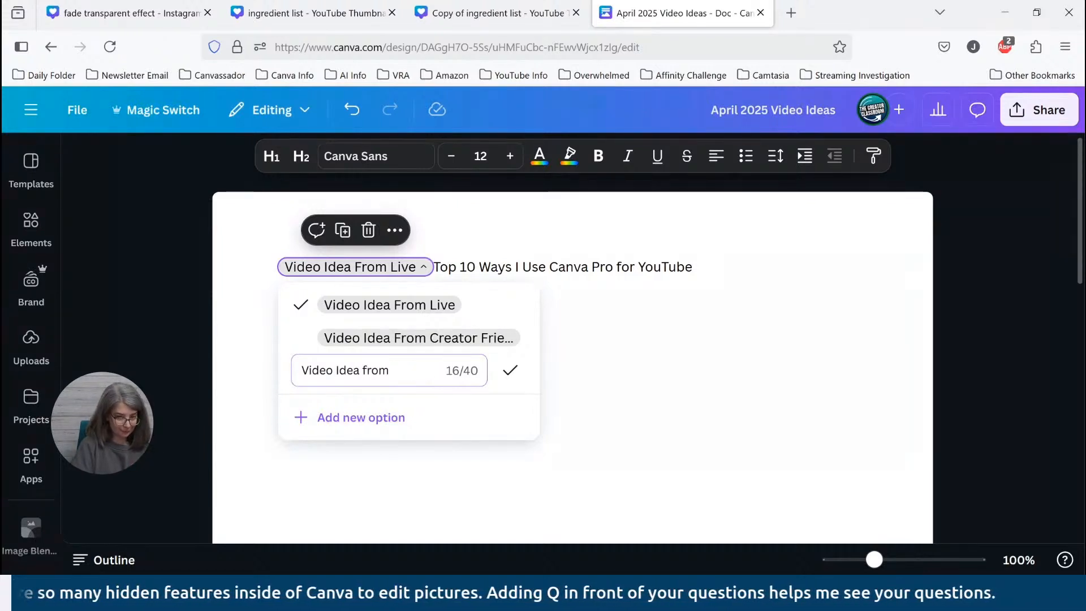
type("AI")
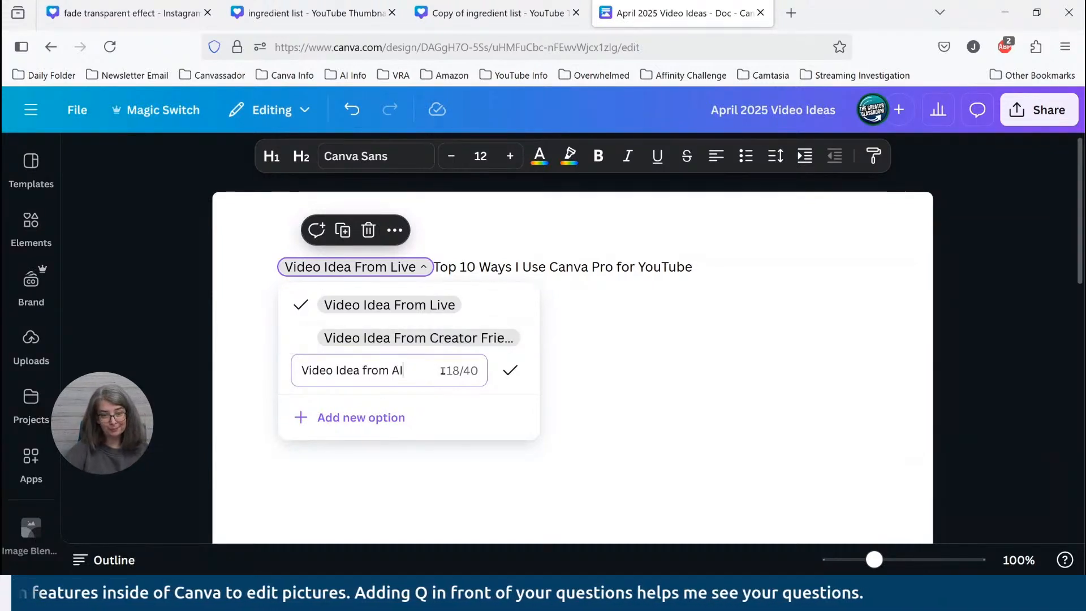
left_click(510, 371)
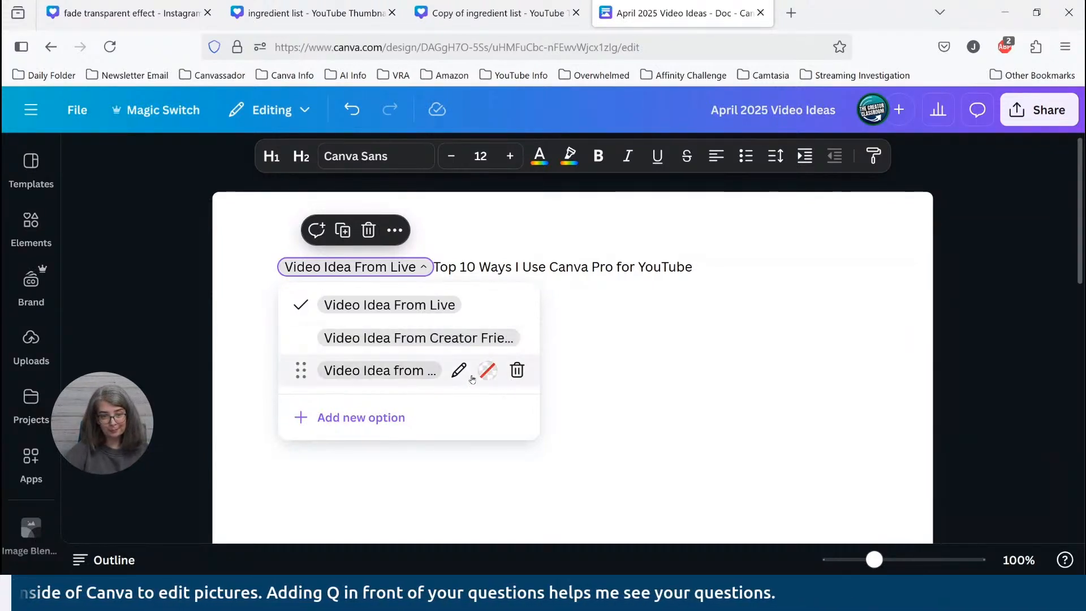
Add a fourth dropdown option named Videa Idea from ME and close the option list
left_click(344, 419)
left_click_drag(385, 404, 311, 404)
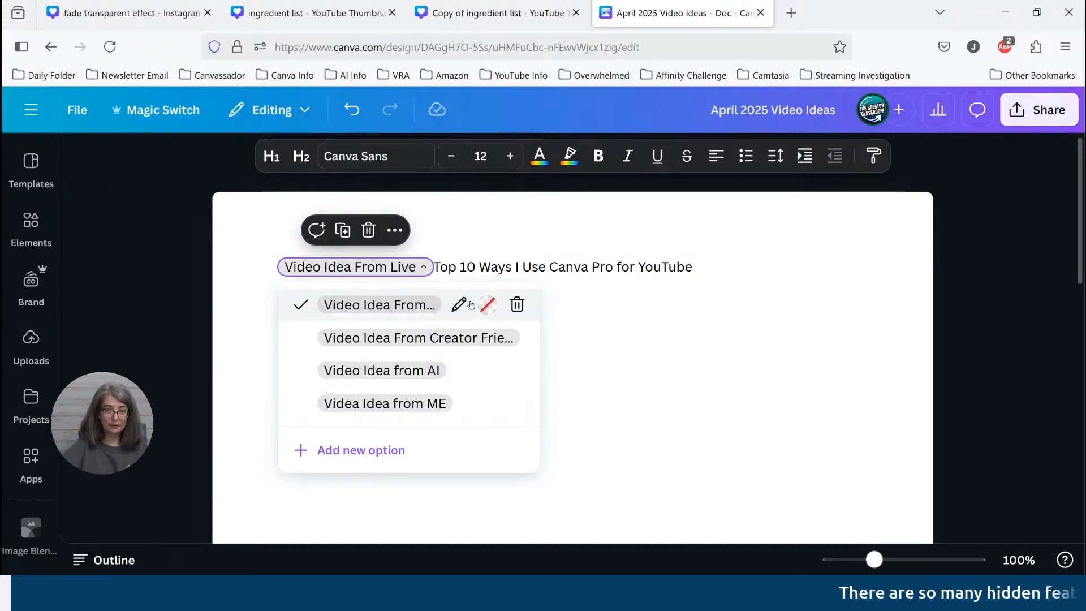
left_click(618, 339)
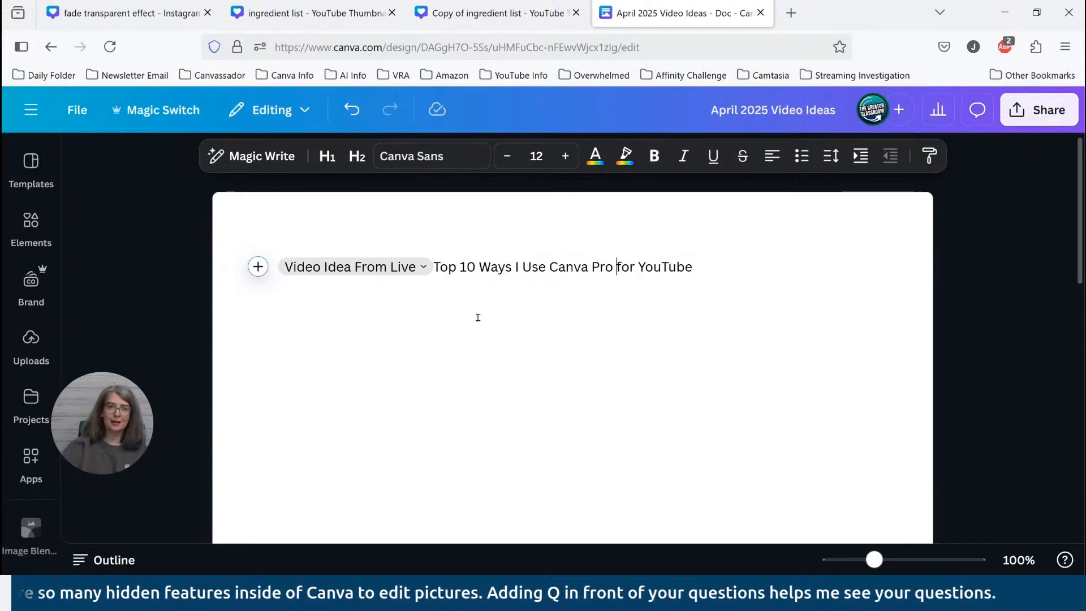
Add a space between the dropdown and the Top 10 Ways title and start a new line below
left_click(433, 267)
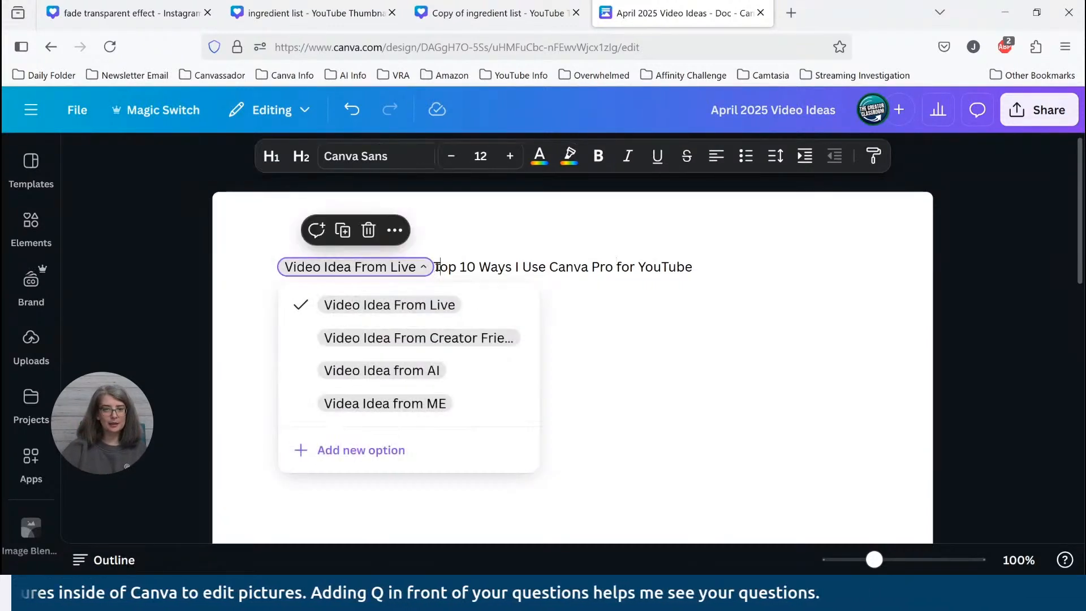
left_click(439, 267)
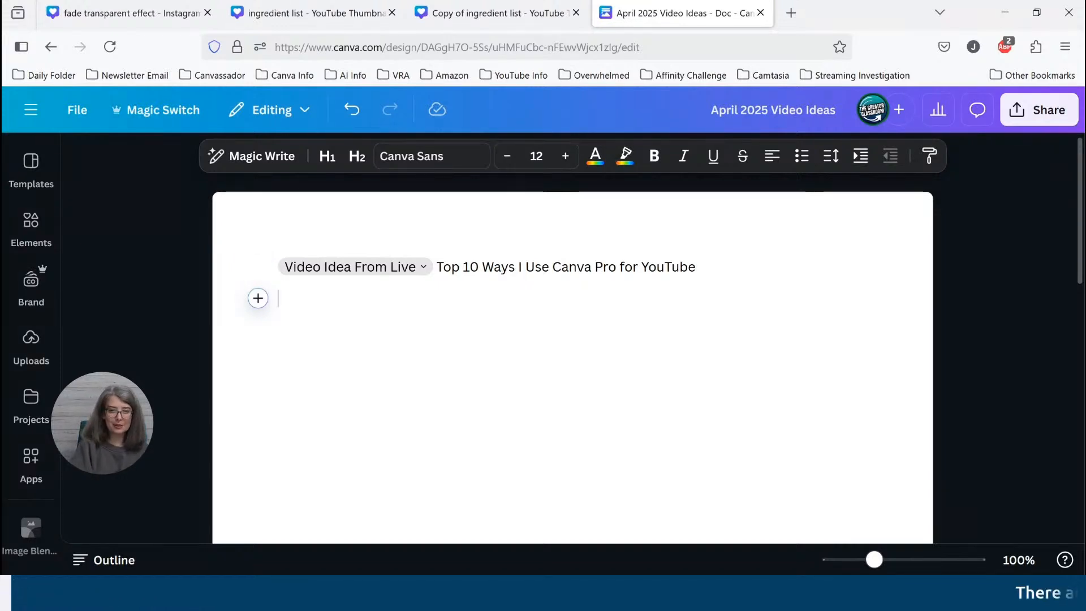
Insert the document's existing video idea dropdown on the second line, set to Video Idea From Live
type("/")
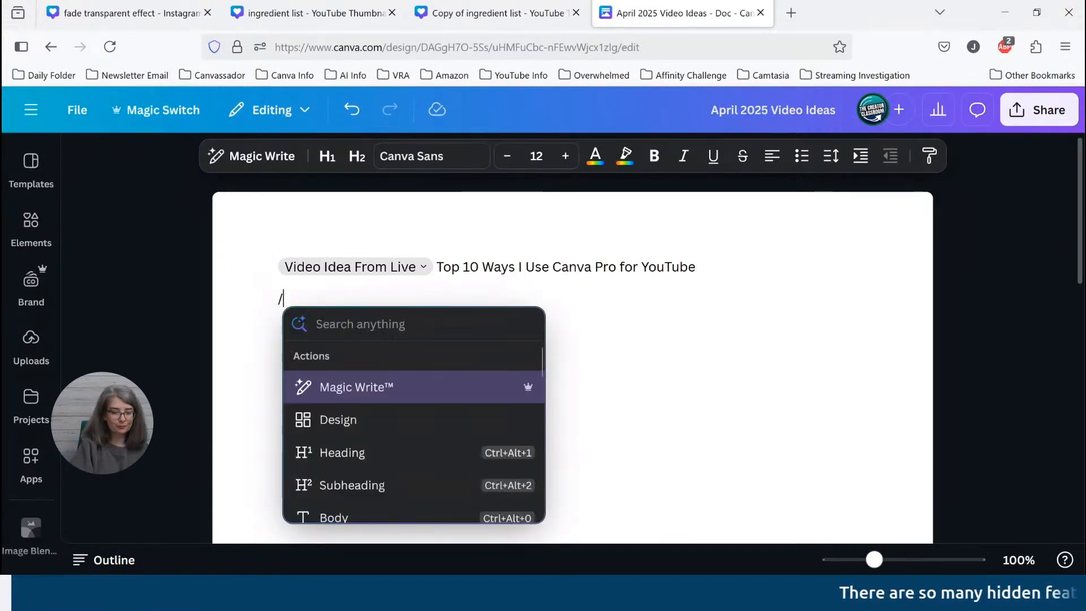
type("drop")
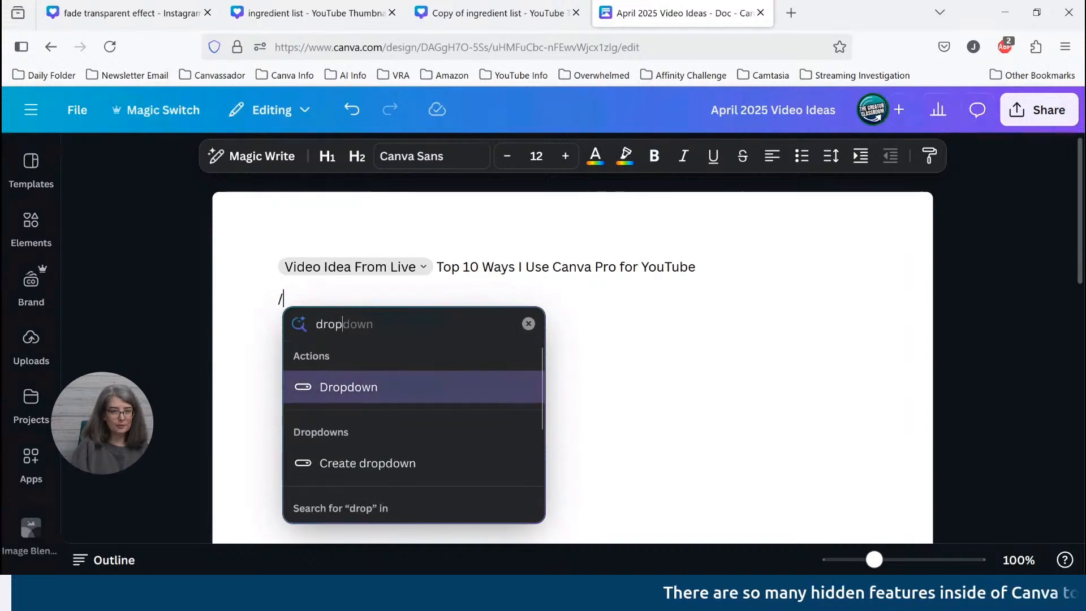
key("Down")
key("Up")
key("Return")
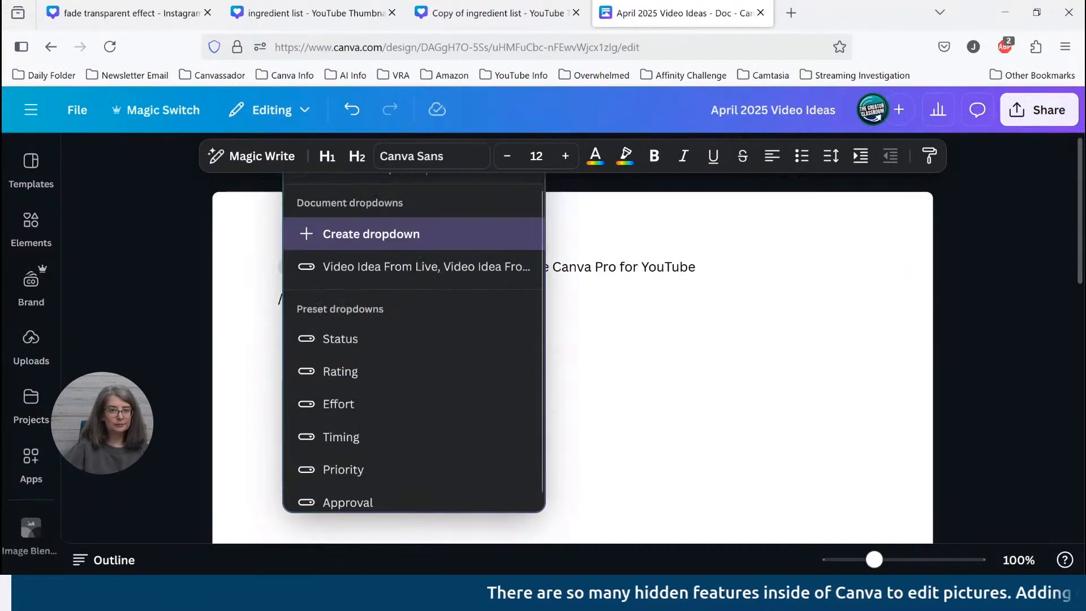
left_click(422, 266)
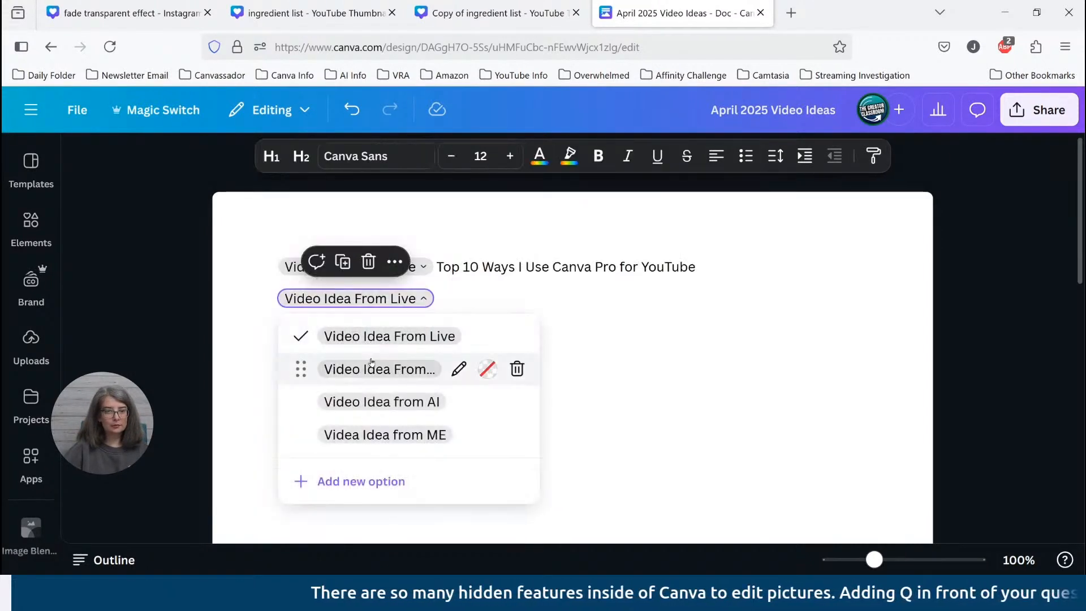
left_click(376, 338)
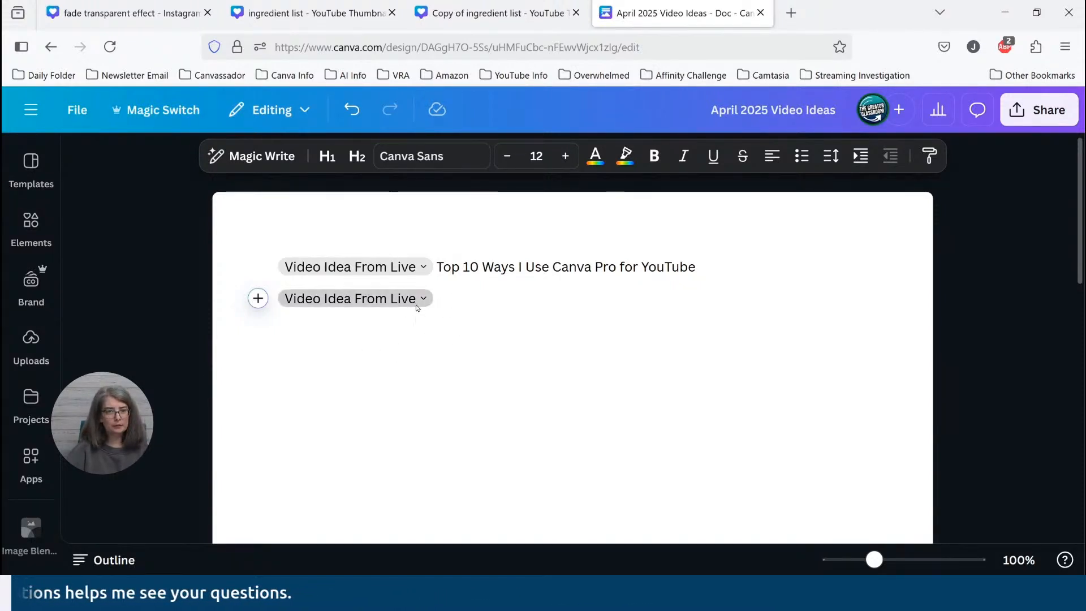
Replace the second line's dropdown with the text Best Way to Use Image Blender for Thumbnails and start a new line
left_click(344, 300)
left_click(370, 266)
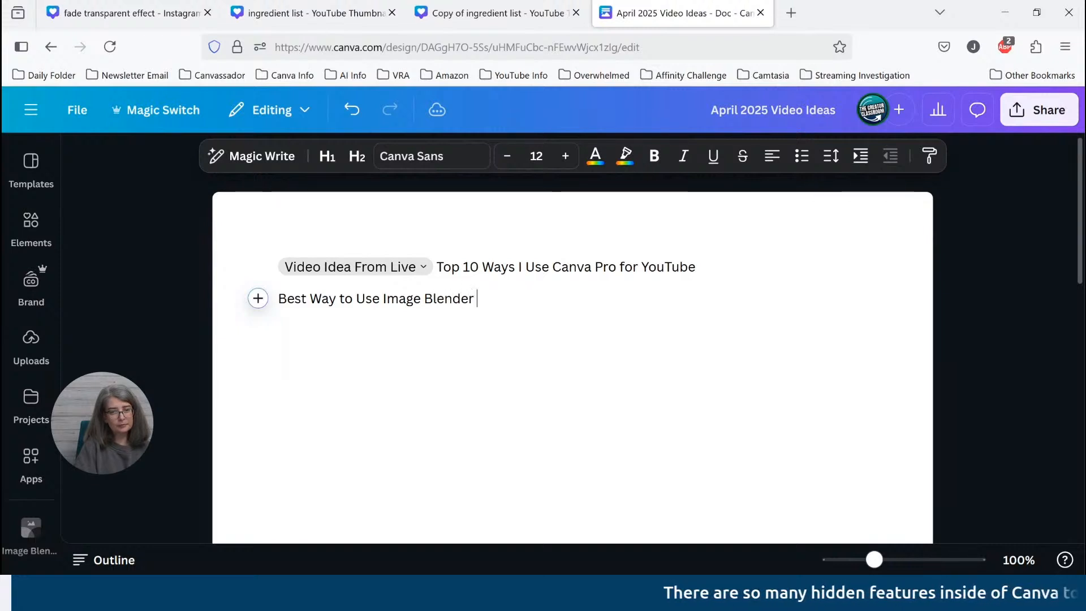
type("nails")
key("Return")
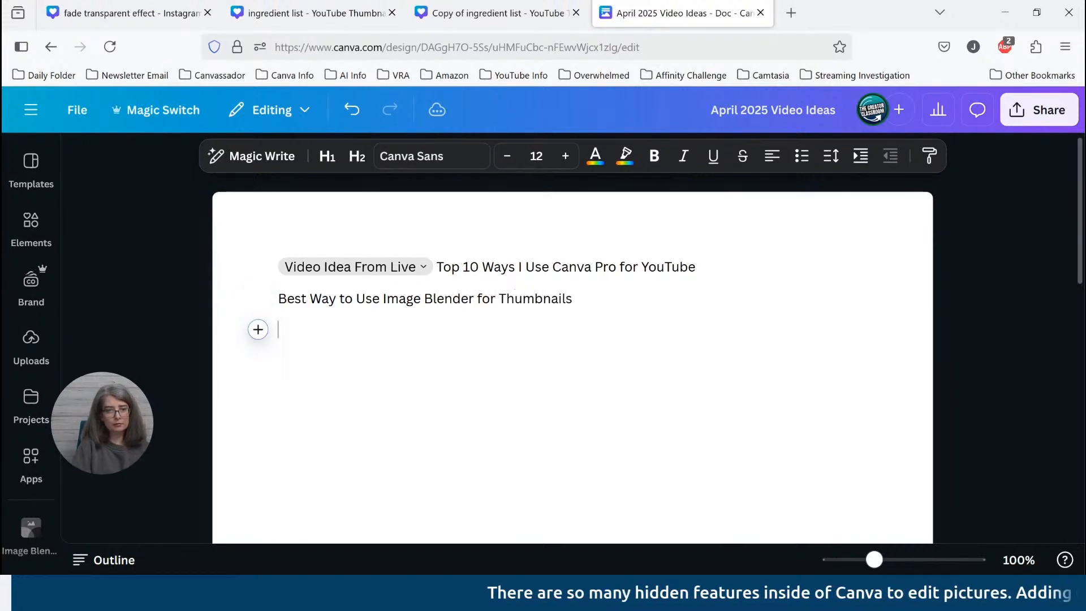
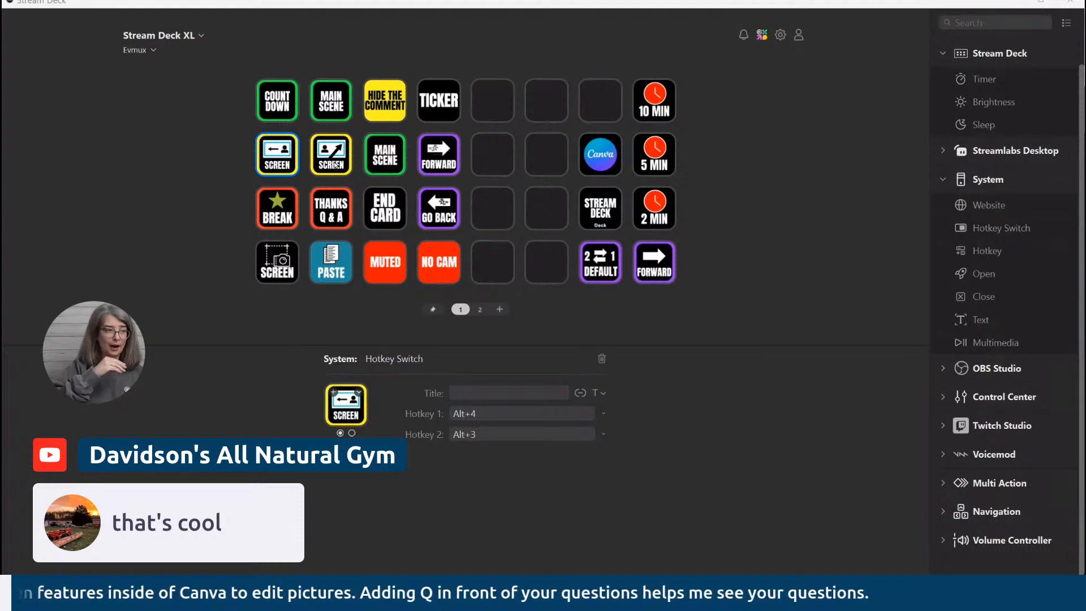
Switch to Stream Deck and examine the hotkeys assigned to the full-screen, End Card and screenshot keys
left_click(335, 165)
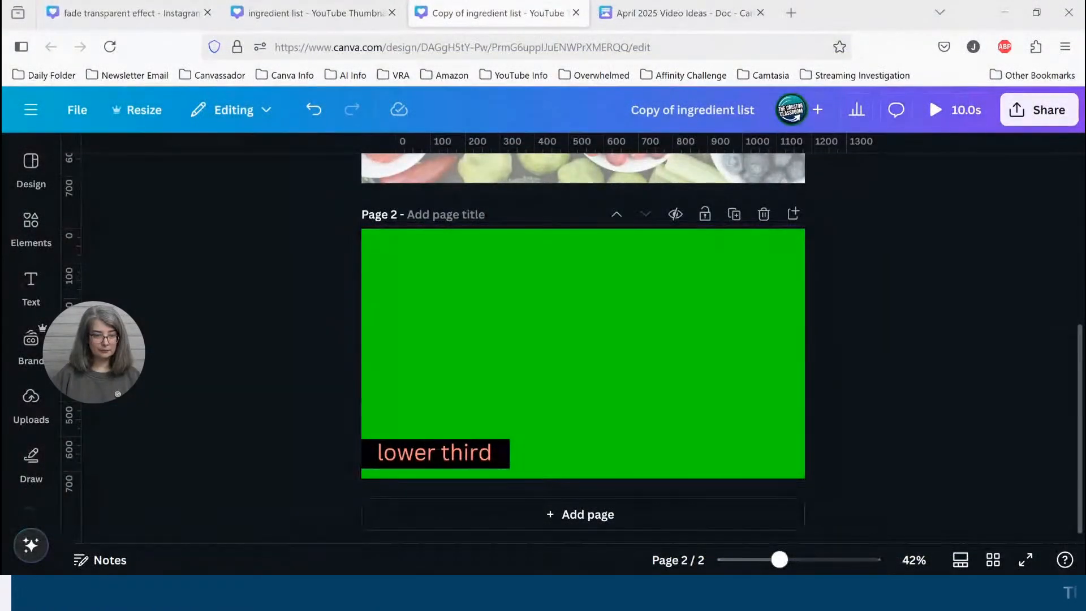
mouse_move(145, 593)
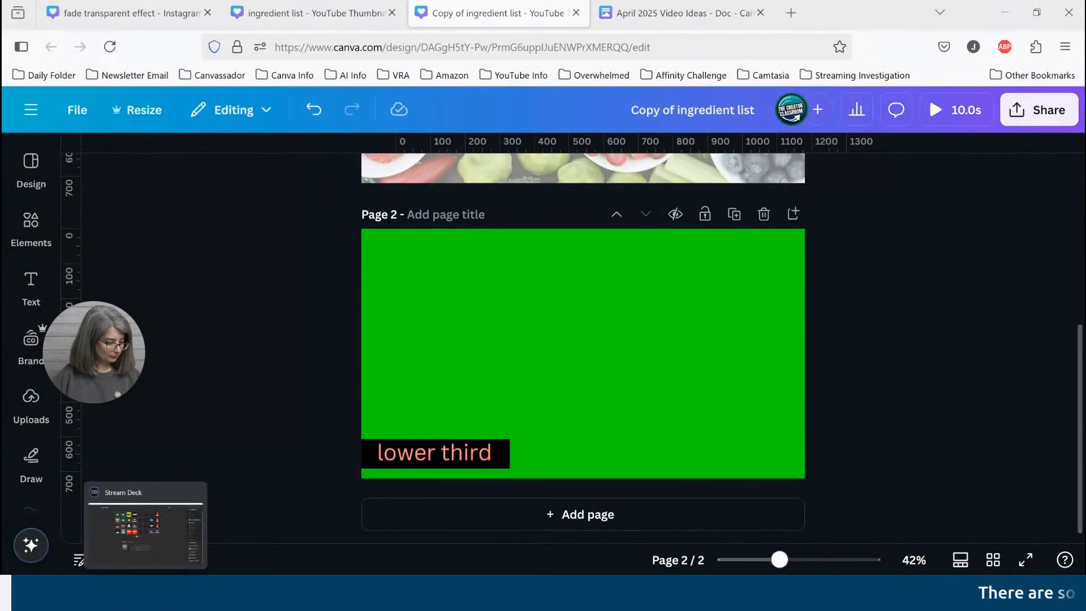
left_click(169, 504)
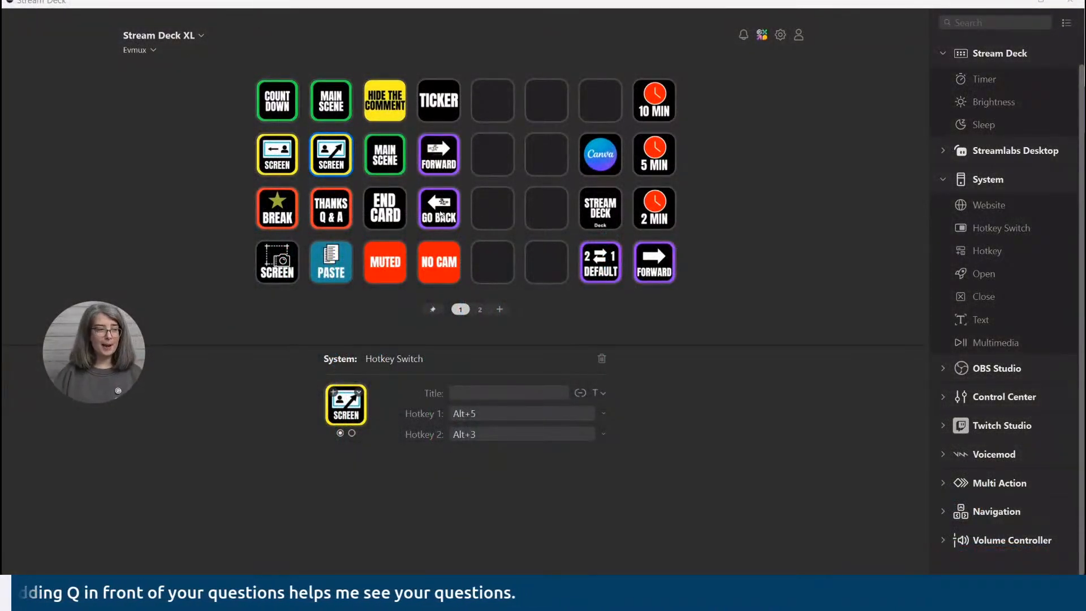
left_click(386, 198)
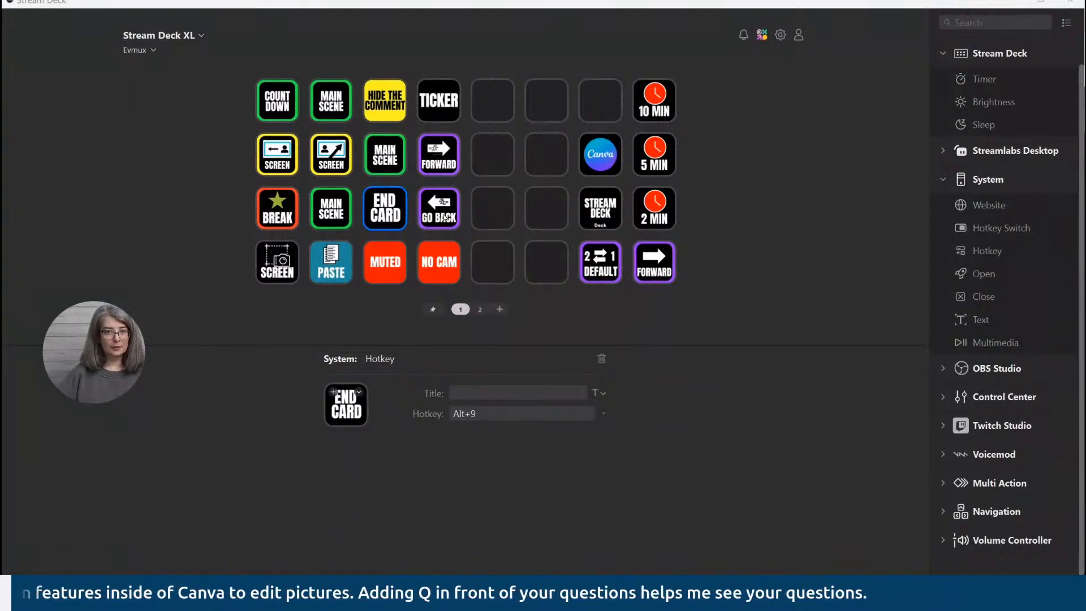
left_click(286, 277)
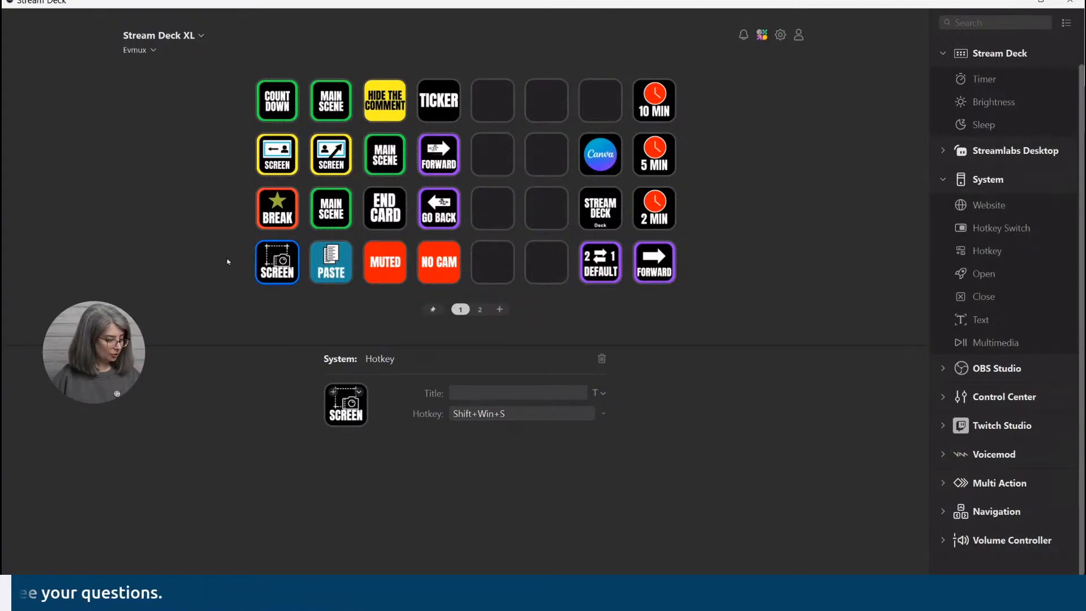
Capture a chat comment as a screenshot and try it out as a pasted image on Canva's green page 2
key("shift+super+s")
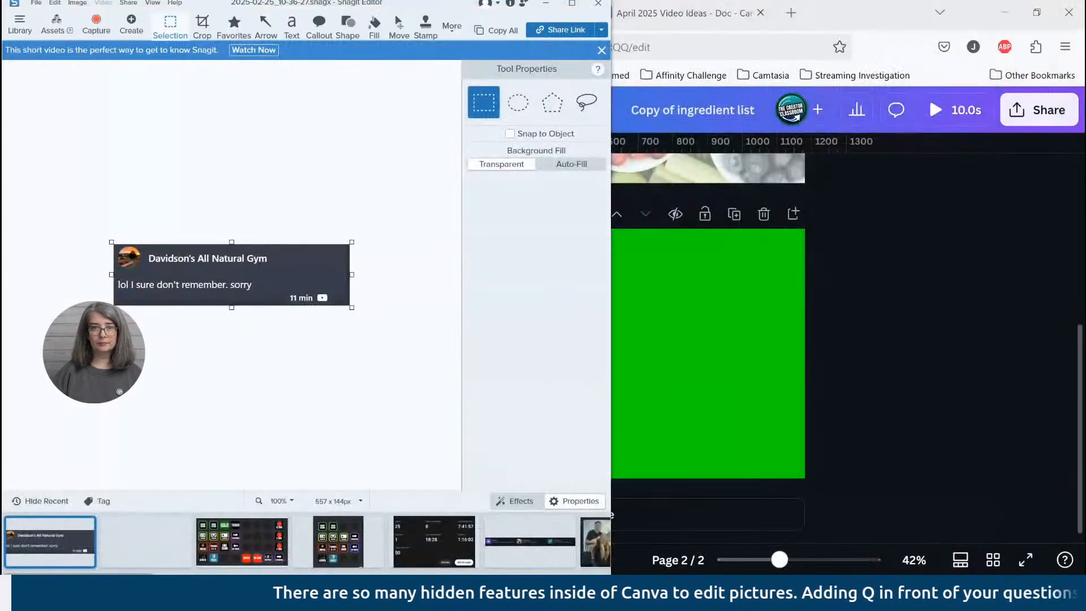
left_click(501, 373)
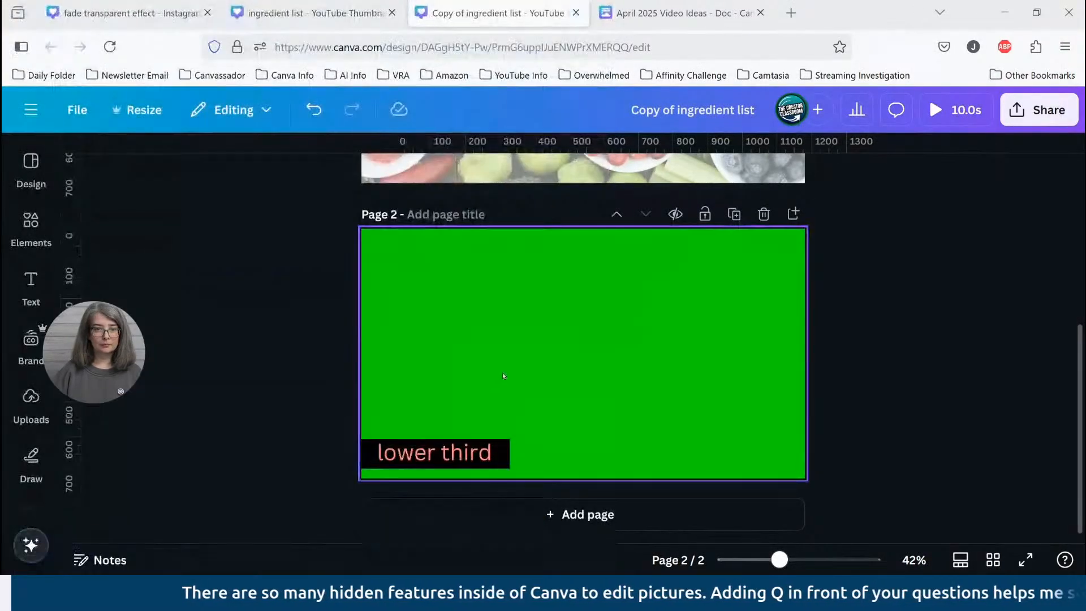
key("ctrl+v")
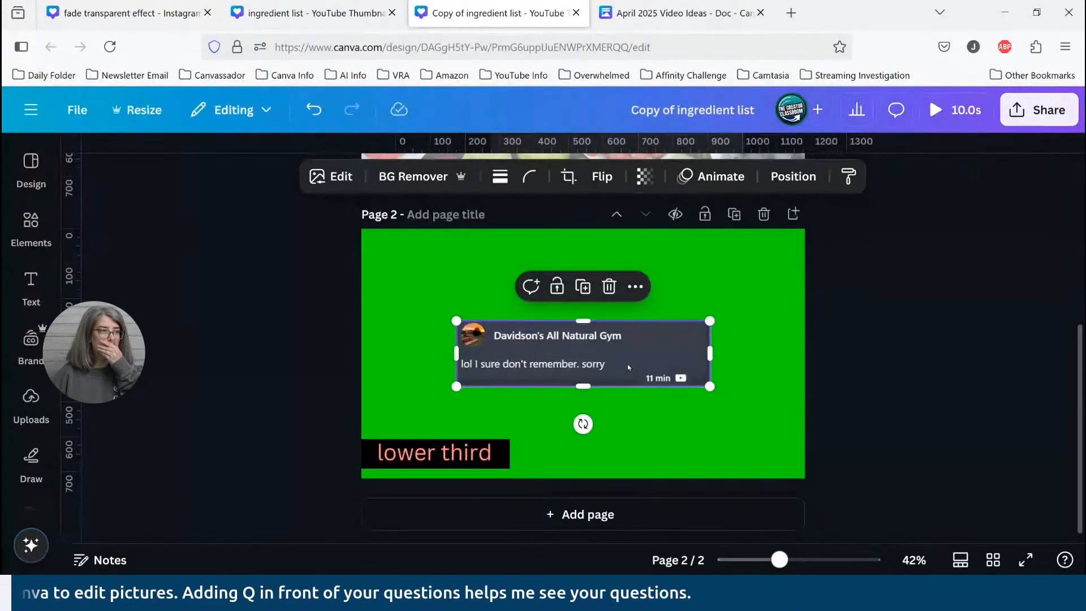
left_click_drag(627, 368, 681, 355)
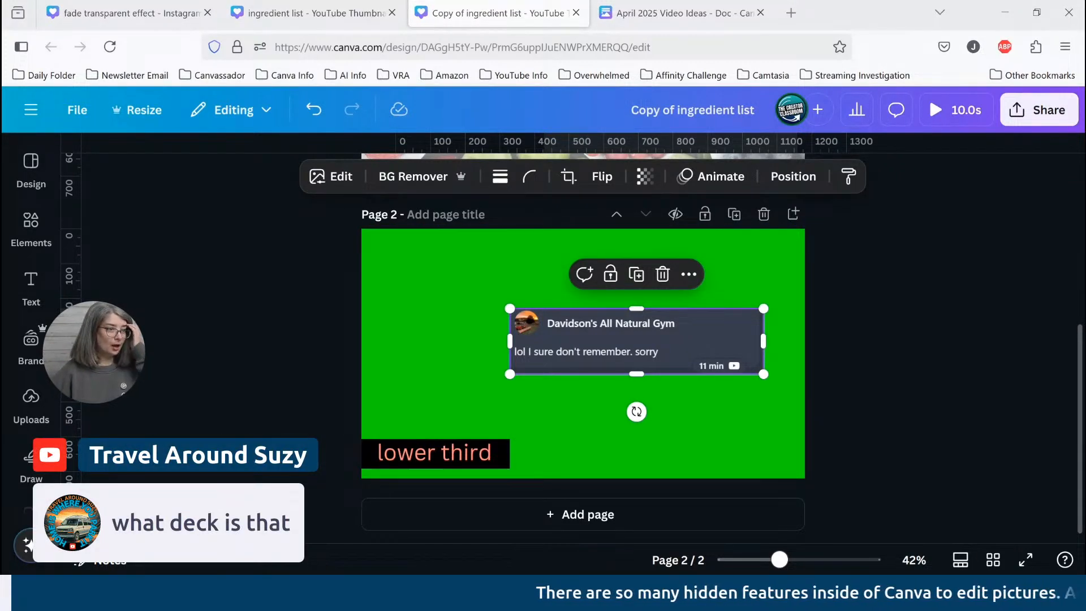
left_click_drag(688, 366, 283, 365)
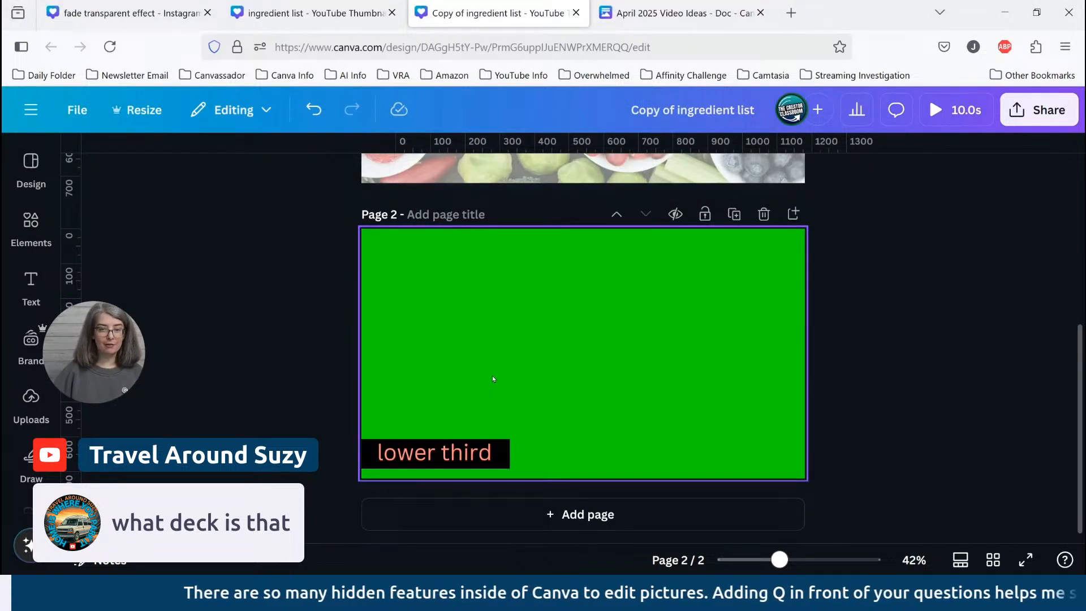
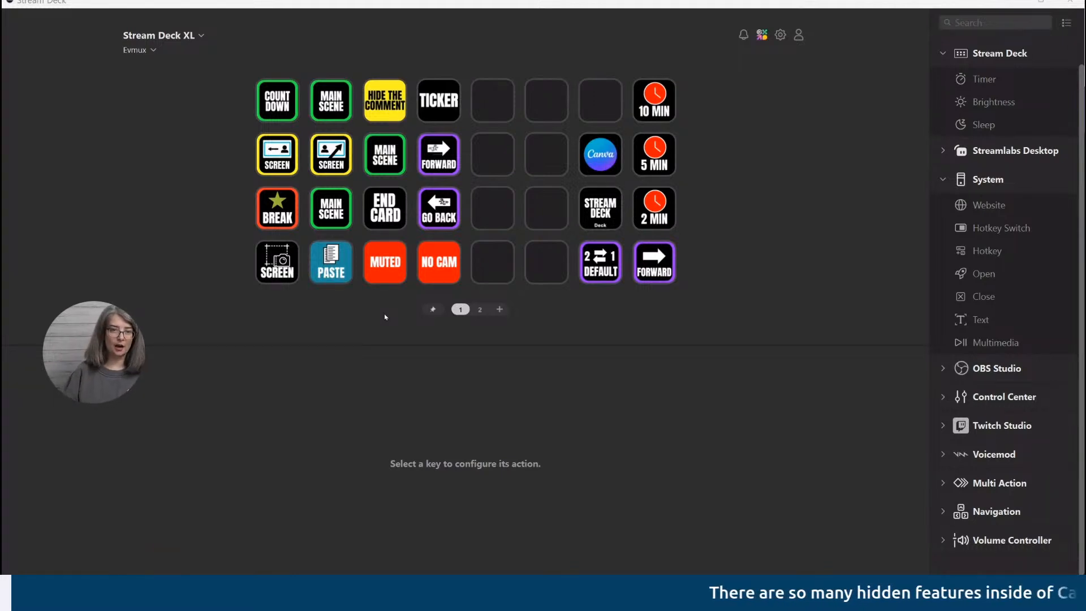
In Stream Deck, examine the mute key's hotkeys and its Mic and Muted states
left_click(389, 263)
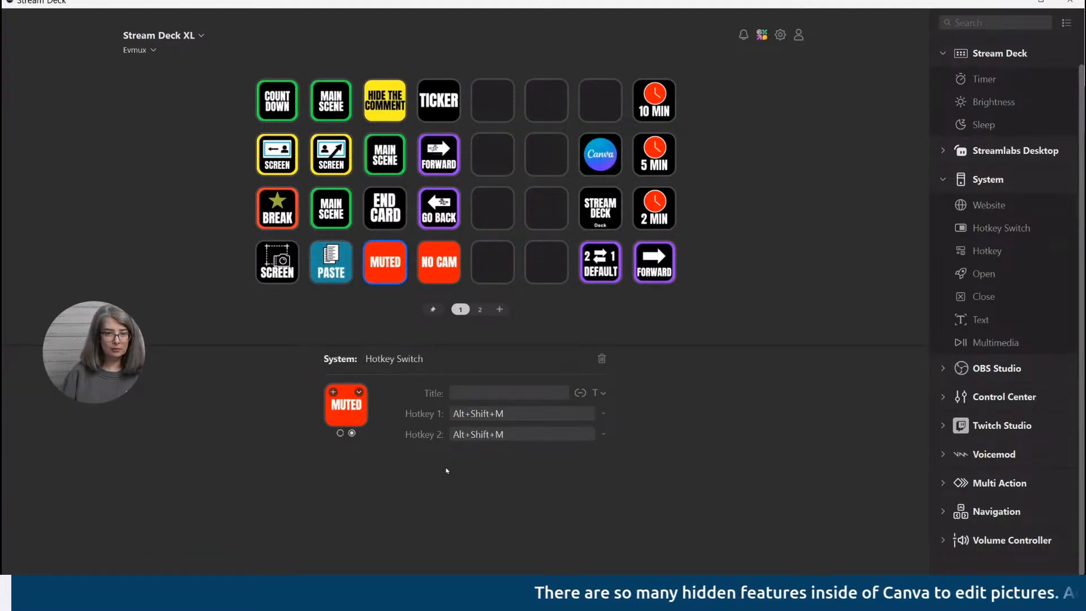
left_click(339, 433)
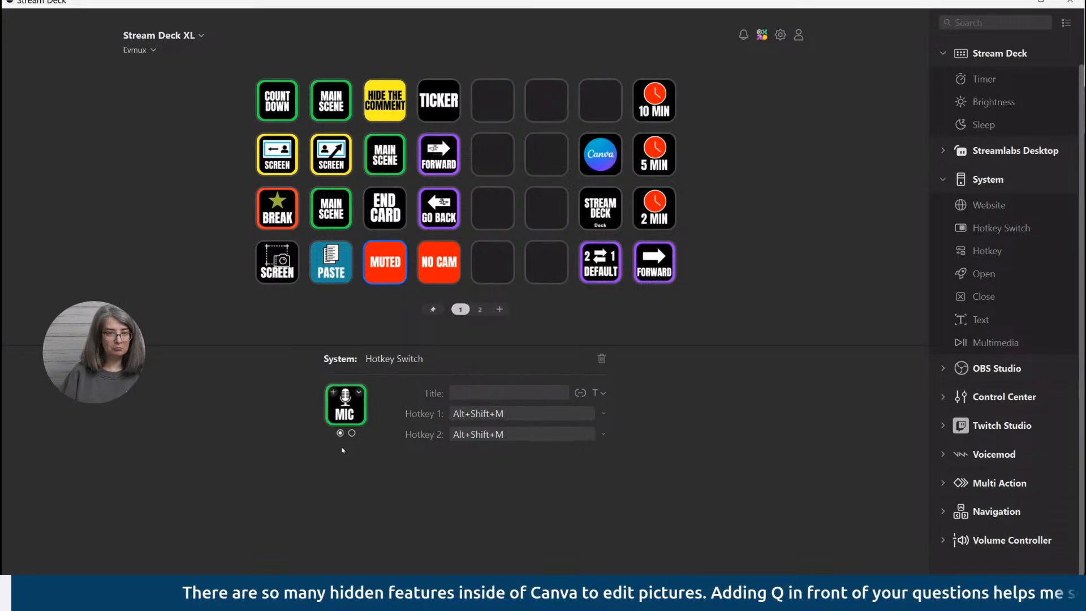
left_click(351, 434)
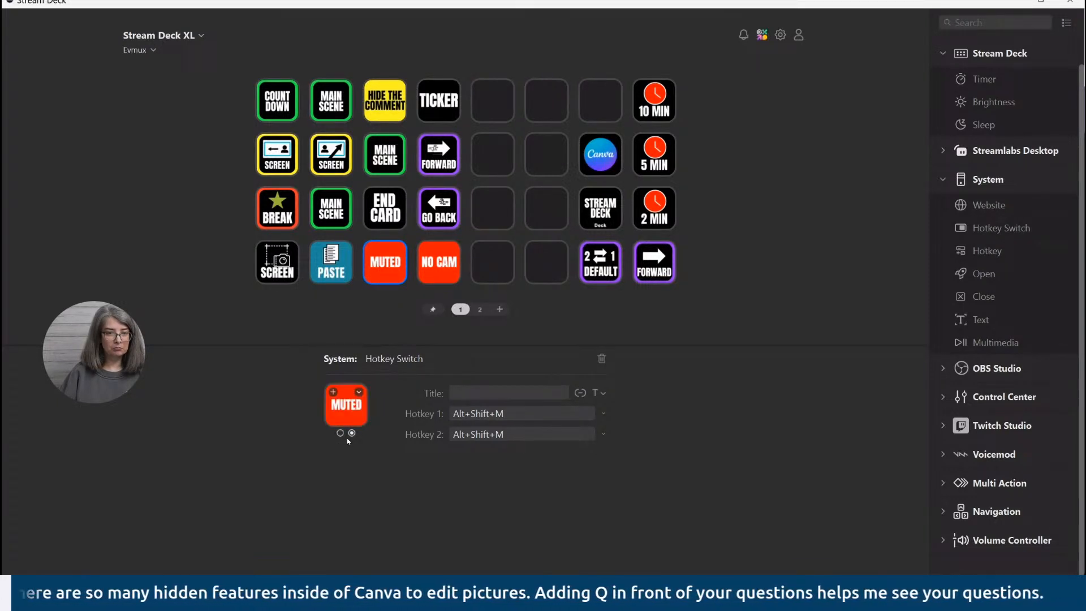
Open the No Cam key's settings and toggle the camera off and back on with its assigned hotkey
left_click(445, 267)
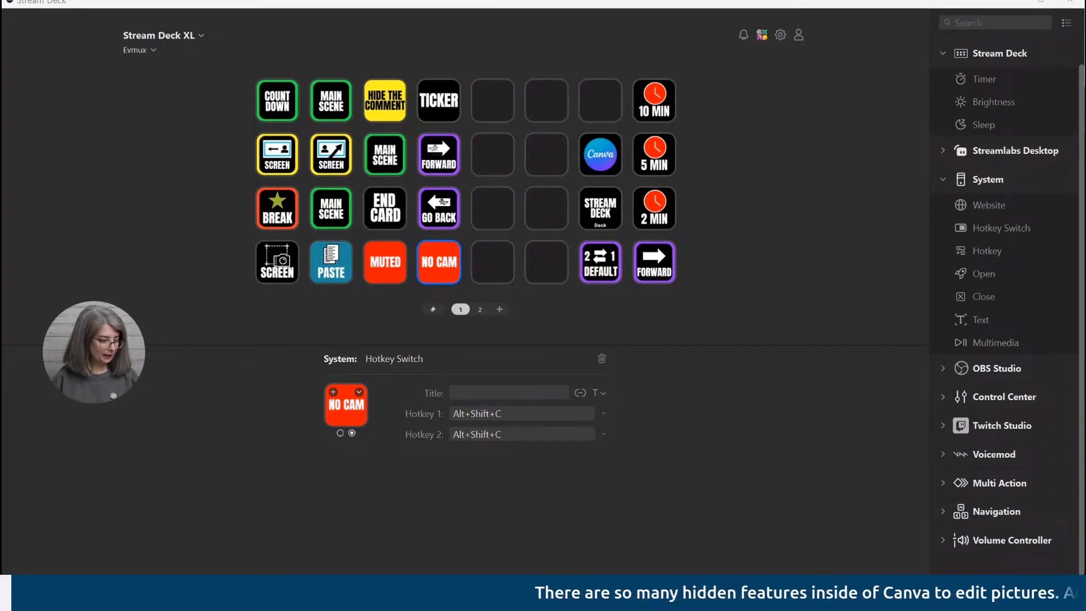
key("alt+shift+c")
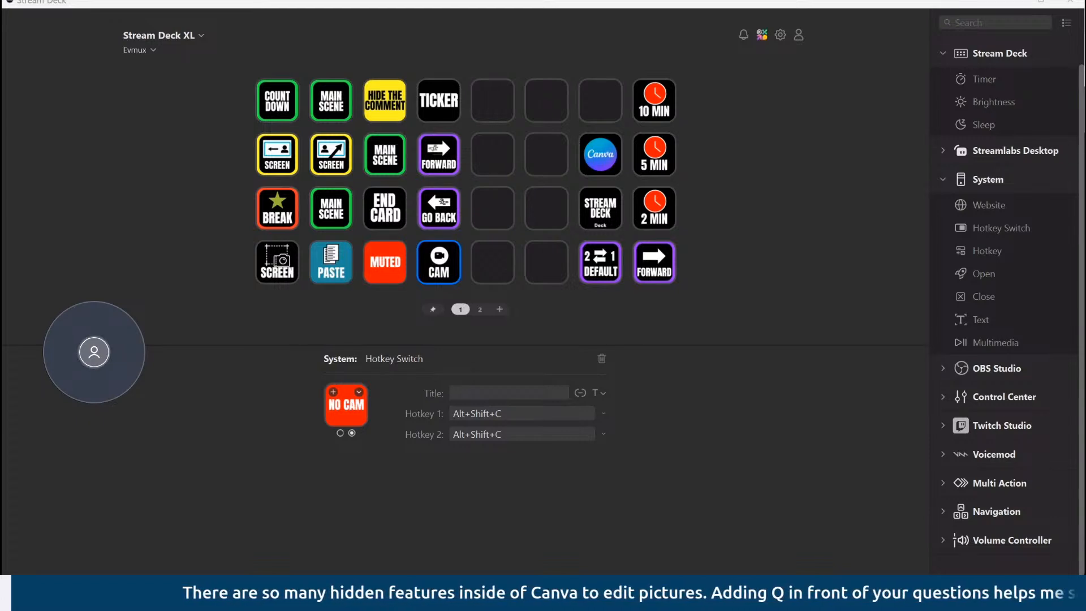
key("alt+shift+c")
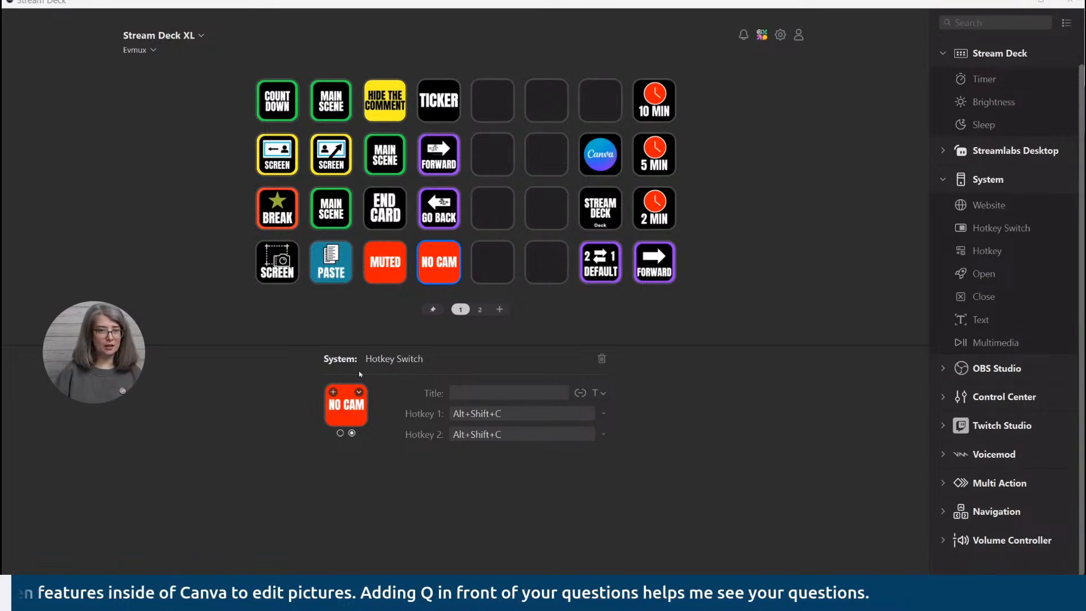
Set the second-state icon of the No Cam key to the CAM image go back(9) from Downloads
left_click(359, 392)
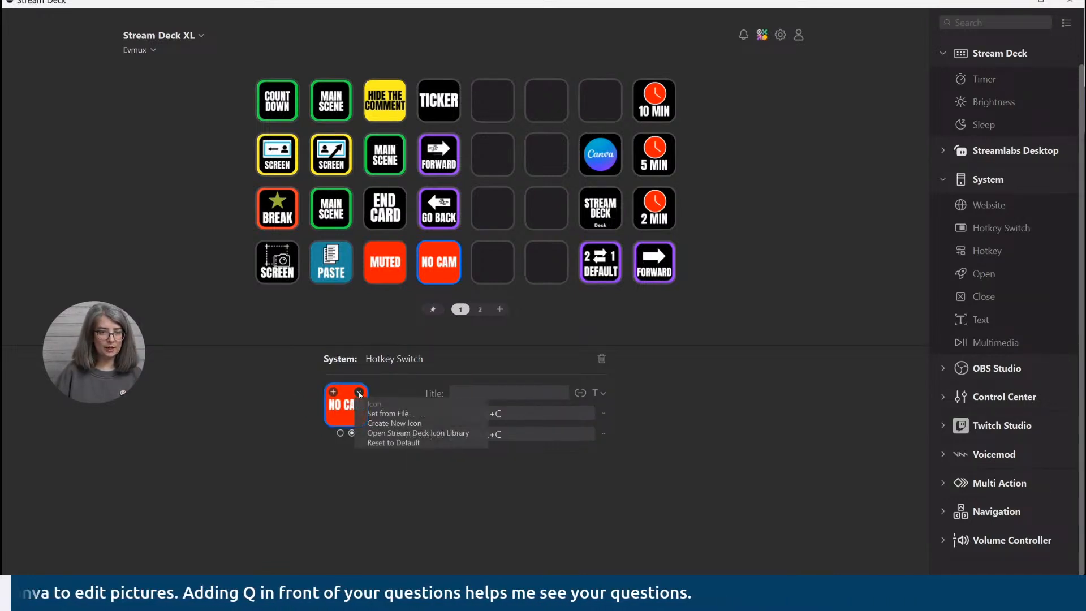
left_click(396, 415)
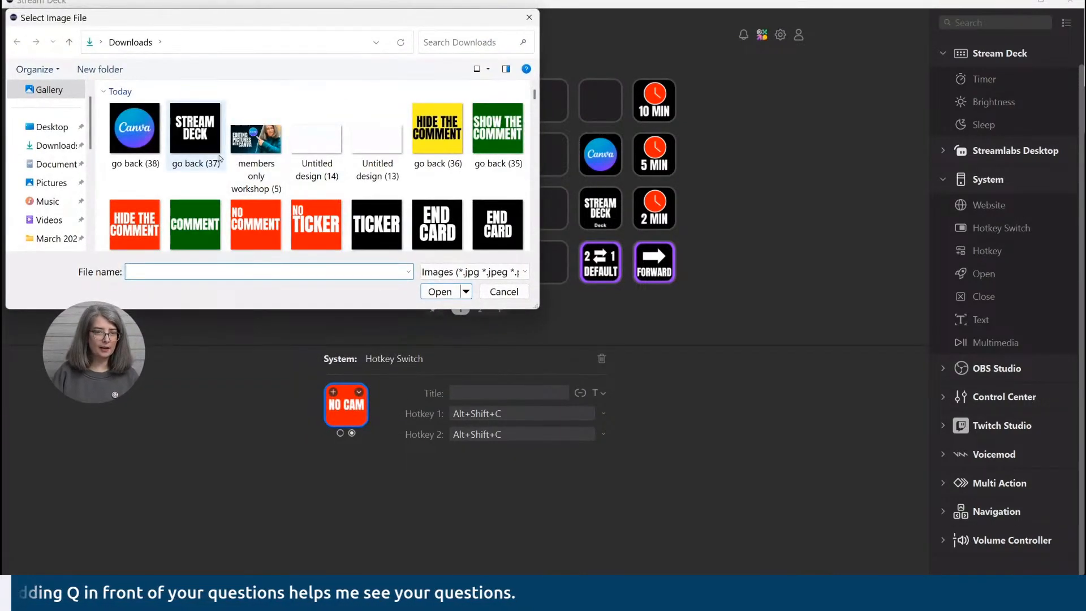
scroll(350, 210, "down", 3)
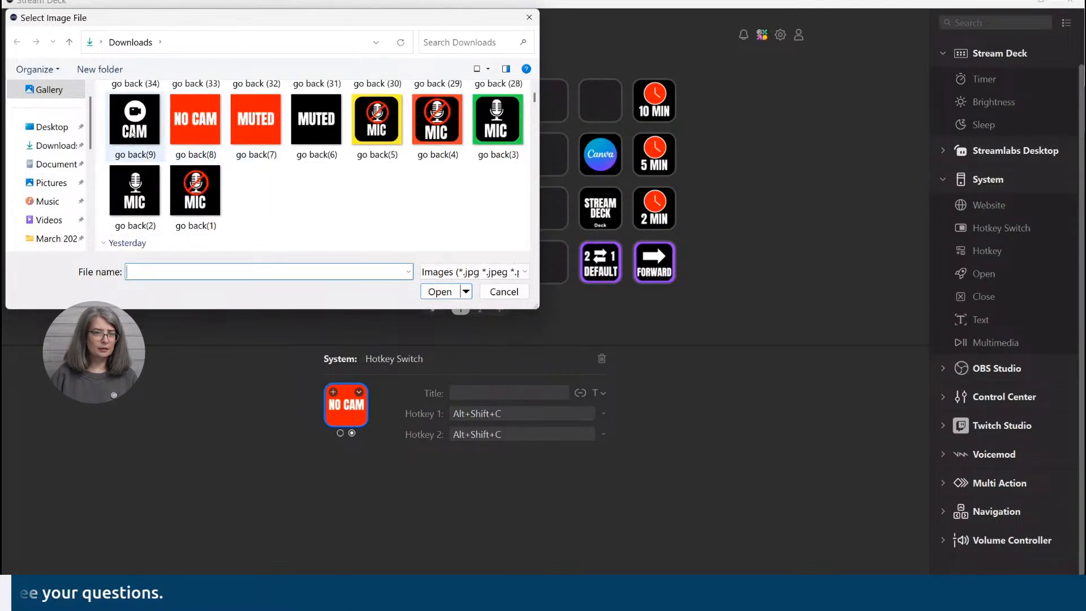
double_click(131, 134)
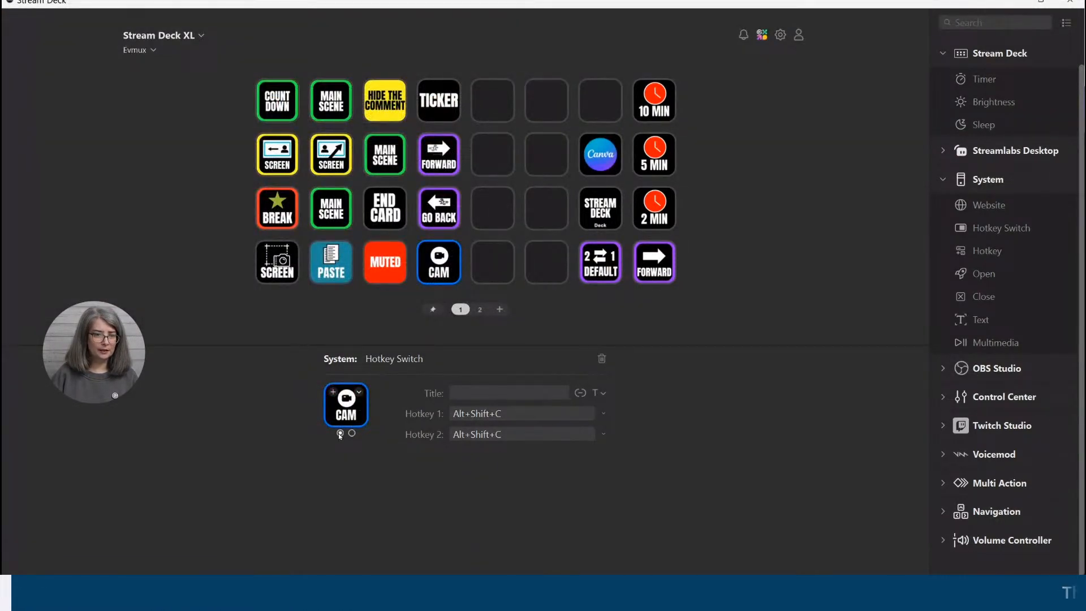
Set the camera key's first-state icon to the NO CAM image go back(8) and test the camera toggle with its hotkey
left_click(359, 394)
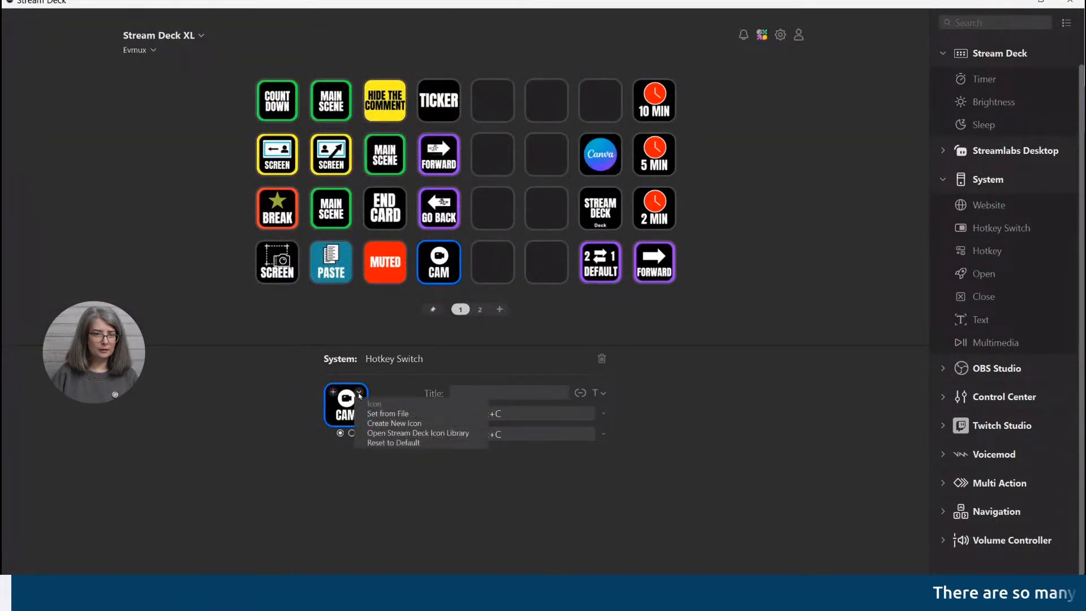
left_click(383, 416)
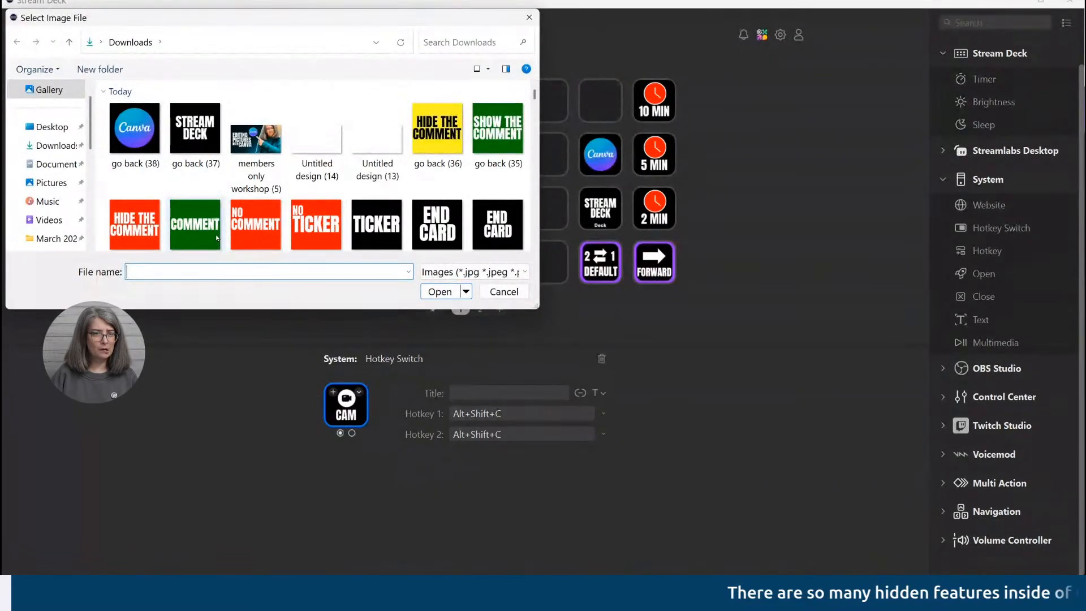
scroll(257, 225, "down", 3)
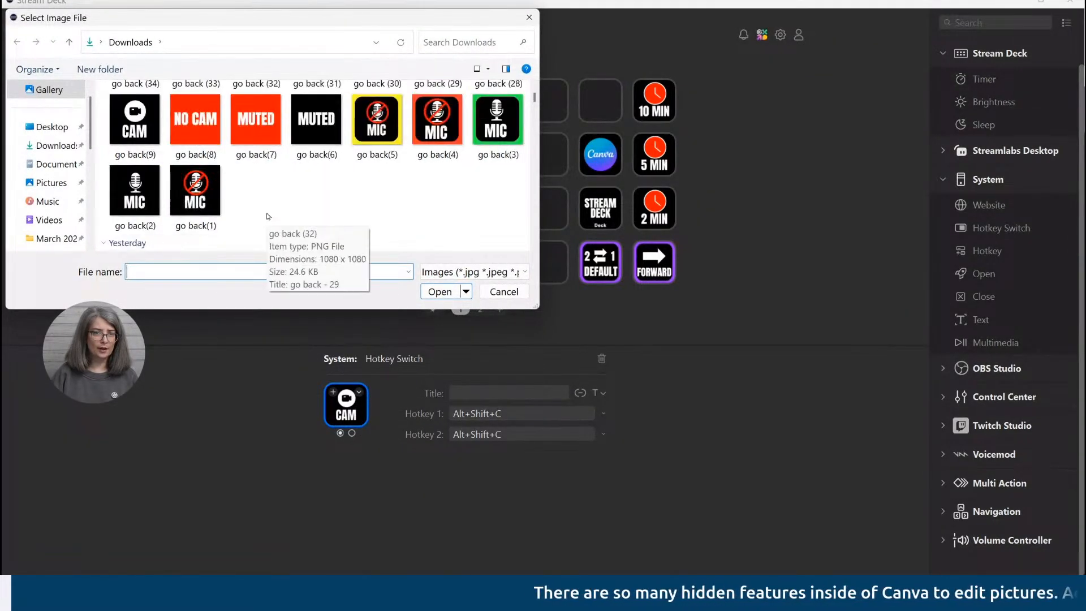
double_click(195, 120)
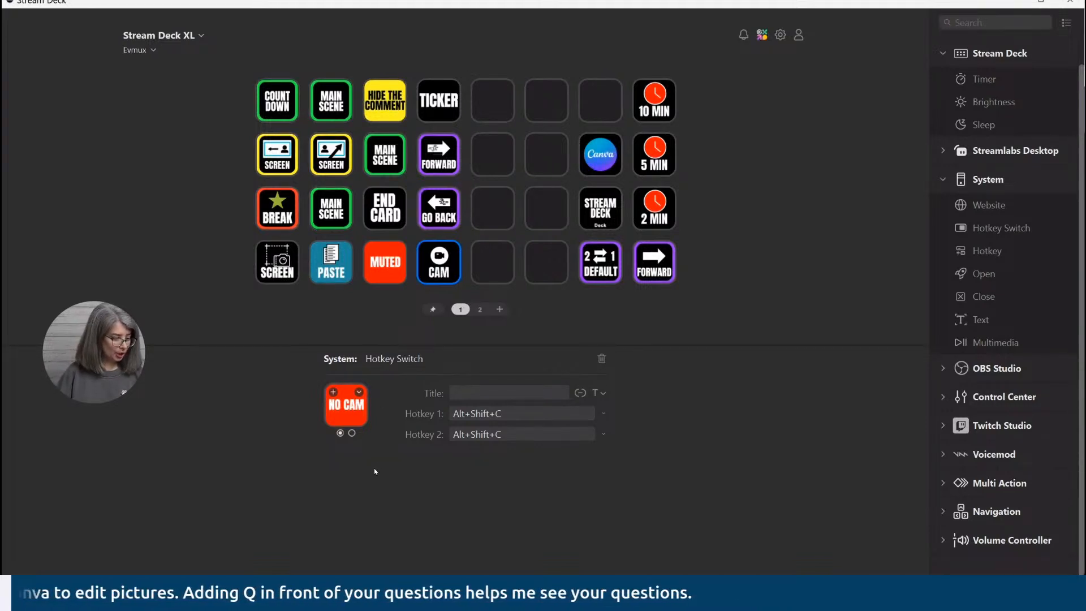
key("alt+shift+c")
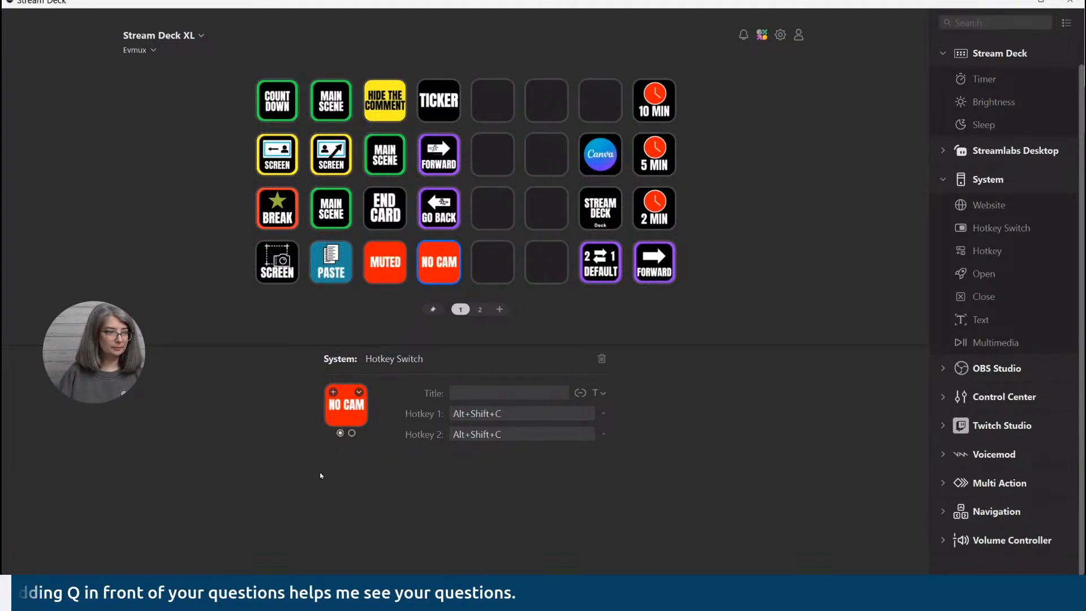
key("alt+shift+c")
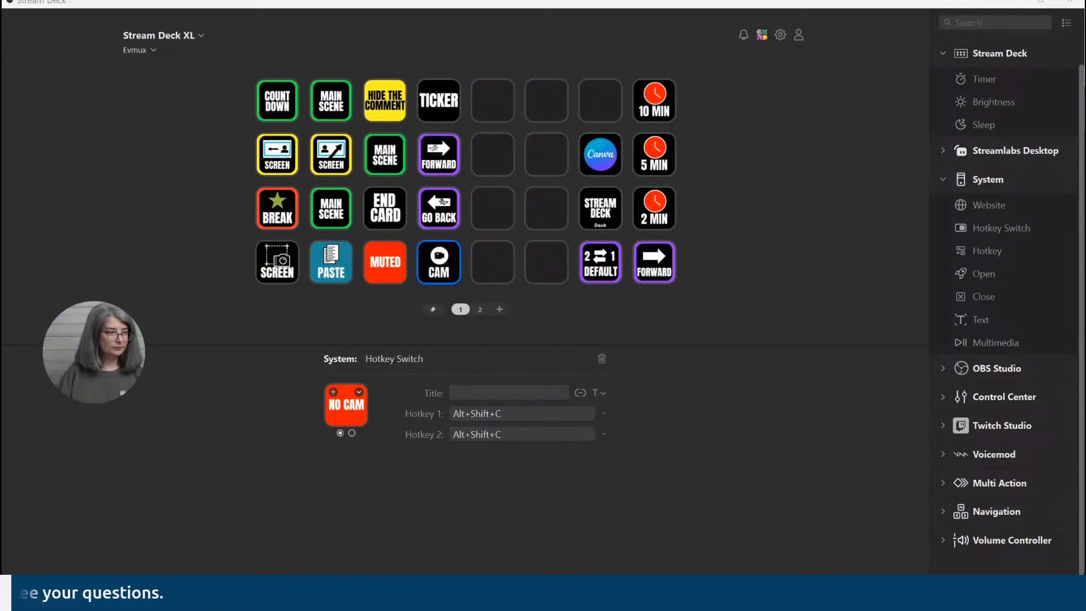
Set the second-state icon of the Muted key to the green-bordered MIC image go back(3) from Downloads
left_click(352, 434)
left_click(360, 392)
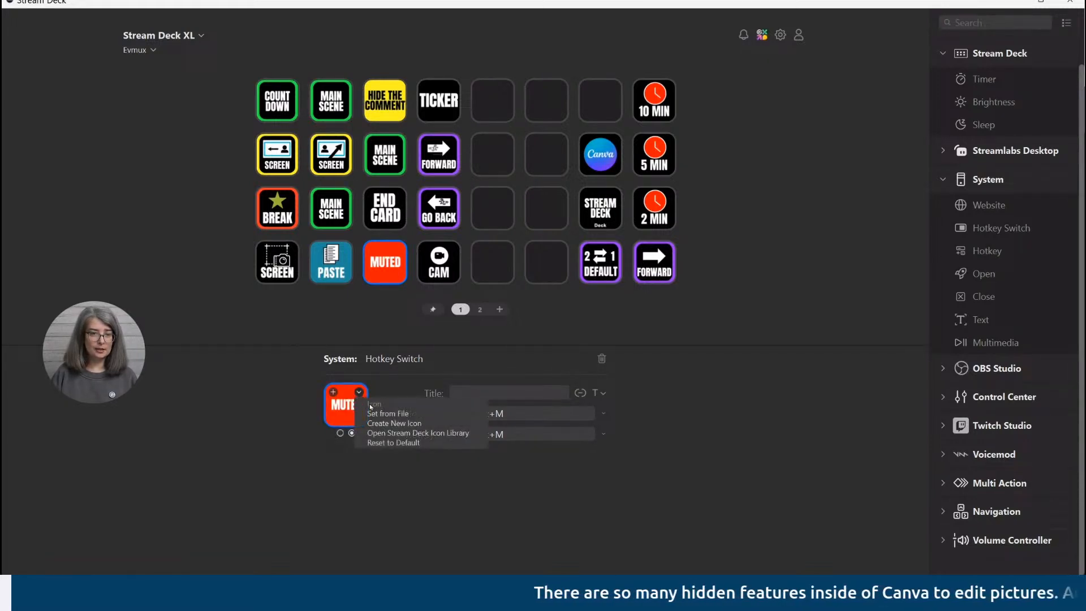
left_click(380, 413)
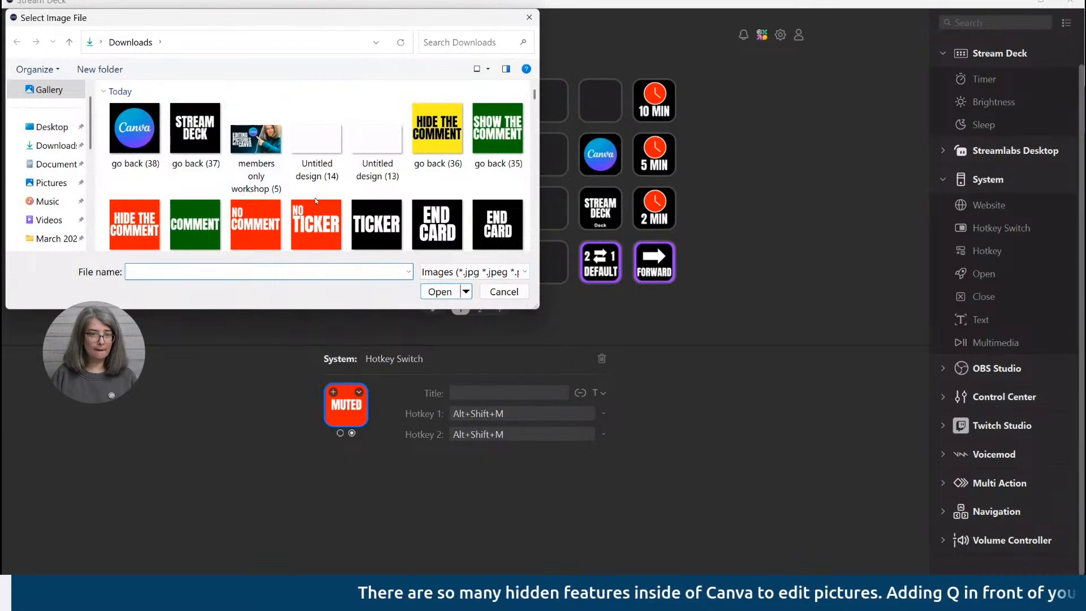
scroll(433, 217, "down", 2)
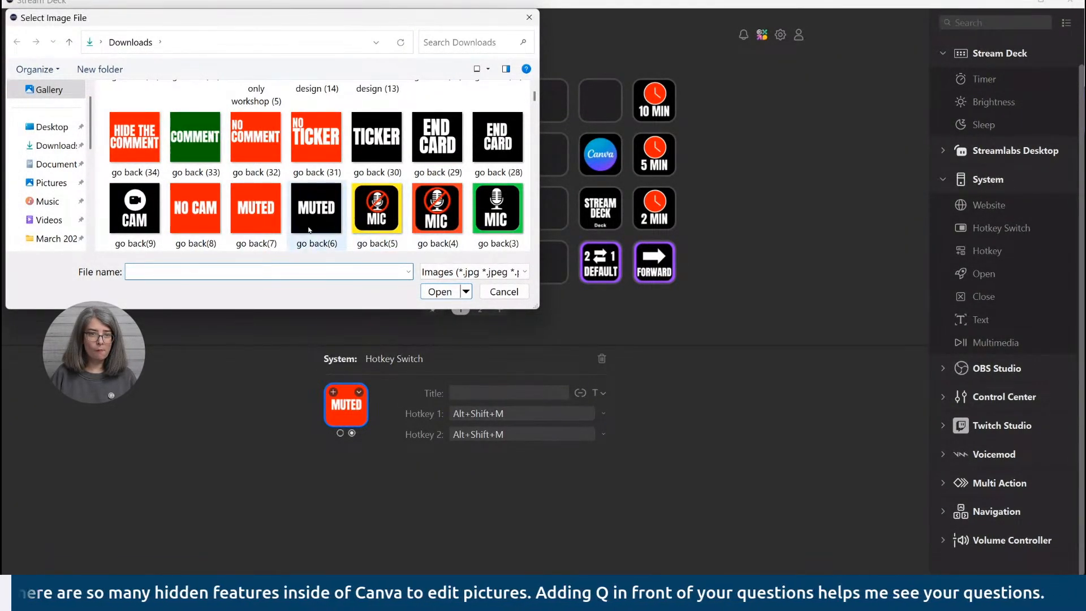
scroll(403, 228, "down", 2)
double_click(481, 128)
Set the mute key's first-state icon to the red MUTED image go back(7) and test the mute hotkey
left_click(340, 434)
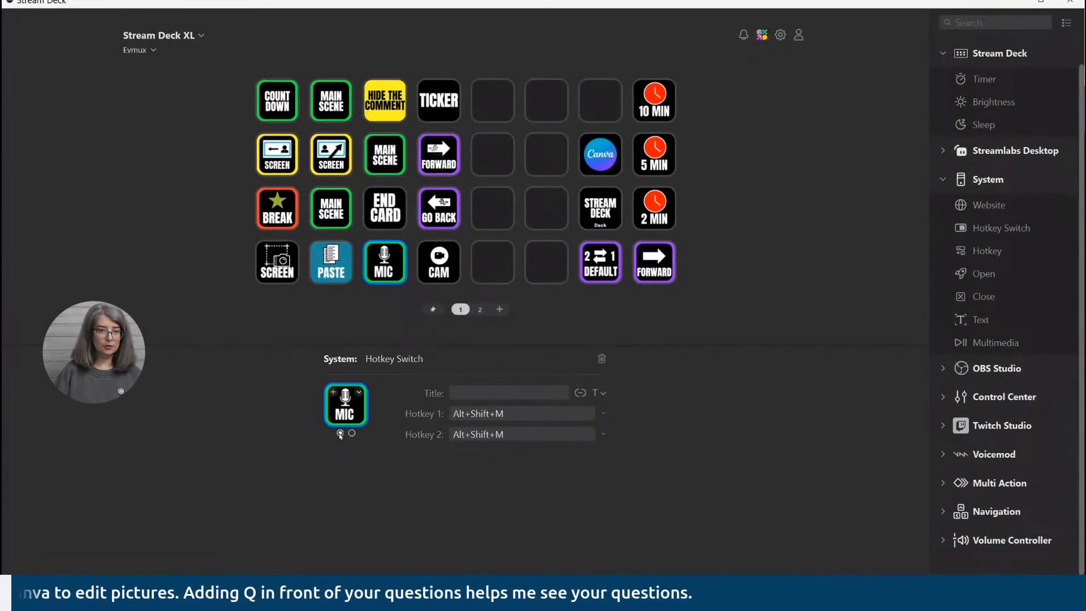
left_click(358, 393)
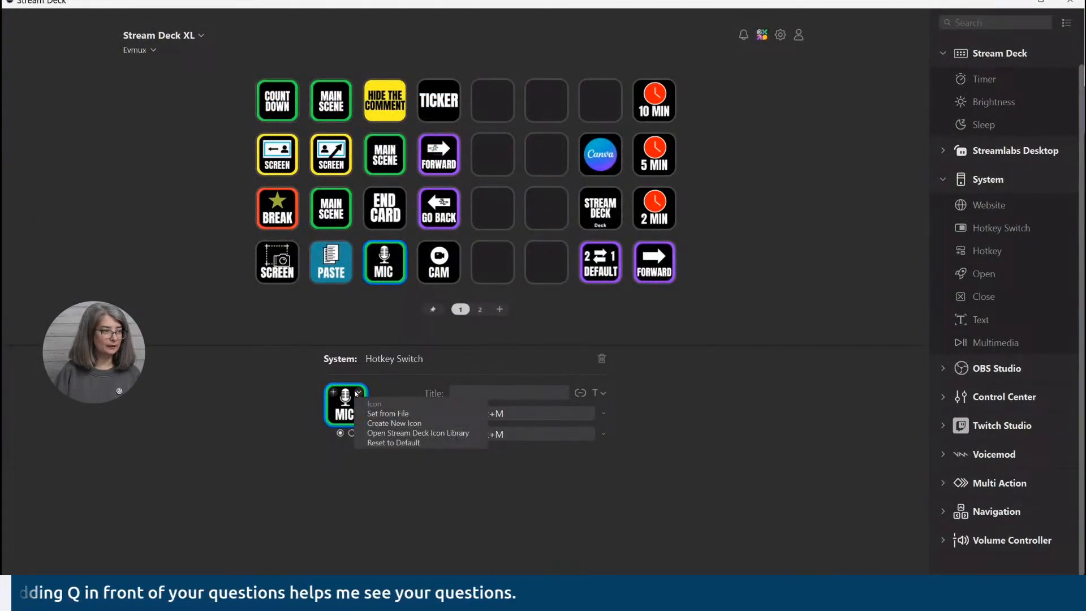
left_click(387, 413)
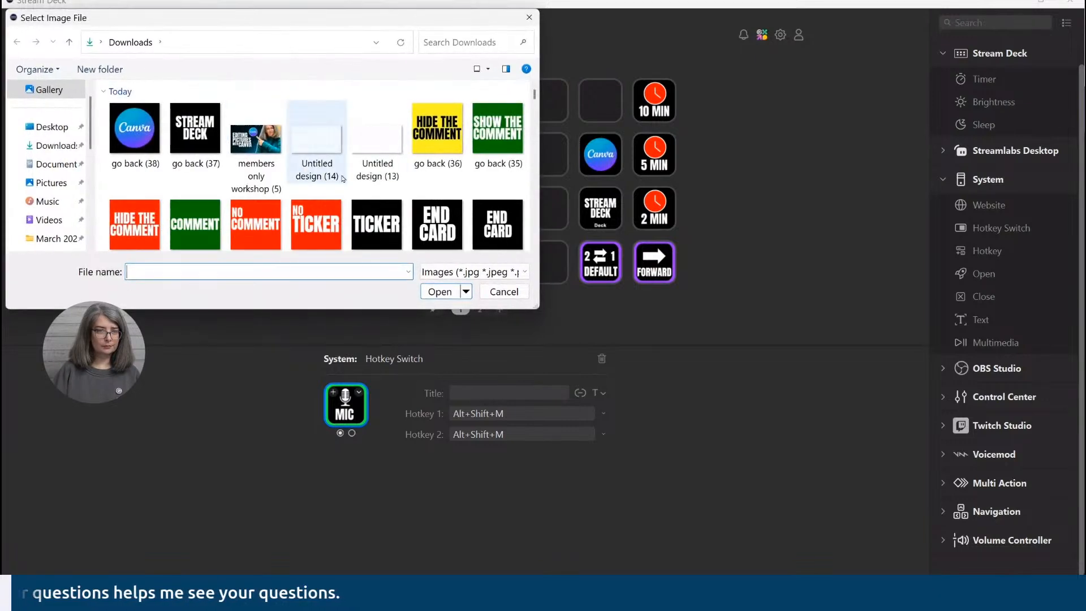
scroll(331, 180, "down", 3)
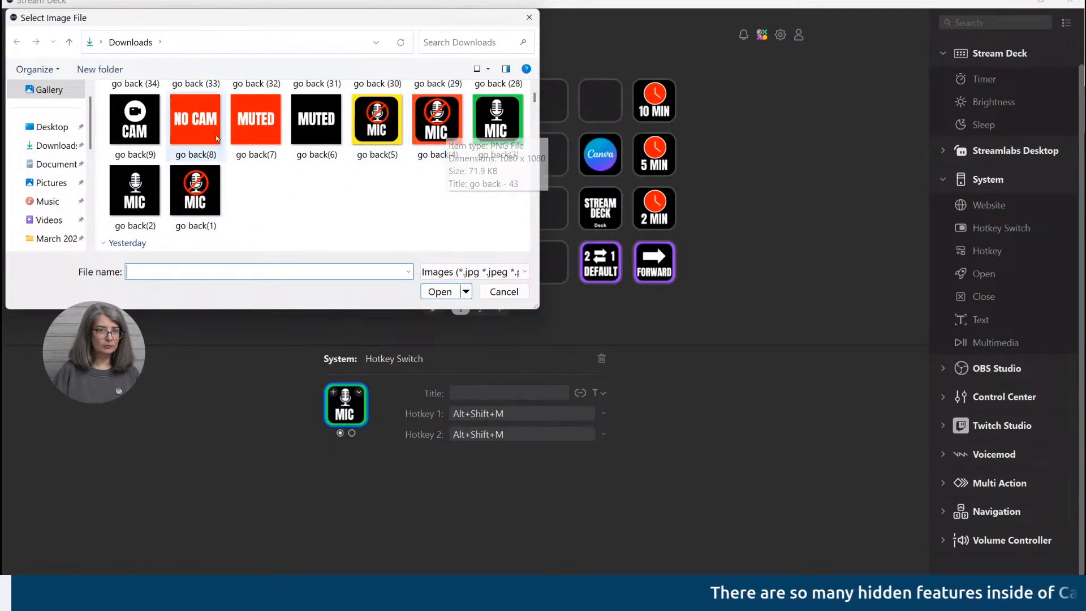
scroll(256, 157, "up", 1)
double_click(247, 182)
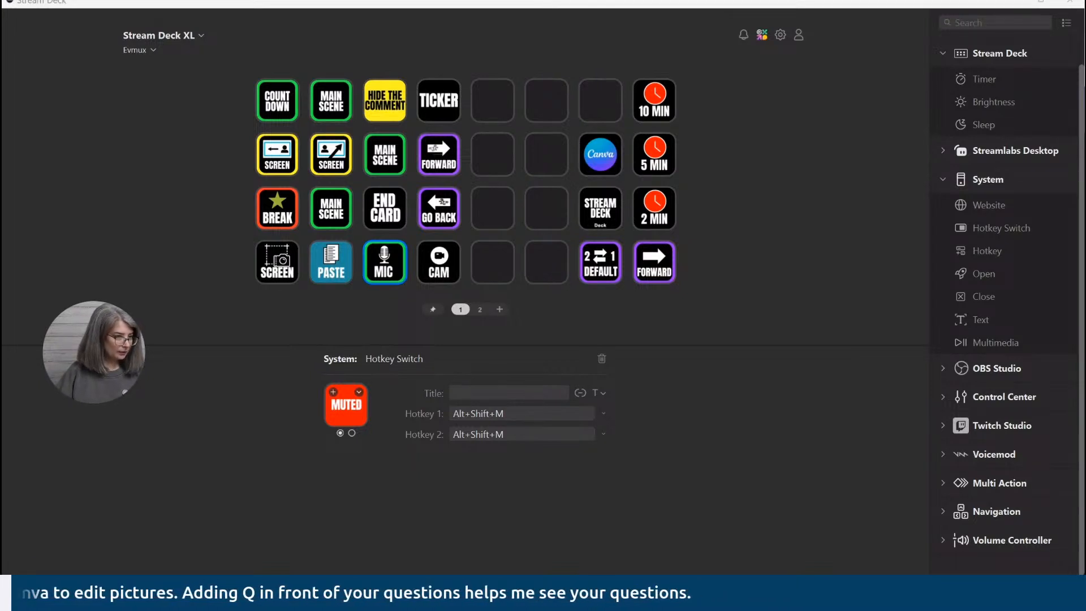
key("alt+shift+m")
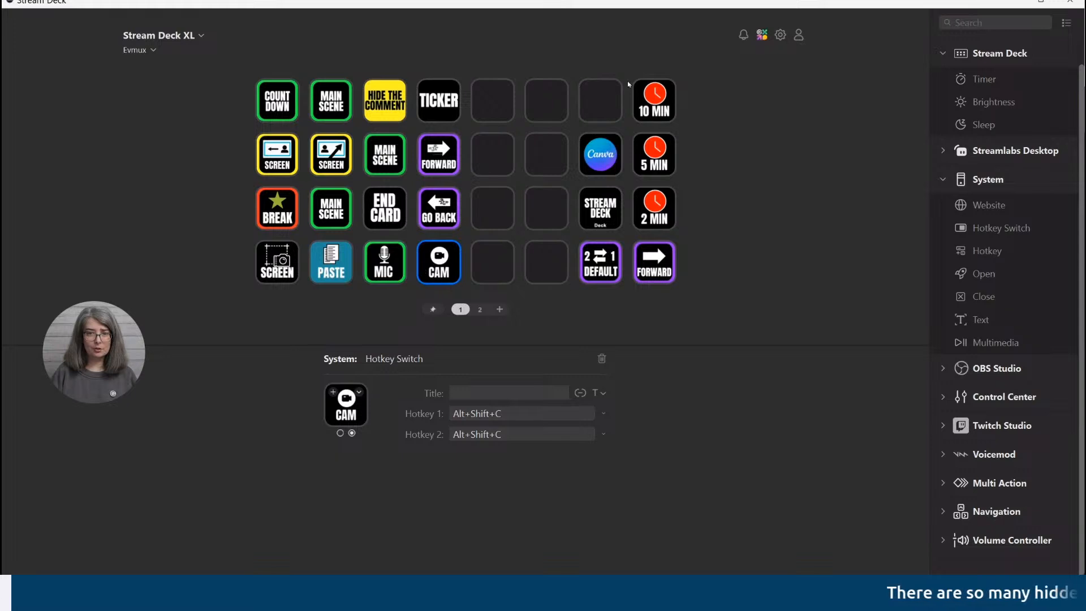
left_click(605, 153)
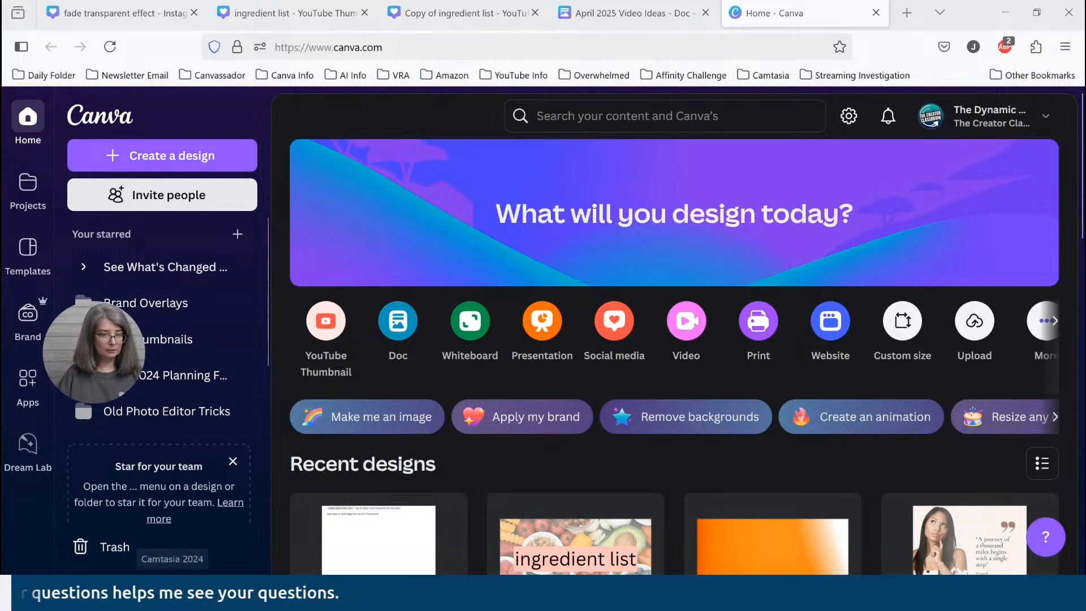
key("alt+Tab")
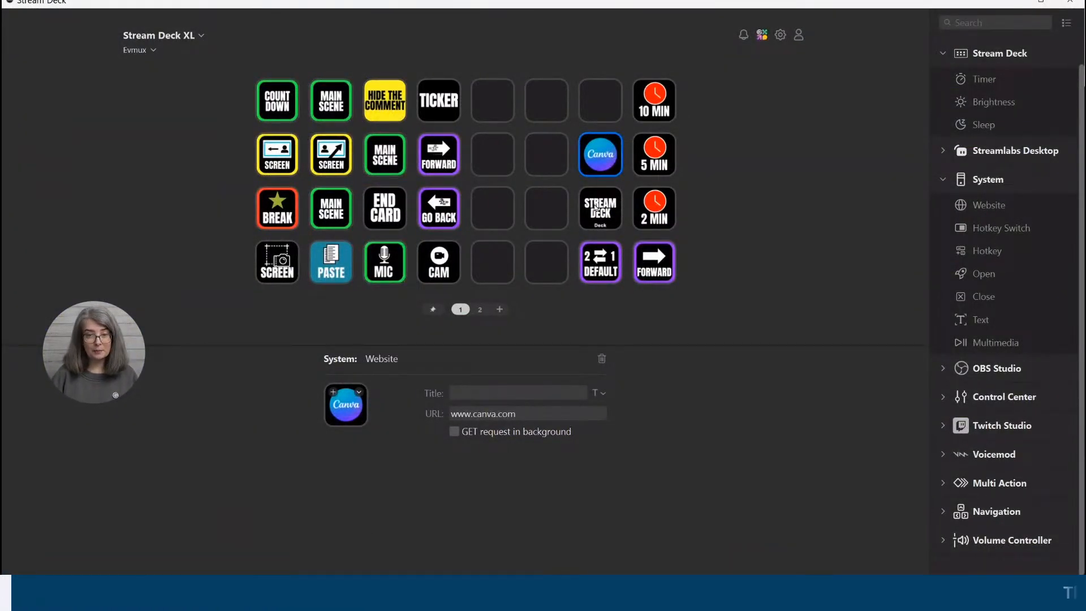
Switch to the Default Profile and examine the keys of the Canva profile it links to
left_click(610, 277)
double_click(606, 282)
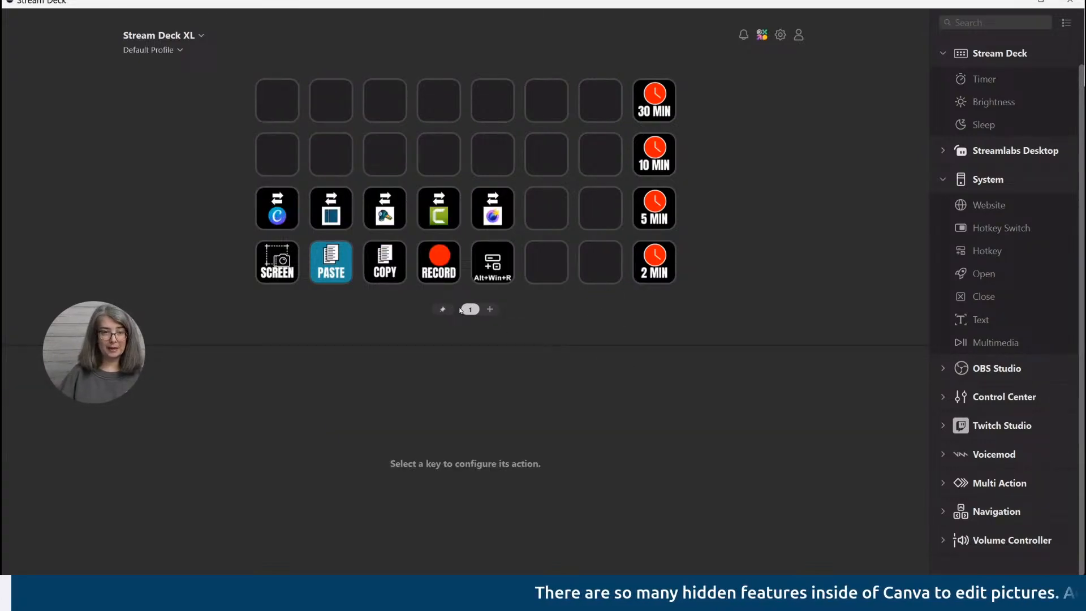
left_click(270, 218)
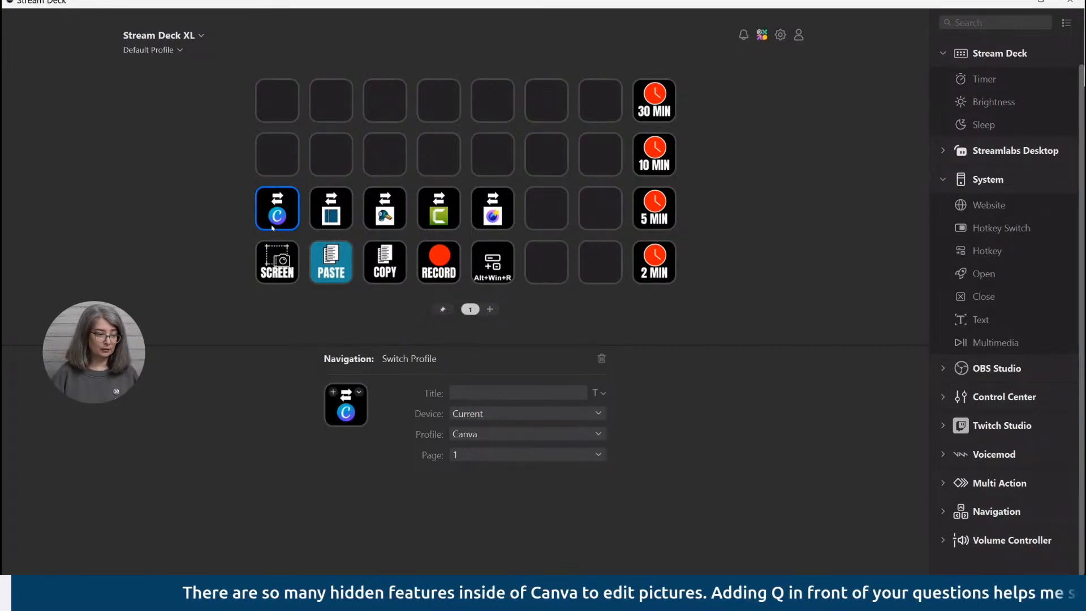
double_click(272, 228)
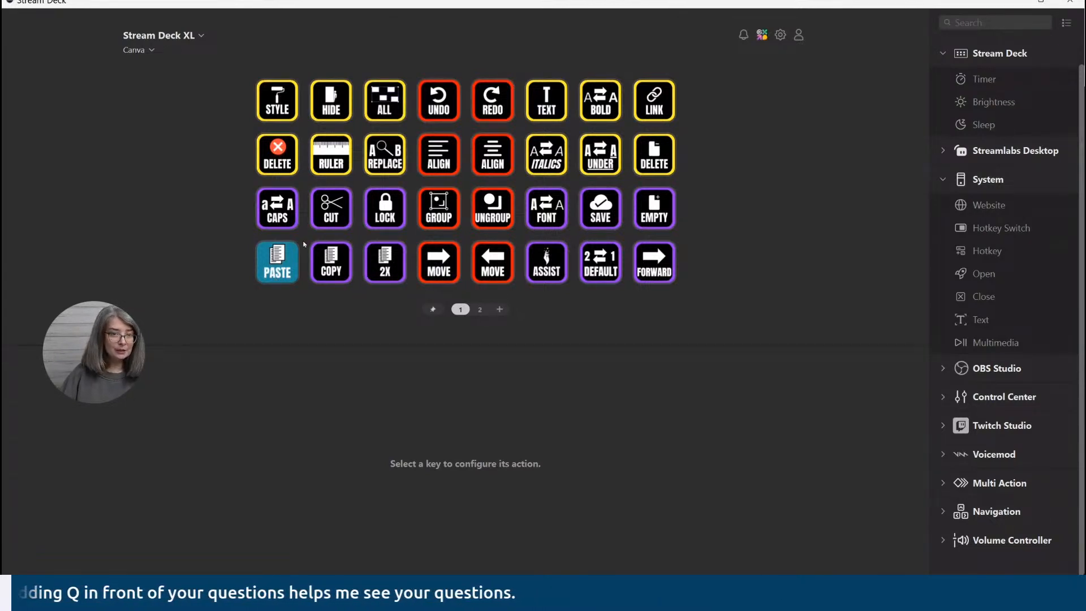
left_click(346, 276)
left_click(397, 276)
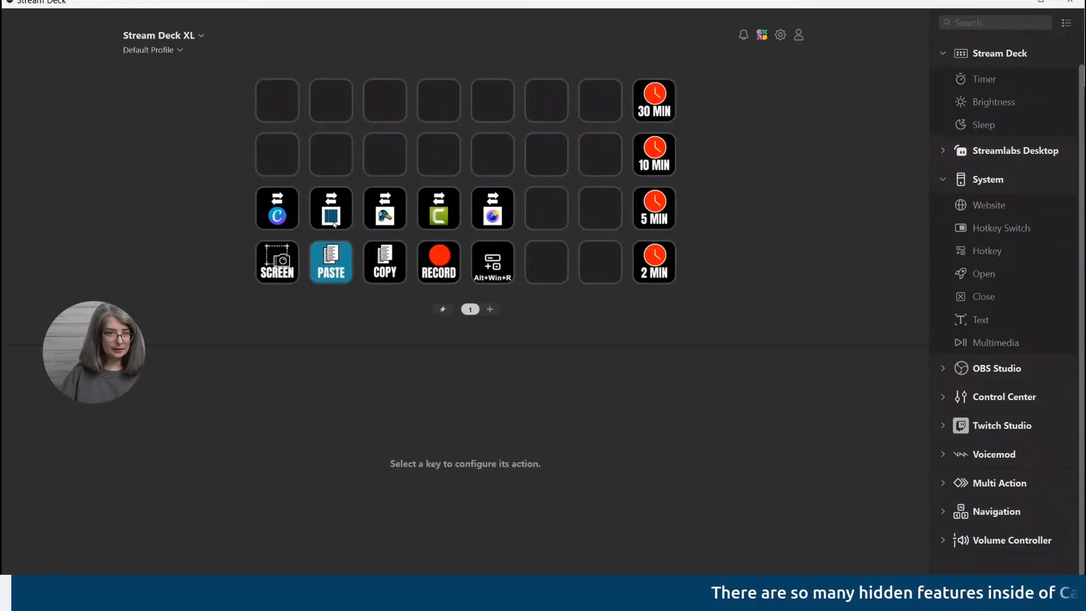
Open the Camtasia profile and examine its timeline end, marker and frame keys
left_click(333, 224)
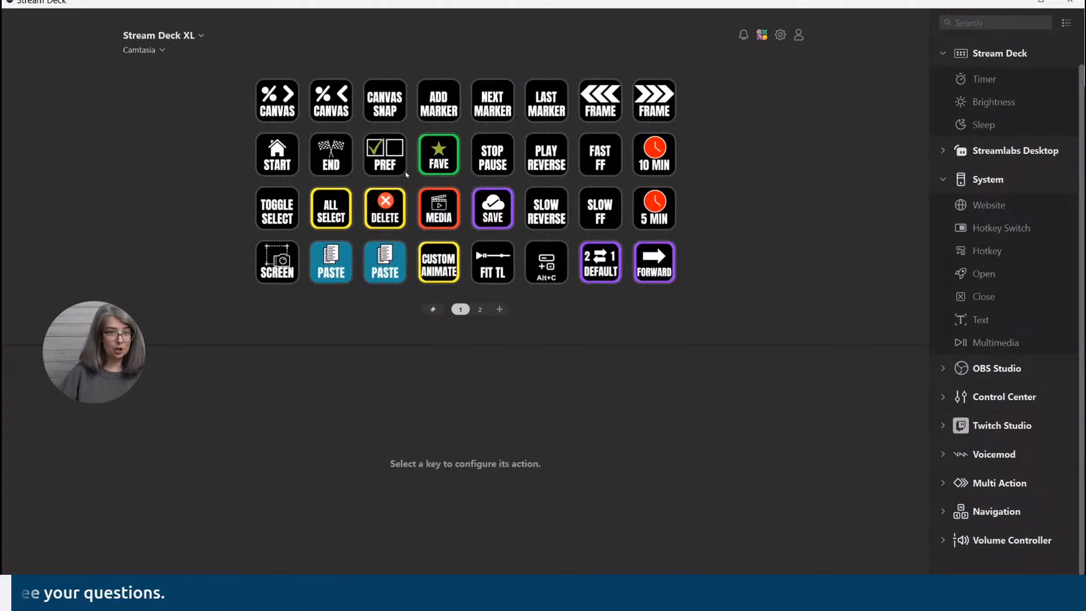
left_click(336, 220)
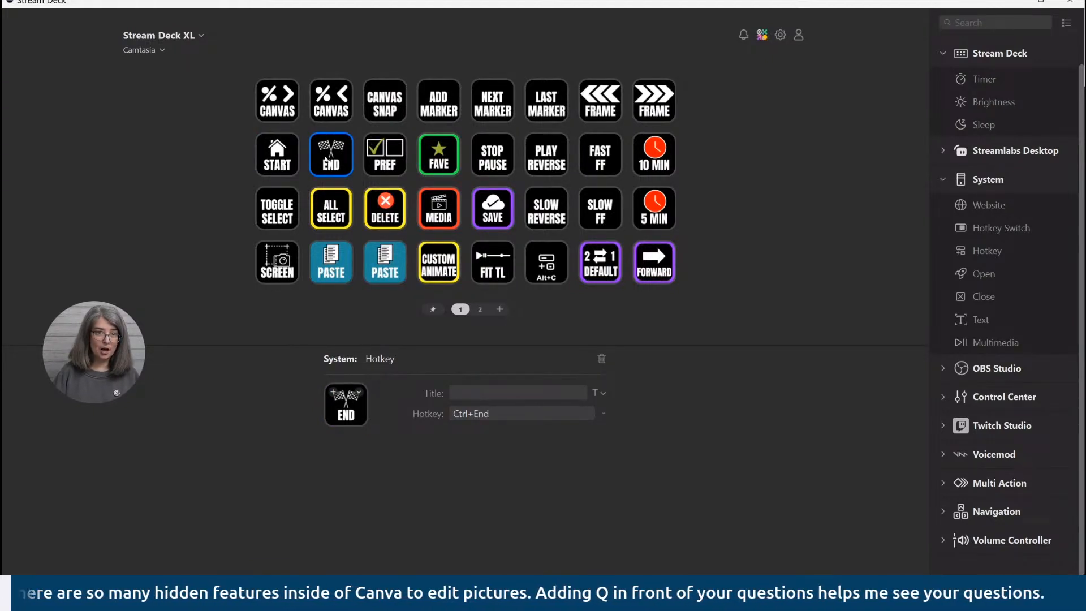
left_click(439, 107)
left_click(468, 108)
left_click(600, 100)
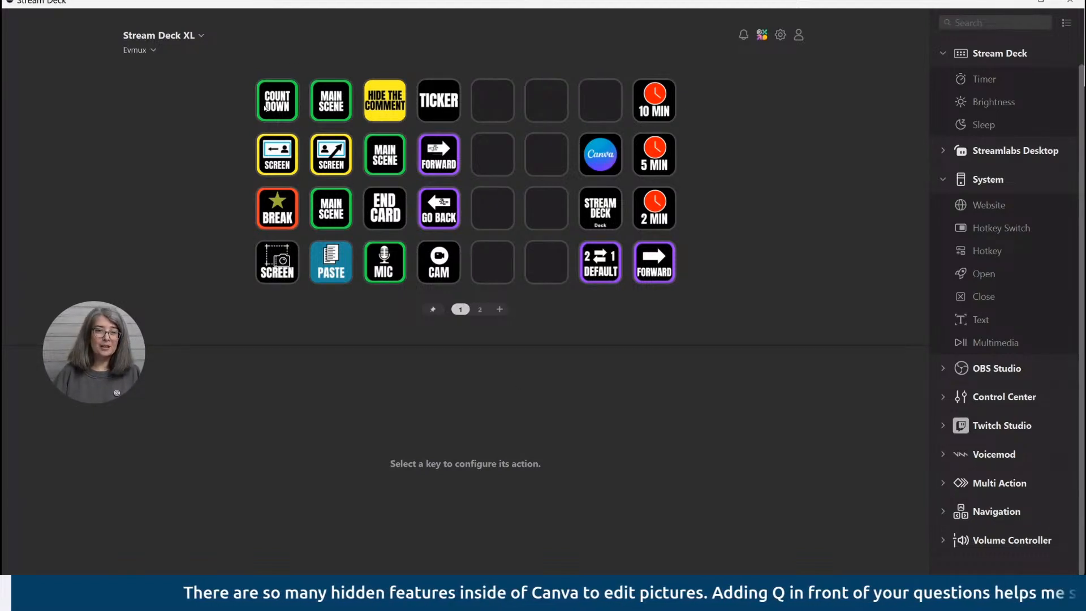
Open the Evmux profile's Hide the Comment key settings and toggle the chat comment on and off repeatedly with its assigned hotkey
left_click(388, 113)
key("ctrl+shift+c")
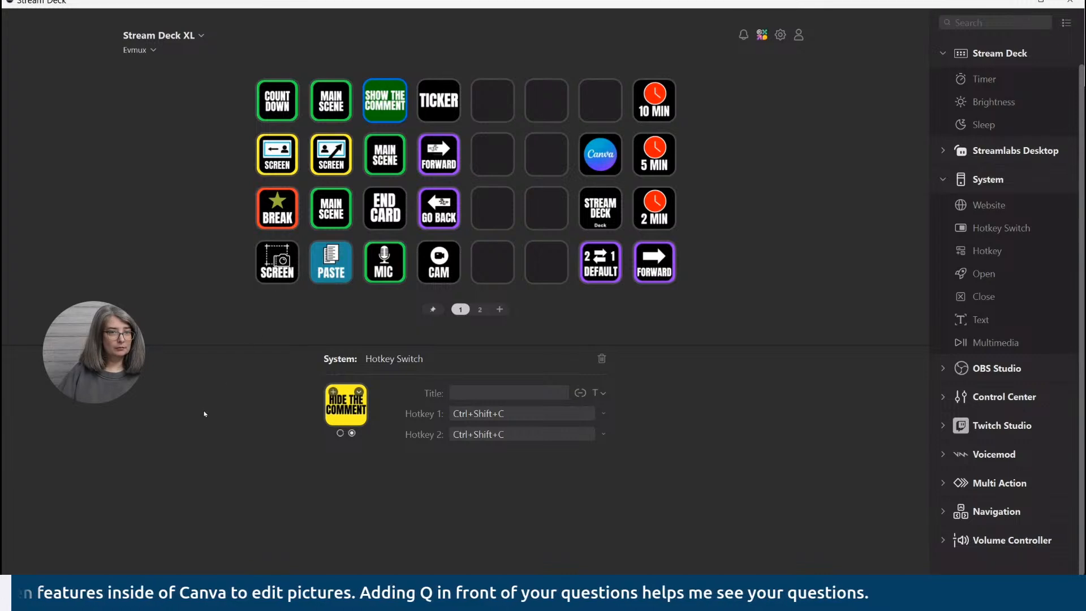
key("ctrl+shift+c")
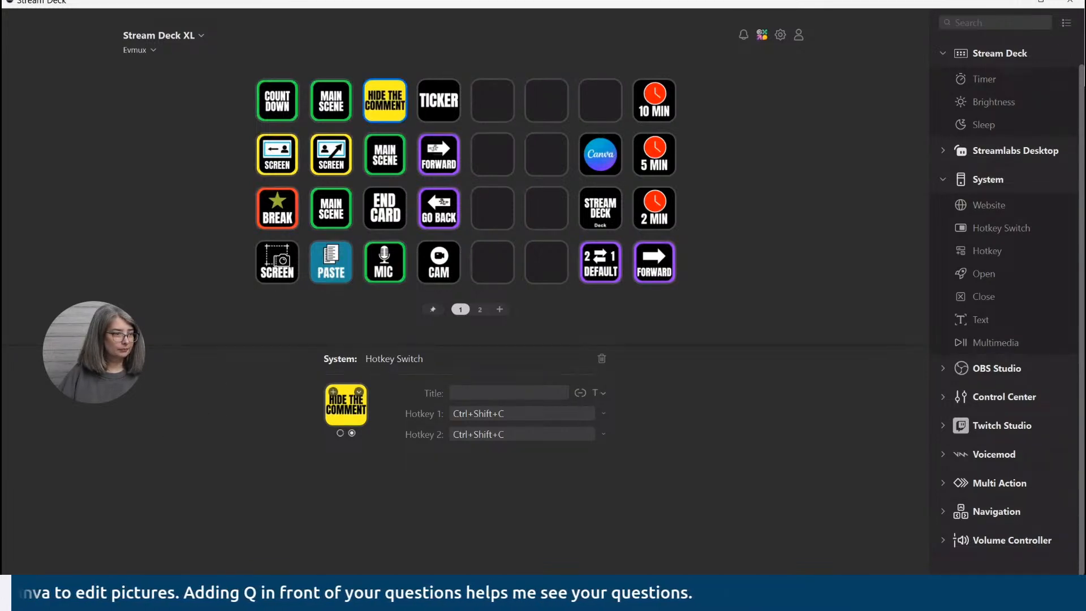
key("ctrl+shift+c")
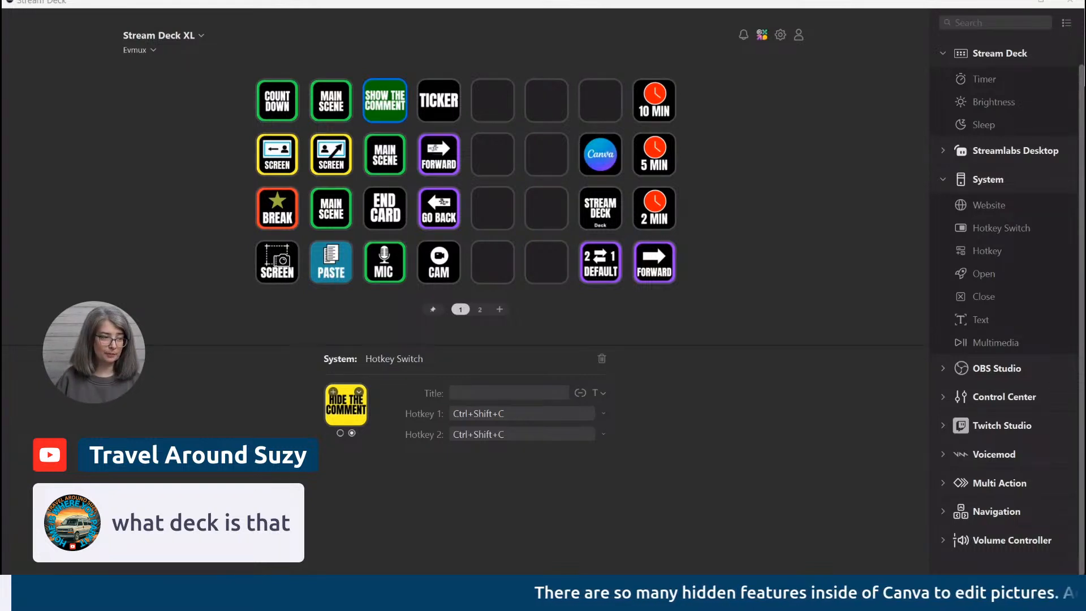
key("ctrl+shift+c")
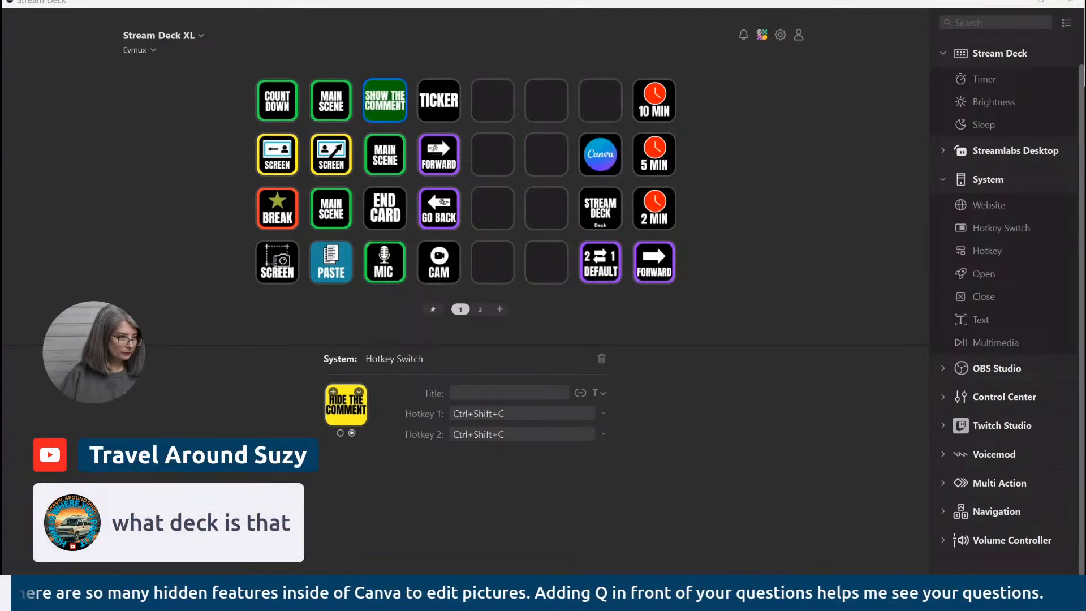
key("ctrl+shift+c")
key("ctrl+shift+c")
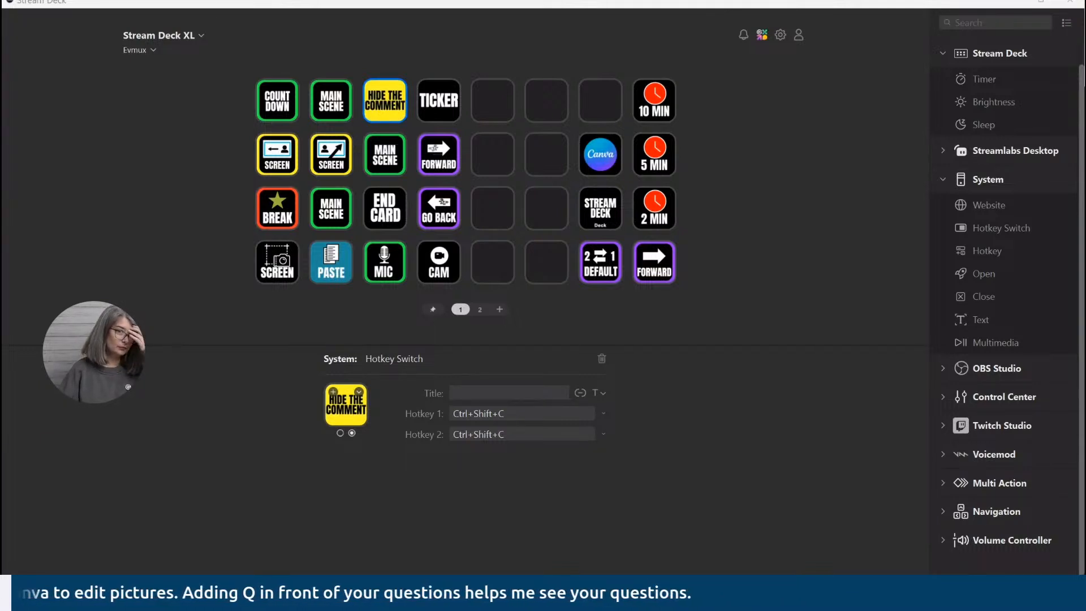
key("ctrl+shift+c")
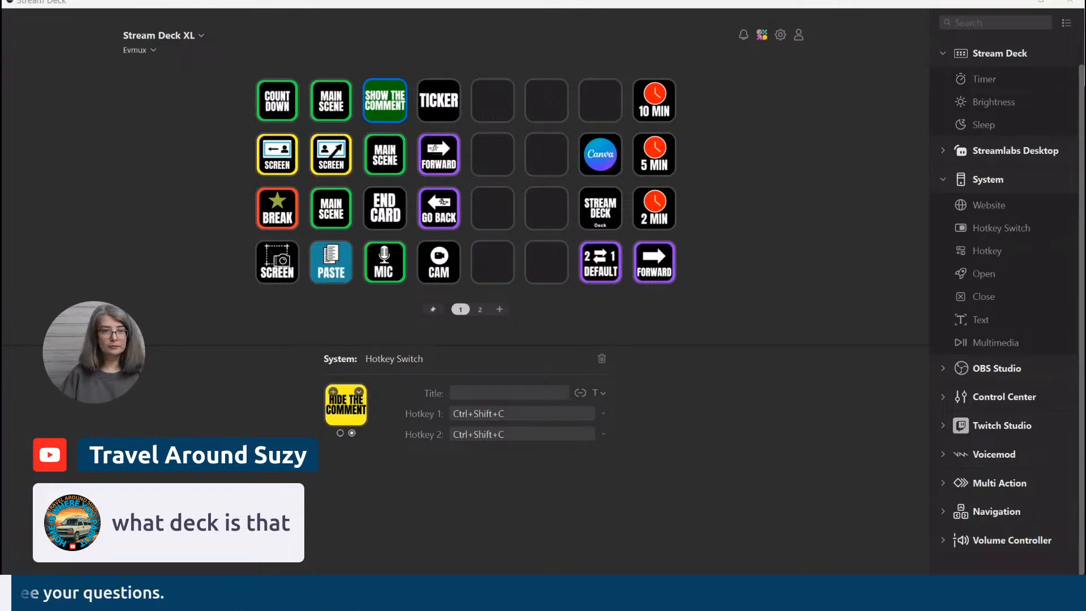
key("ctrl+shift+c")
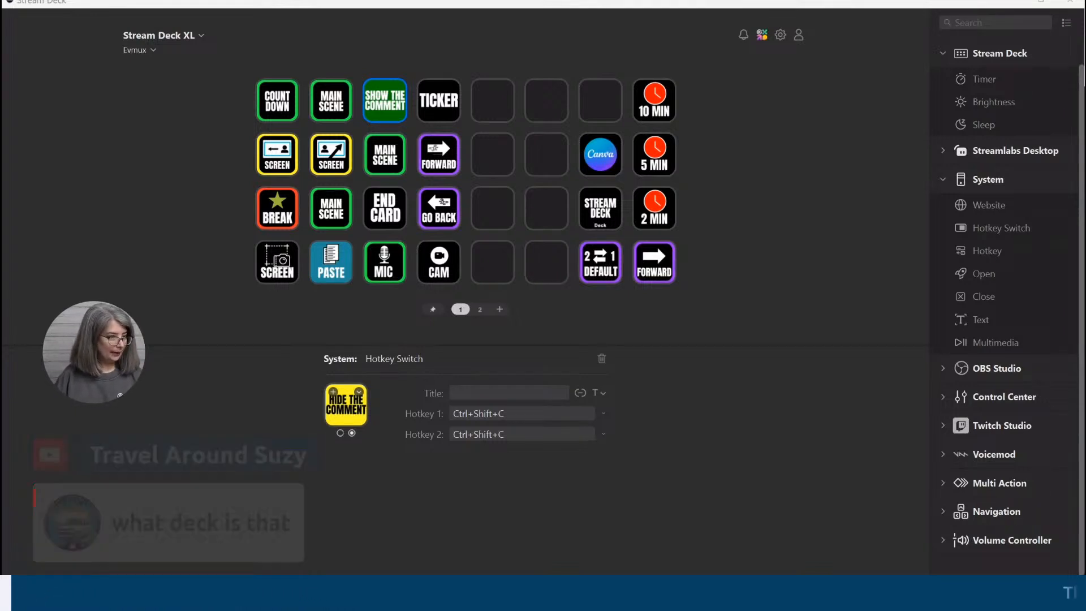